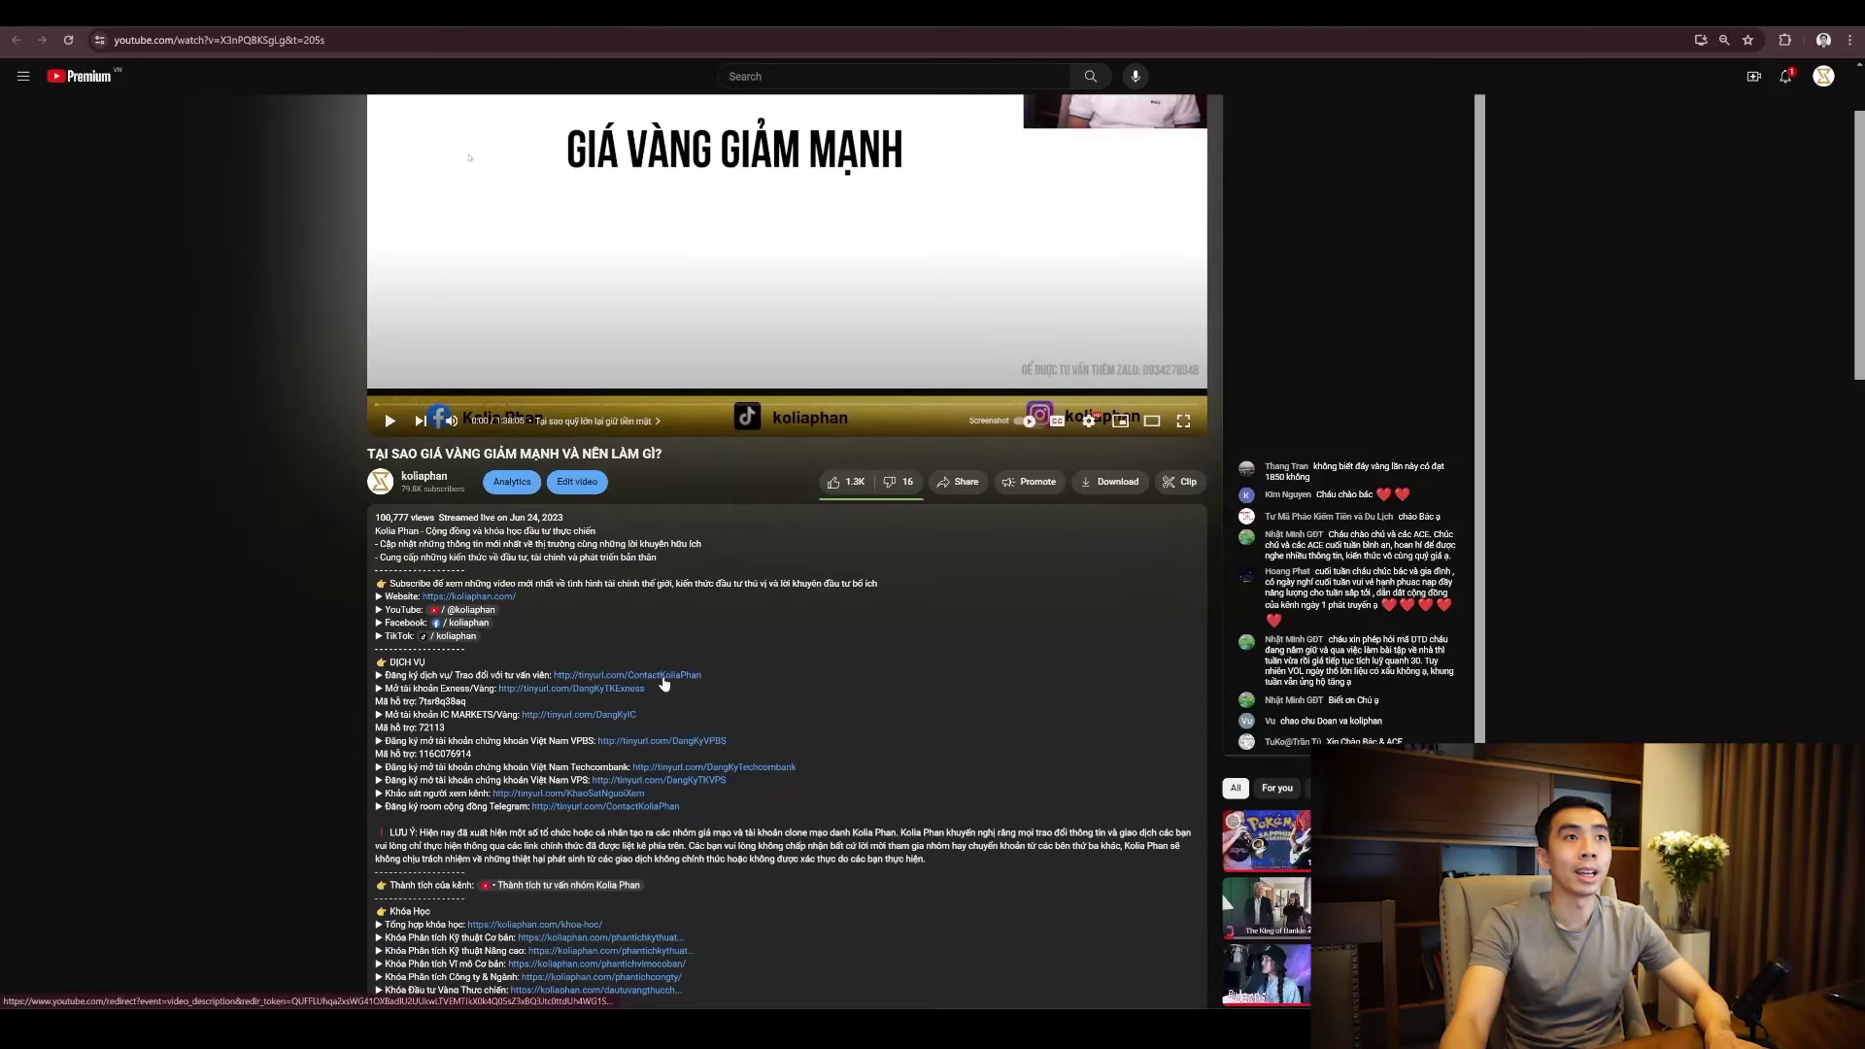
Step: Follow the service-registration link to the page's Messenger chat and start the conversation
left_click(704, 459)
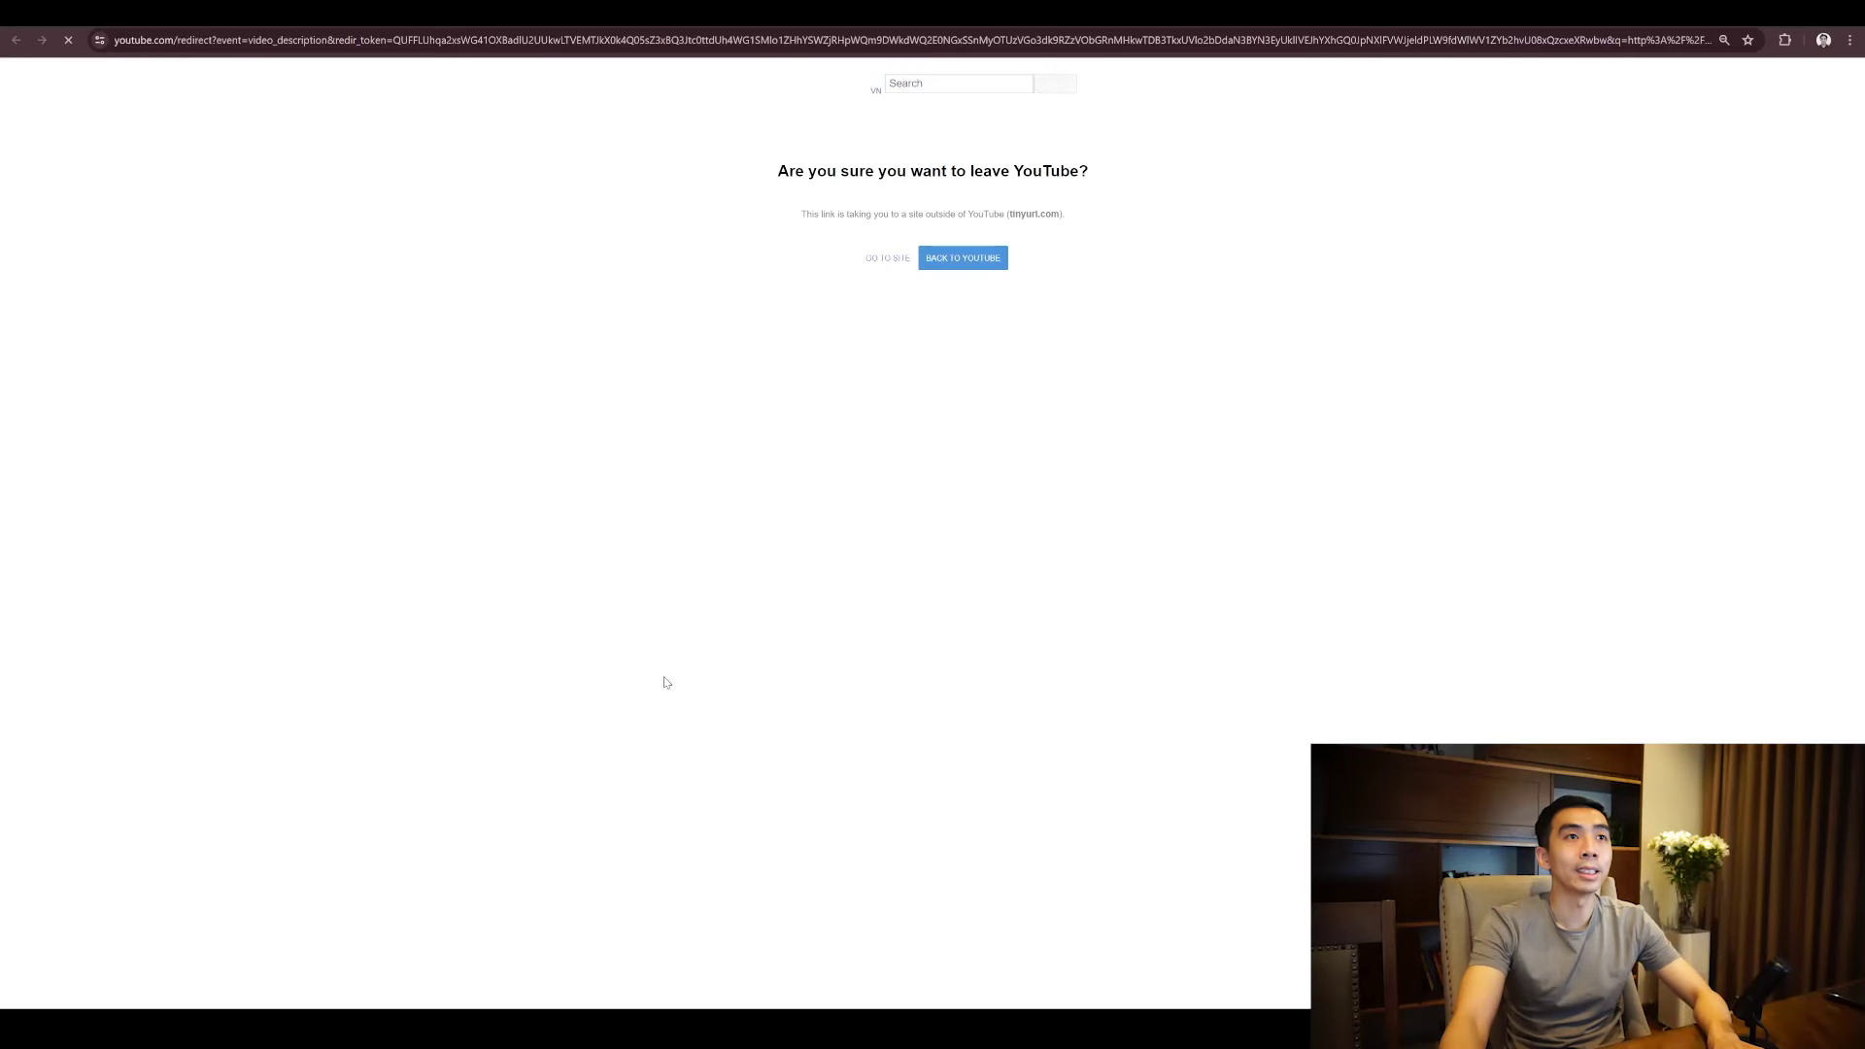
left_click(875, 260)
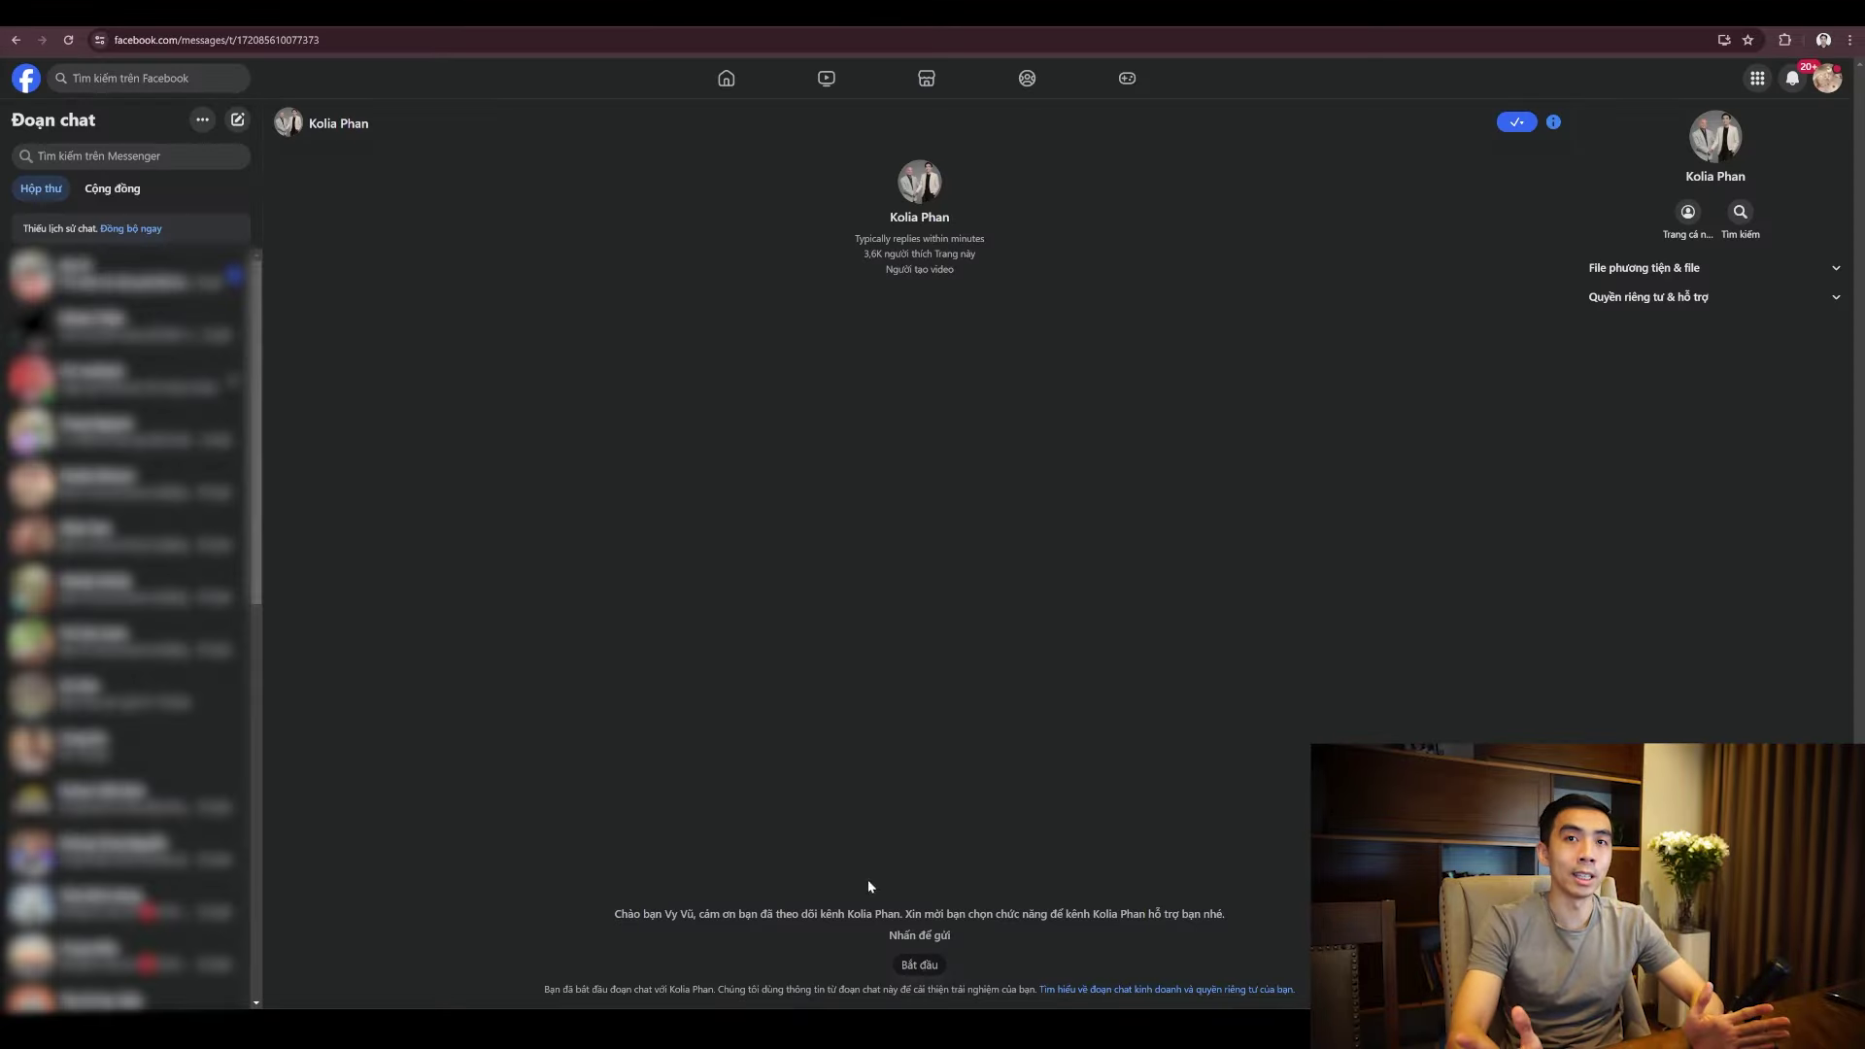
left_click(913, 964)
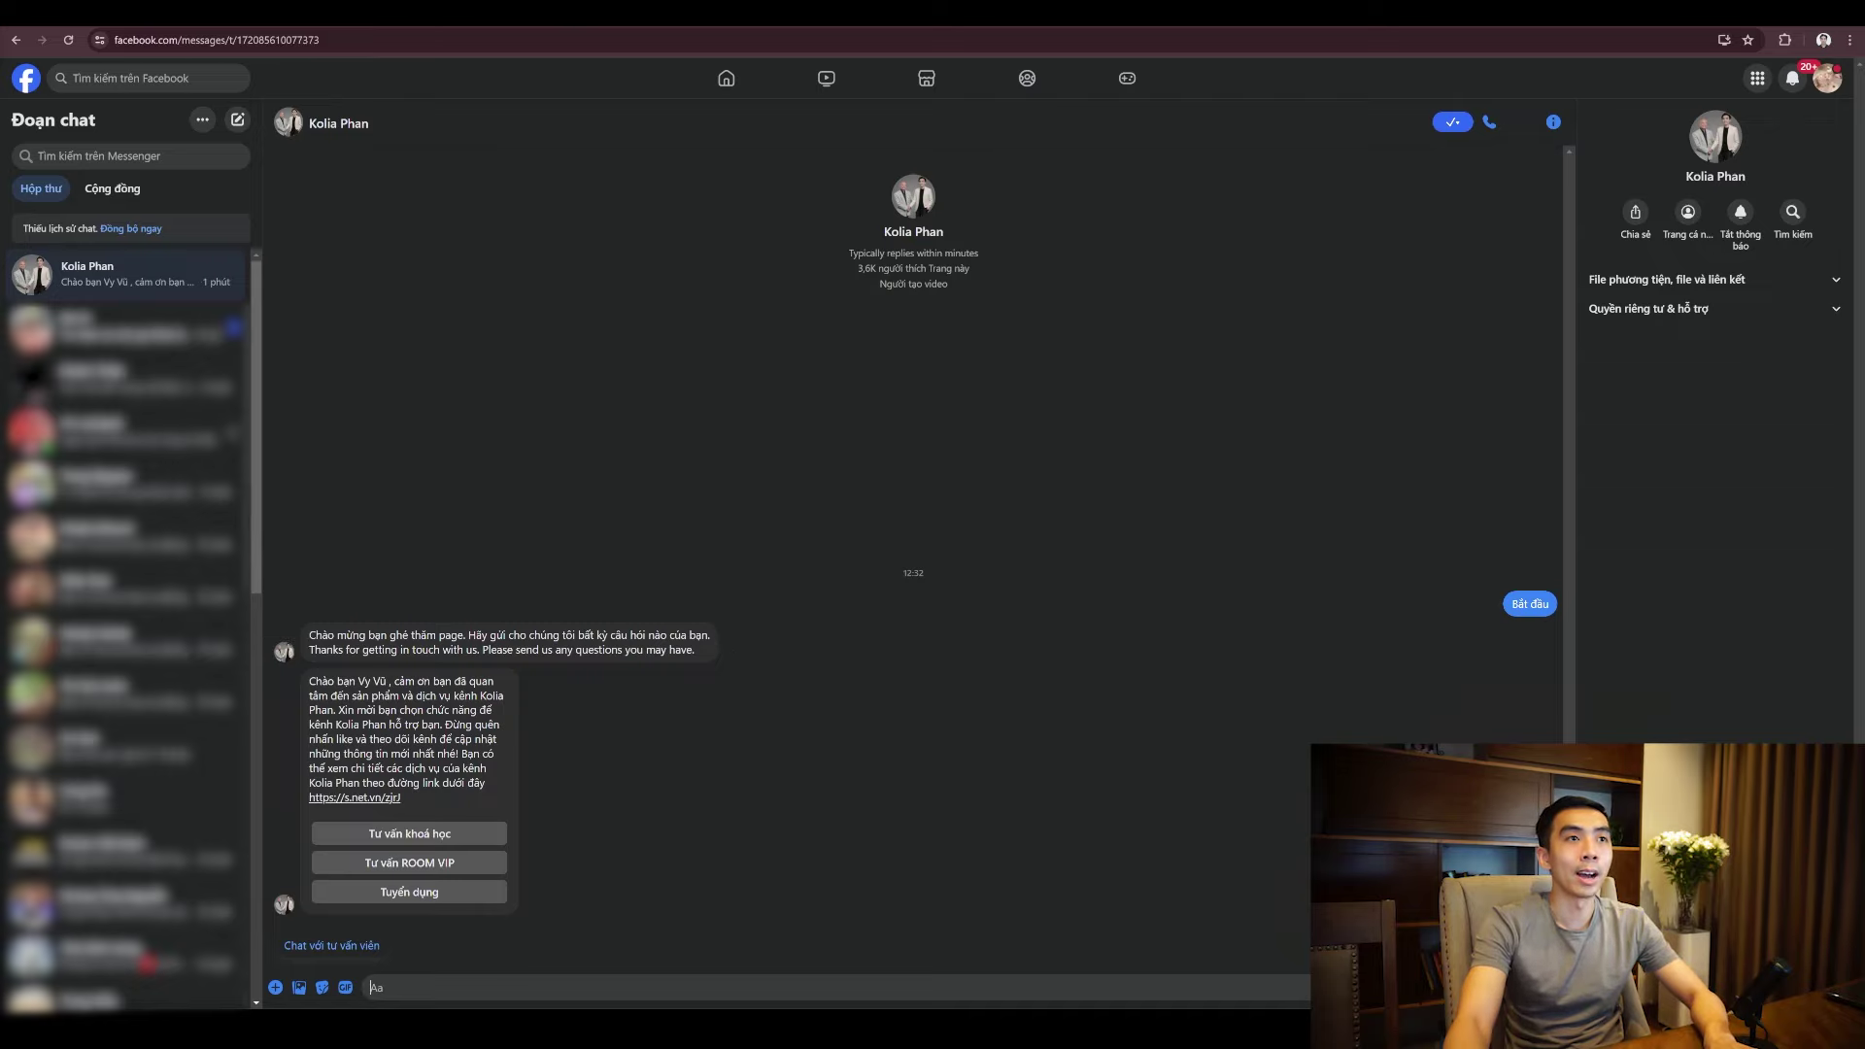
Step: Copy the Exness account number from the account page and send it in the chat
key("ctrl+Tab")
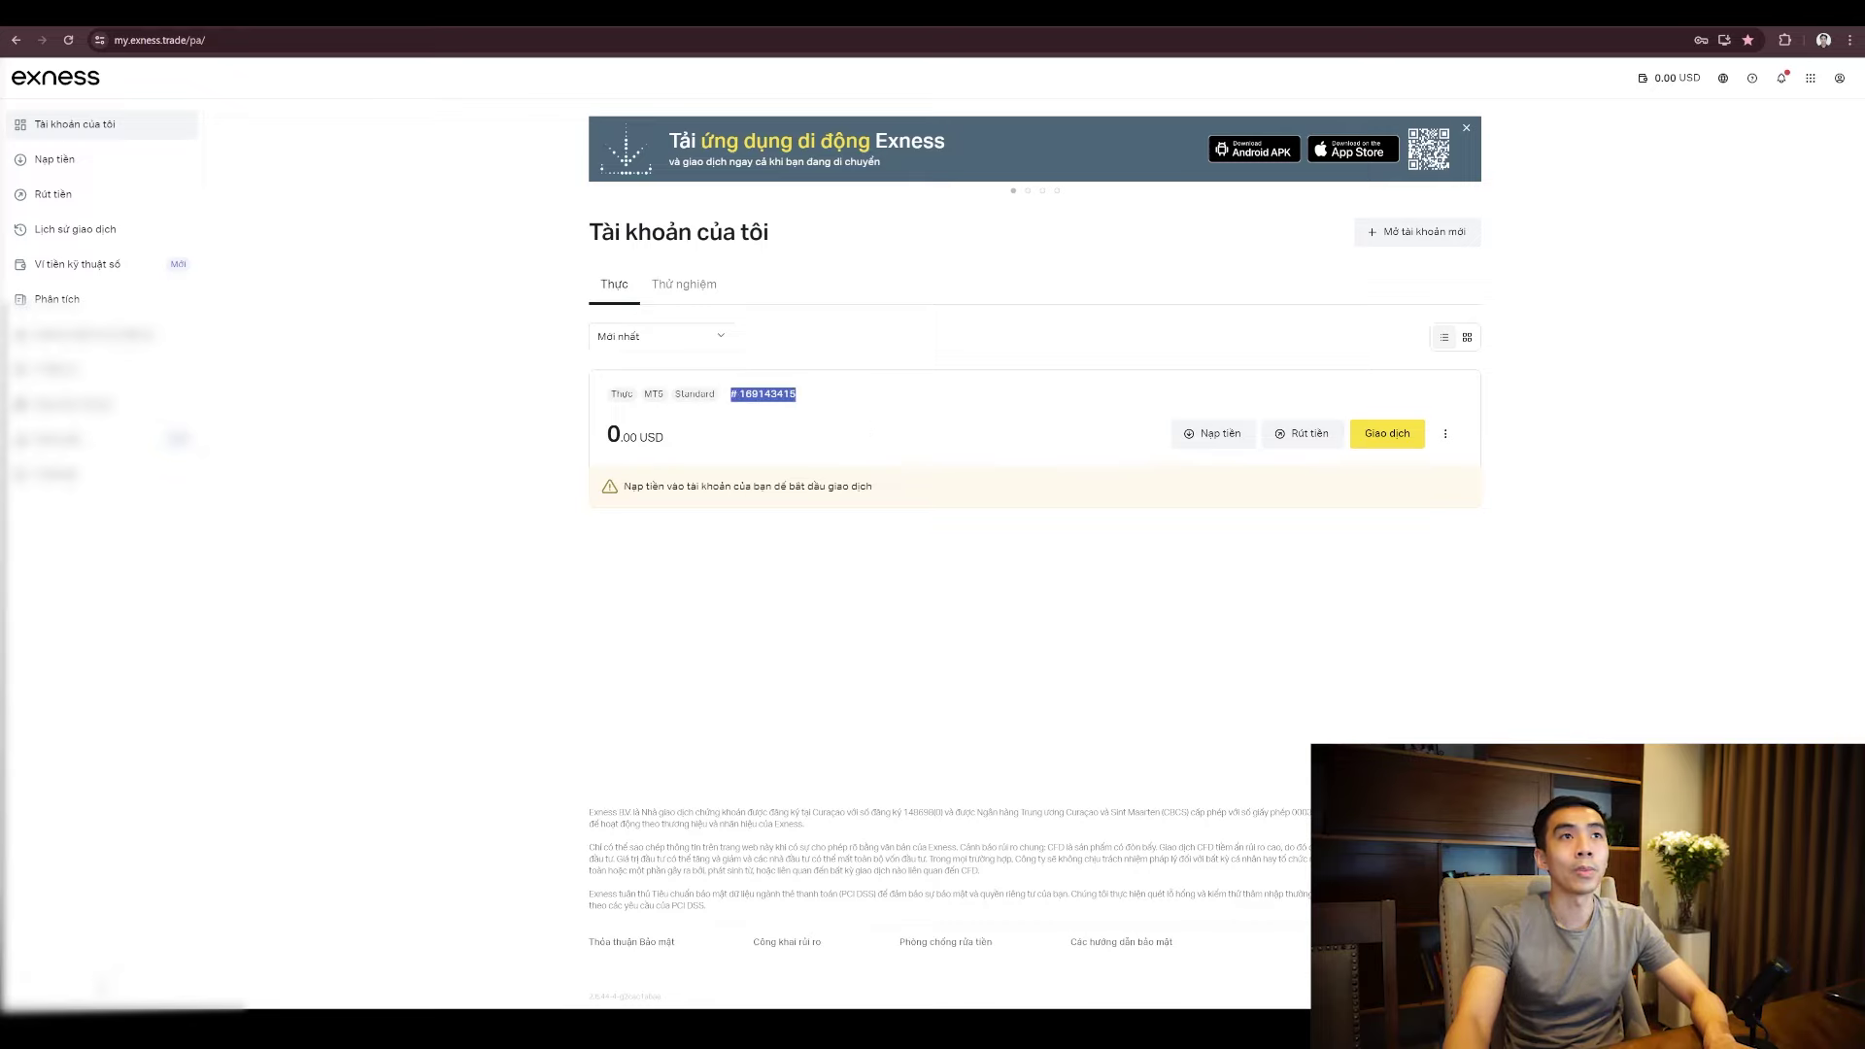
right_click(748, 393)
left_click(821, 415)
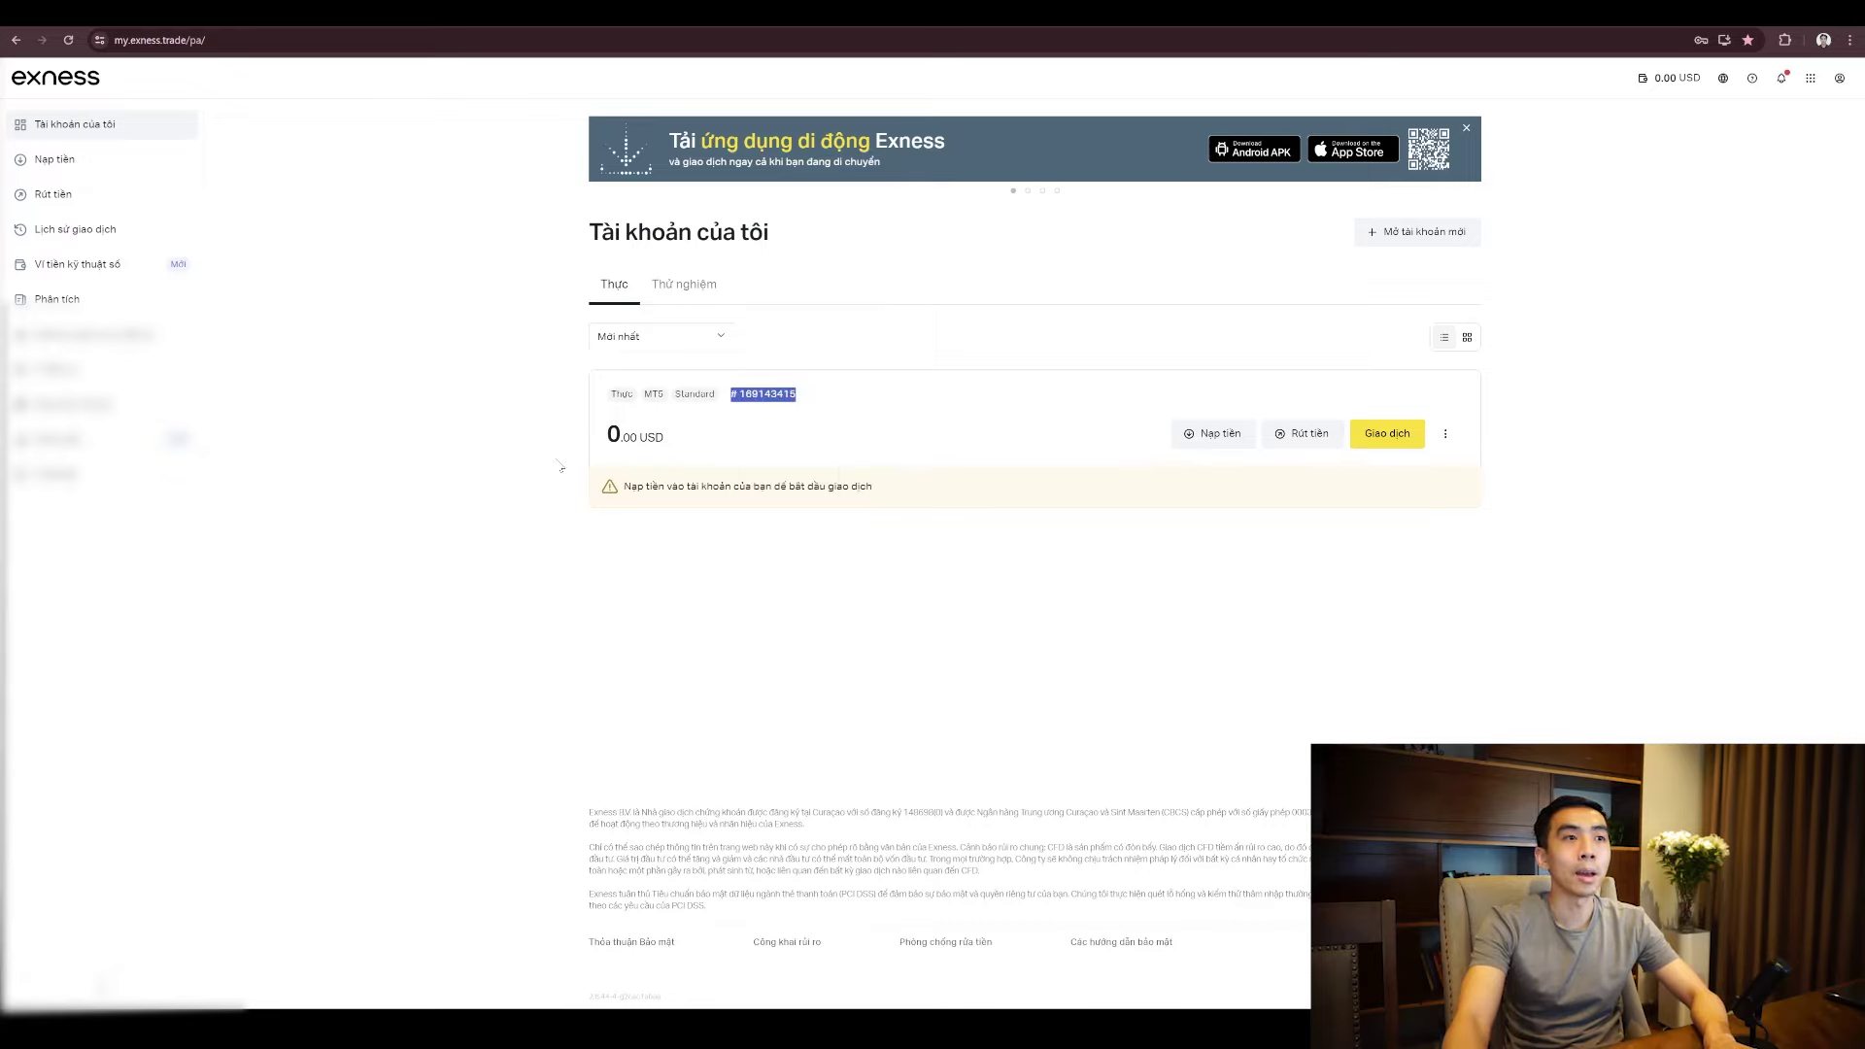
key("ctrl+Tab")
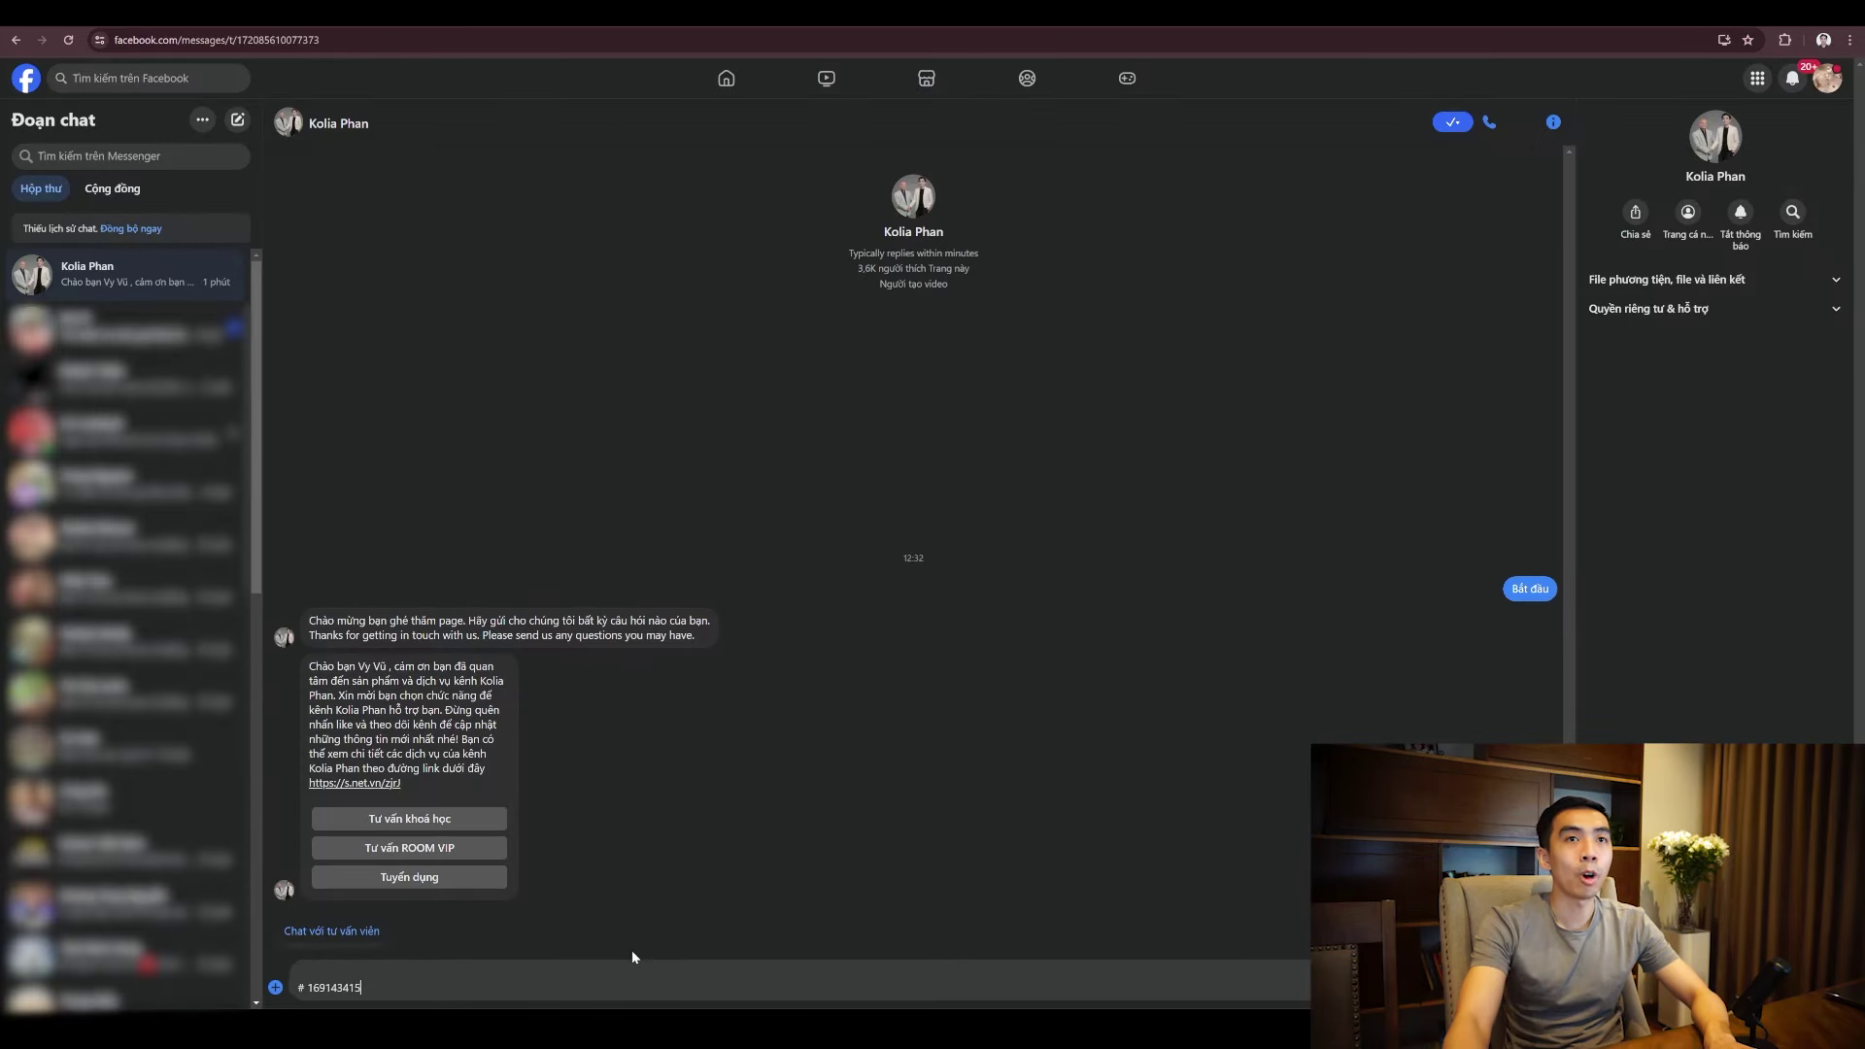
key("Return")
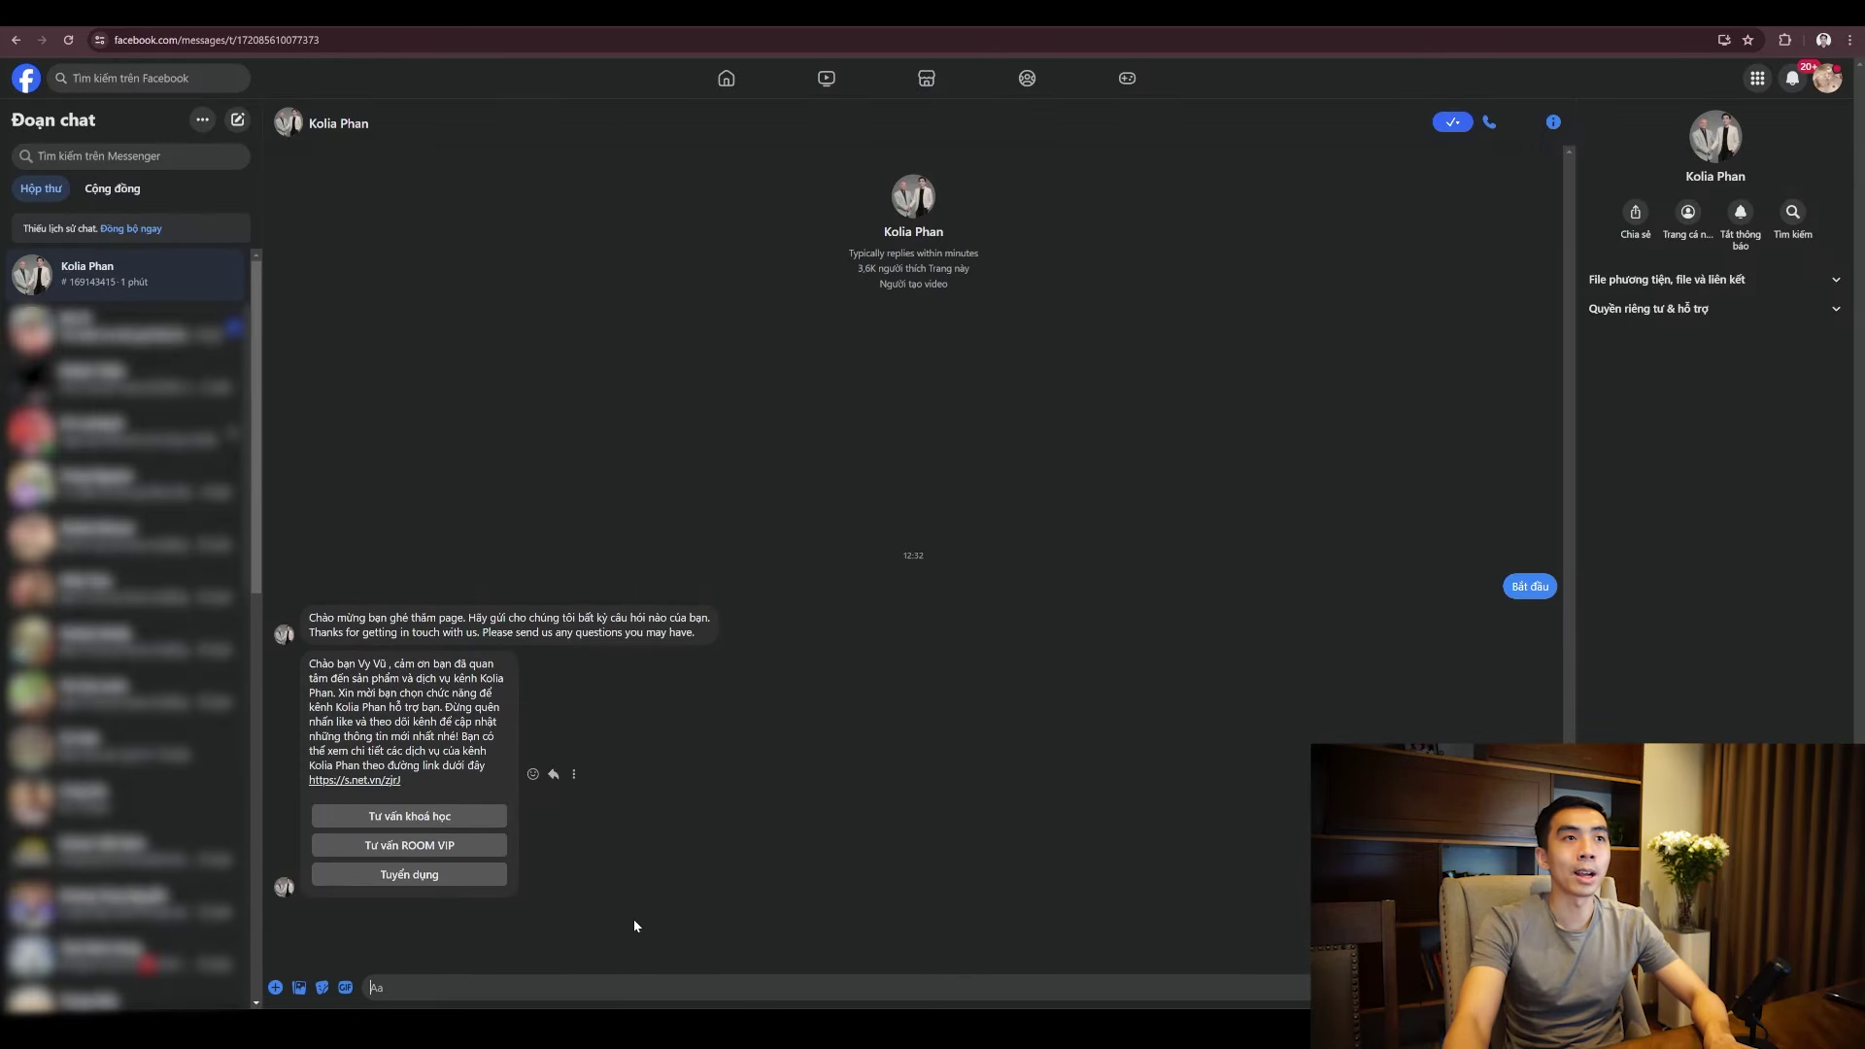
Step: Send the room request 'cho toi vào' and reply 'mình chưa co' about not having Telegram
type("cho to")
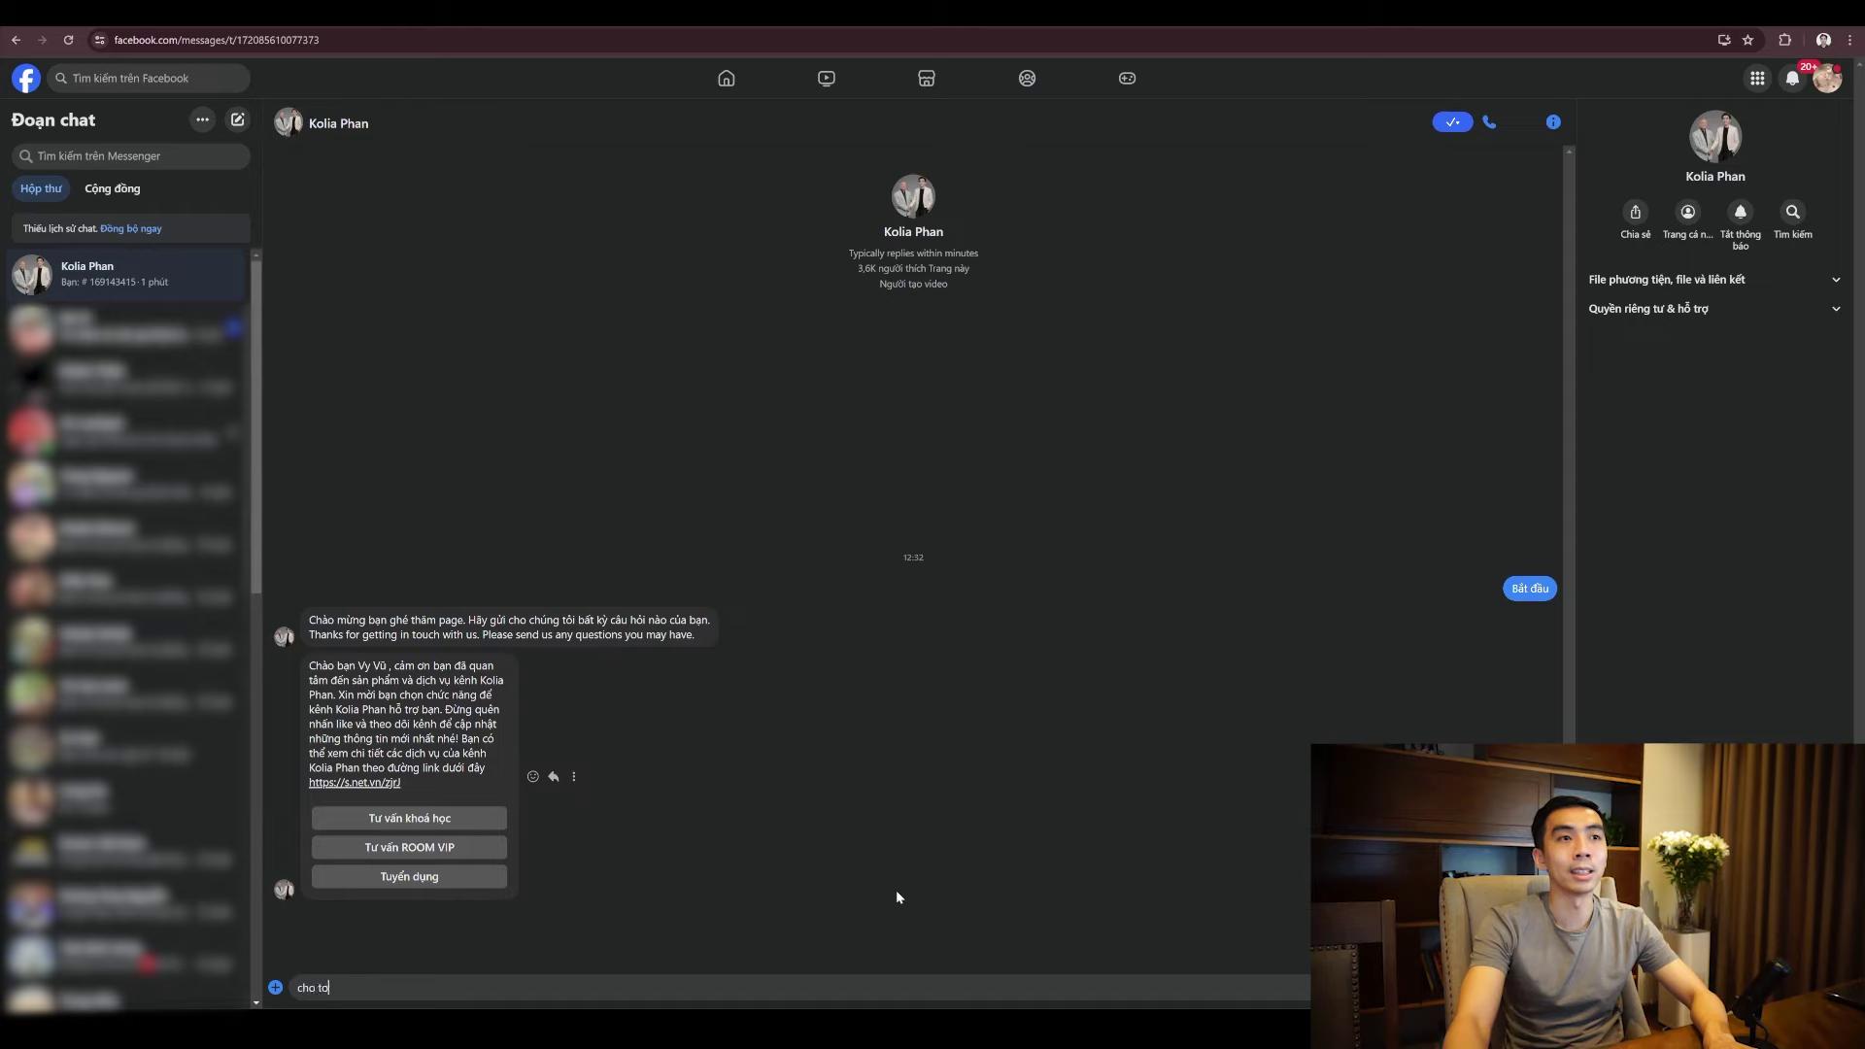
type("i vào room PRO Vàng giao dịch ngắn hạn")
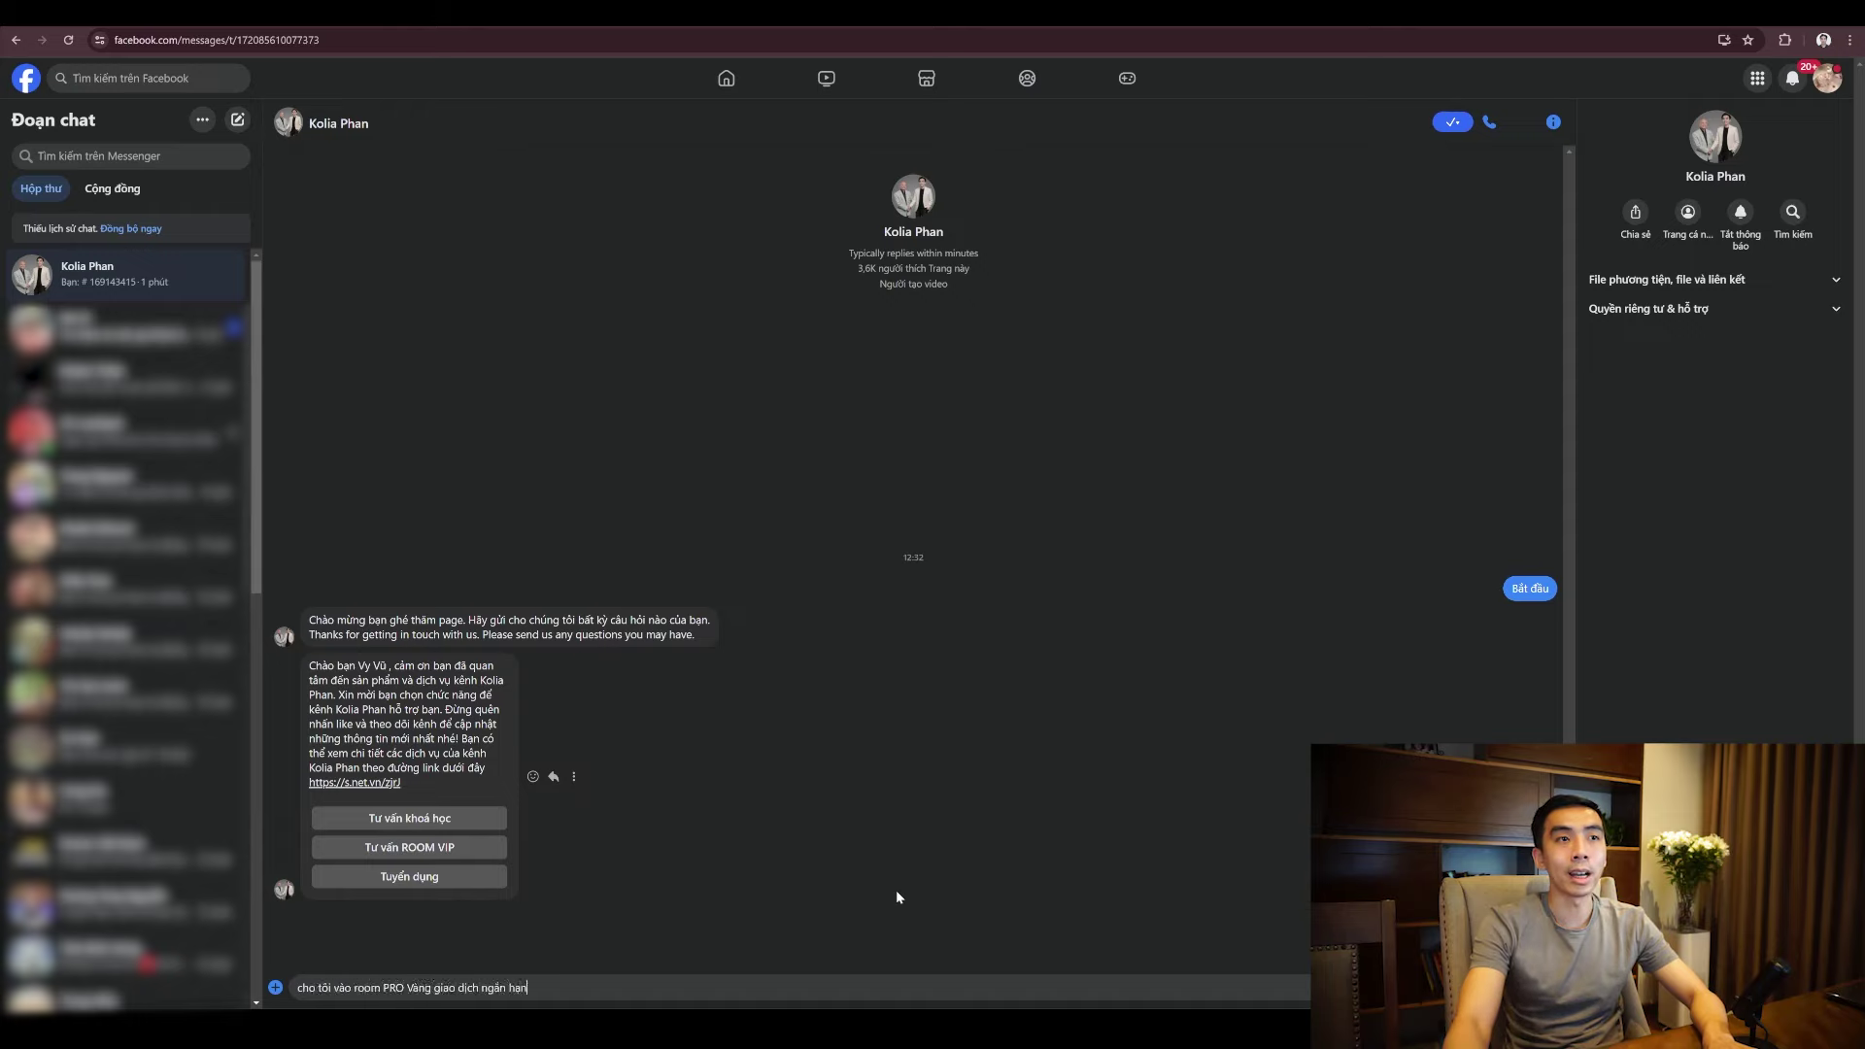
key("Return")
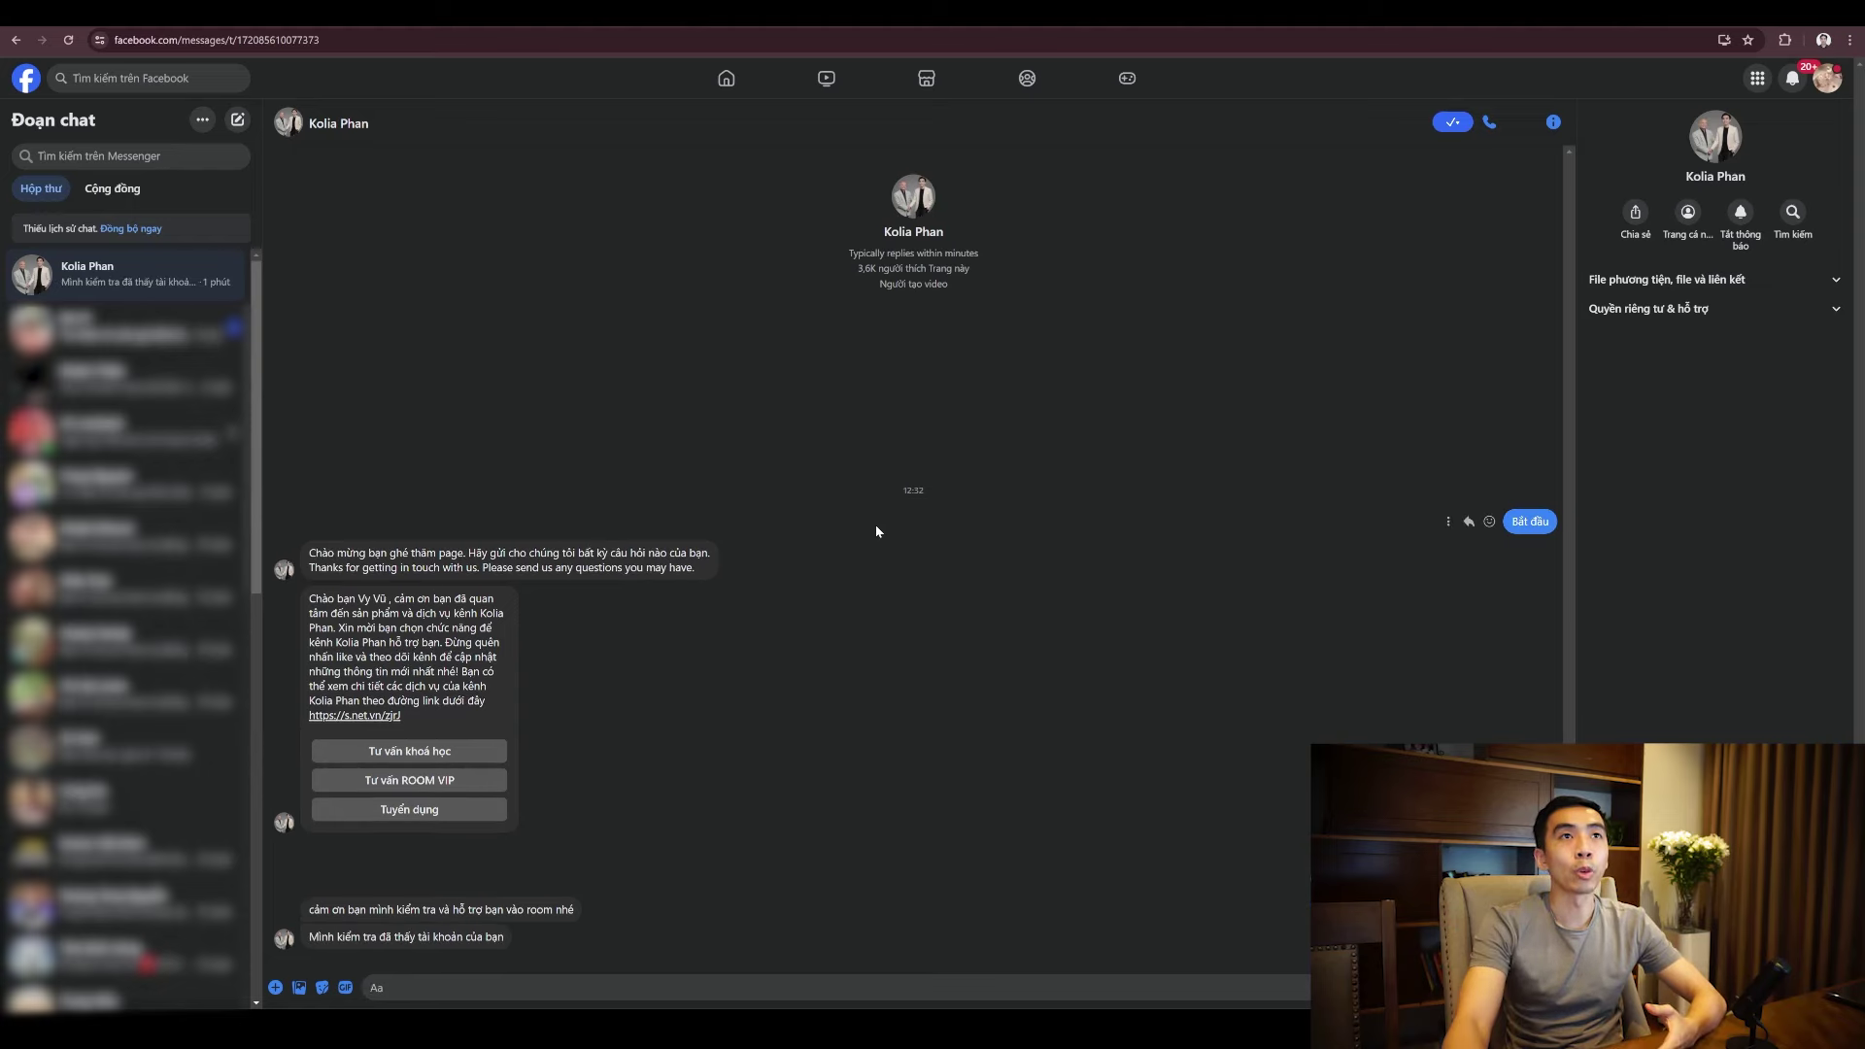
type("m")
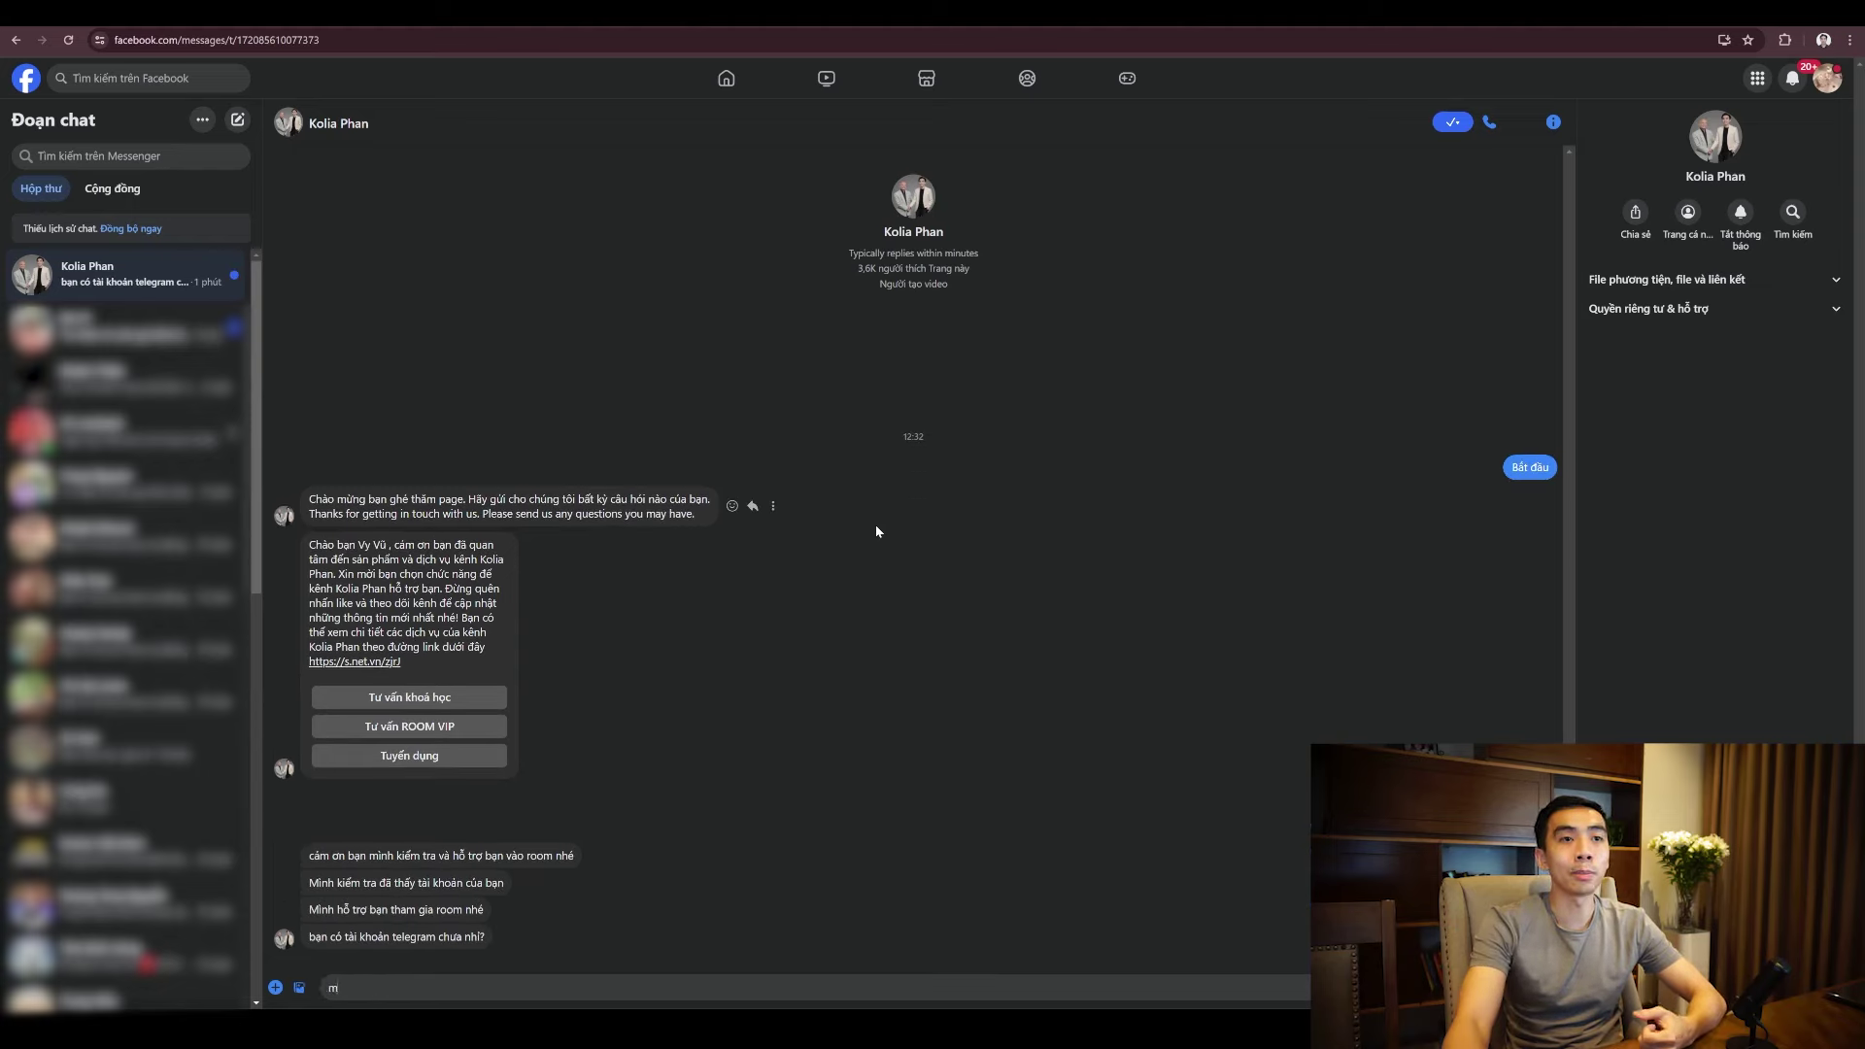
type("ình chưa co")
key("Return")
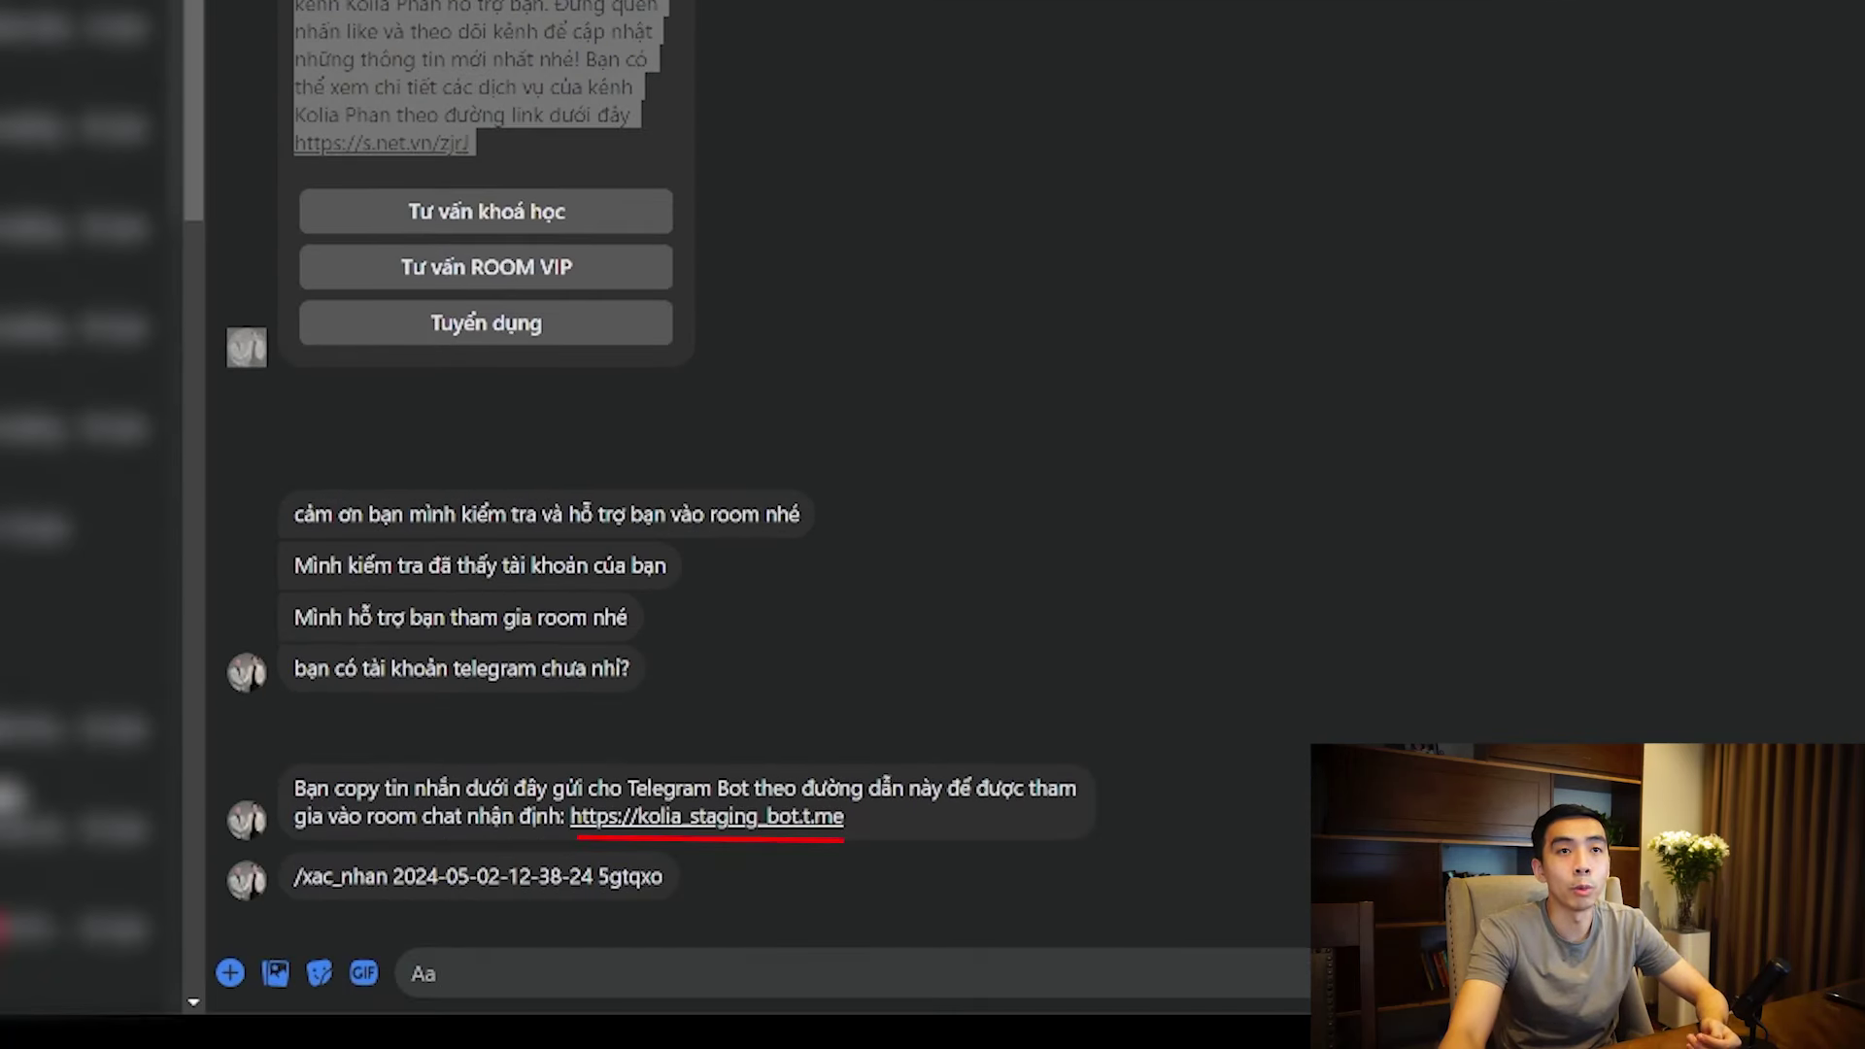
Step: Download the Telegram Desktop installer for Windows x64 from the bot link's site
left_click(706, 816)
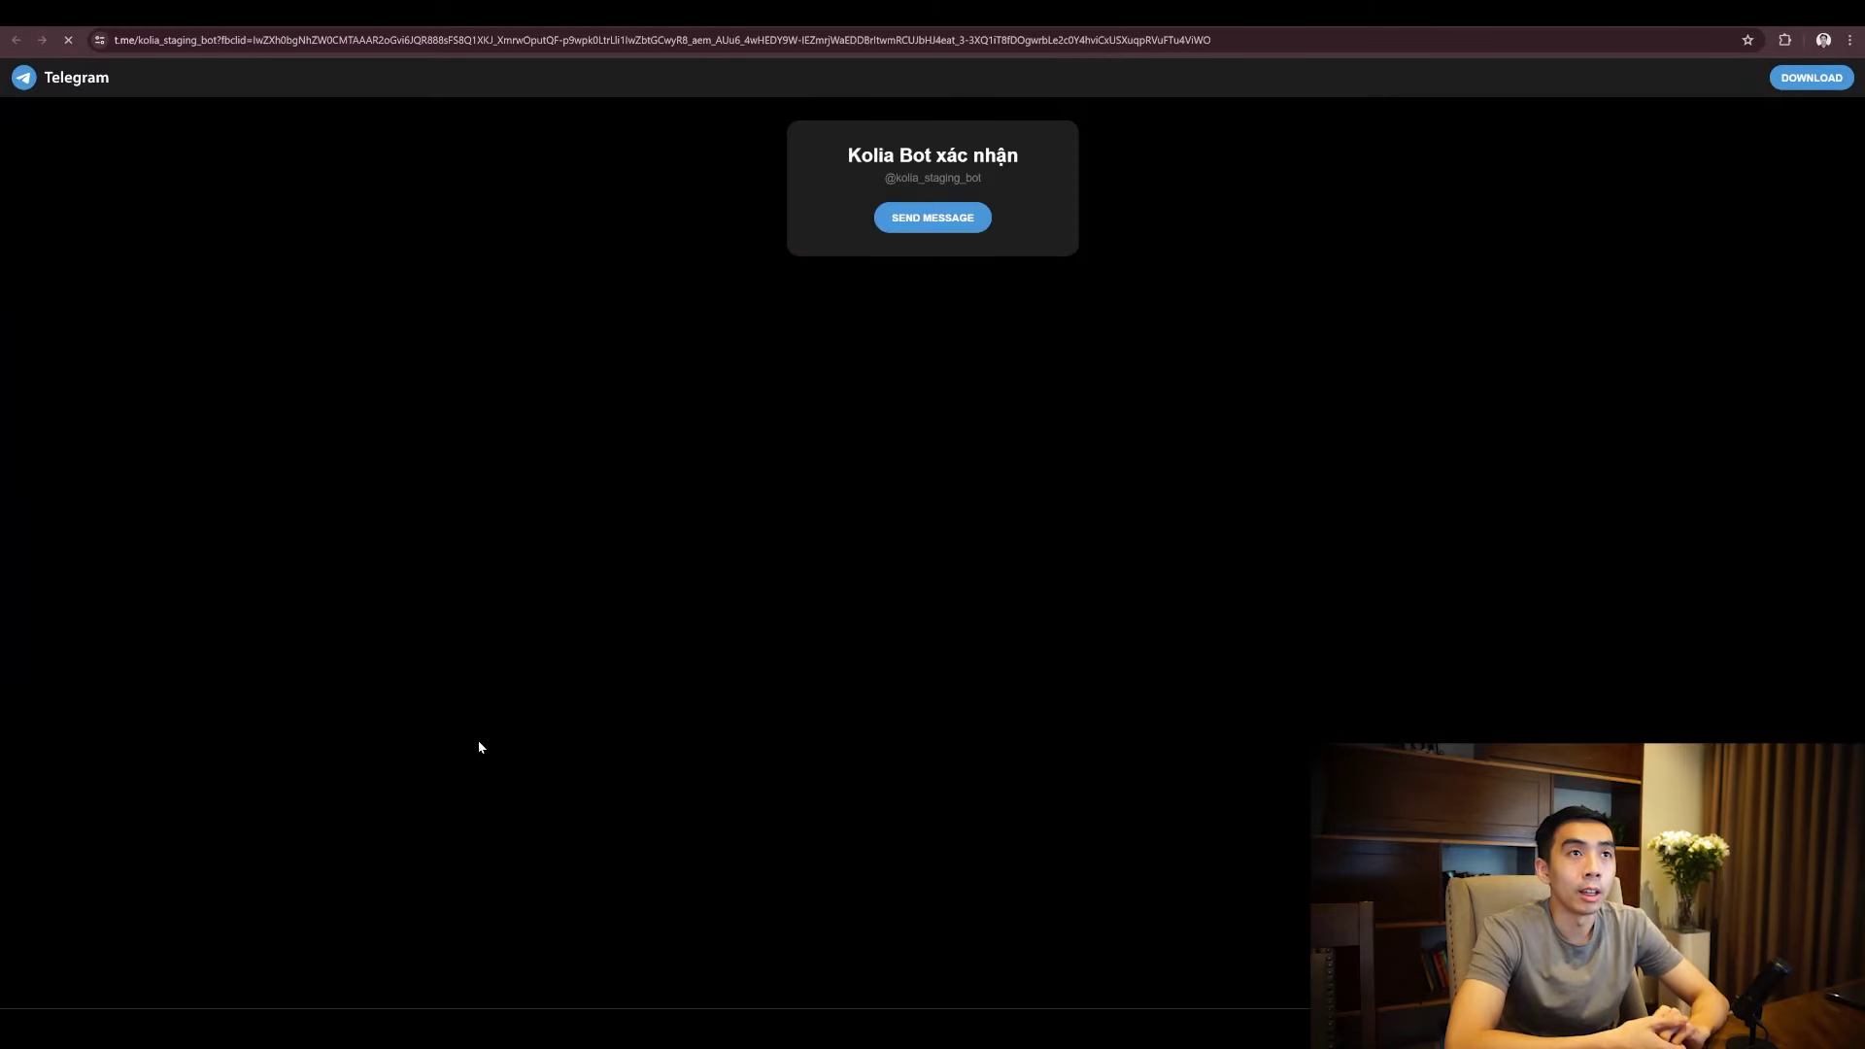
left_click(1075, 174)
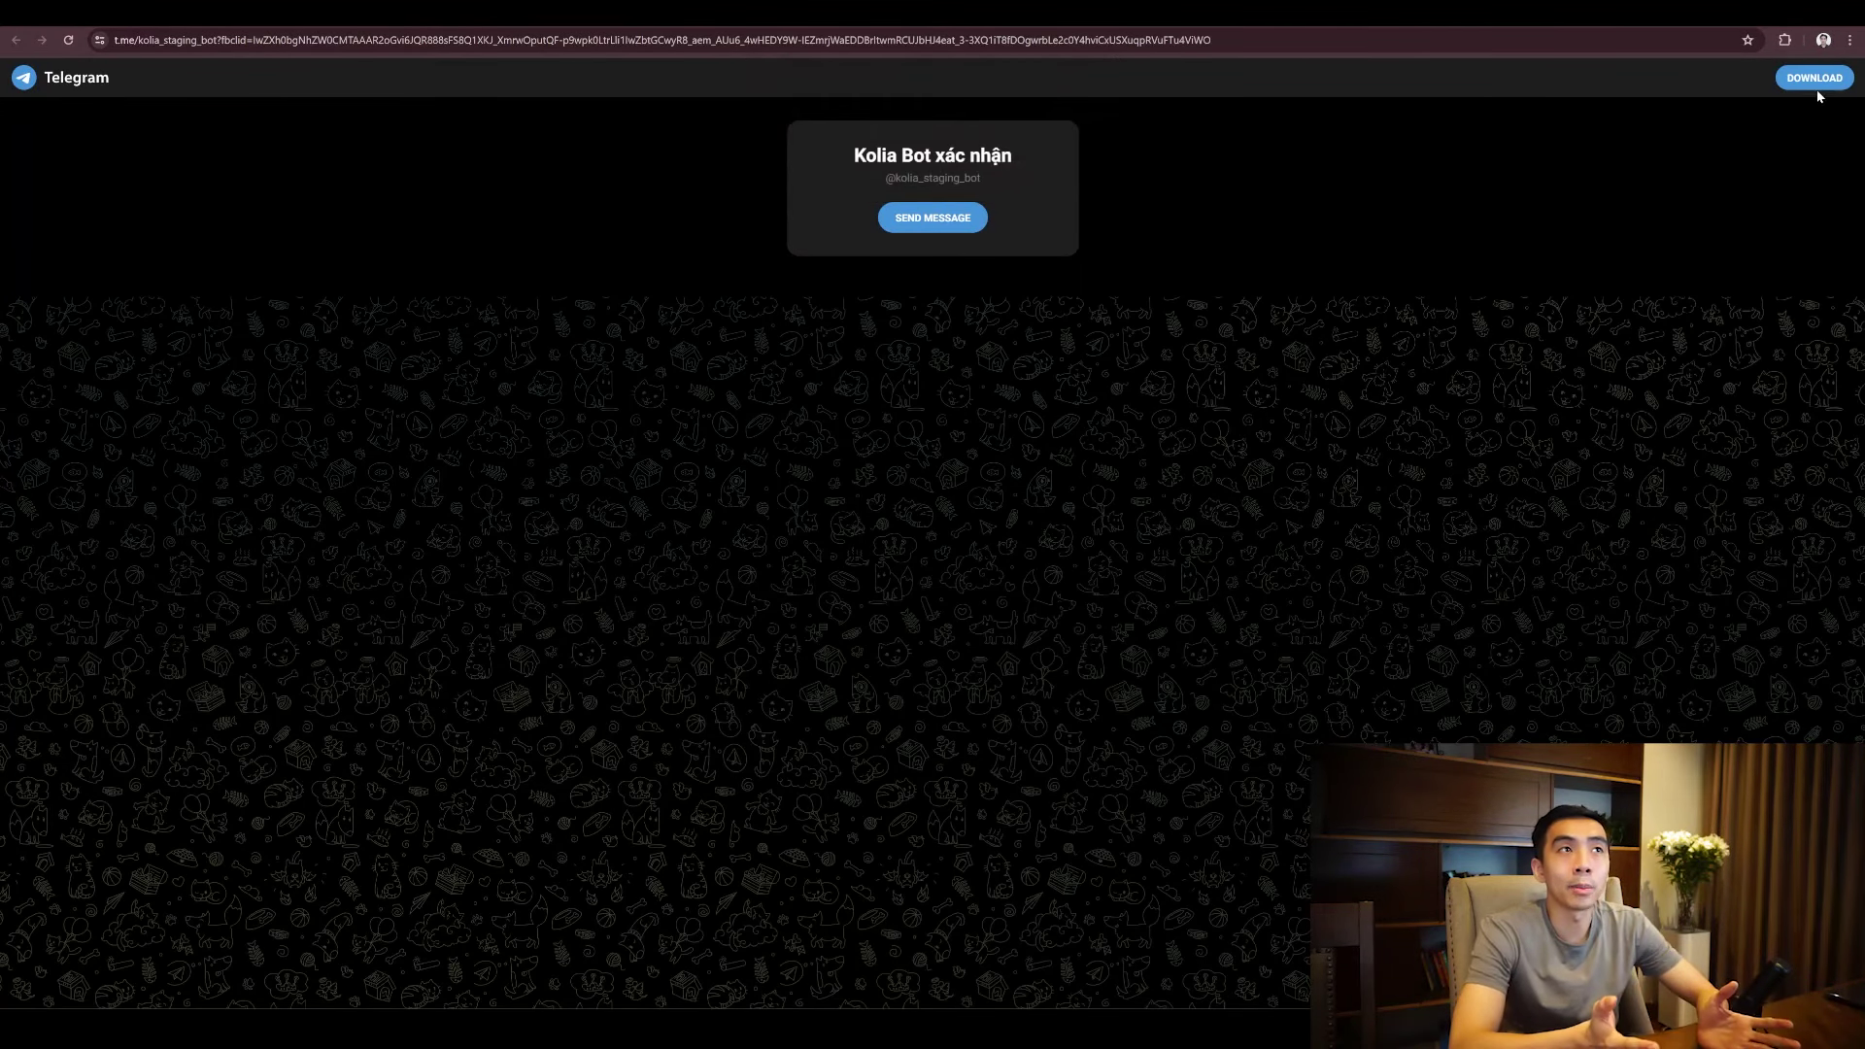
left_click(1813, 79)
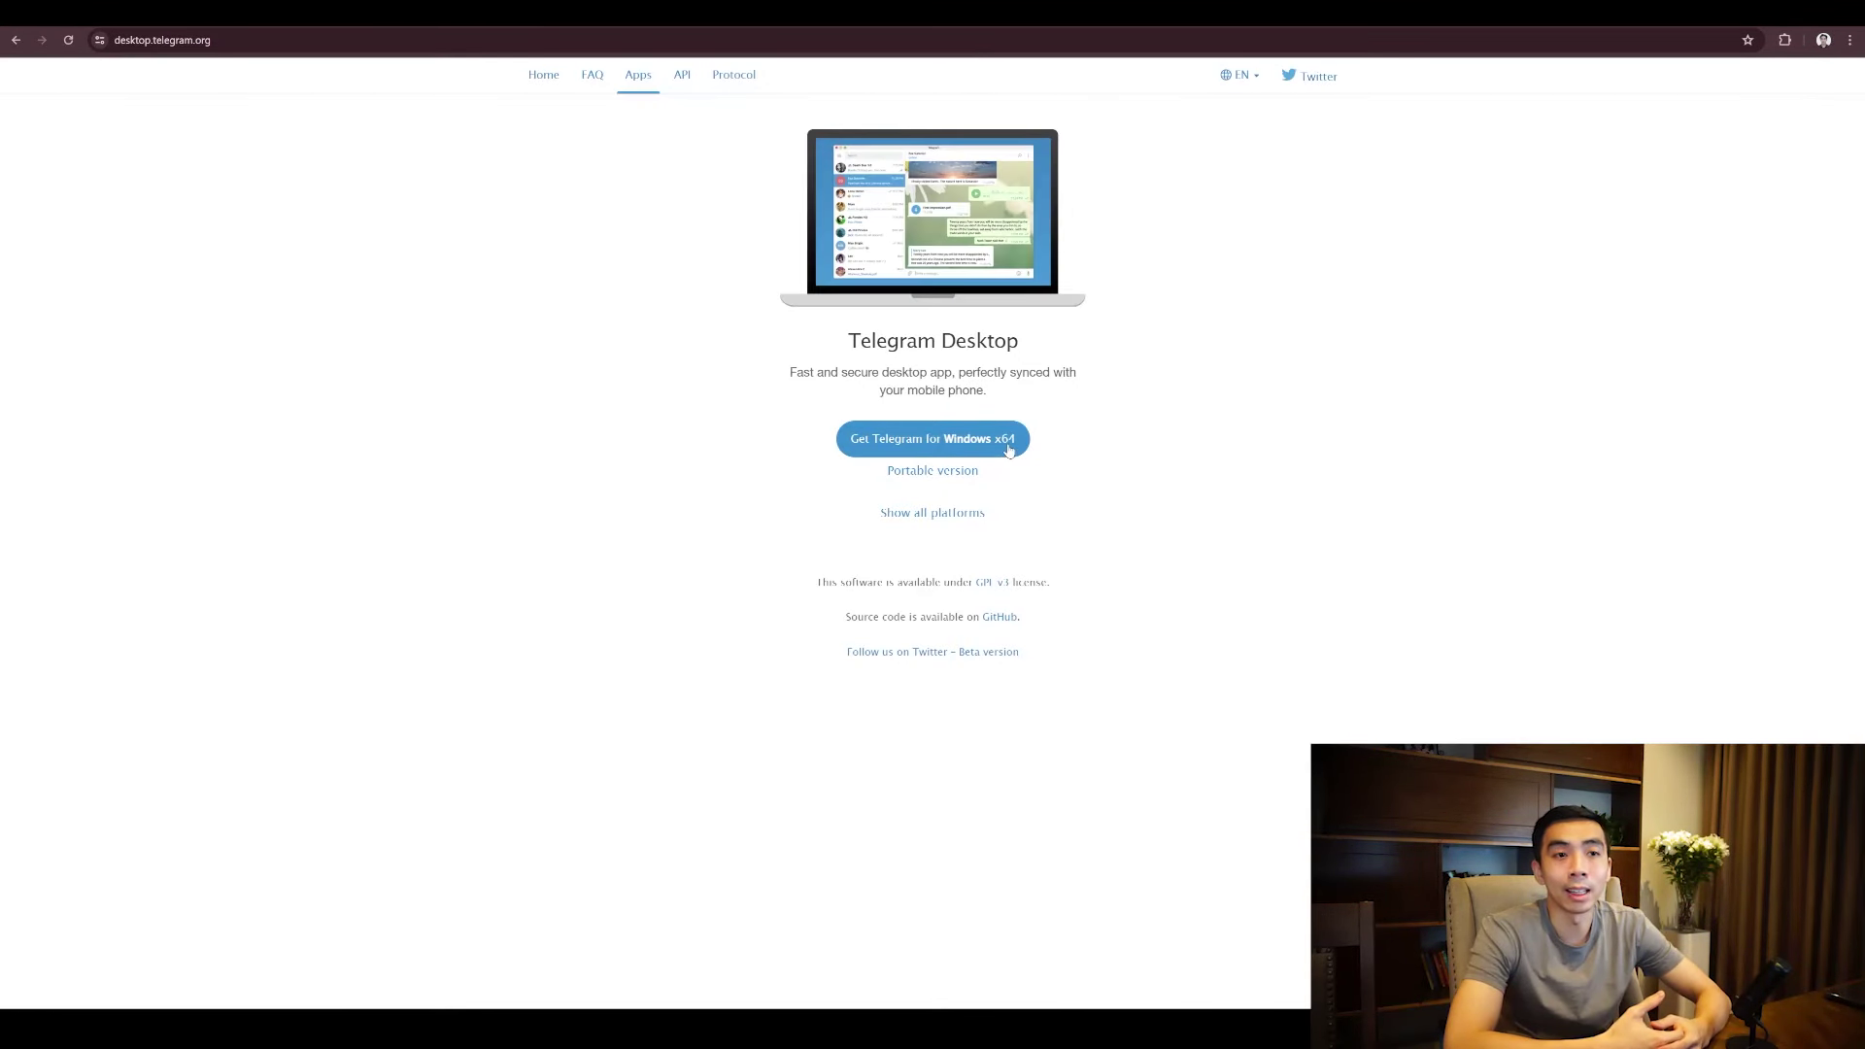
left_click(926, 442)
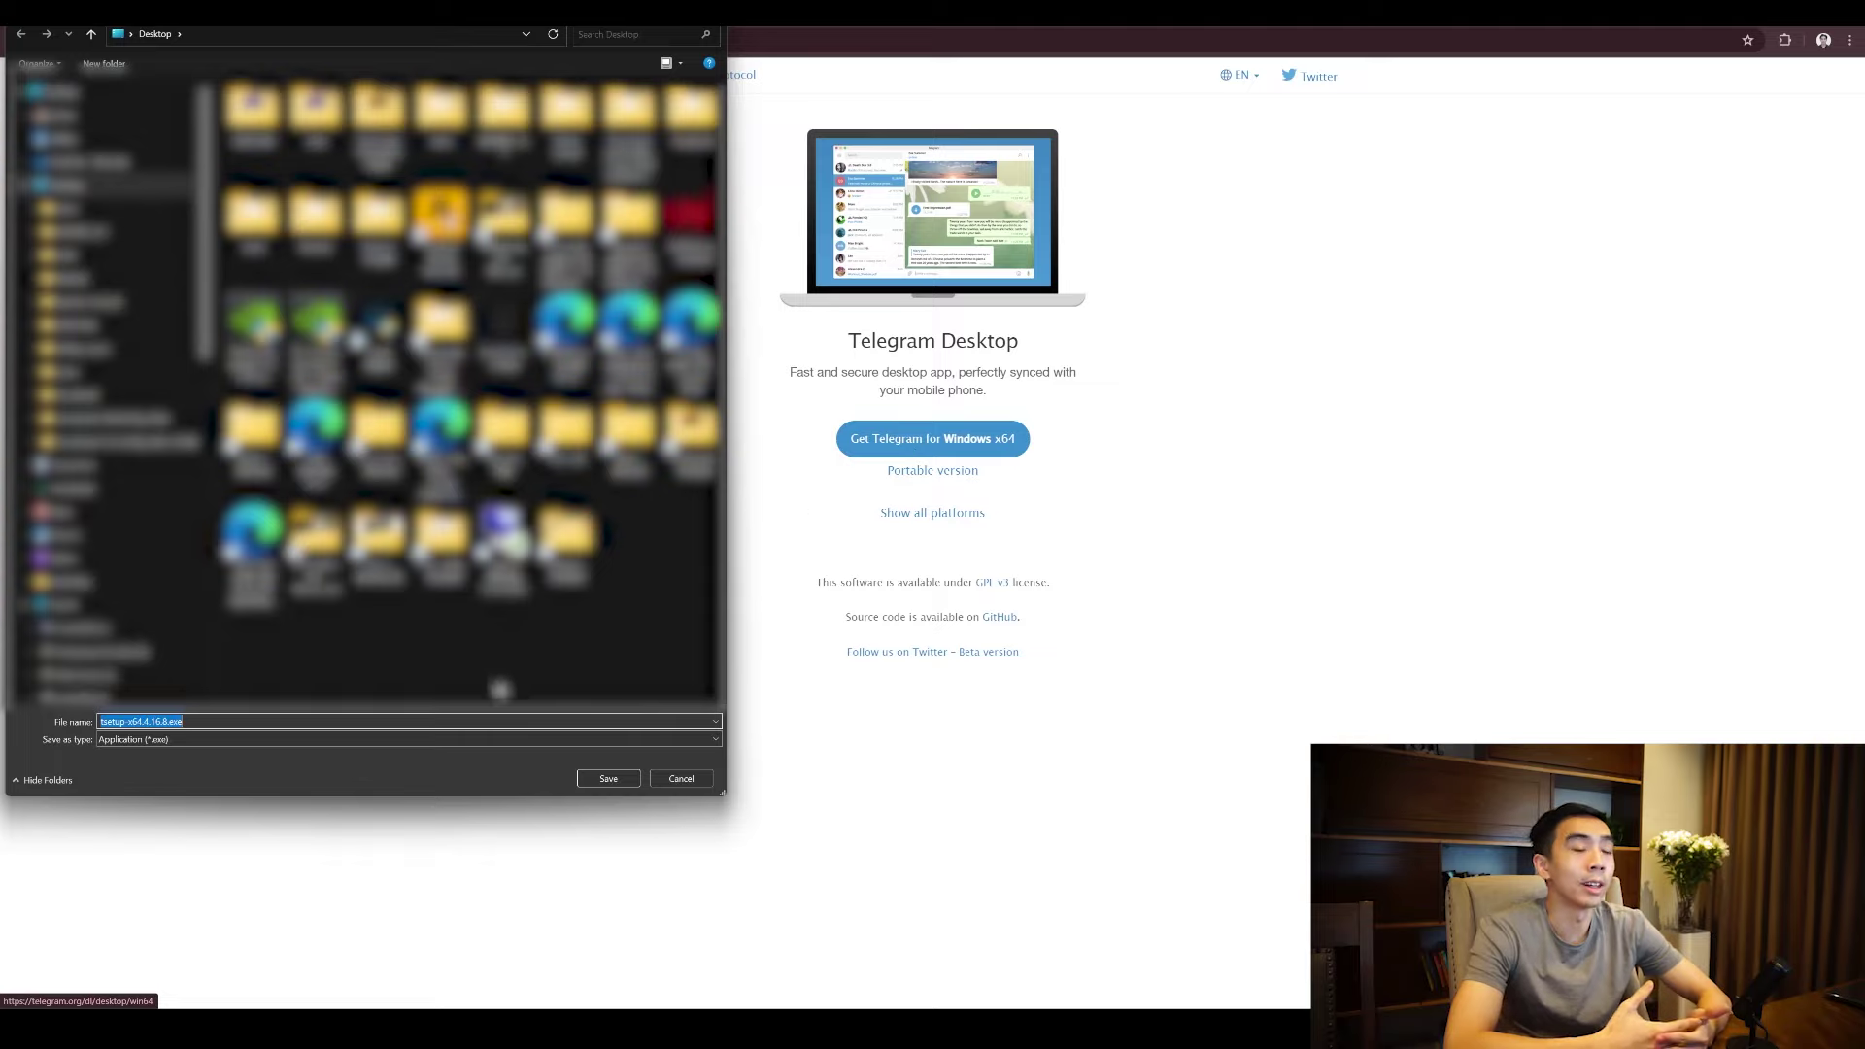
left_click(611, 778)
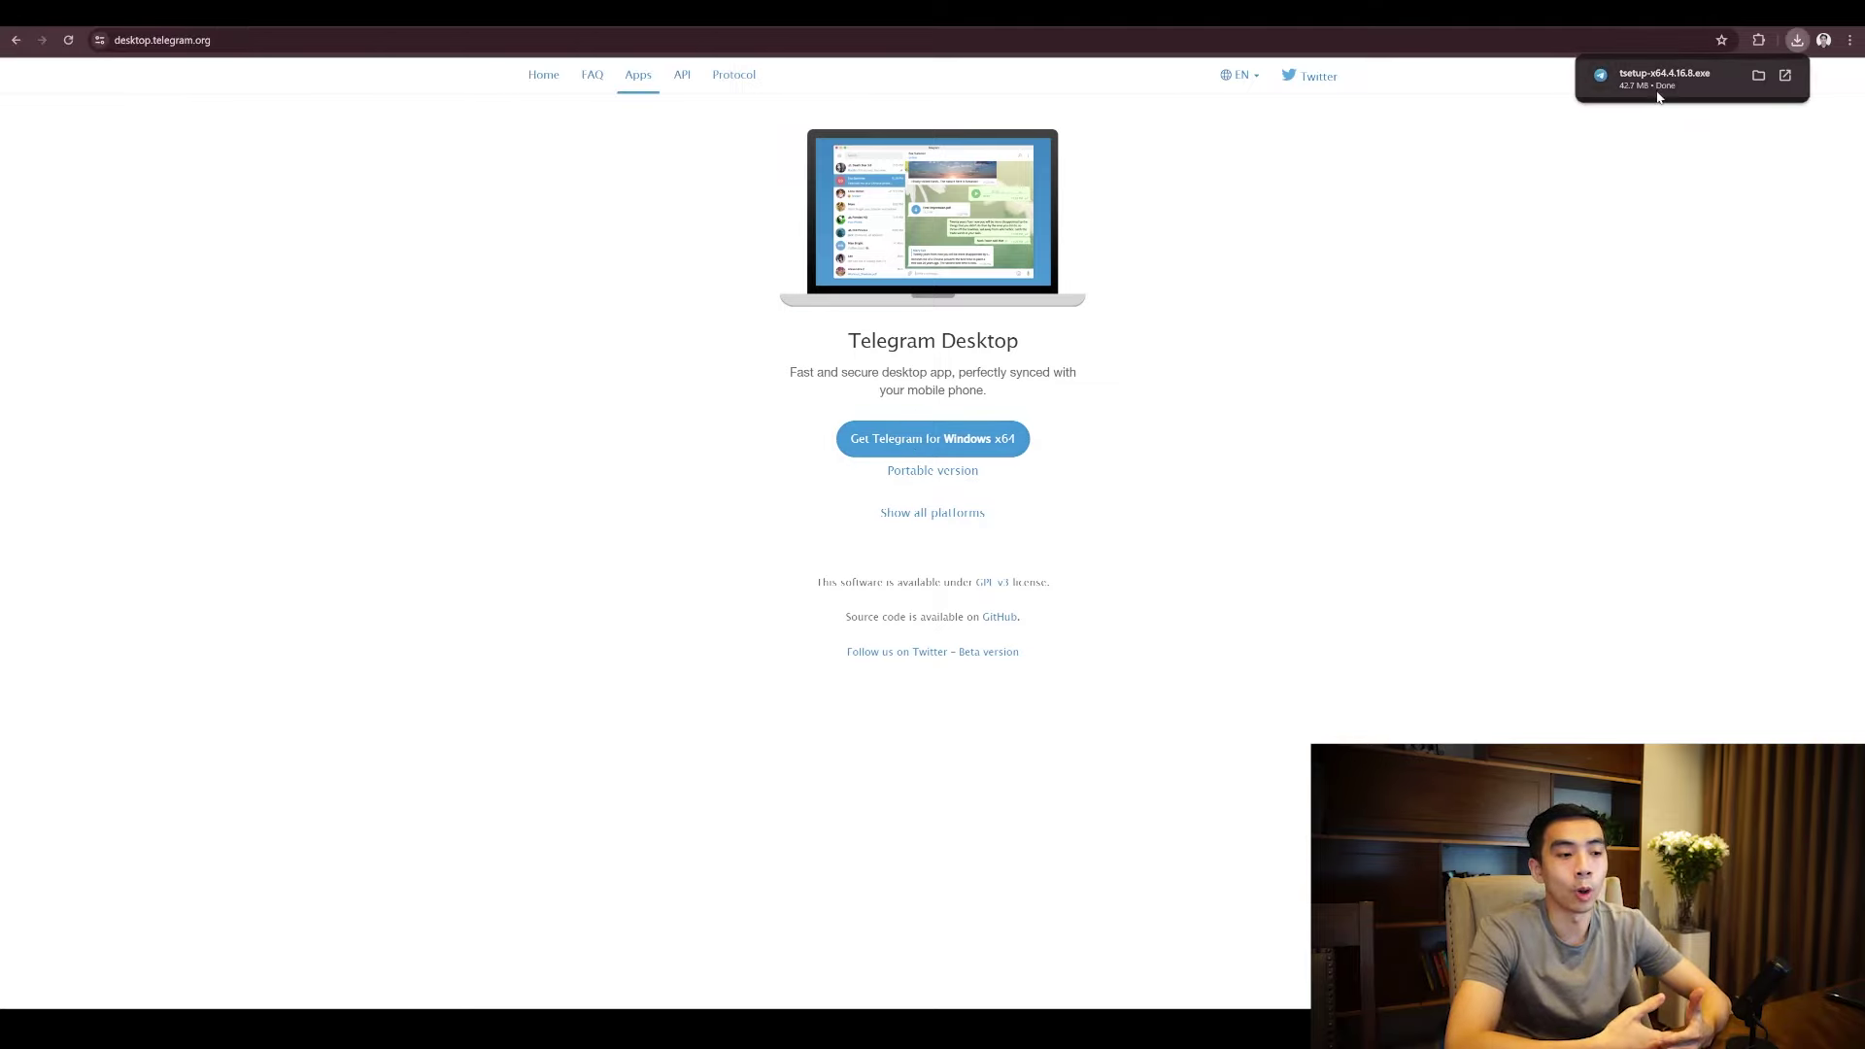
Step: Run the Telegram Desktop installer with default language, folder and shortcuts, then launch it
left_click(1657, 83)
left_click(966, 544)
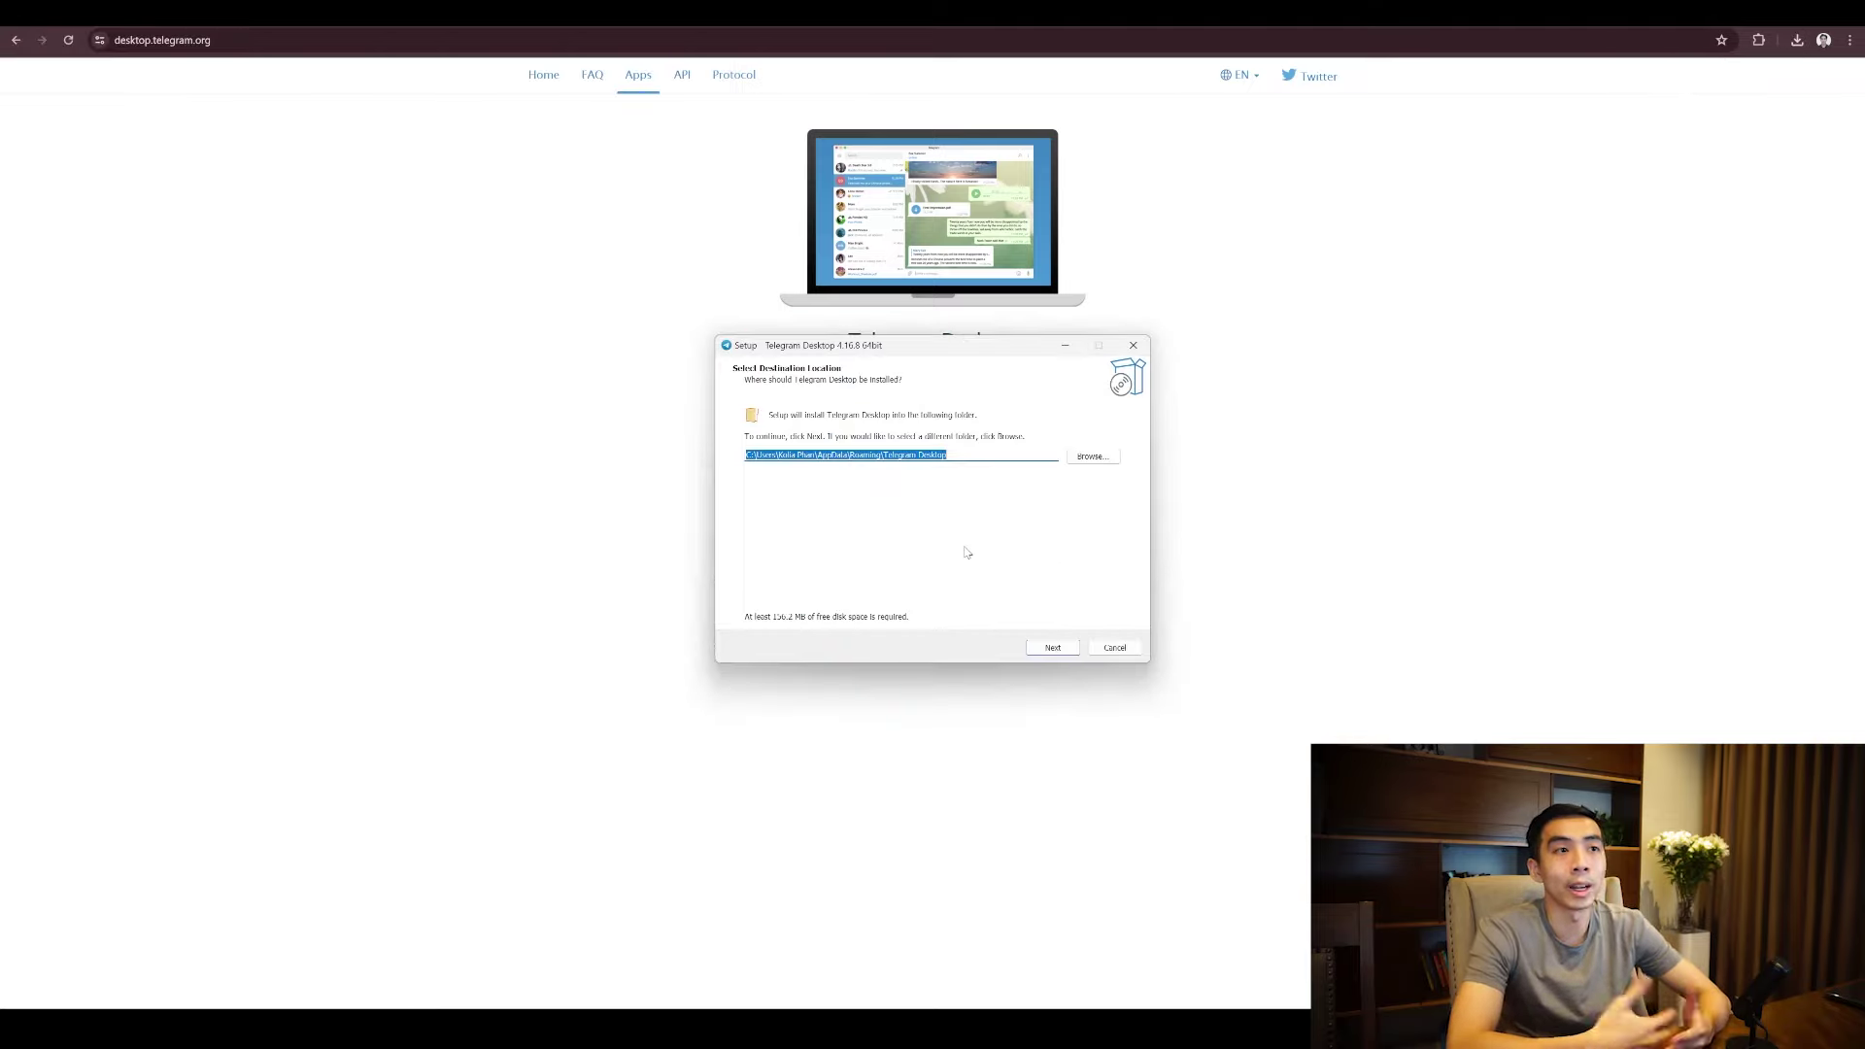
left_click(1037, 652)
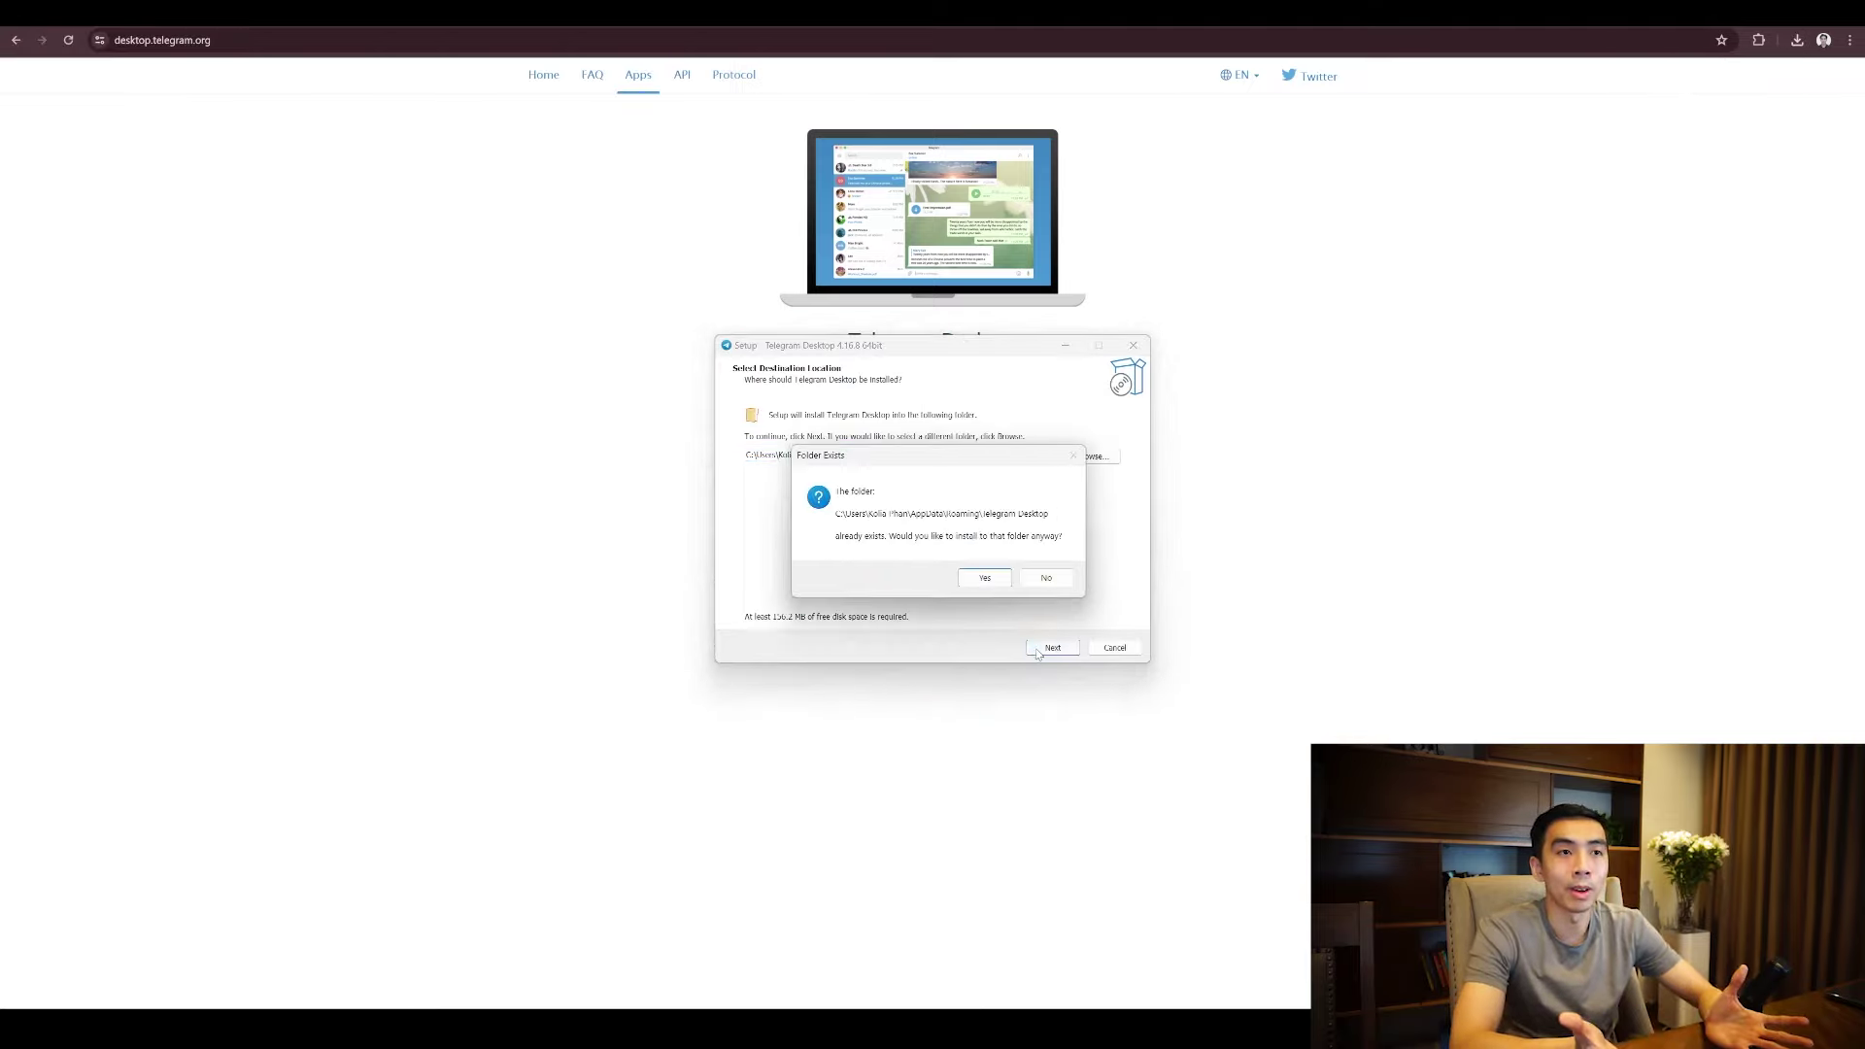
left_click(994, 584)
left_click(1053, 648)
left_click(1054, 648)
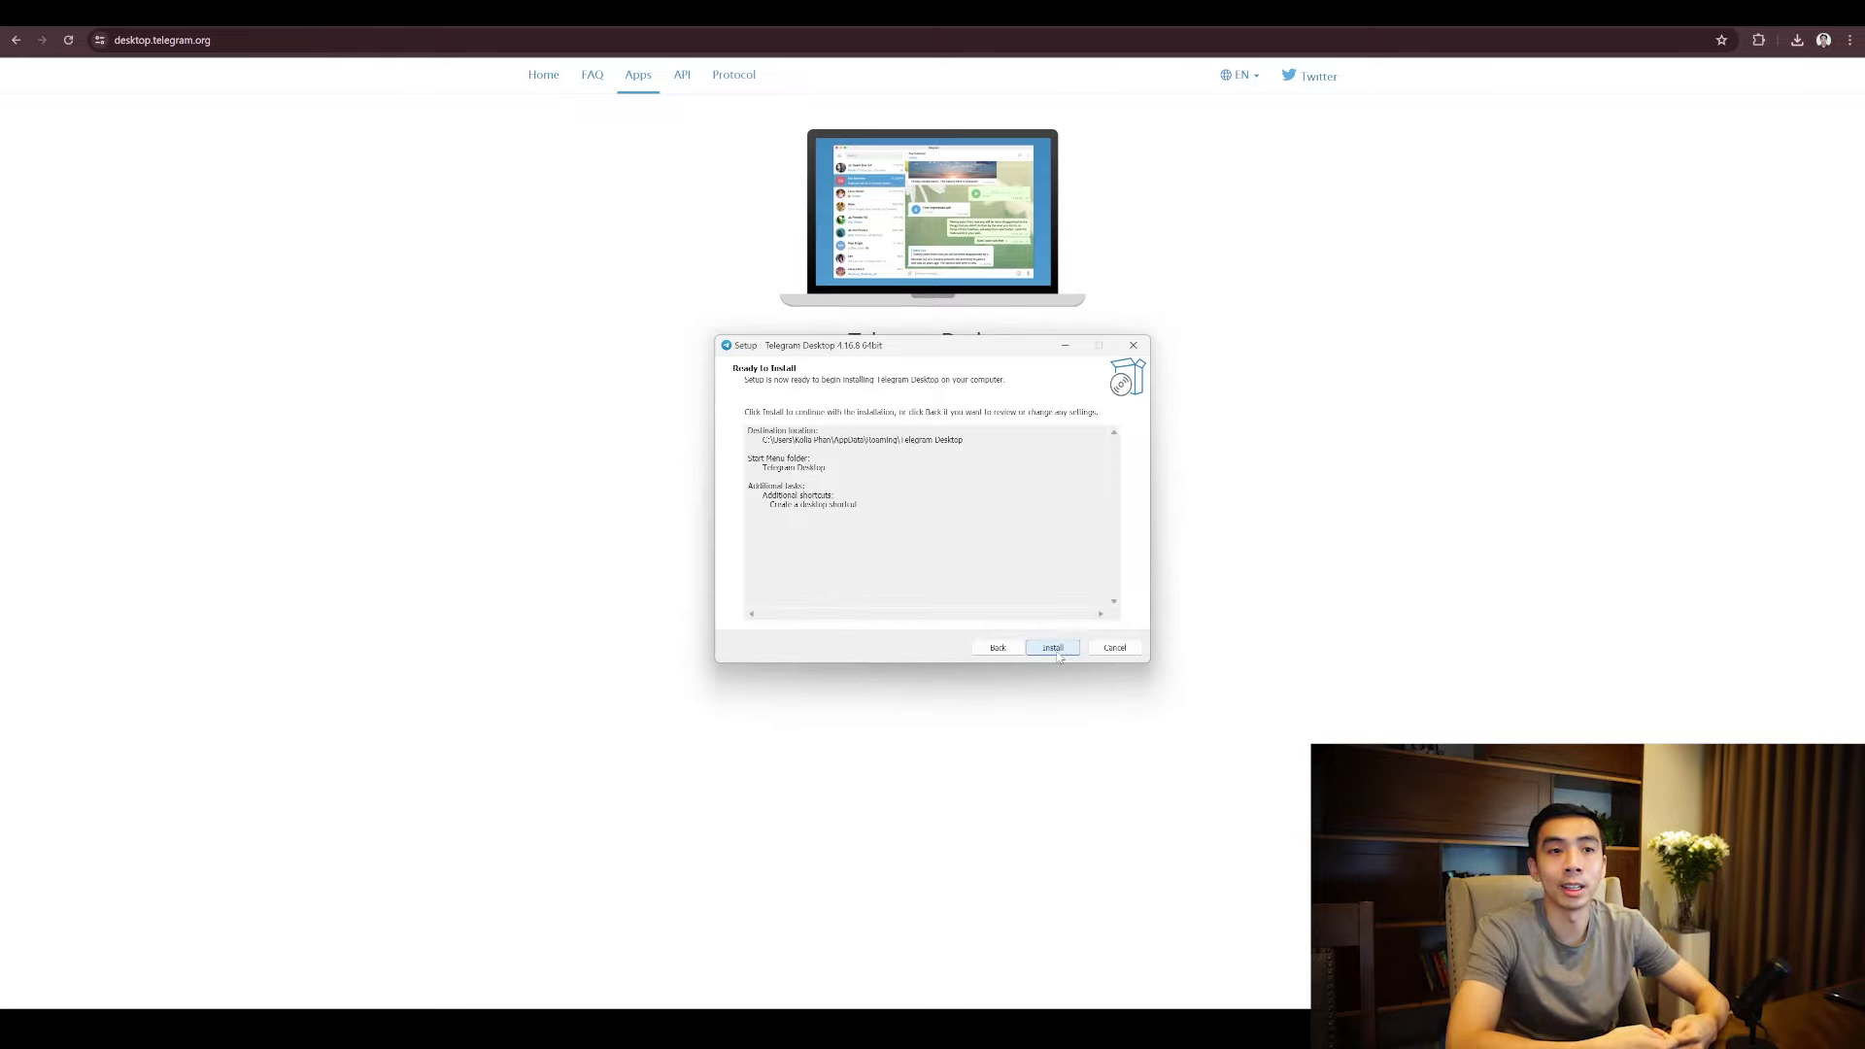
left_click(1055, 647)
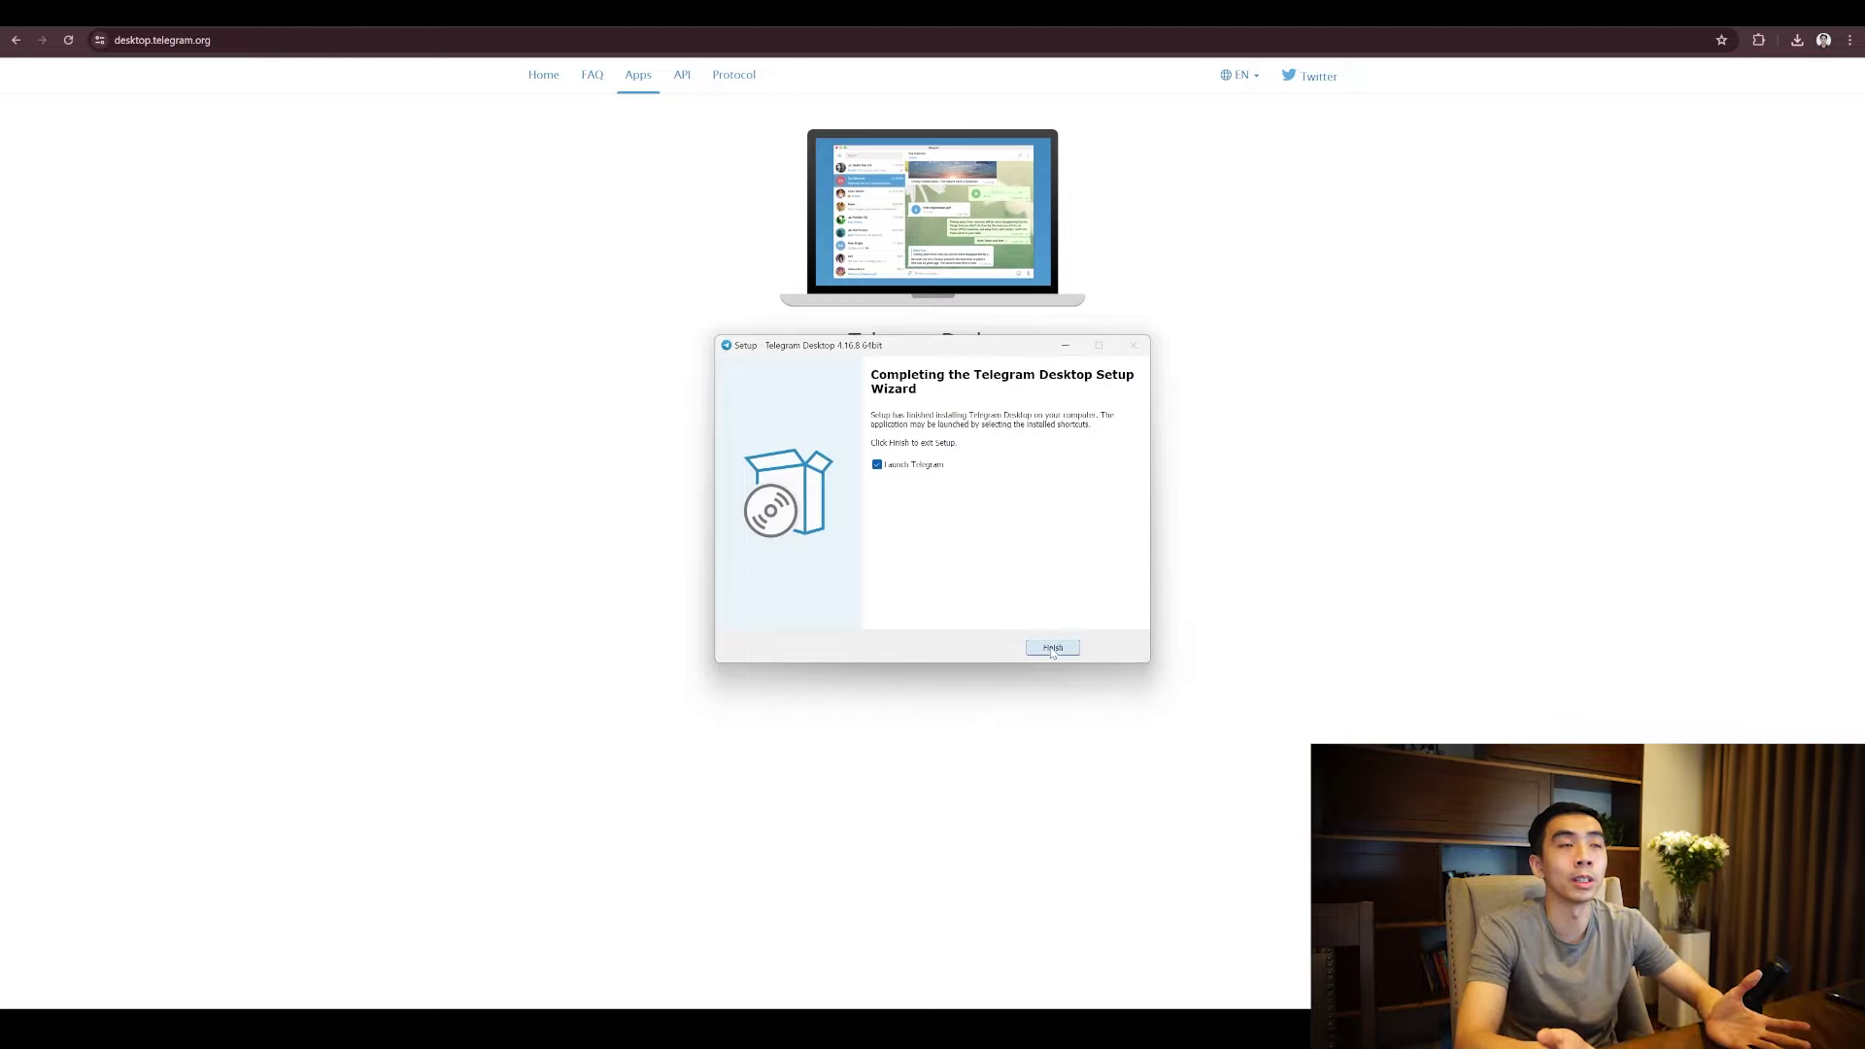
left_click(1051, 647)
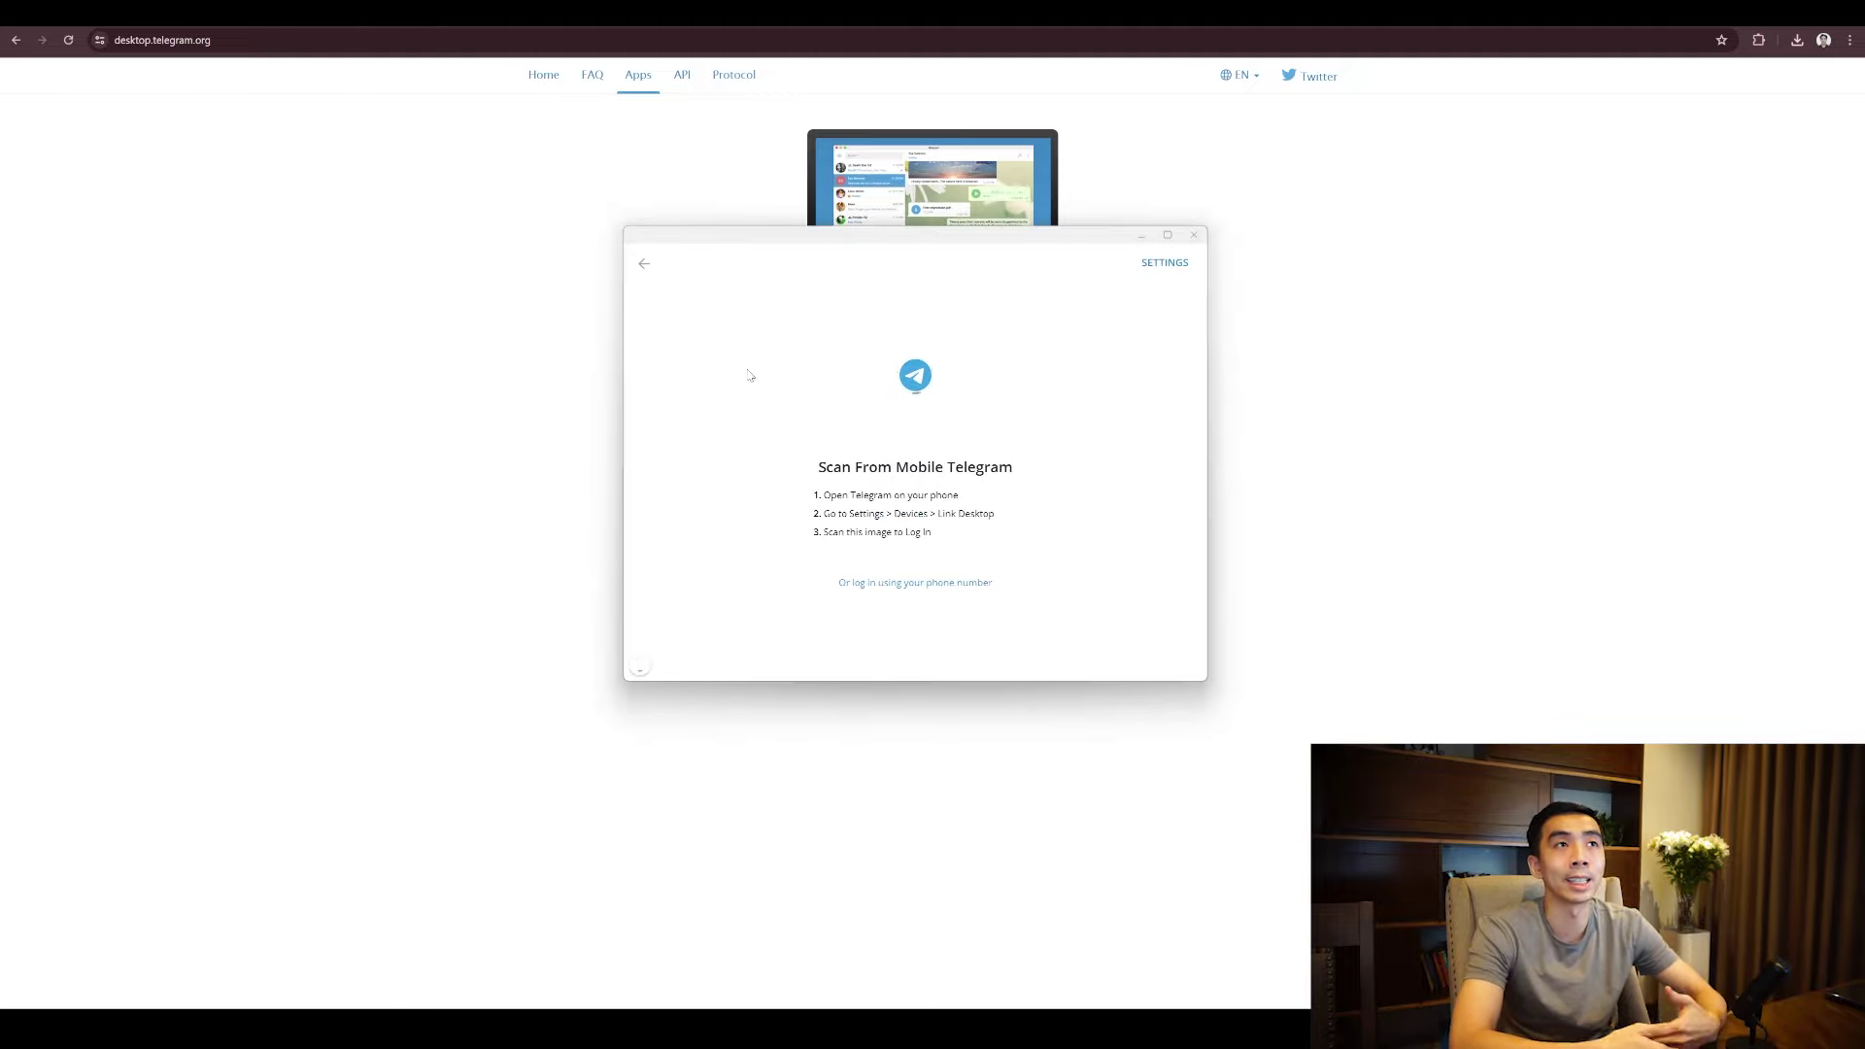
Step: Switch Telegram's login screen to the phone-number login form
left_click(908, 586)
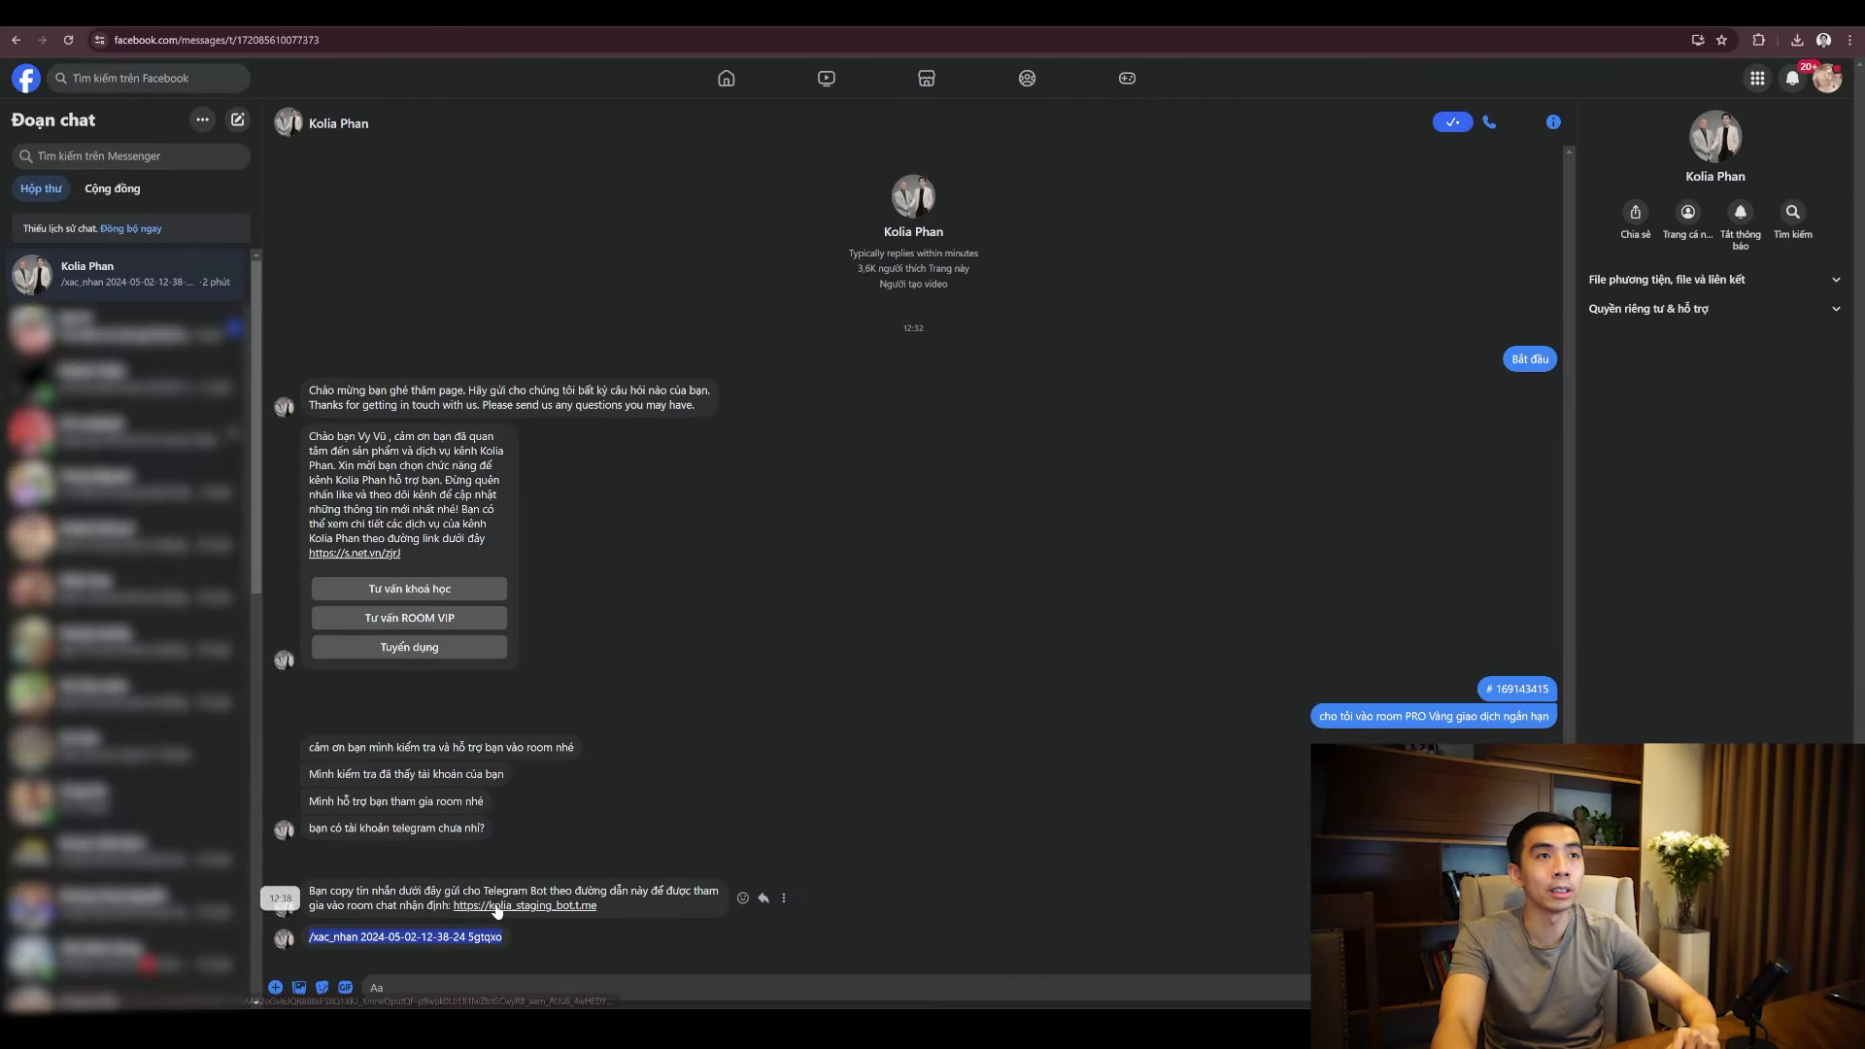
Step: Open the bot link in Telegram Desktop, start the Kolia Bot chat, then return to Messenger
left_click(498, 907)
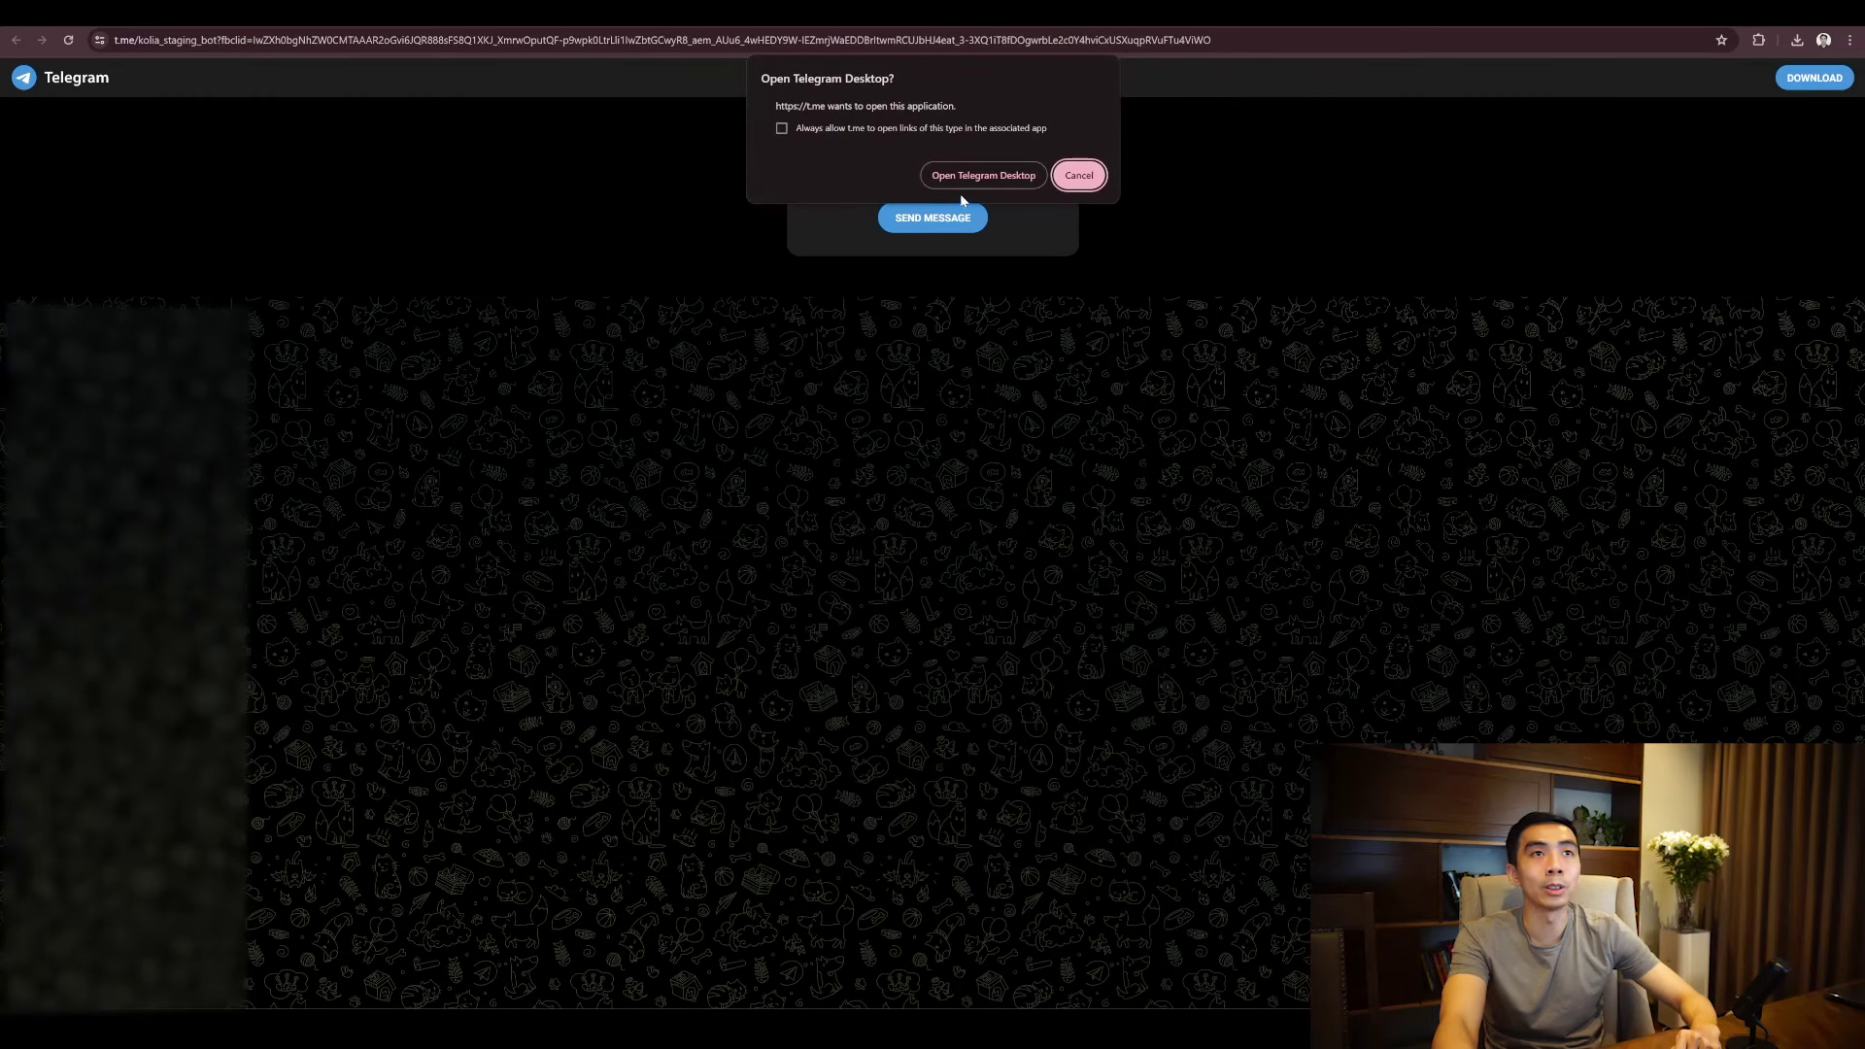
left_click(982, 176)
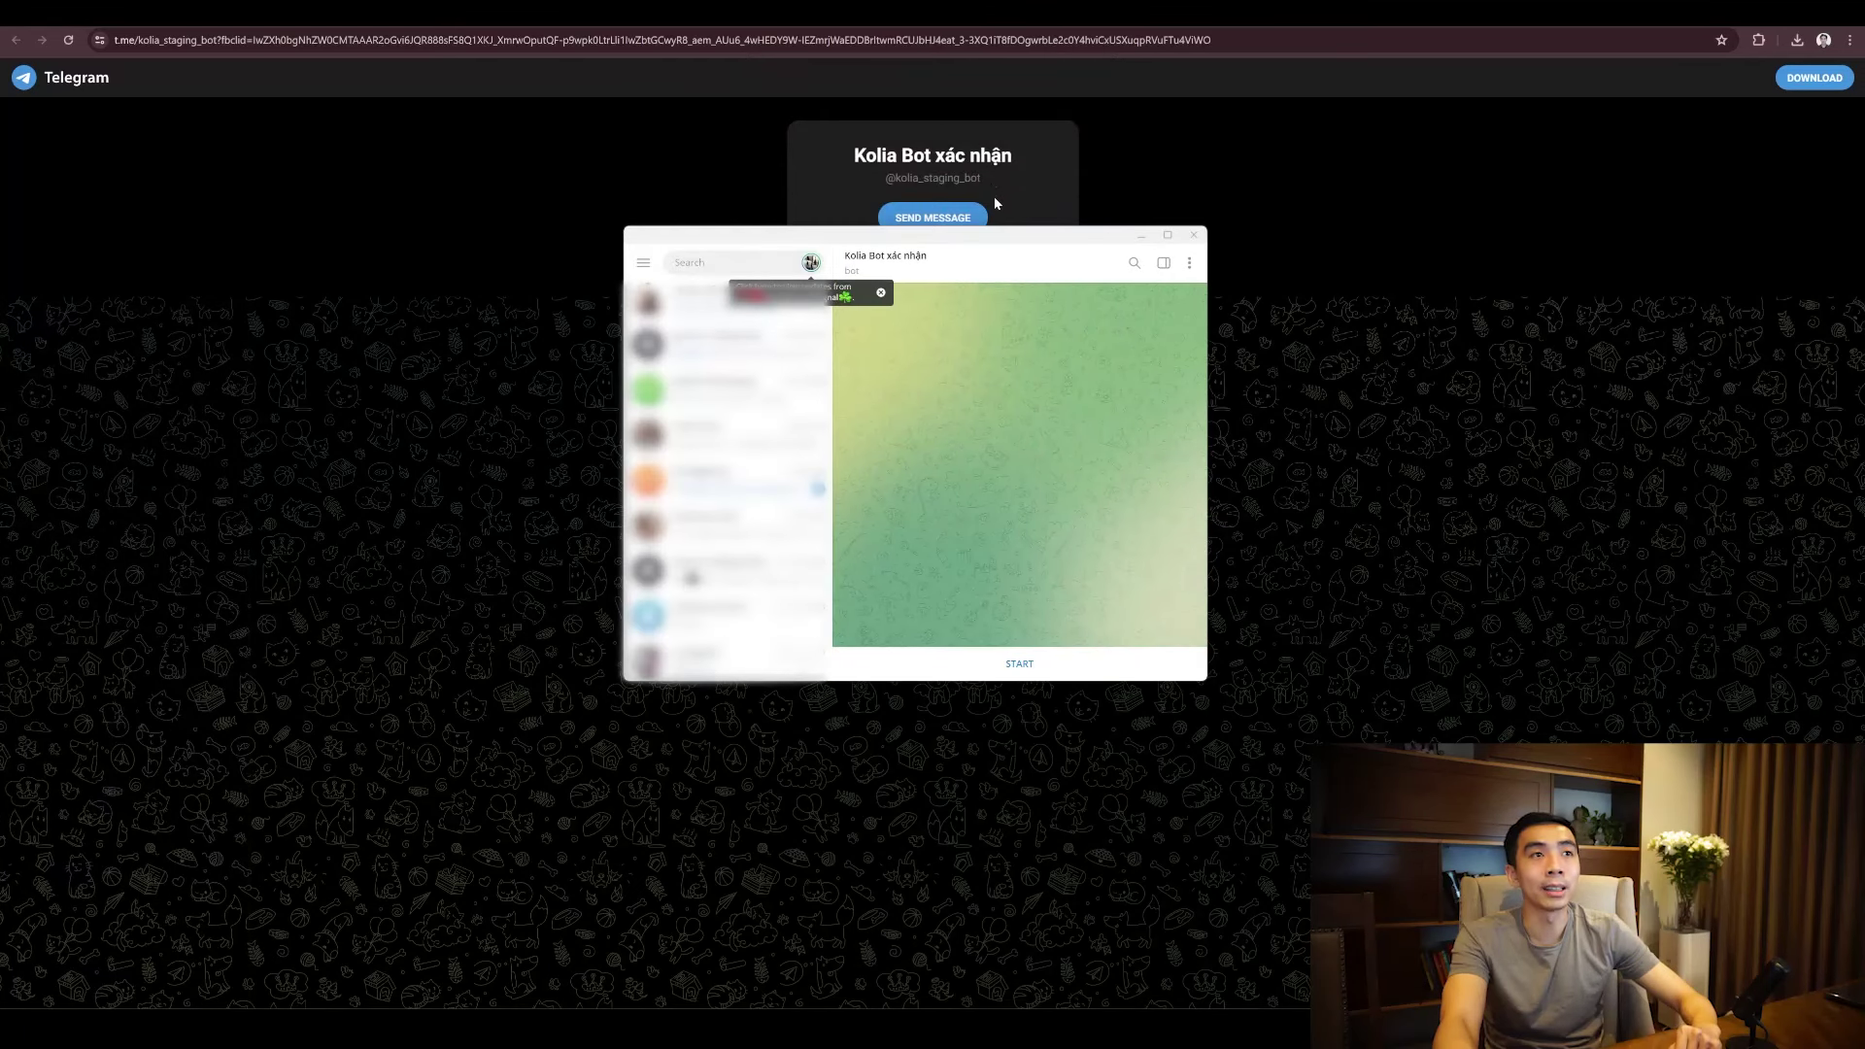
left_click(1011, 663)
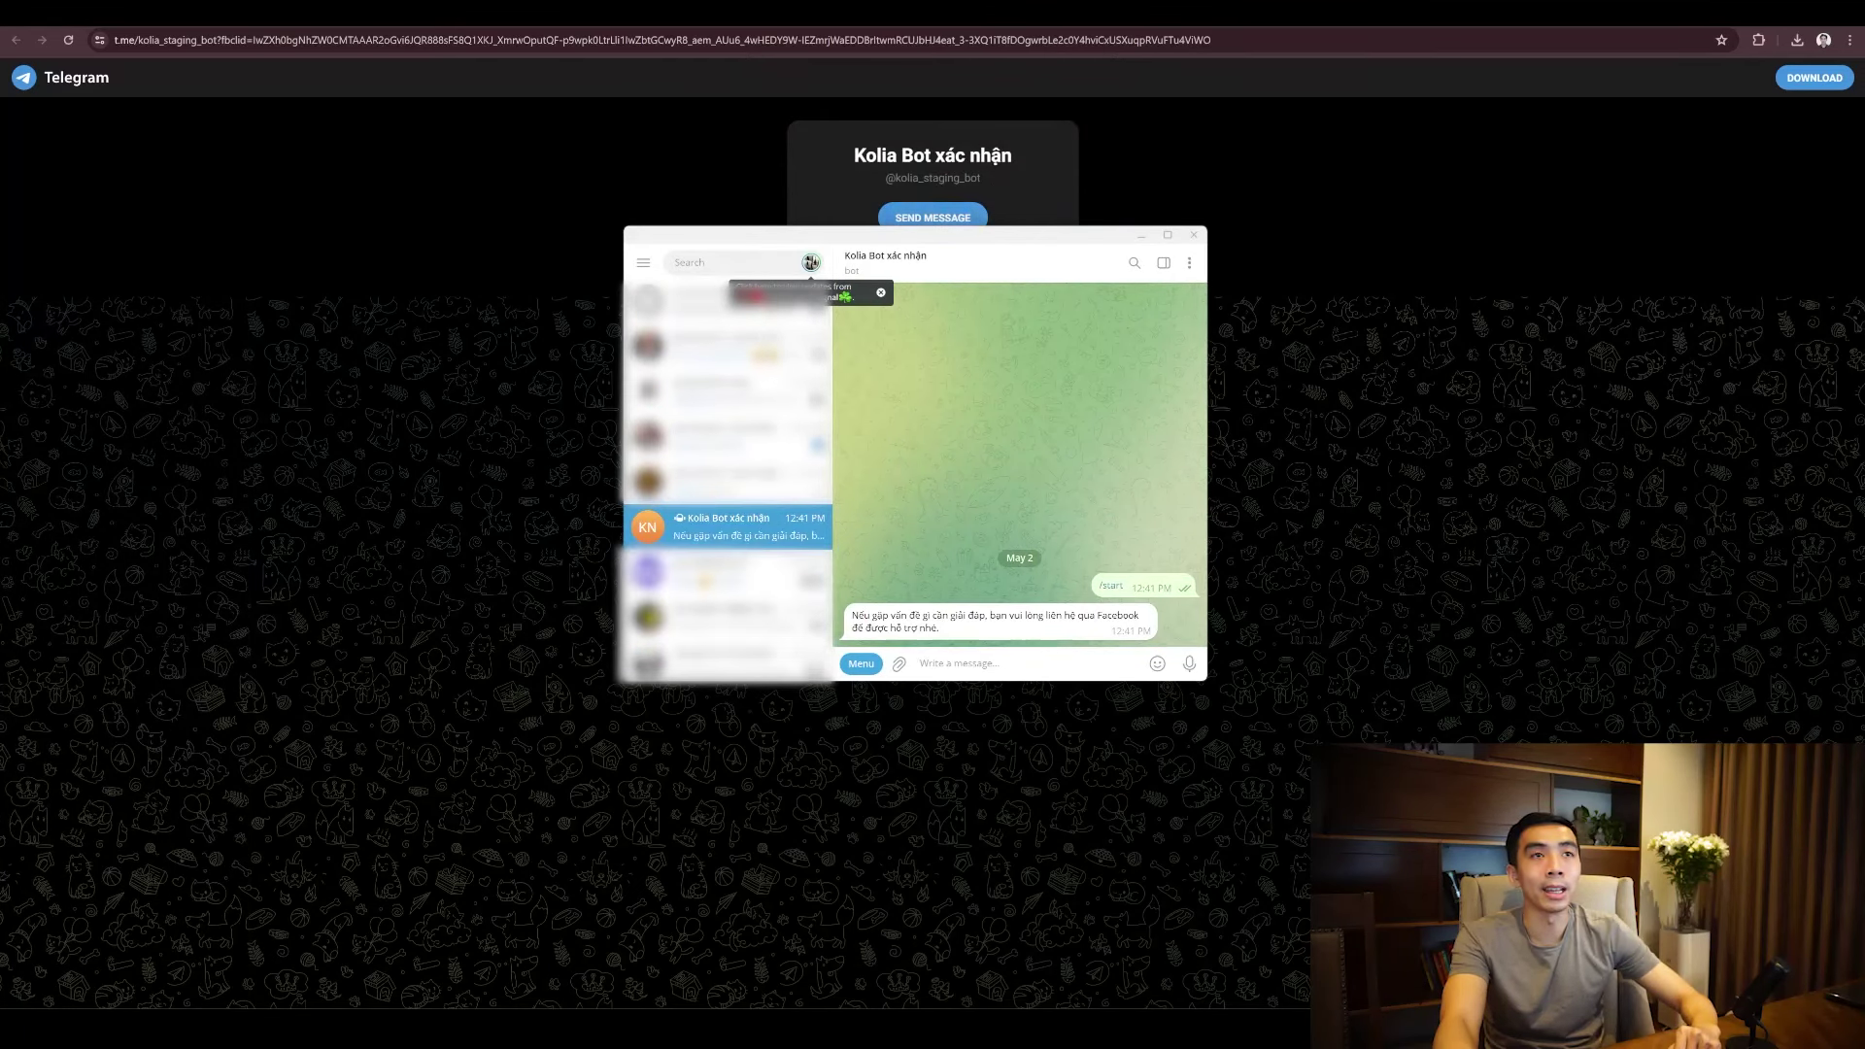
left_click(446, 12)
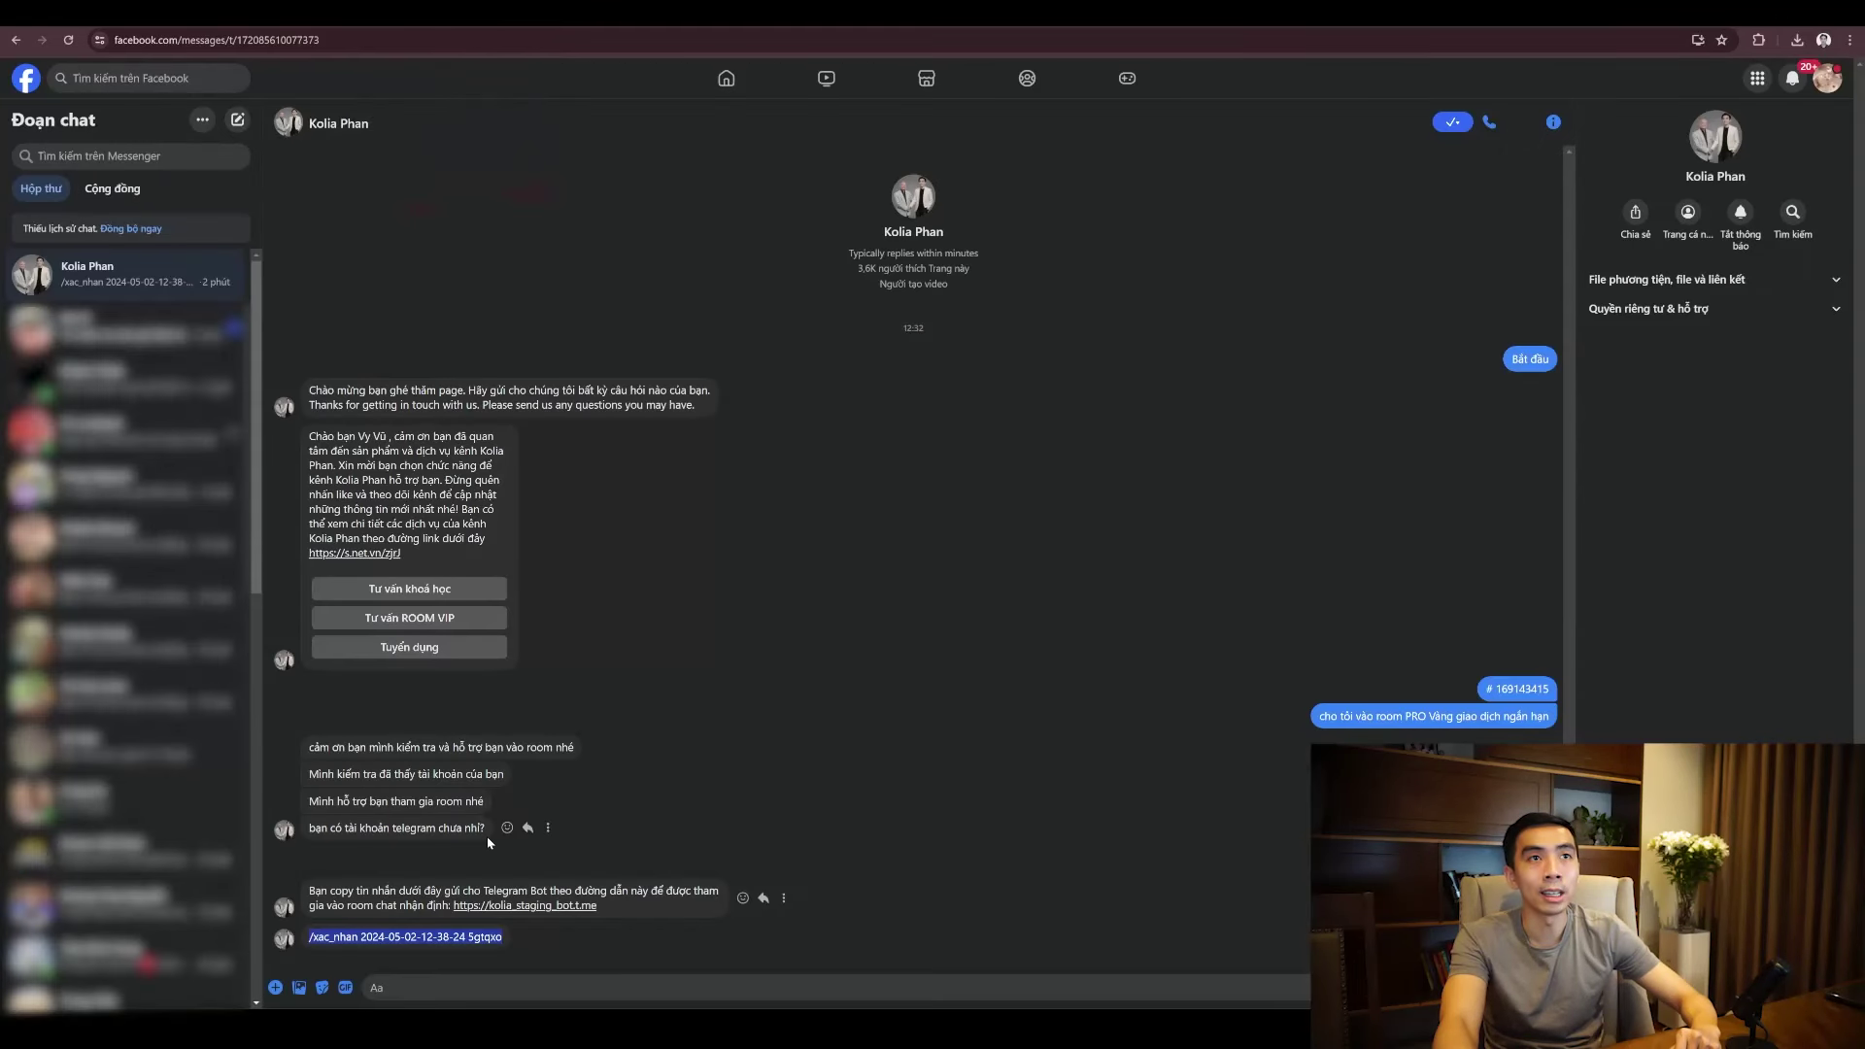
Step: Send the /xac_nhan verification command to Kolia Bot and open the Pro Vàng Kolia Phan group invite
left_click_drag(303, 936, 503, 936)
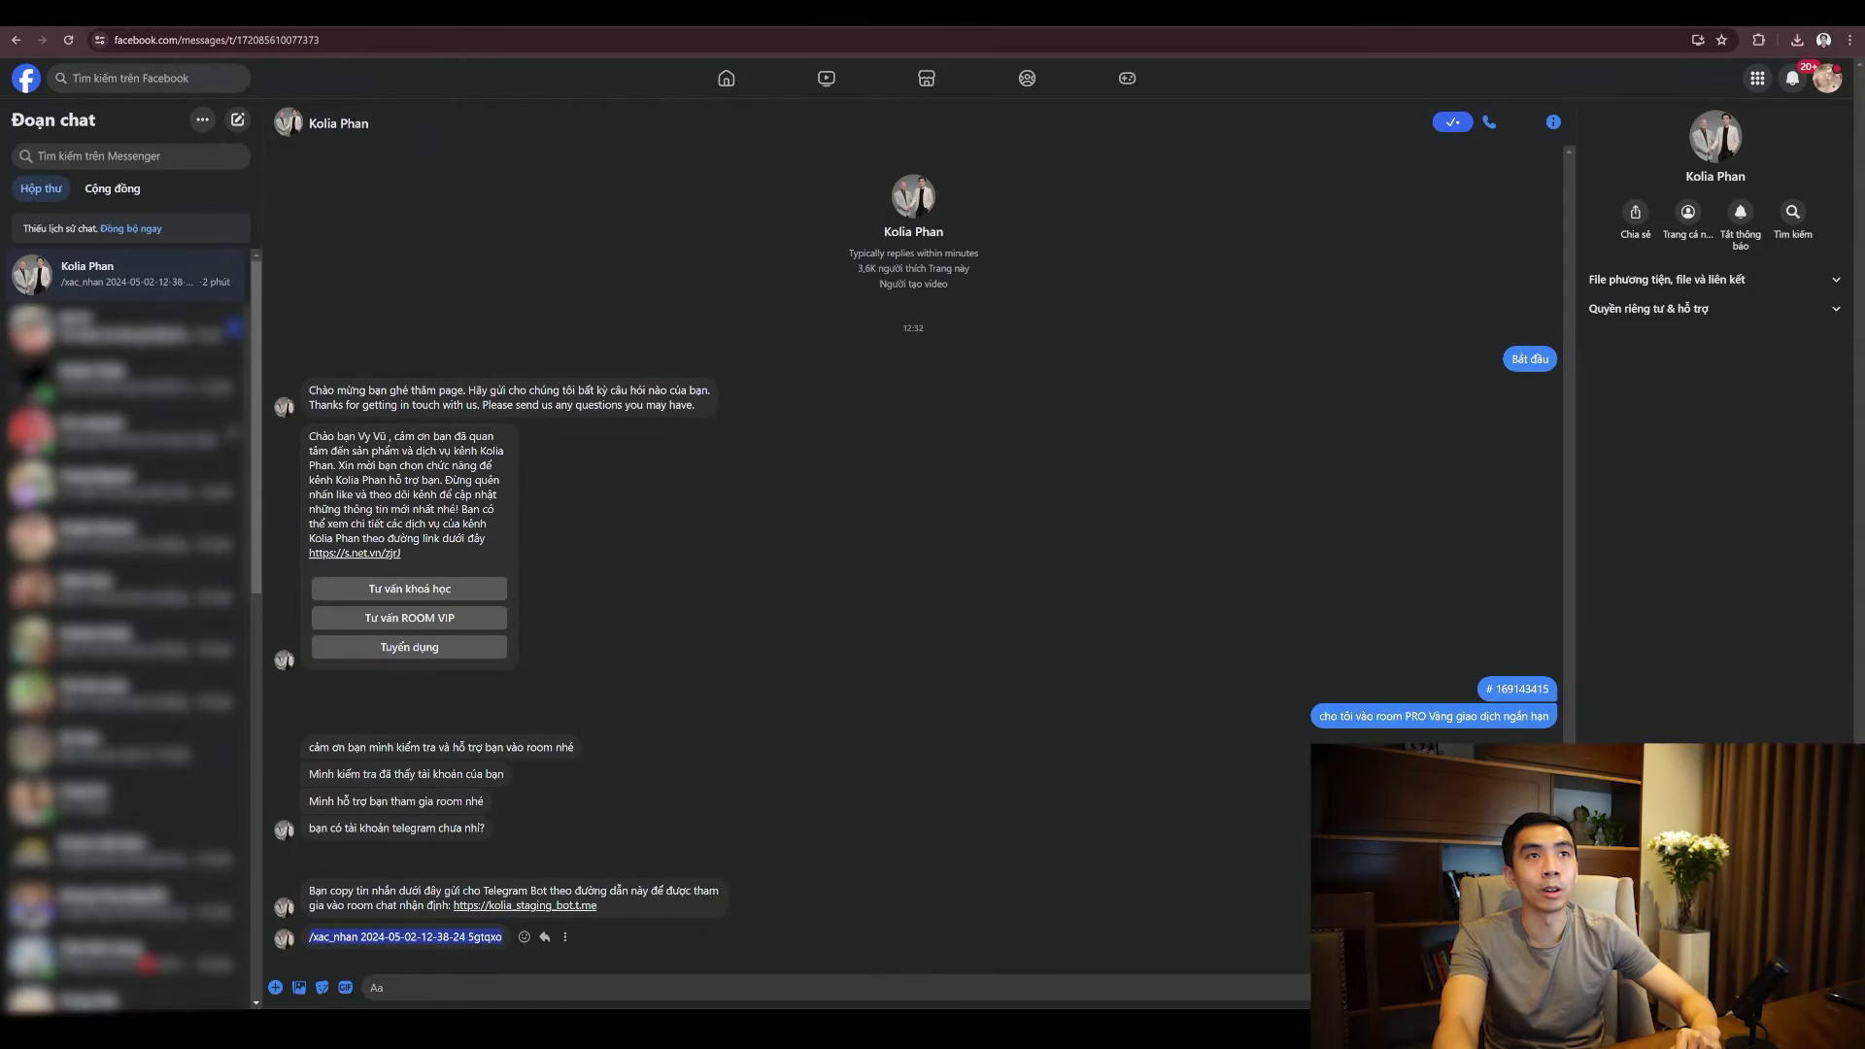
right_click(428, 936)
left_click(470, 797)
key("alt+Tab")
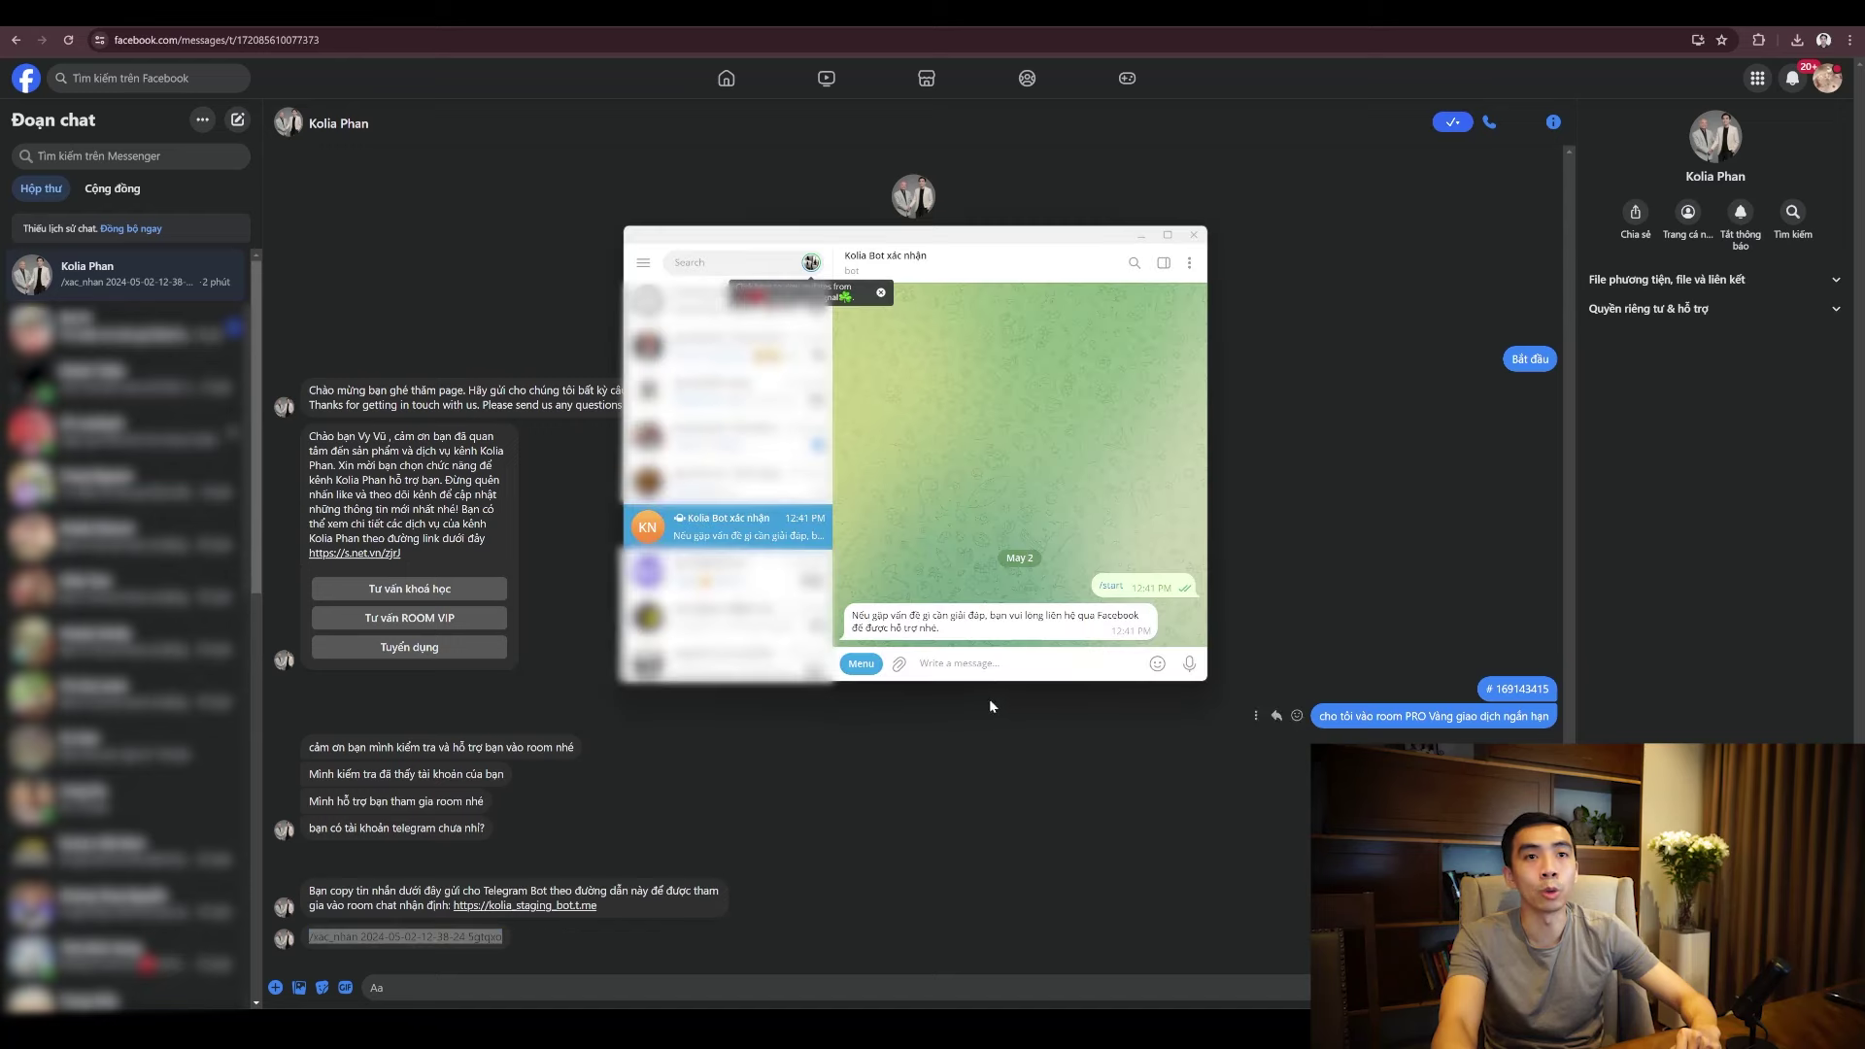
key("ctrl+v")
key("Return")
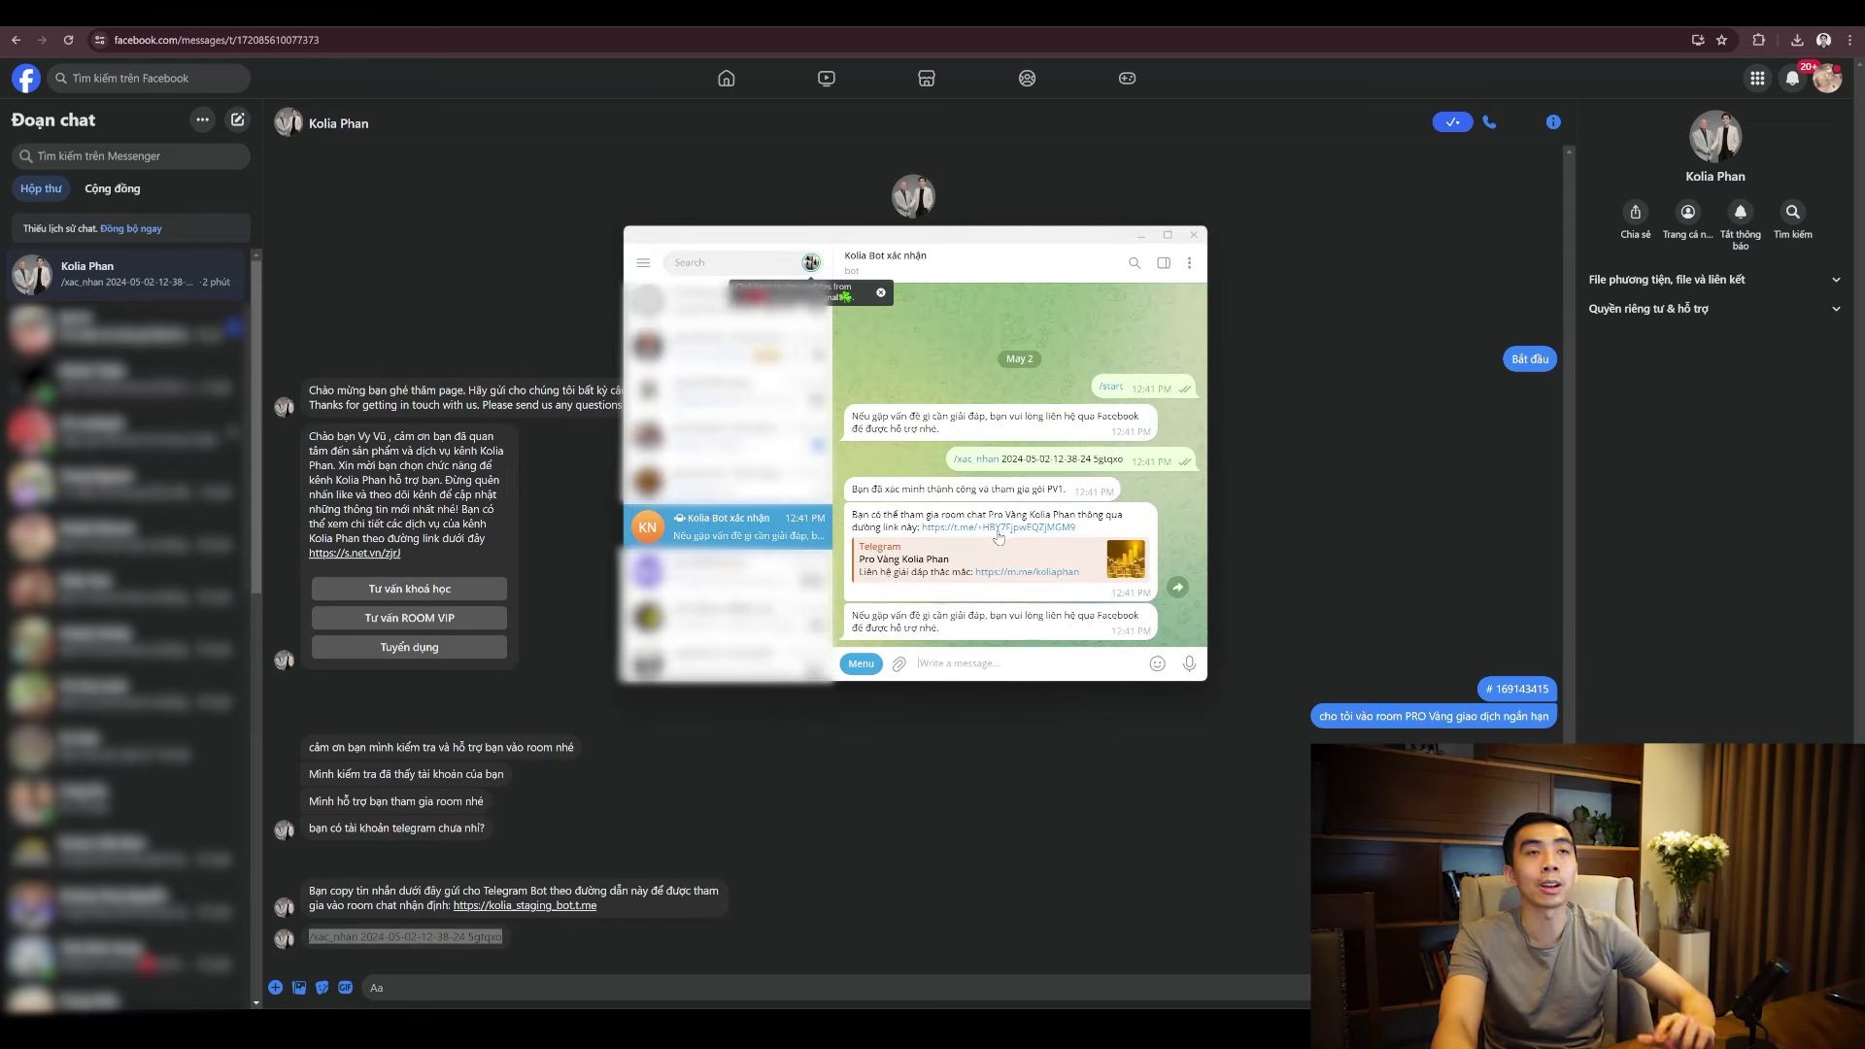
left_click(1000, 534)
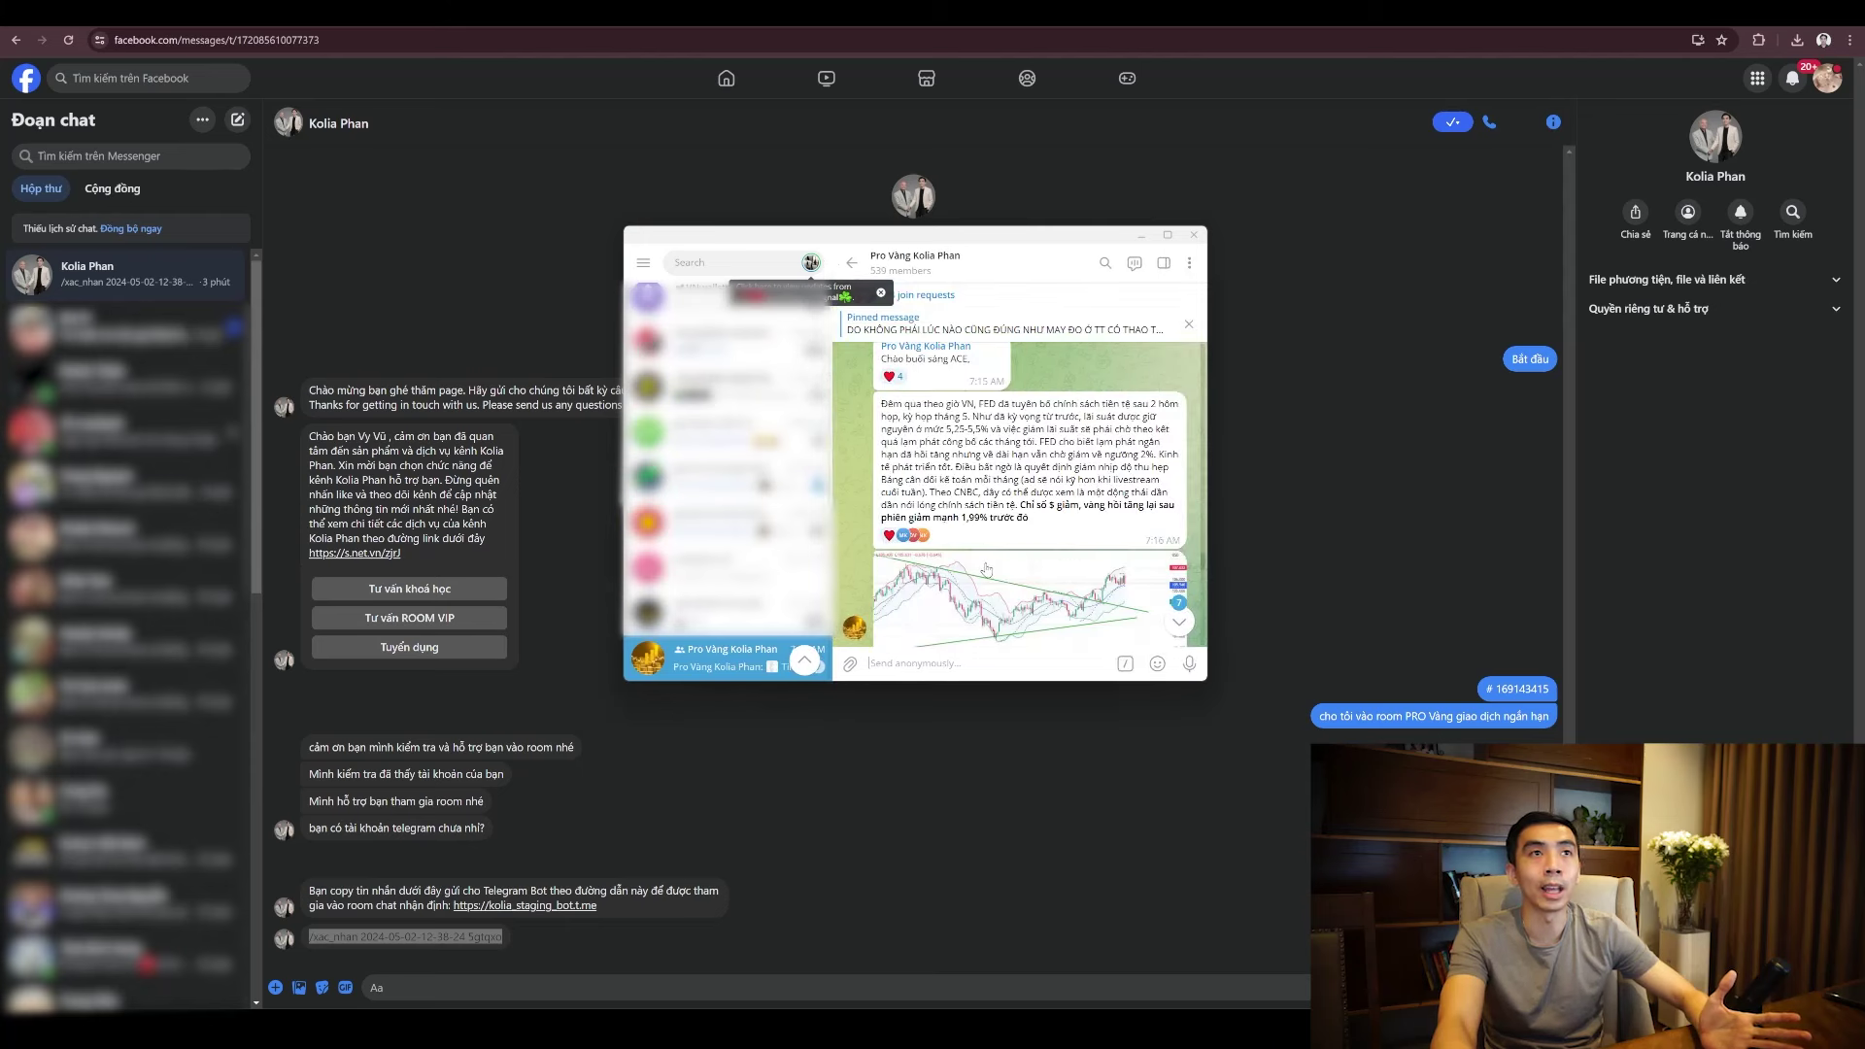
scroll(986, 565, "down", 10)
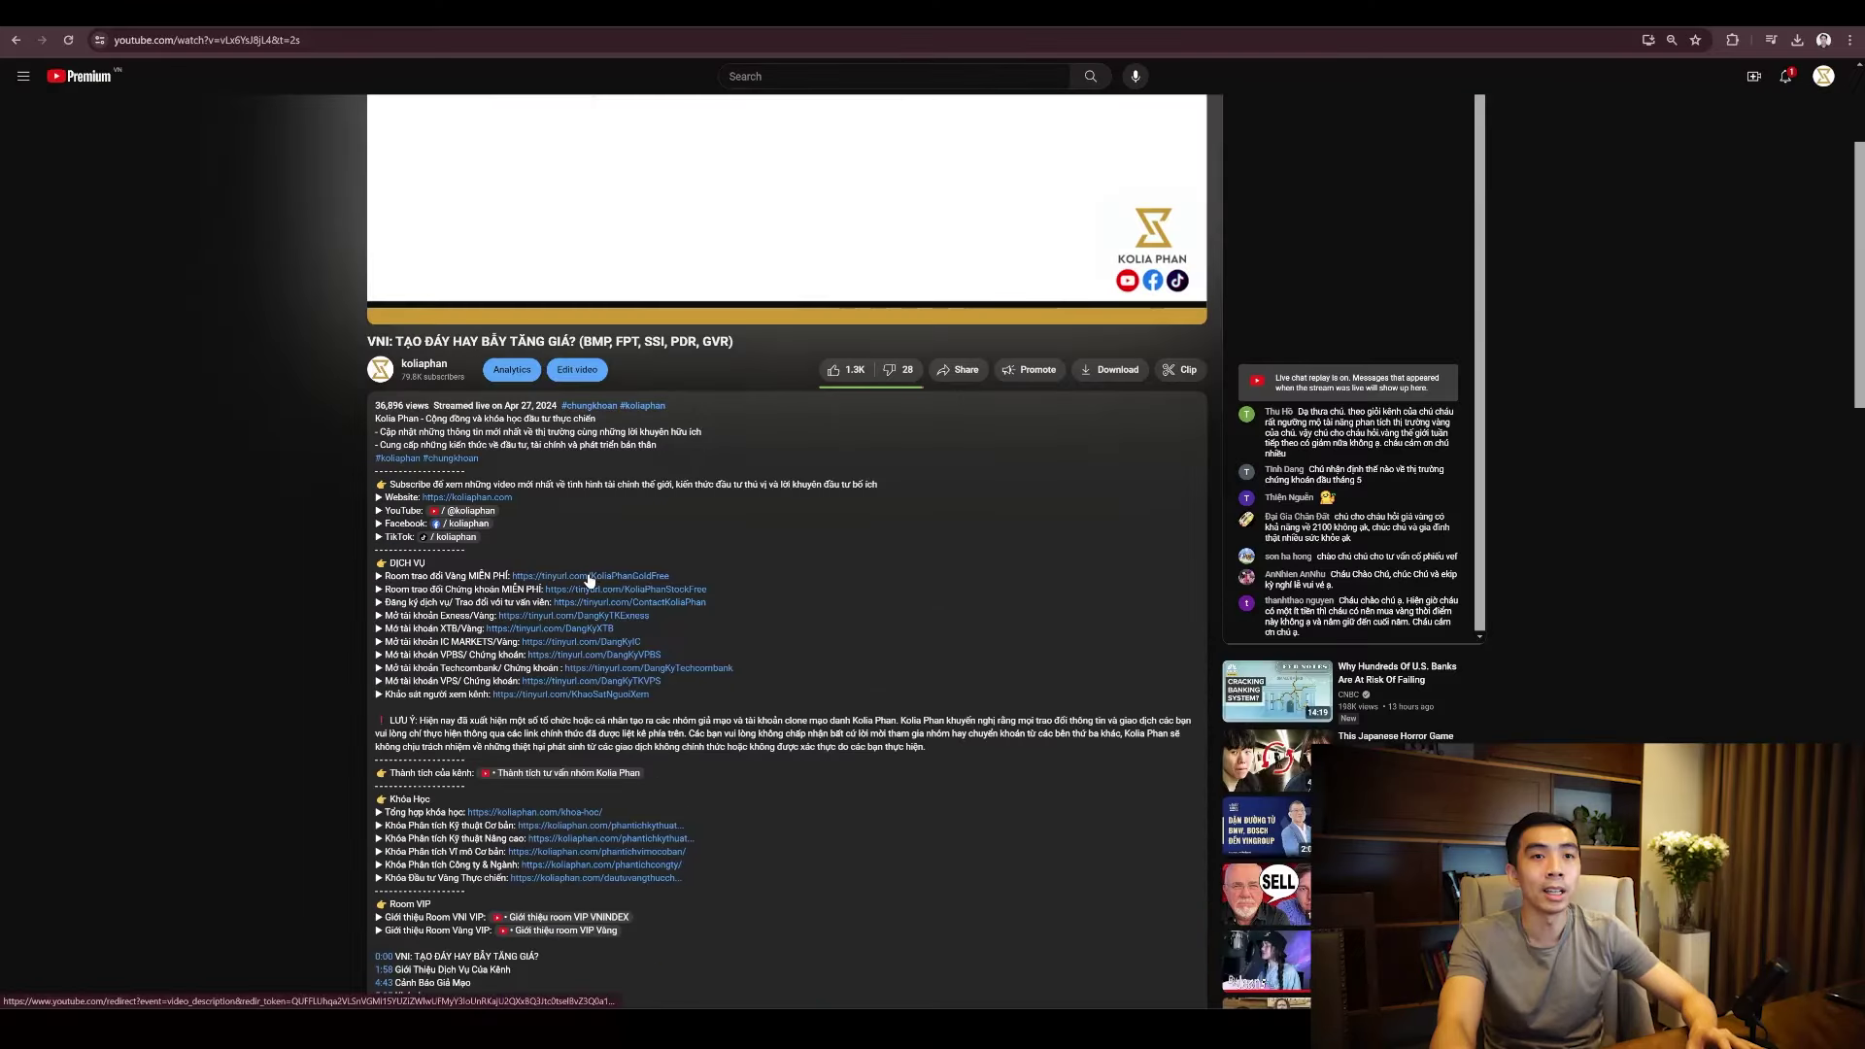
Step: Open the Kolia Phan - Free XAUUSD Signal channel in Telegram, then show Exness's demo accounts
left_click(721, 505)
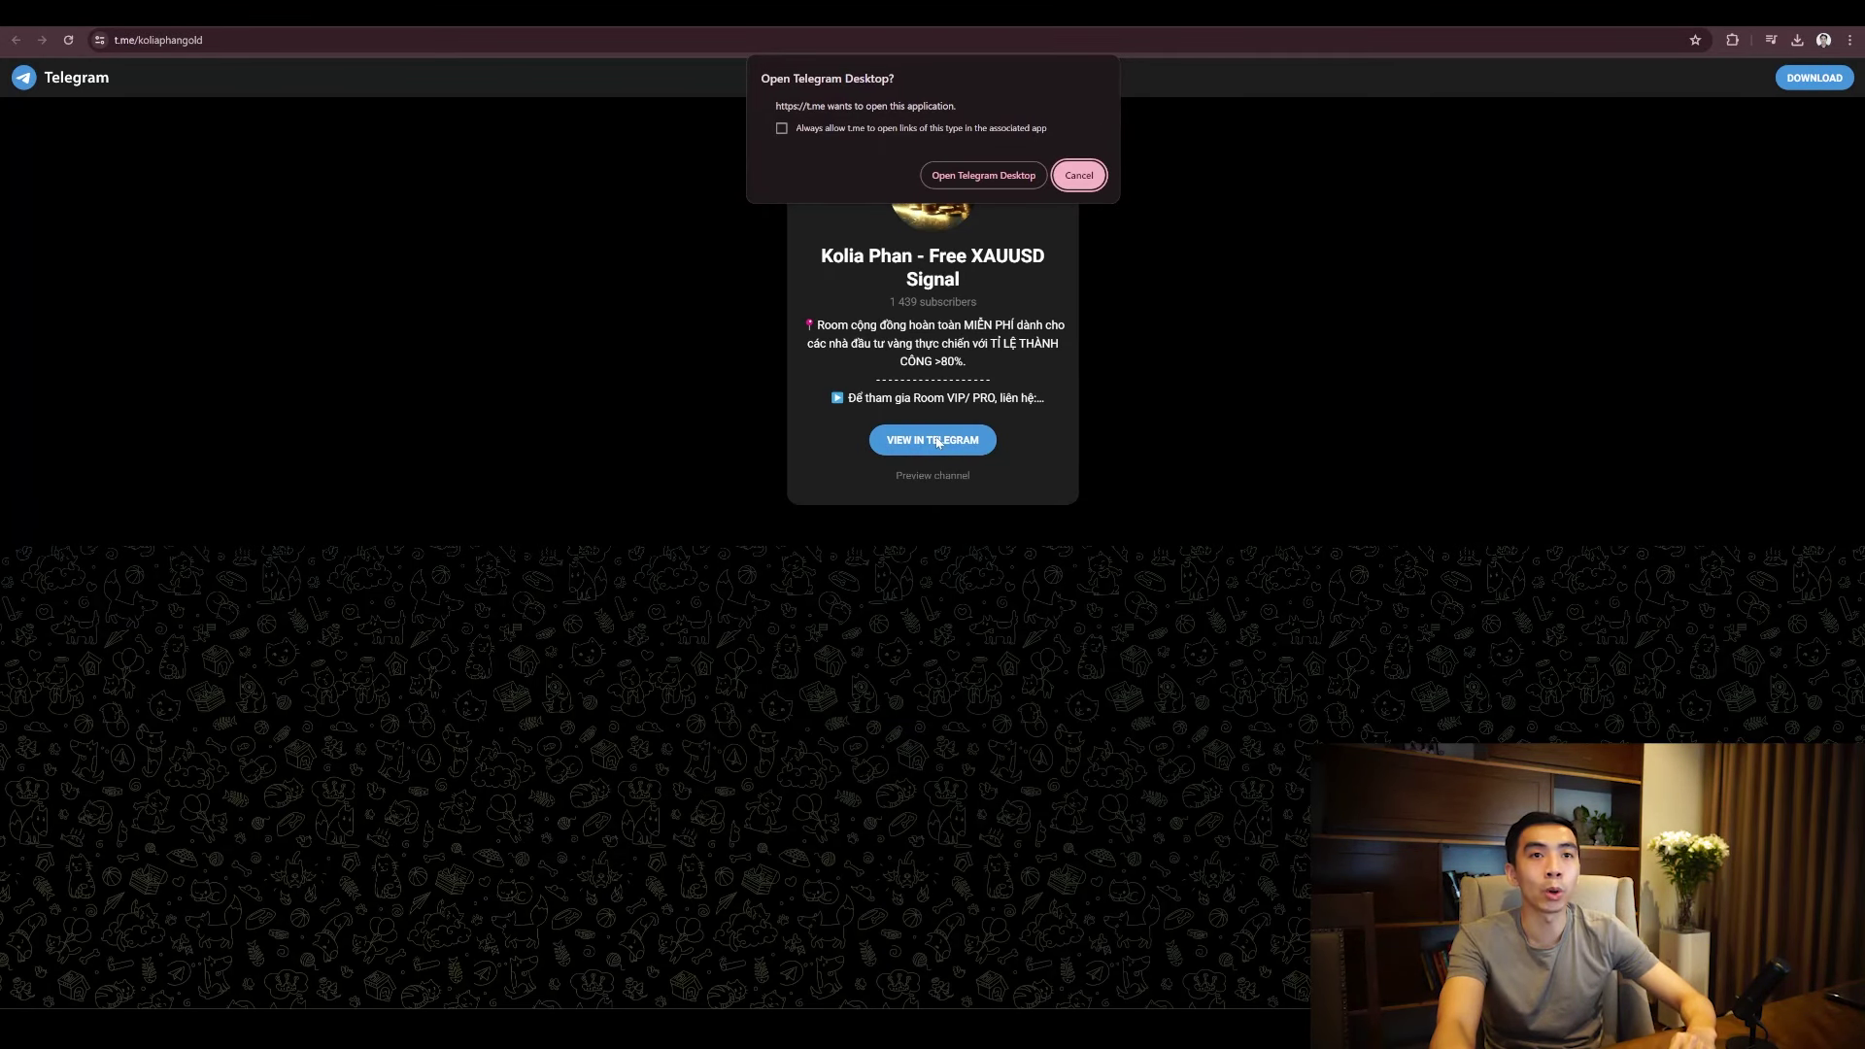
left_click(1000, 176)
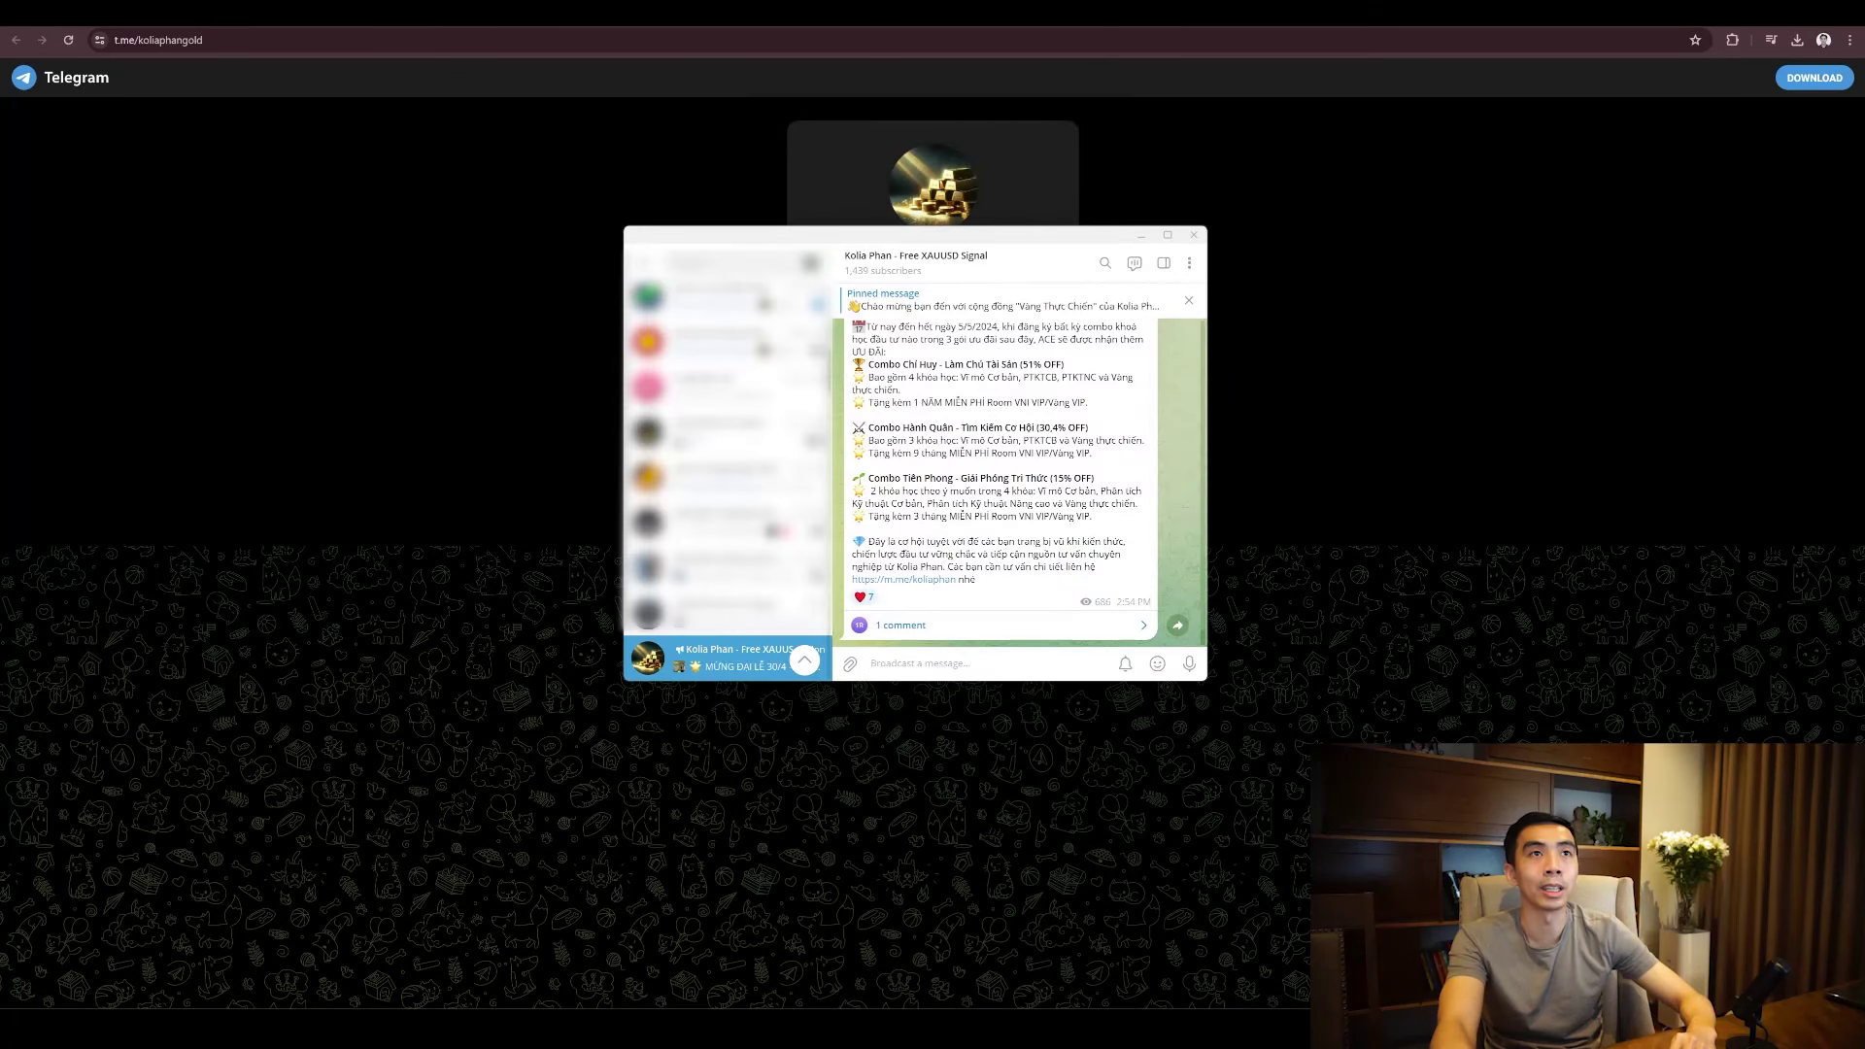
scroll(1010, 530, "up", 10)
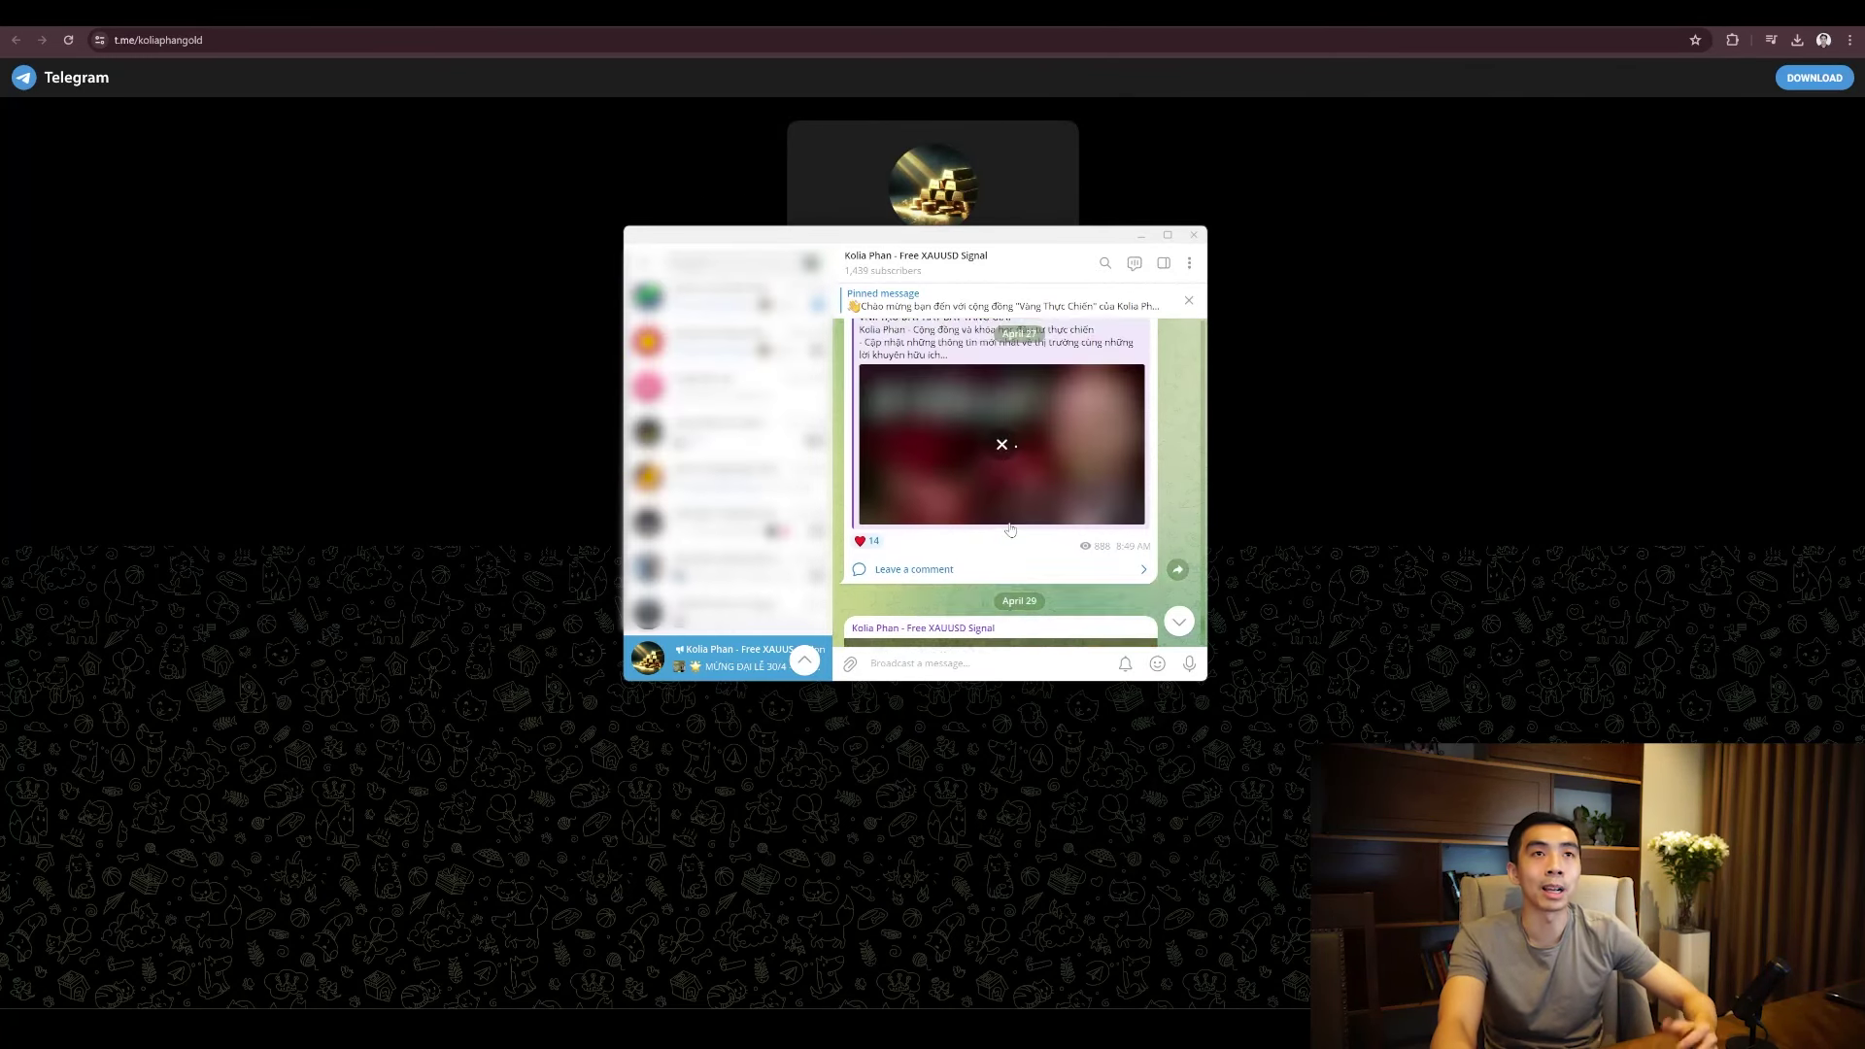
scroll(1010, 529, "up", 10)
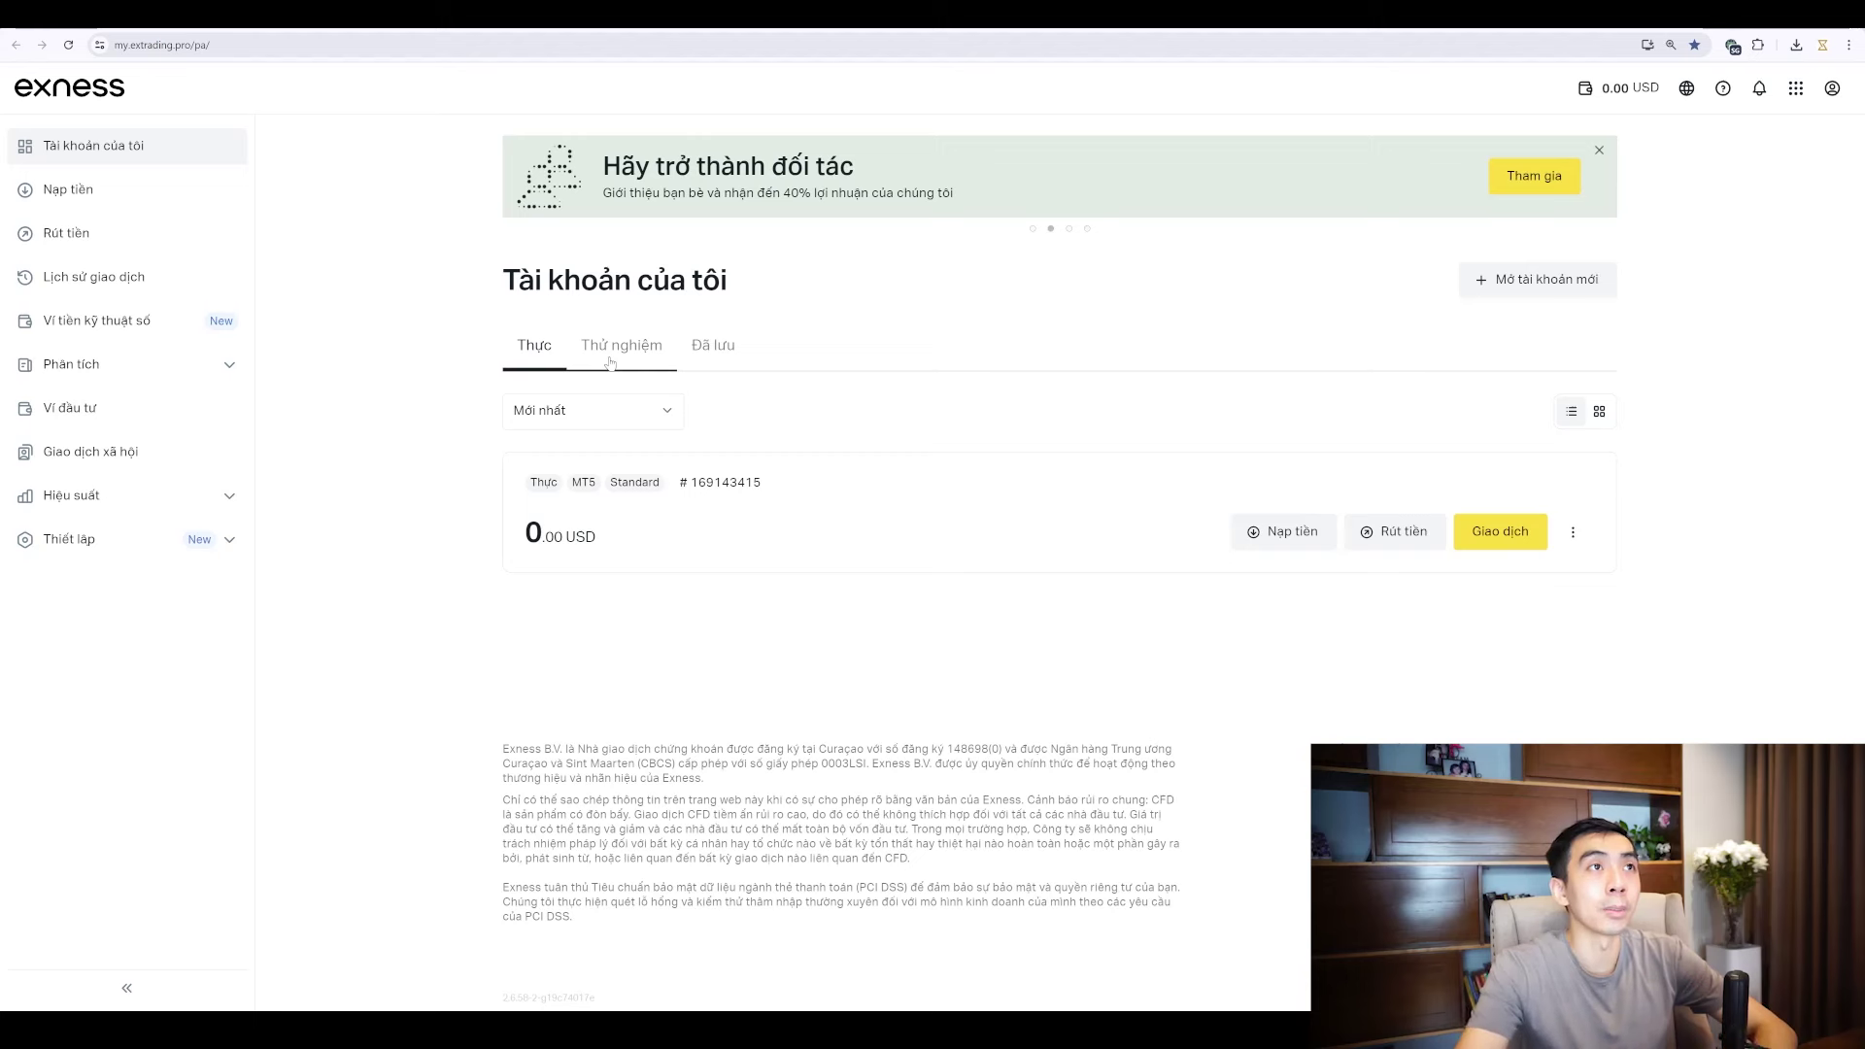
left_click(610, 363)
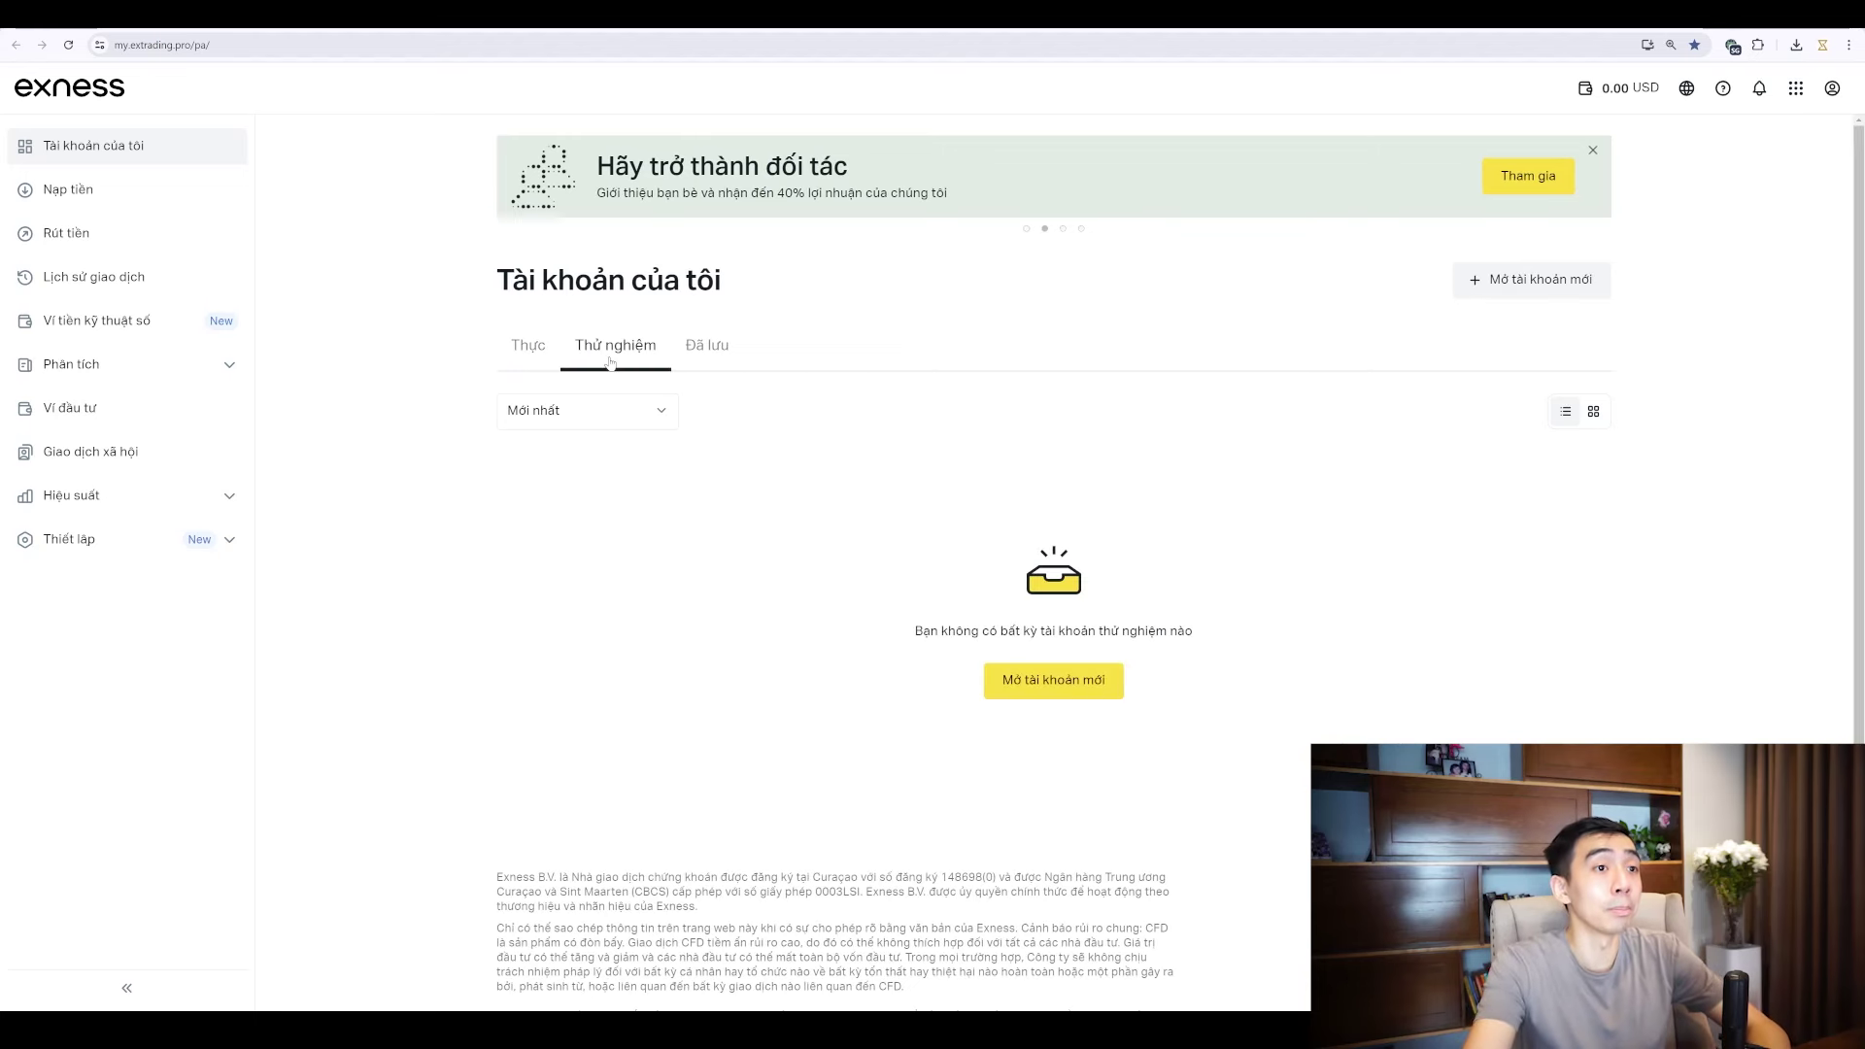
Step: Create a Standard MT5 demo account with 1:50 leverage, 200 USD starting balance and a password
left_click(1065, 685)
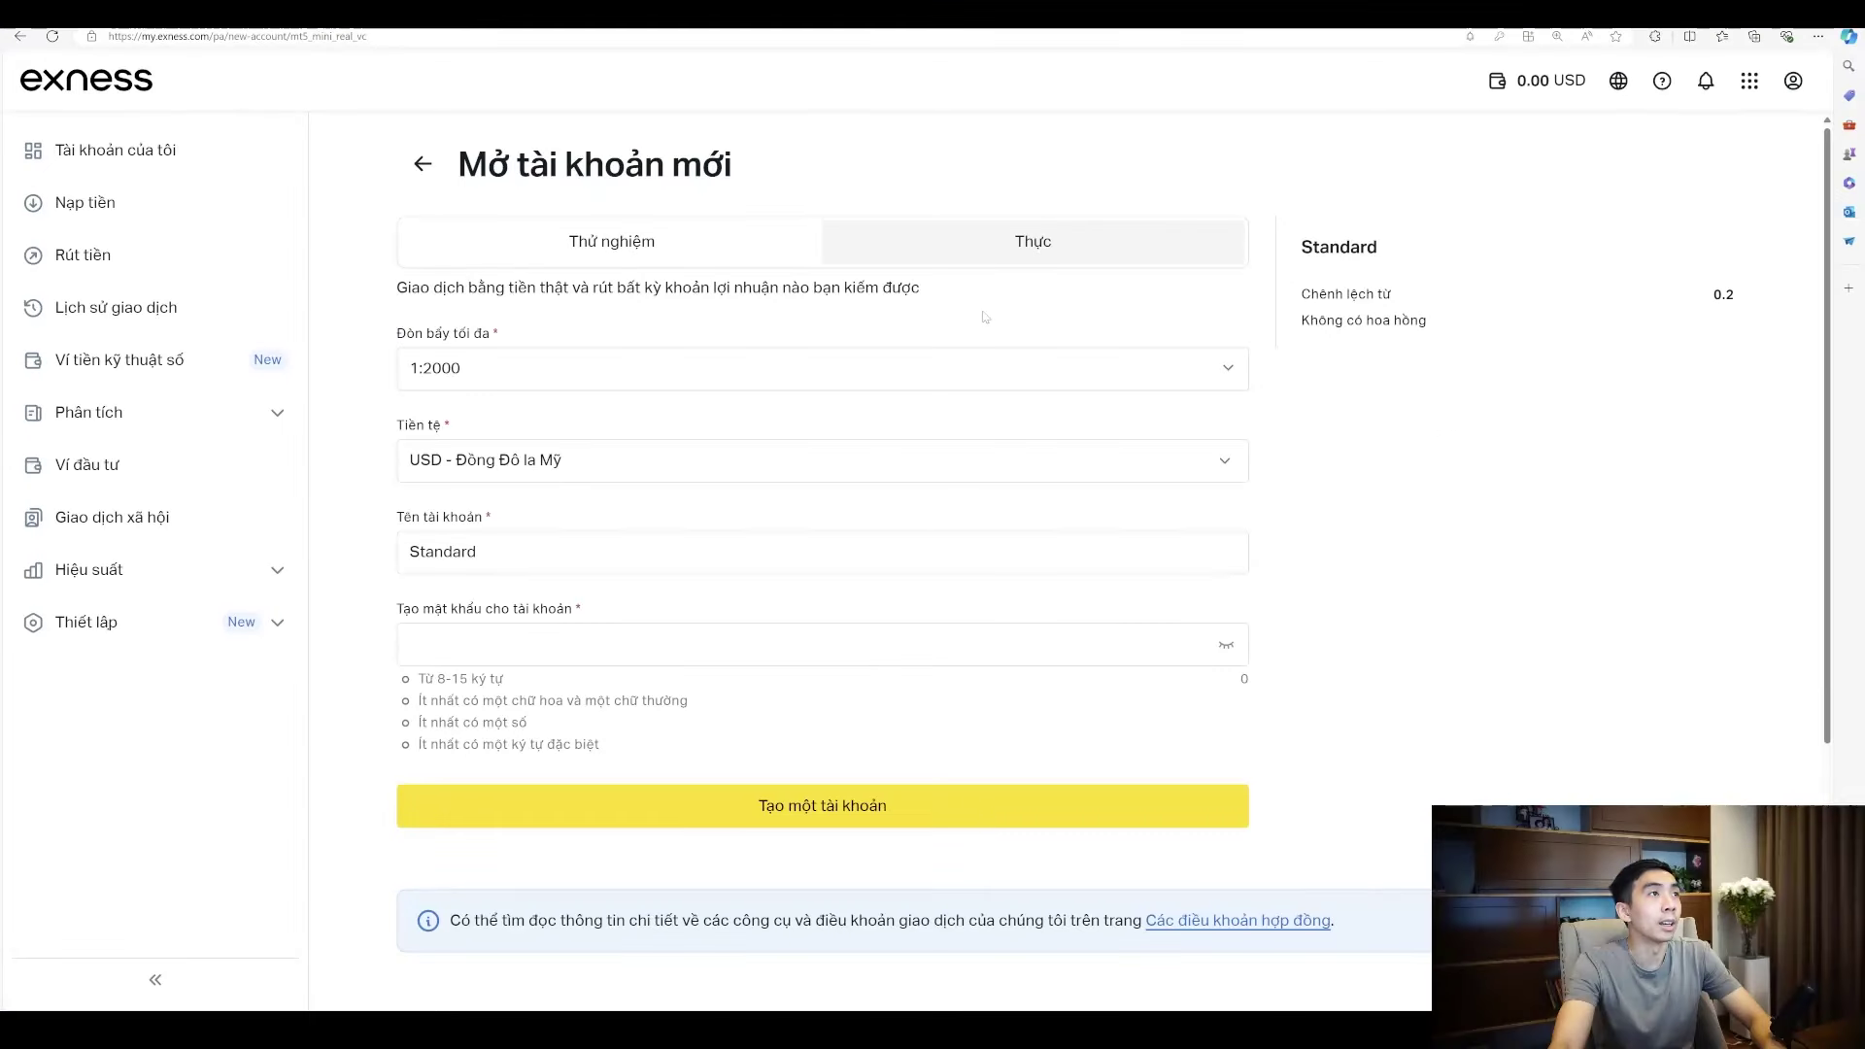
left_click(630, 263)
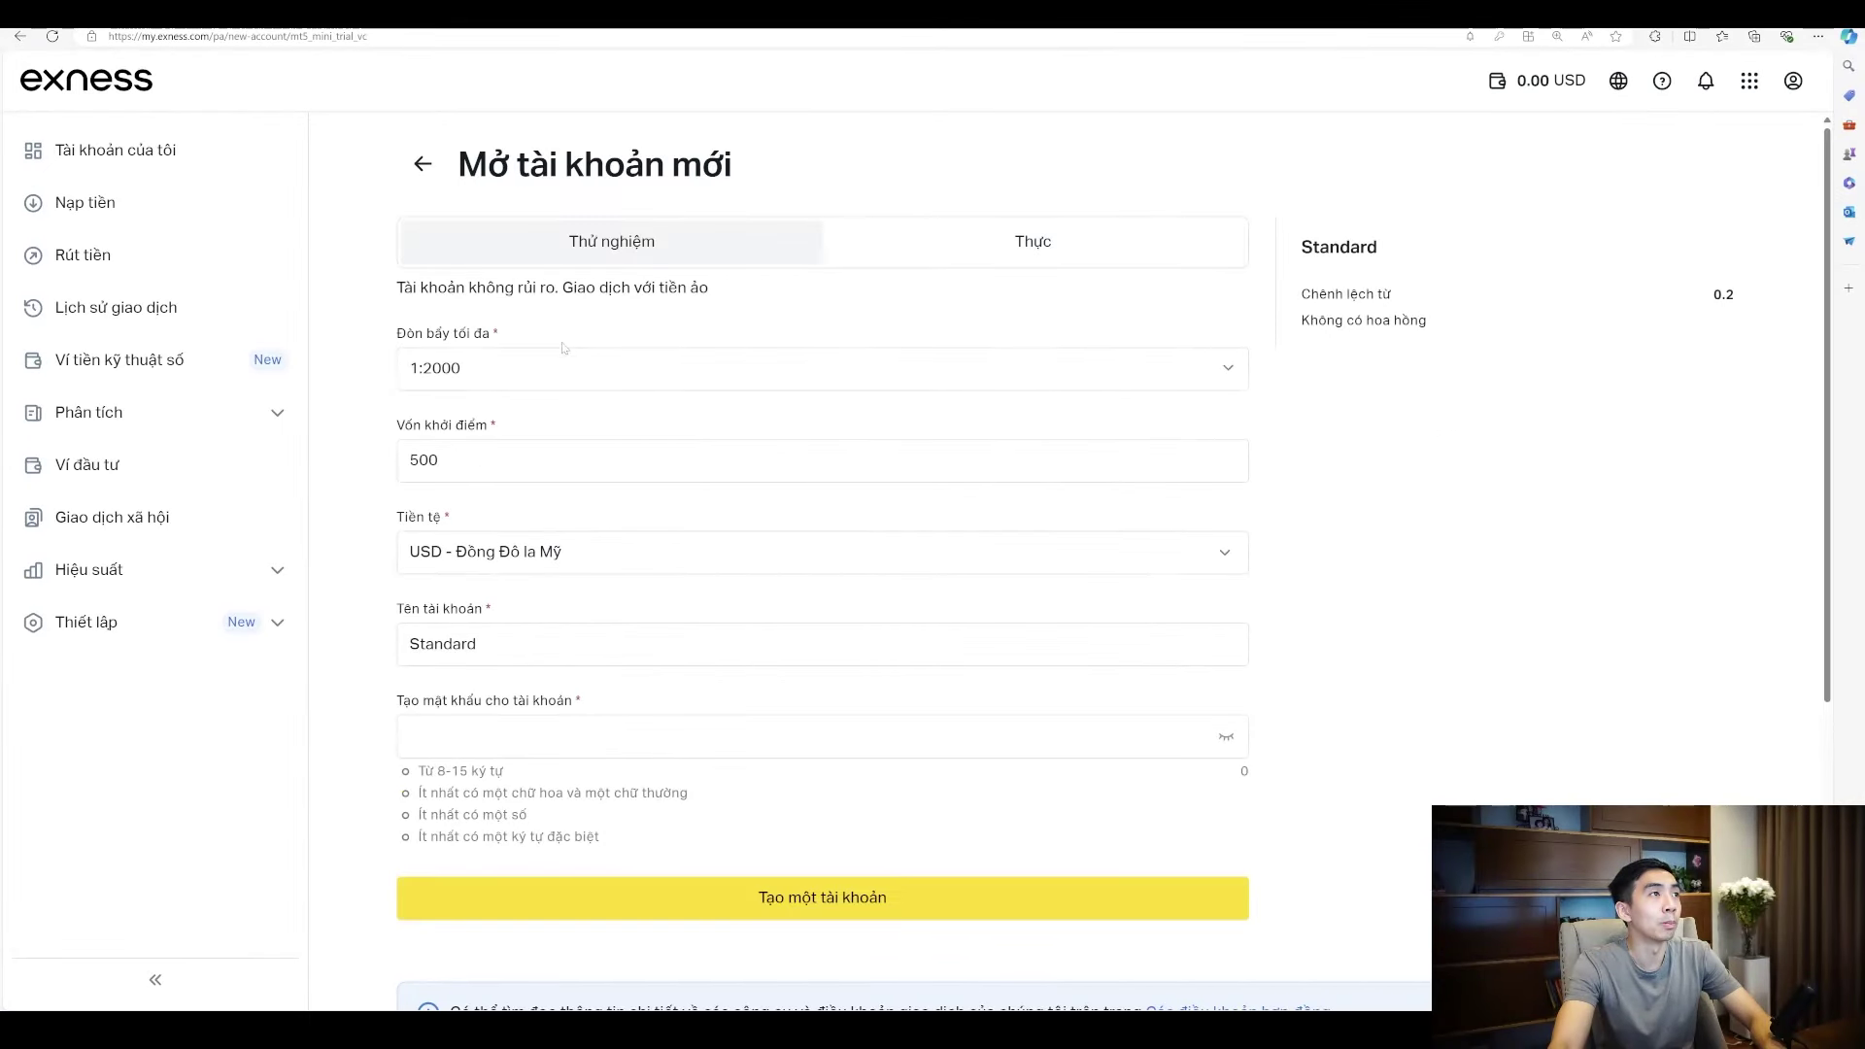
left_click(526, 378)
left_click(491, 533)
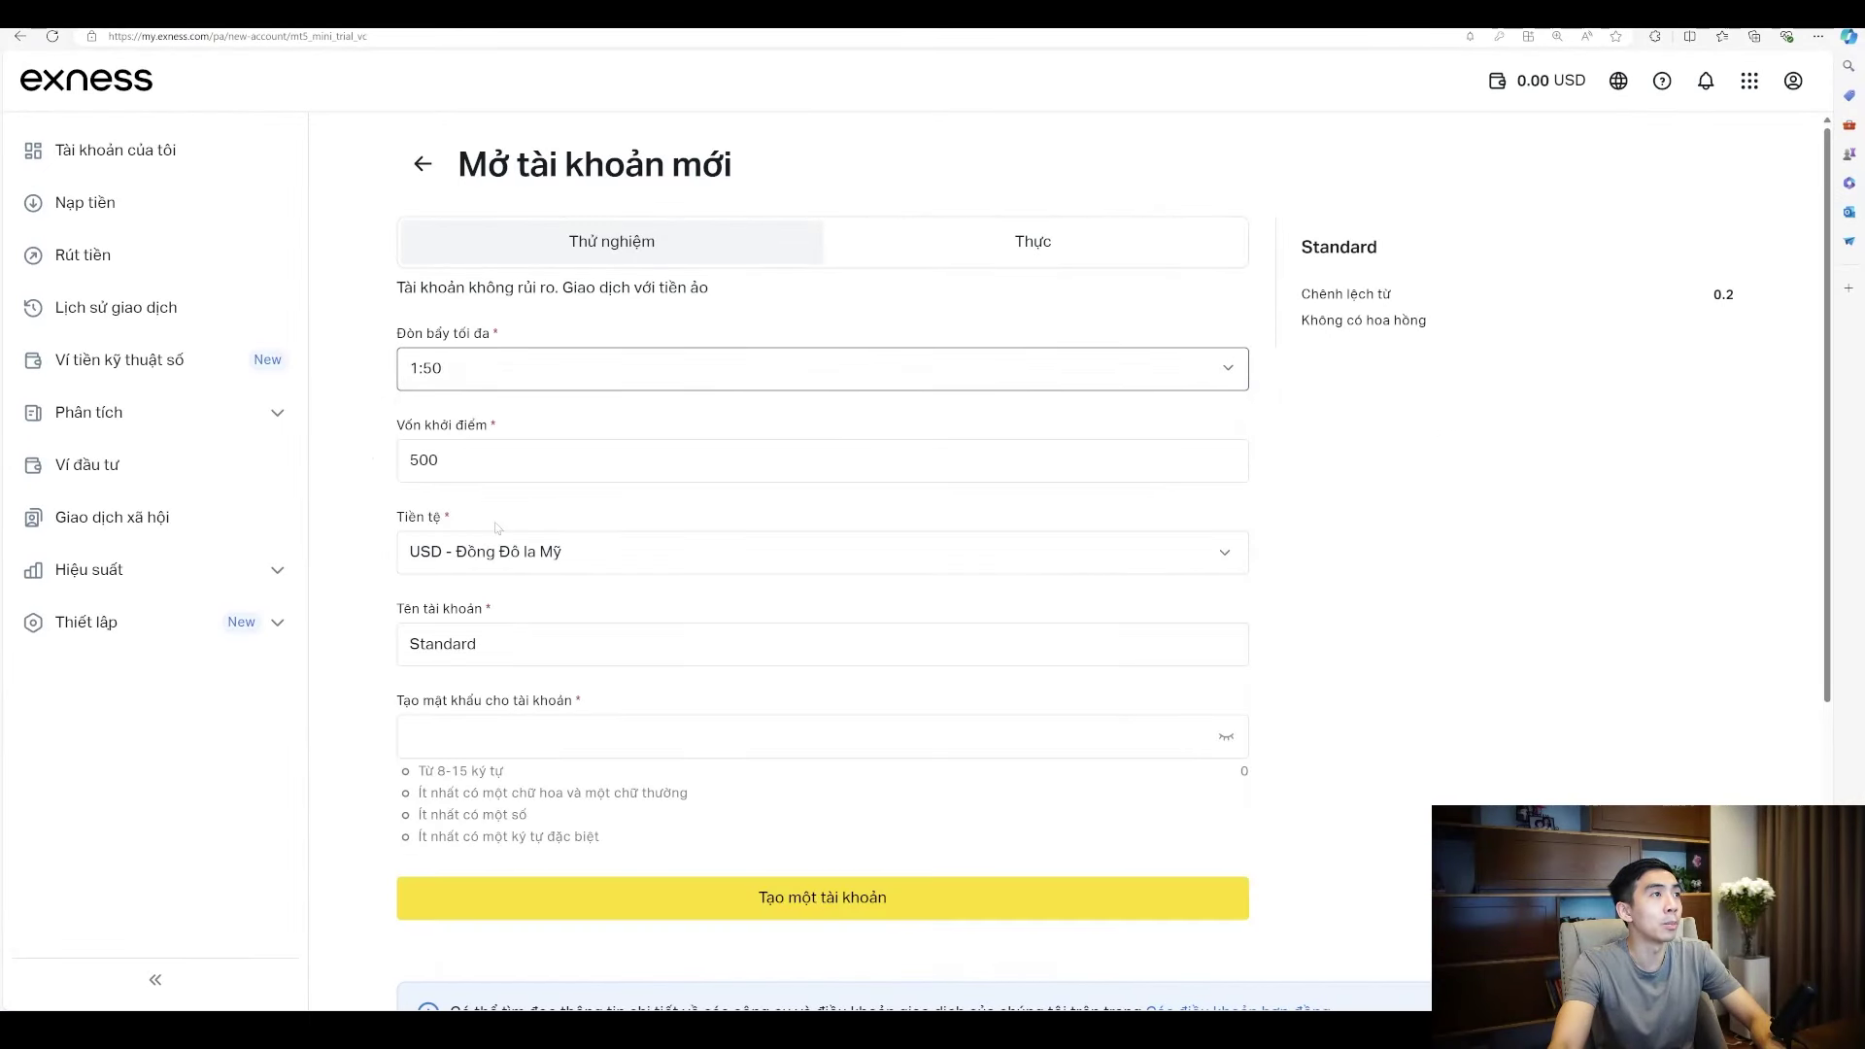
left_click(439, 460)
type("200")
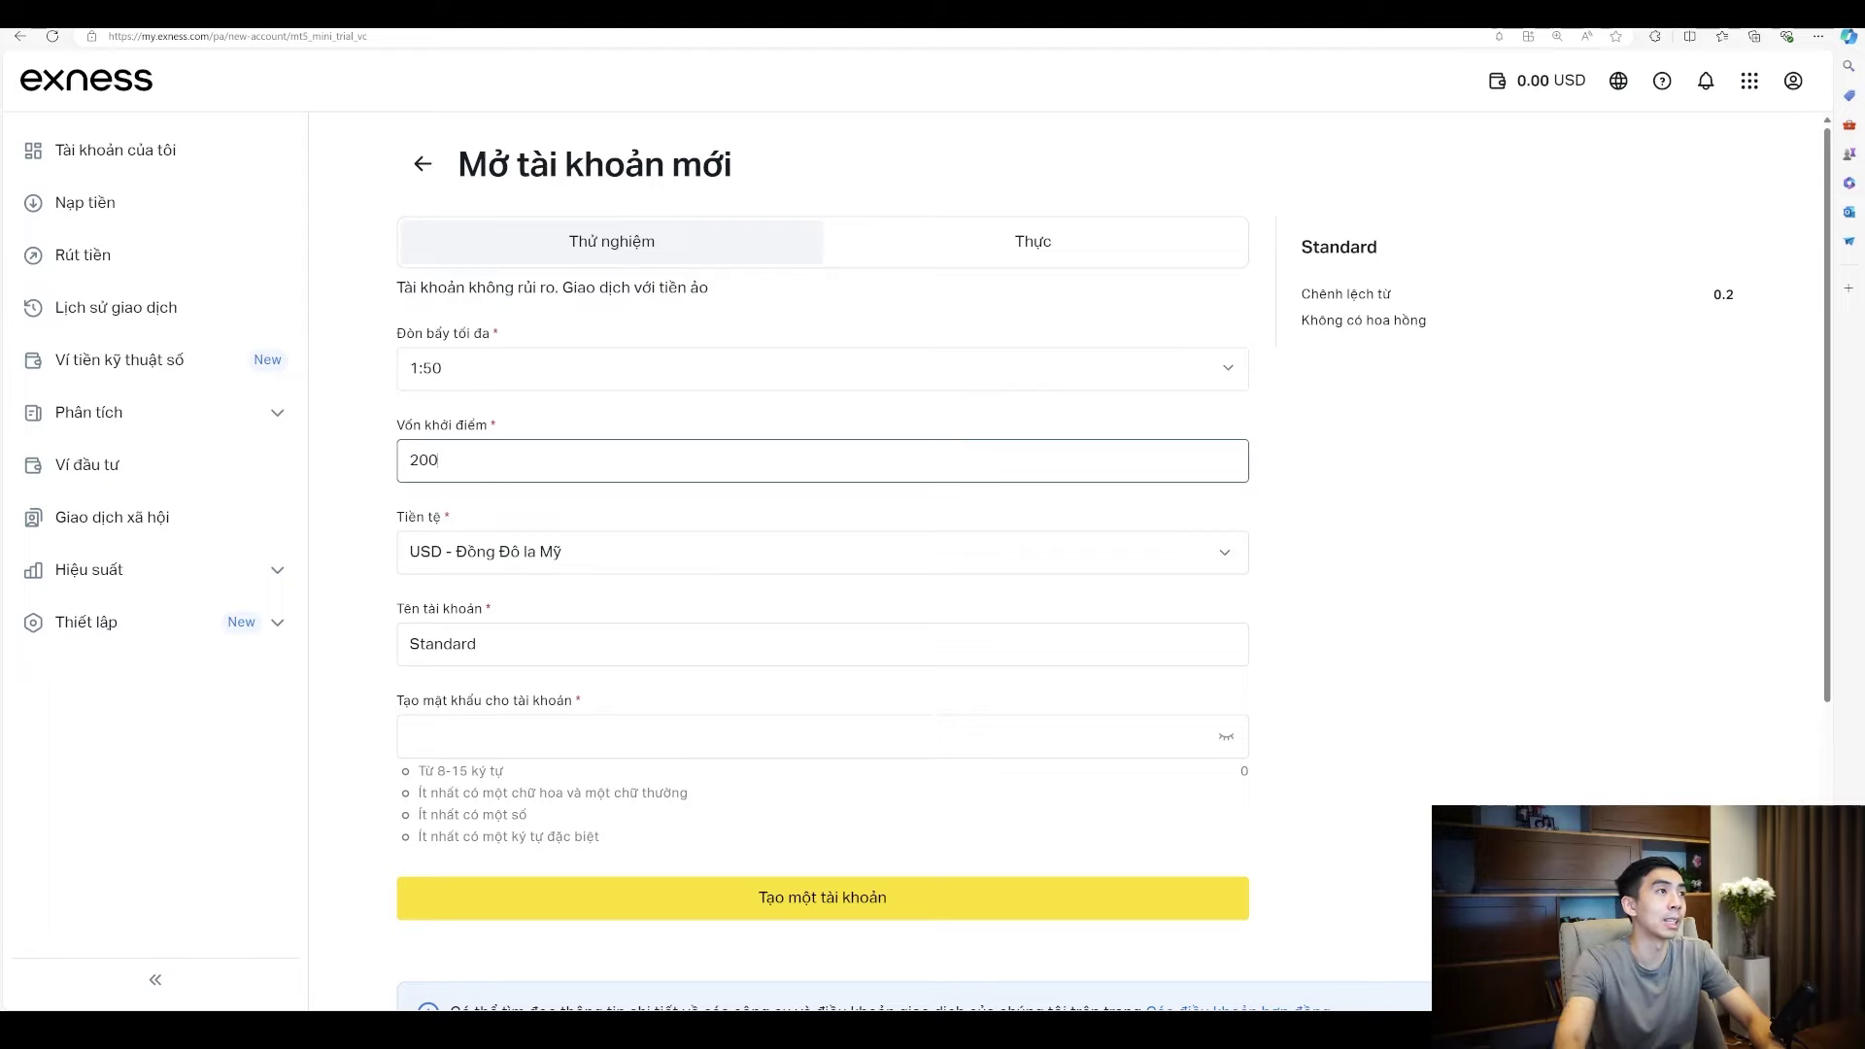
left_click(542, 716)
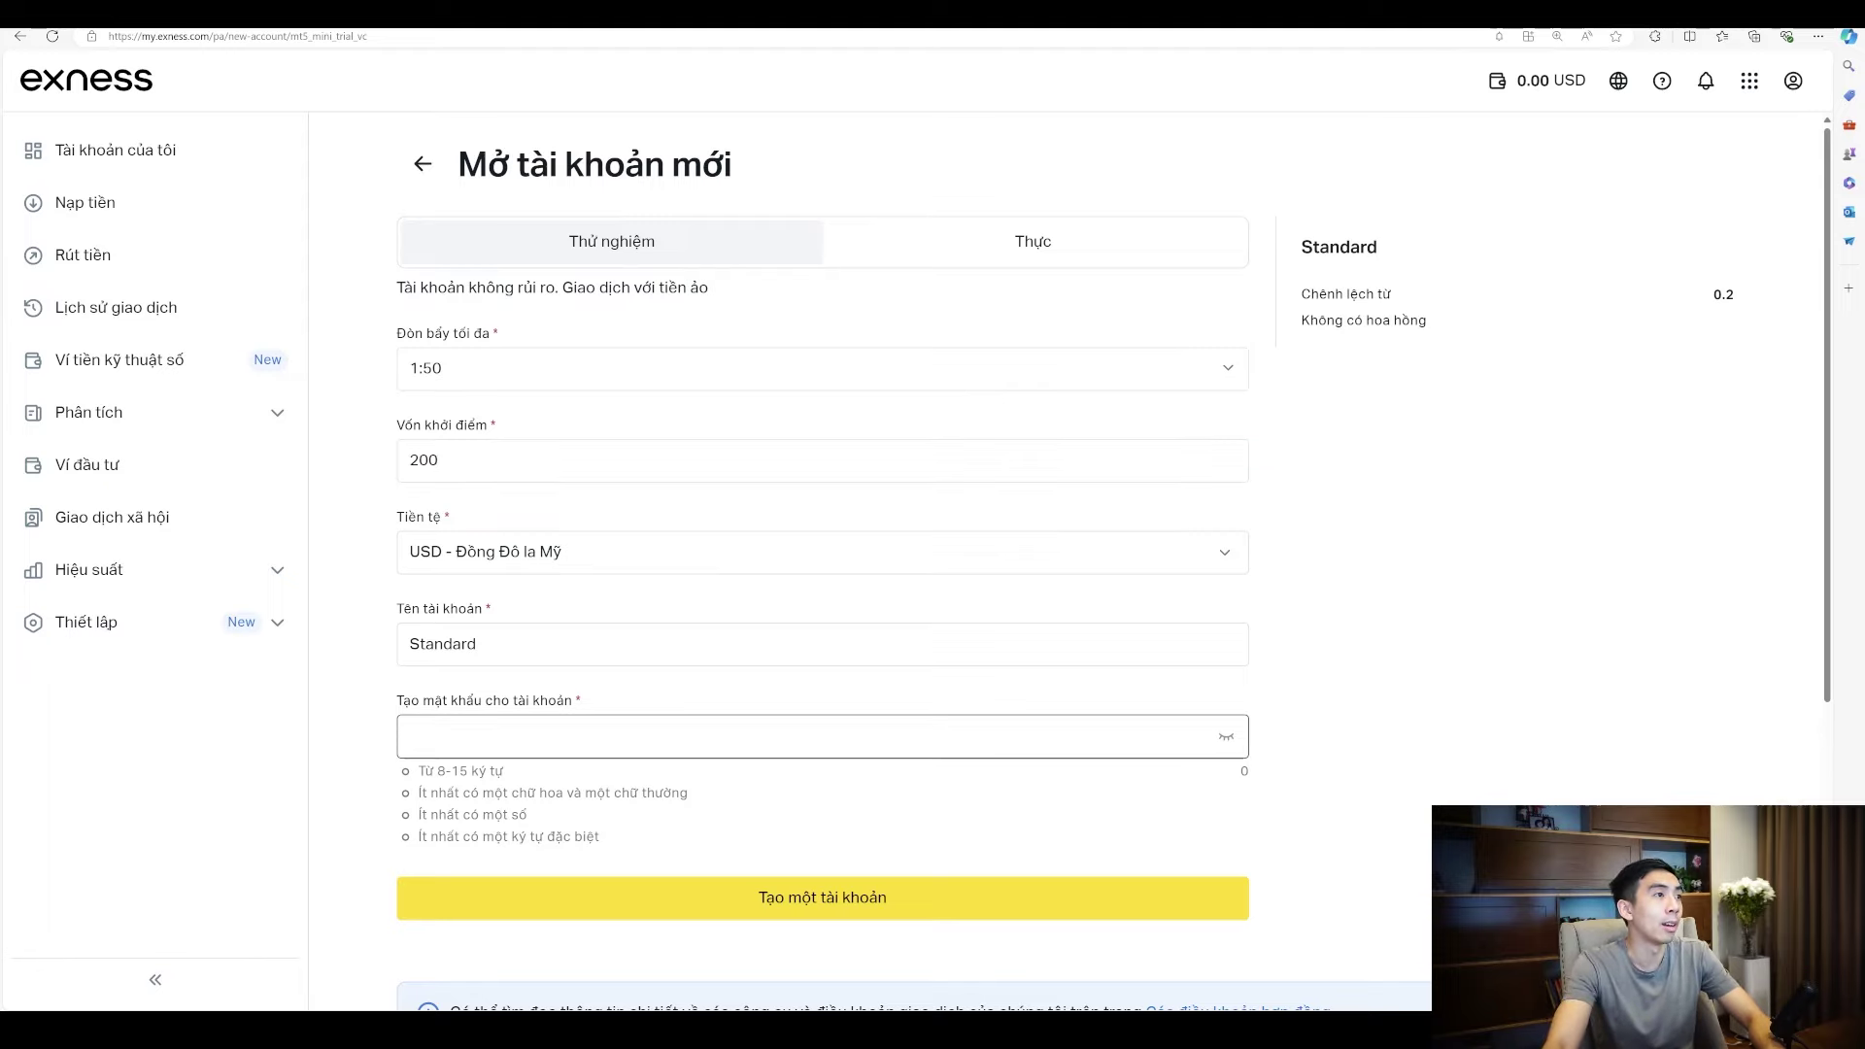
key("Return")
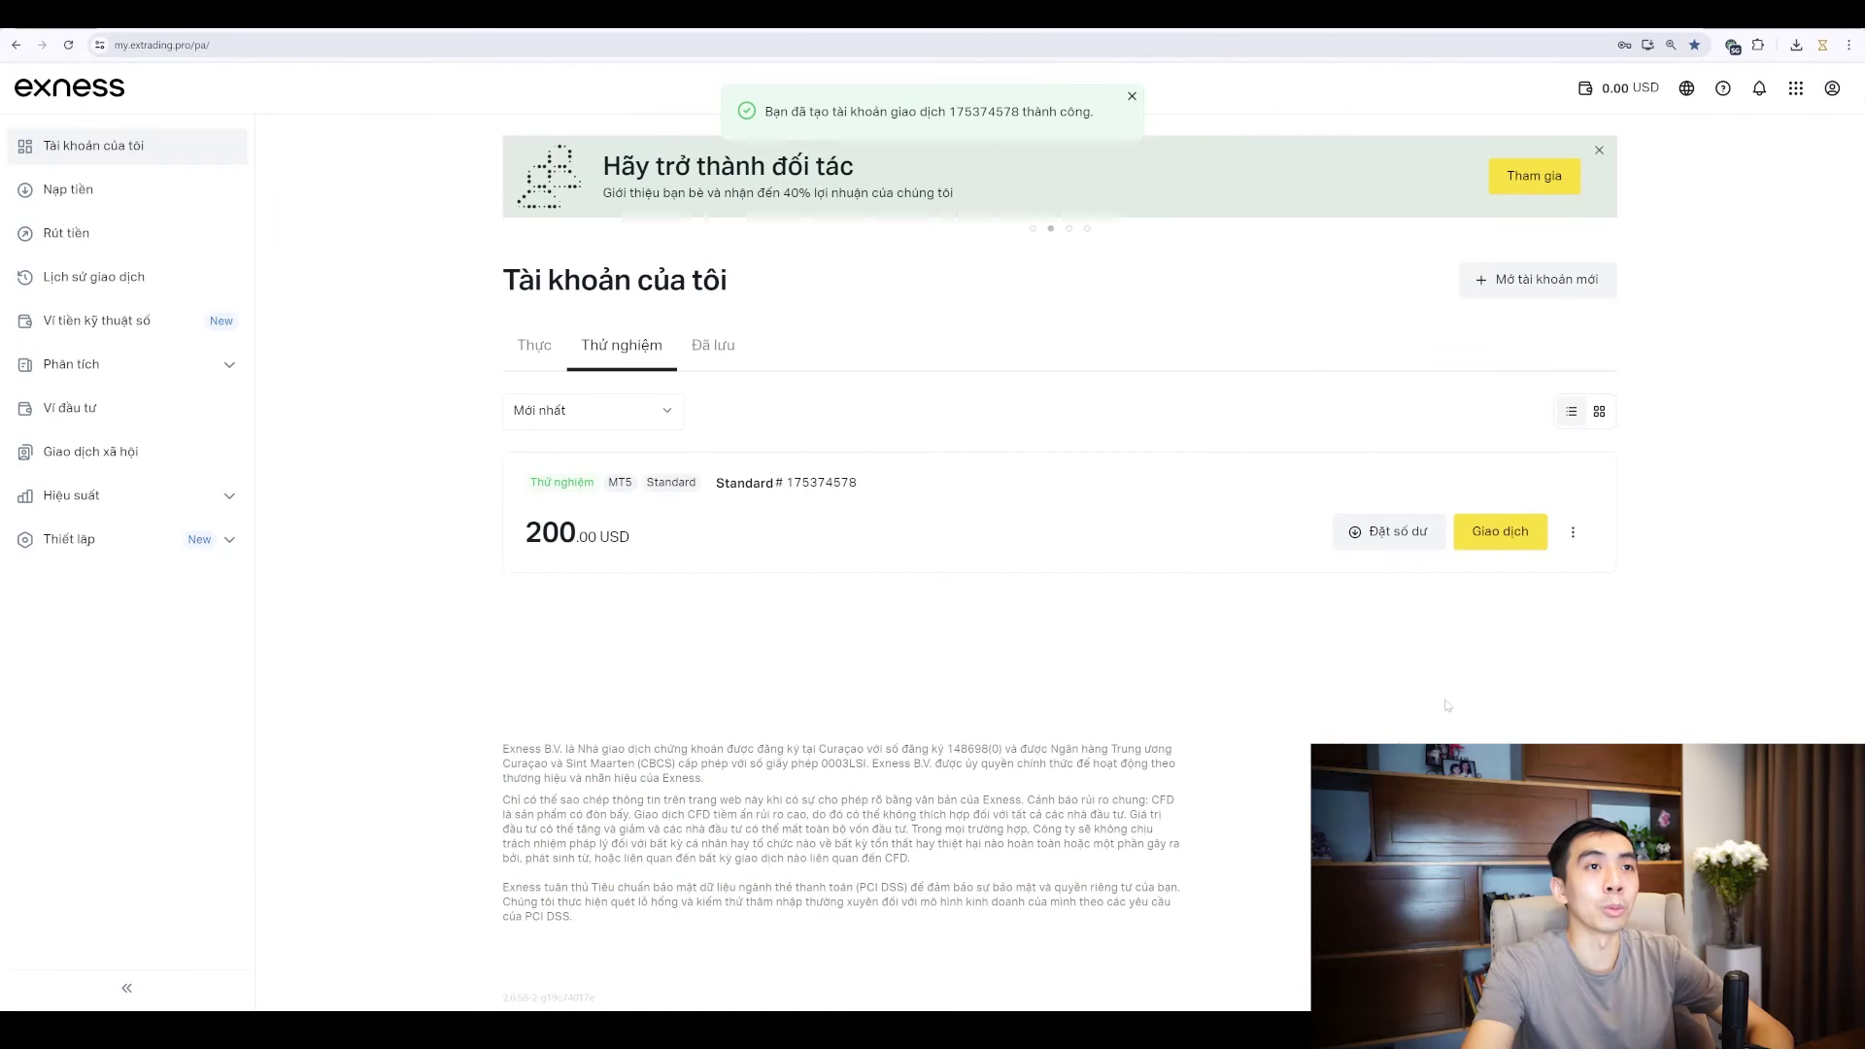
Step: Open the demo account in the web terminal, closing EUR/USD, GBP/USD and BTC charts to keep XAU/USD
left_click(1500, 532)
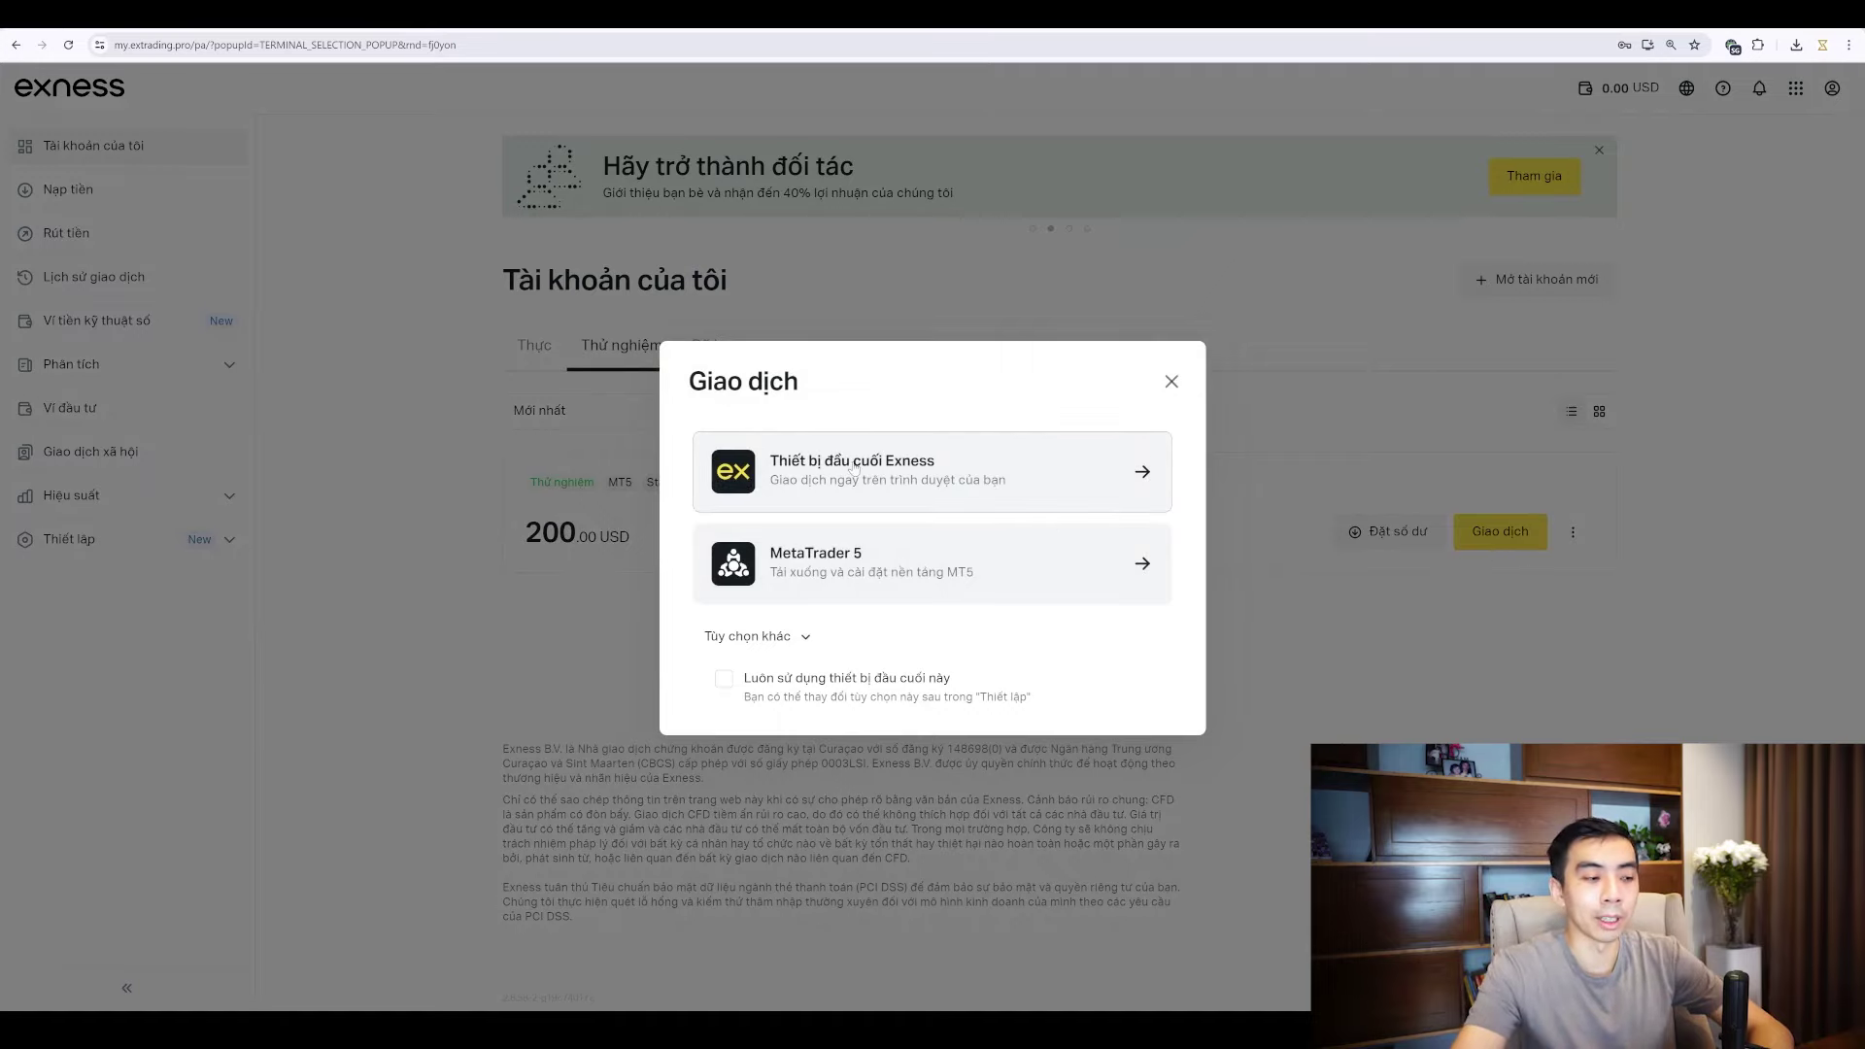
left_click(806, 483)
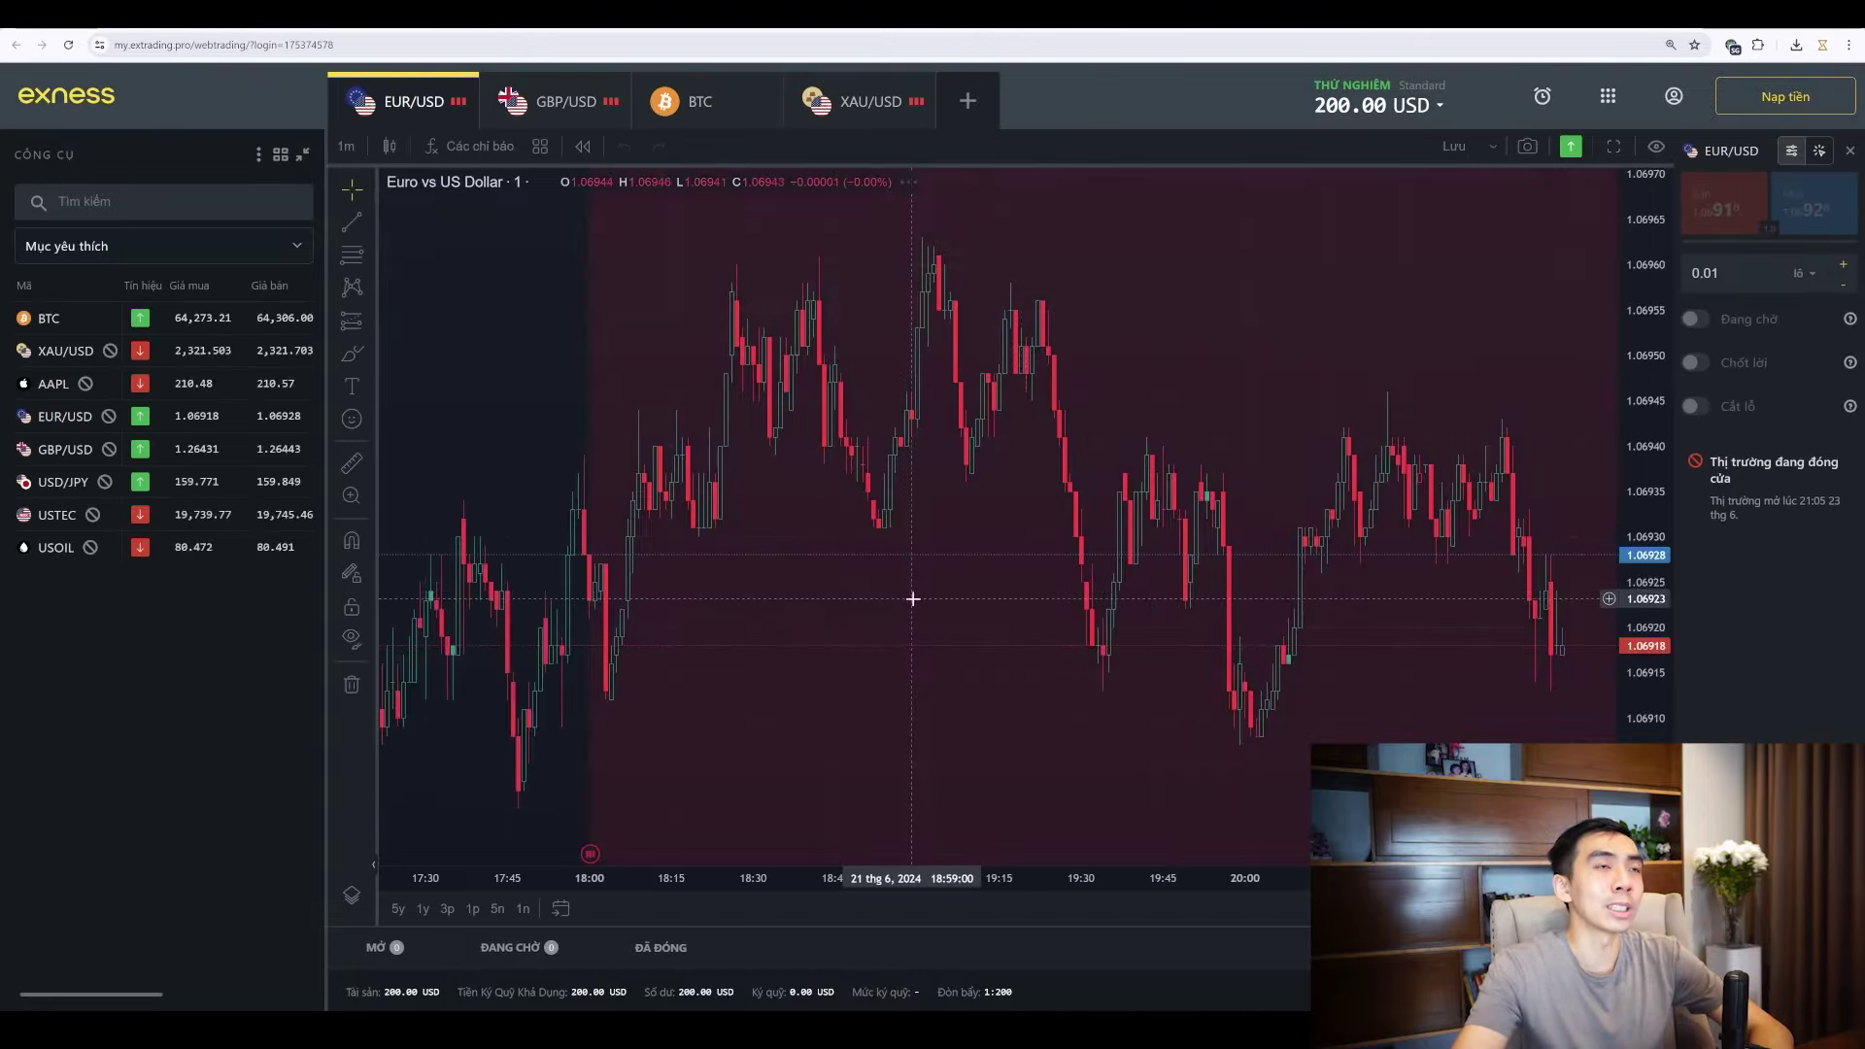
left_click(335, 87)
left_click(335, 88)
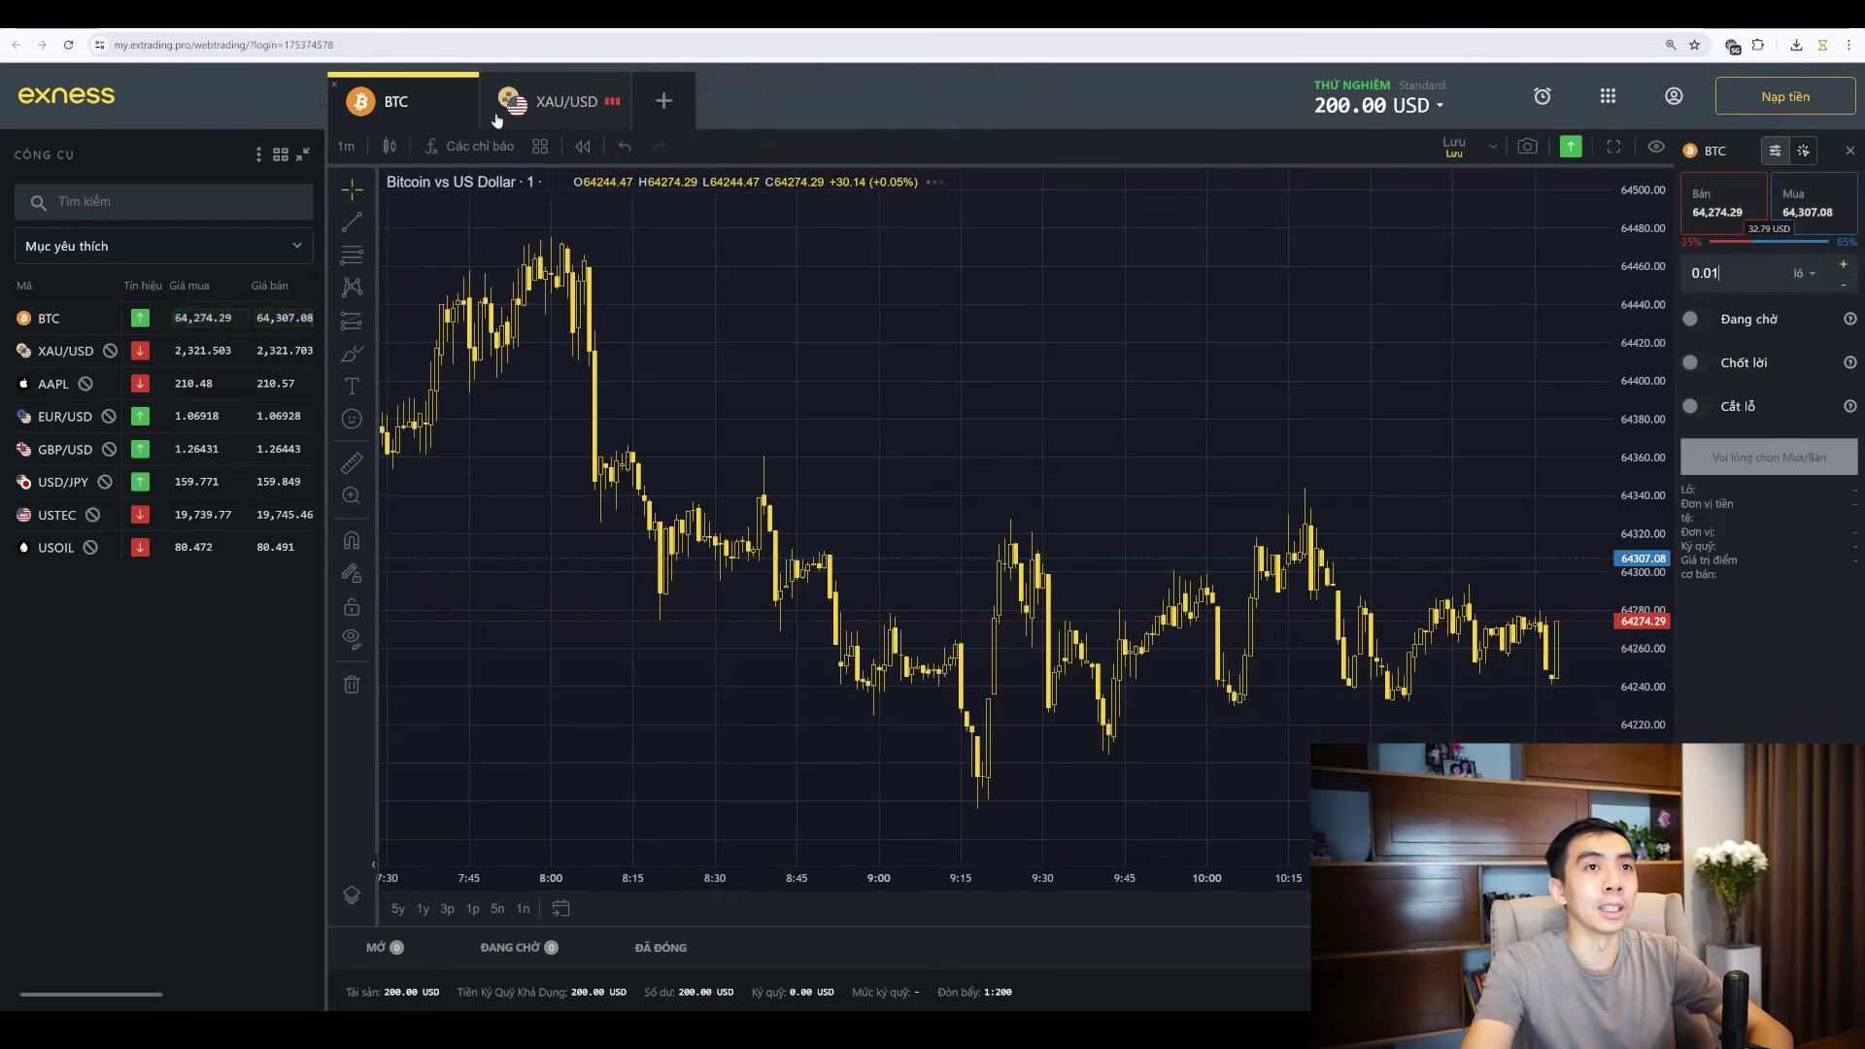
left_click(335, 87)
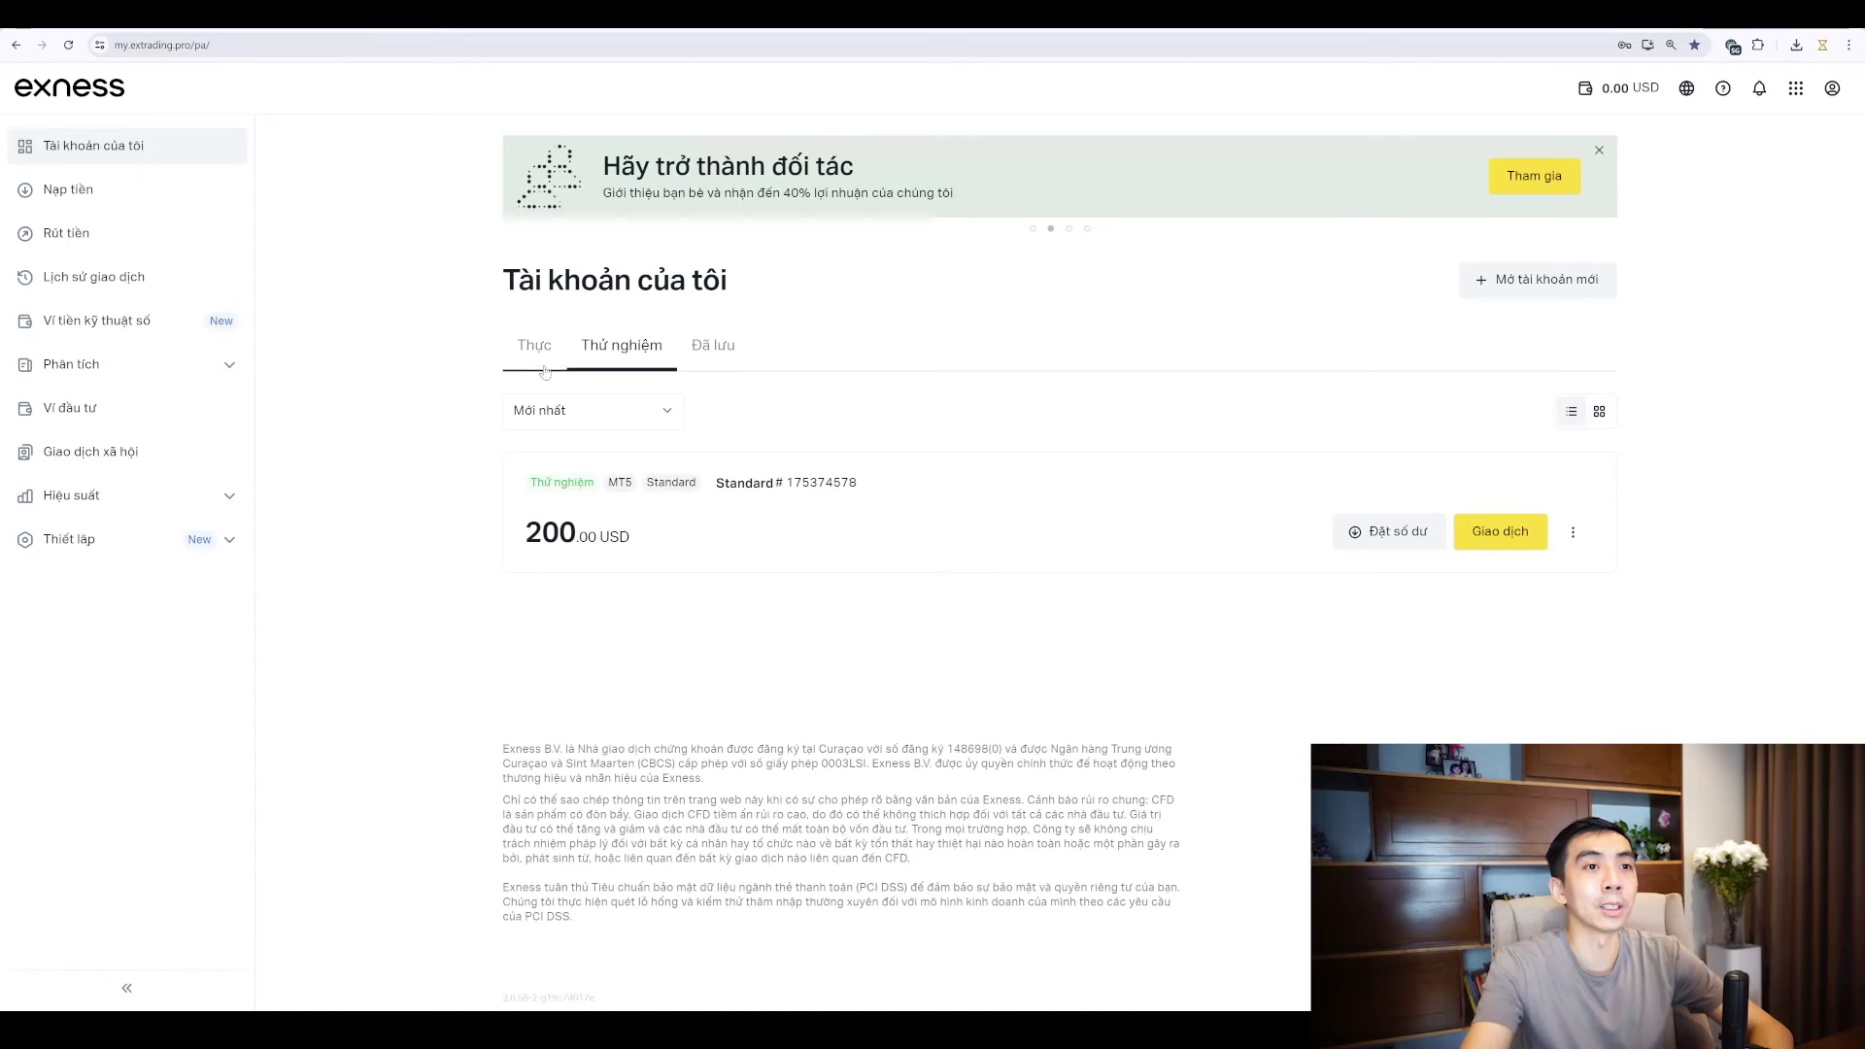
Step: Open the real account's XAU/USD web terminal, then return to the Tài khoản của tôi page
left_click(534, 359)
left_click(1500, 532)
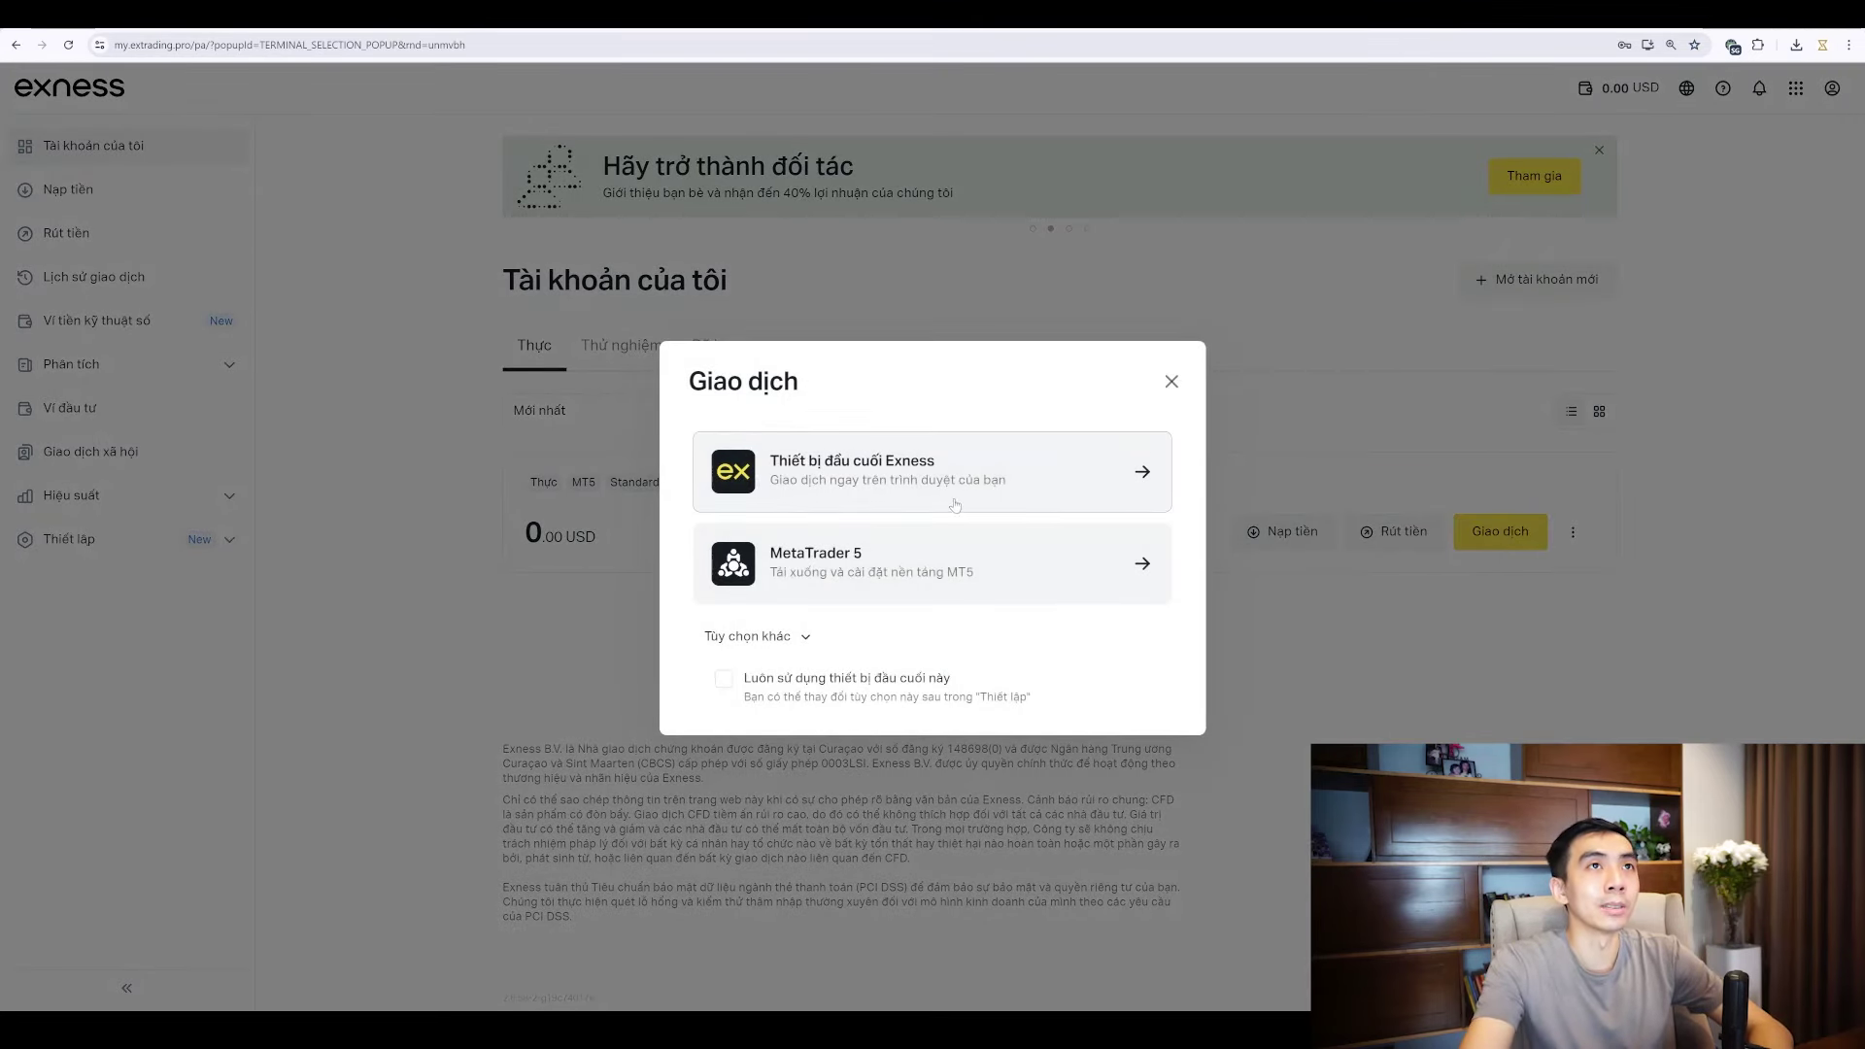
left_click(933, 500)
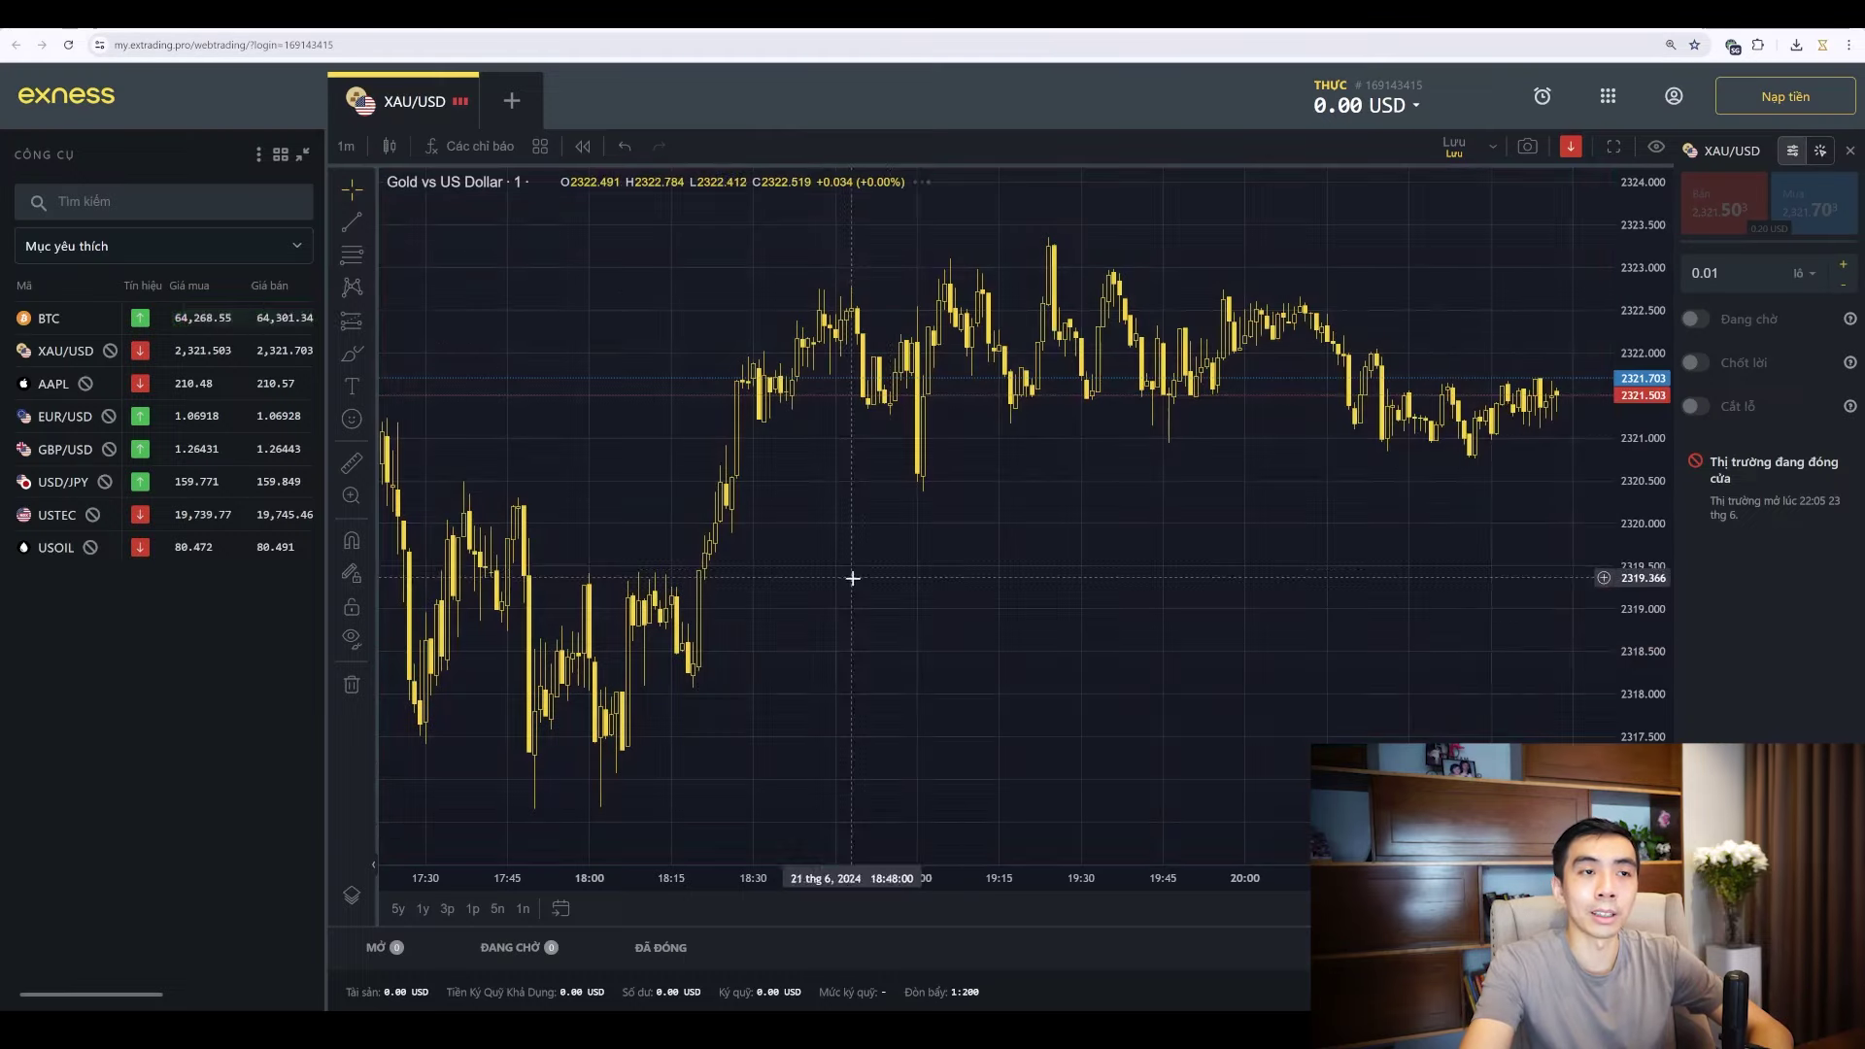
scroll(1180, 581, "down", 5)
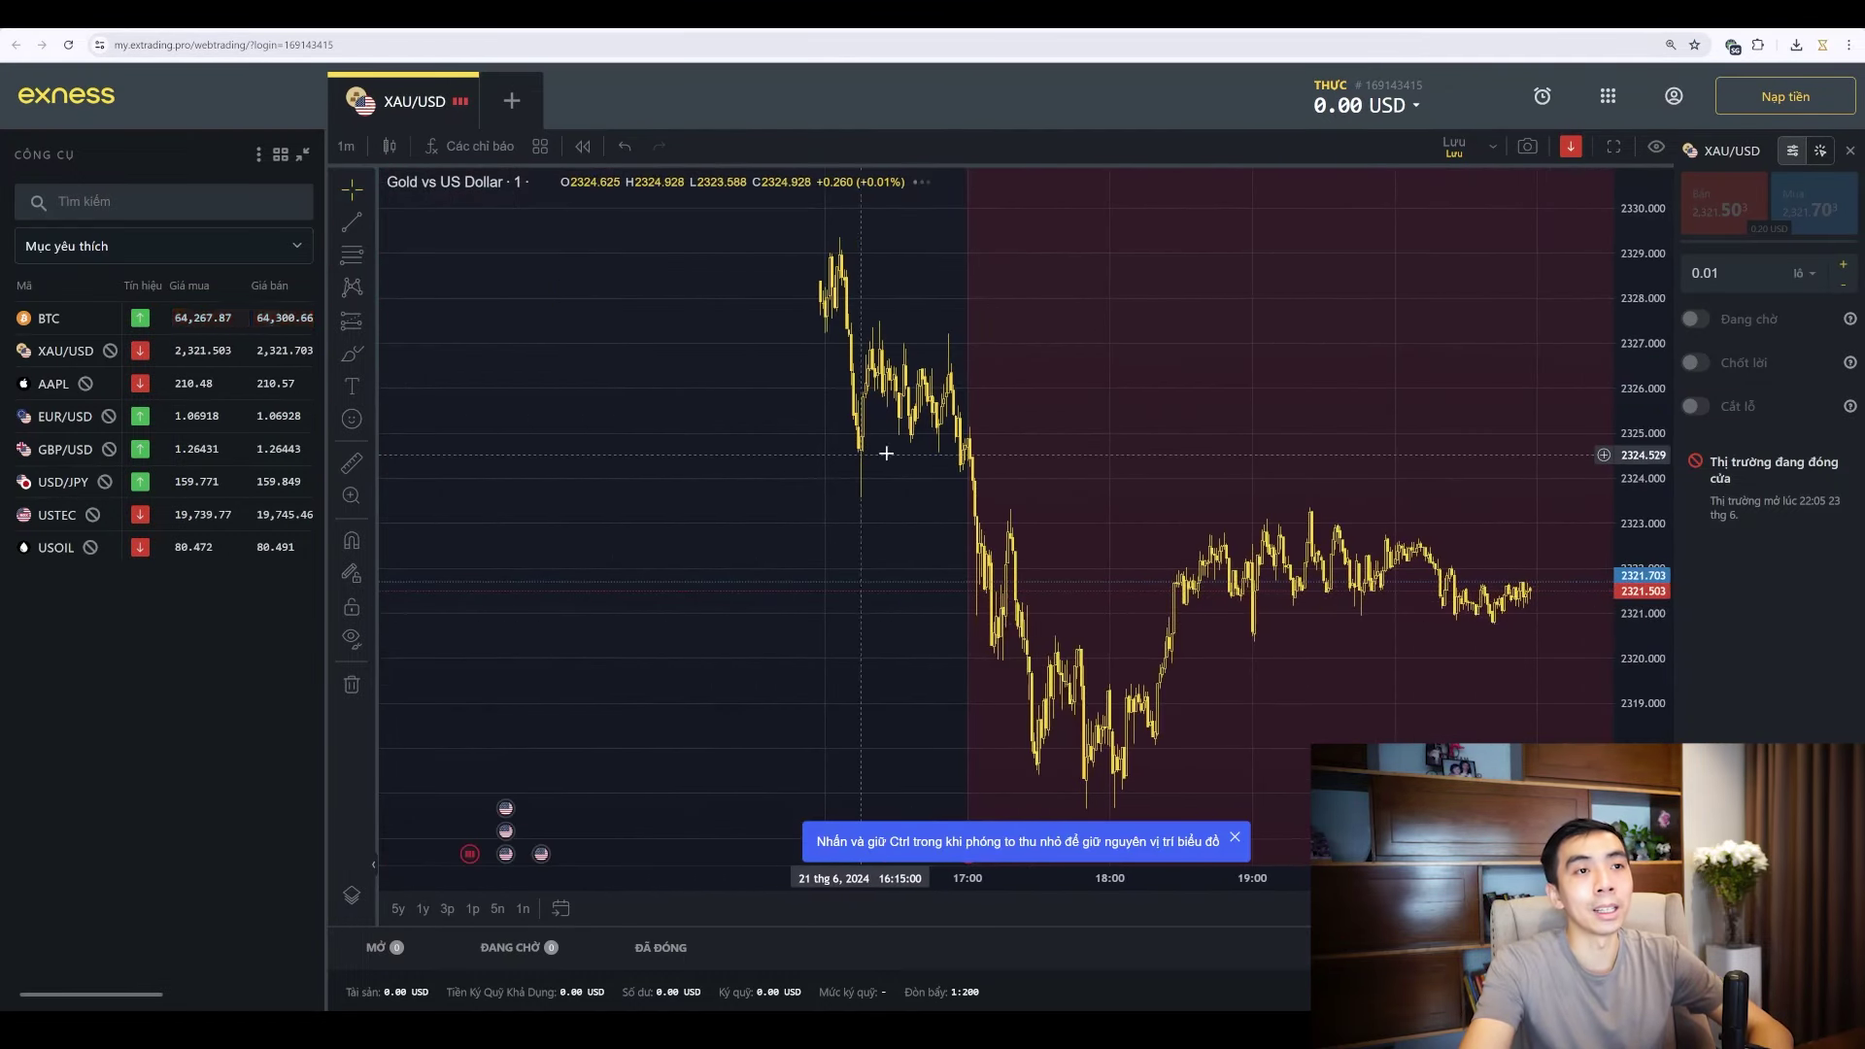
scroll(1180, 582, "down", 3)
left_click(670, 14)
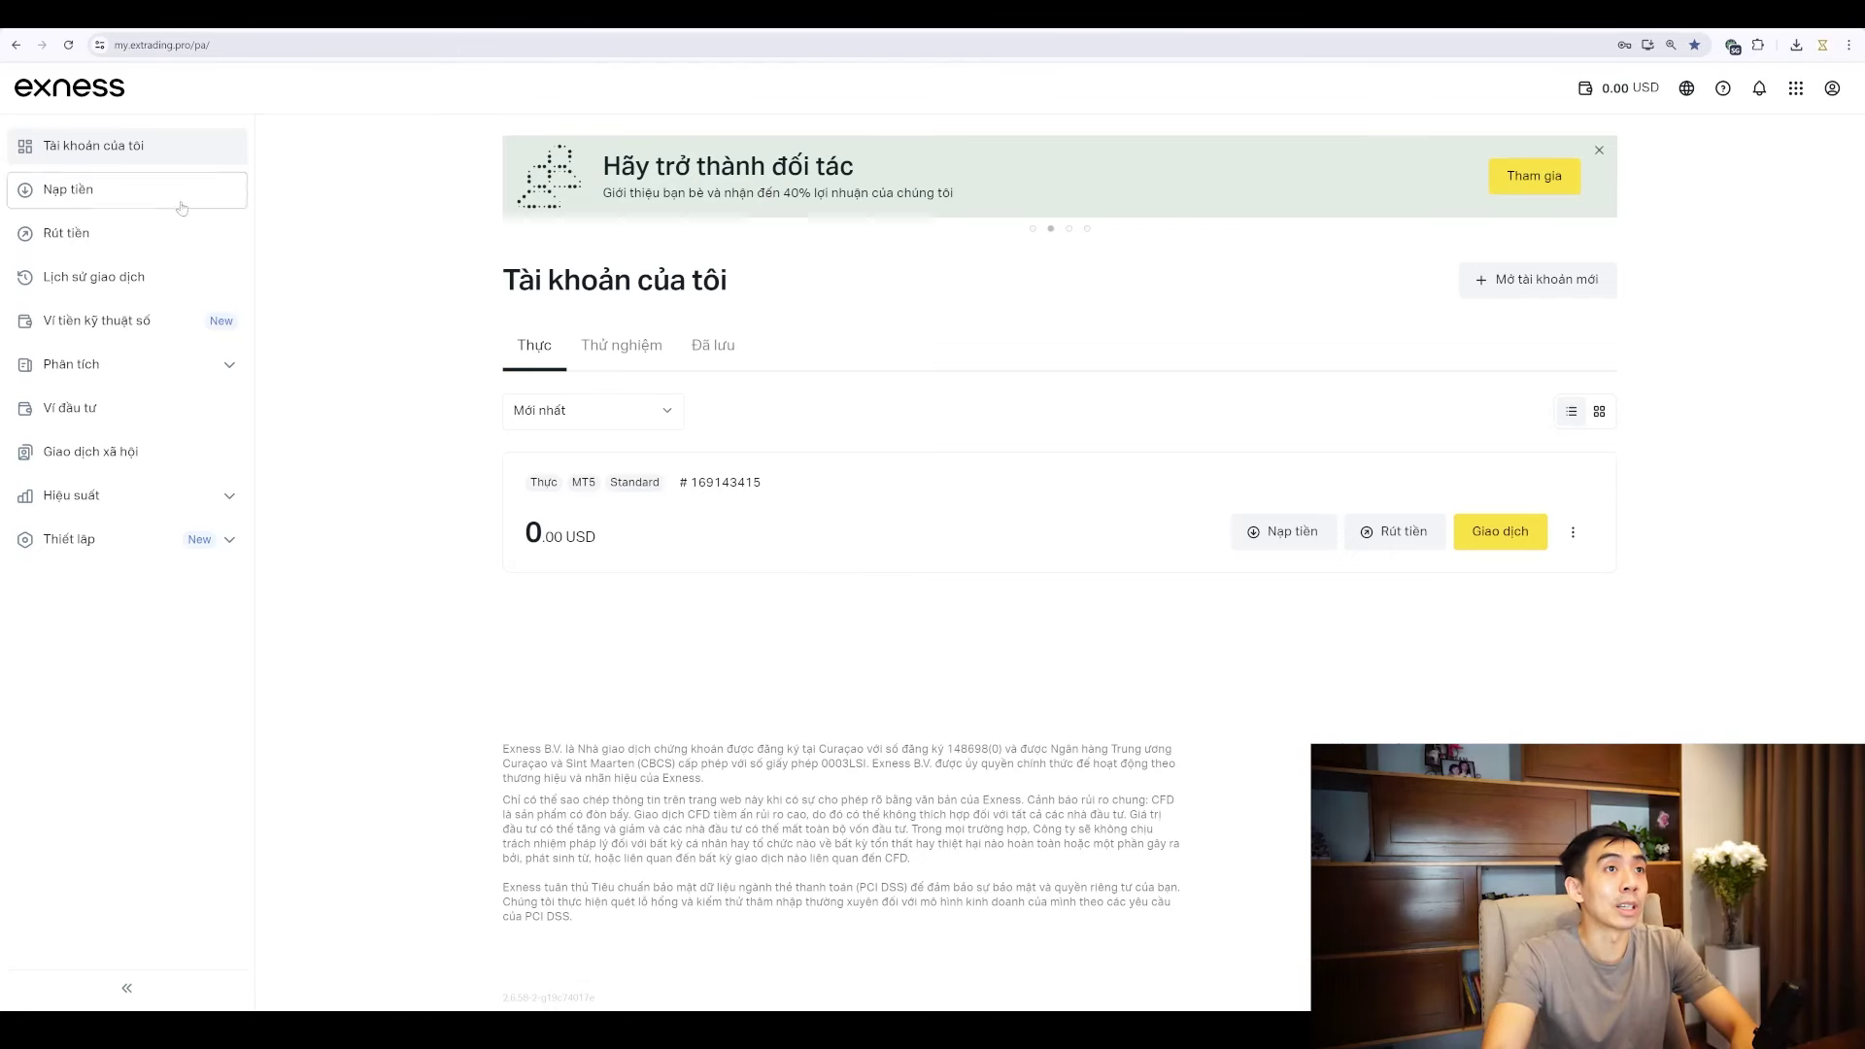
Step: Deposit 1,000,000 VND by bank transfer, paying through Techcombank
left_click(68, 190)
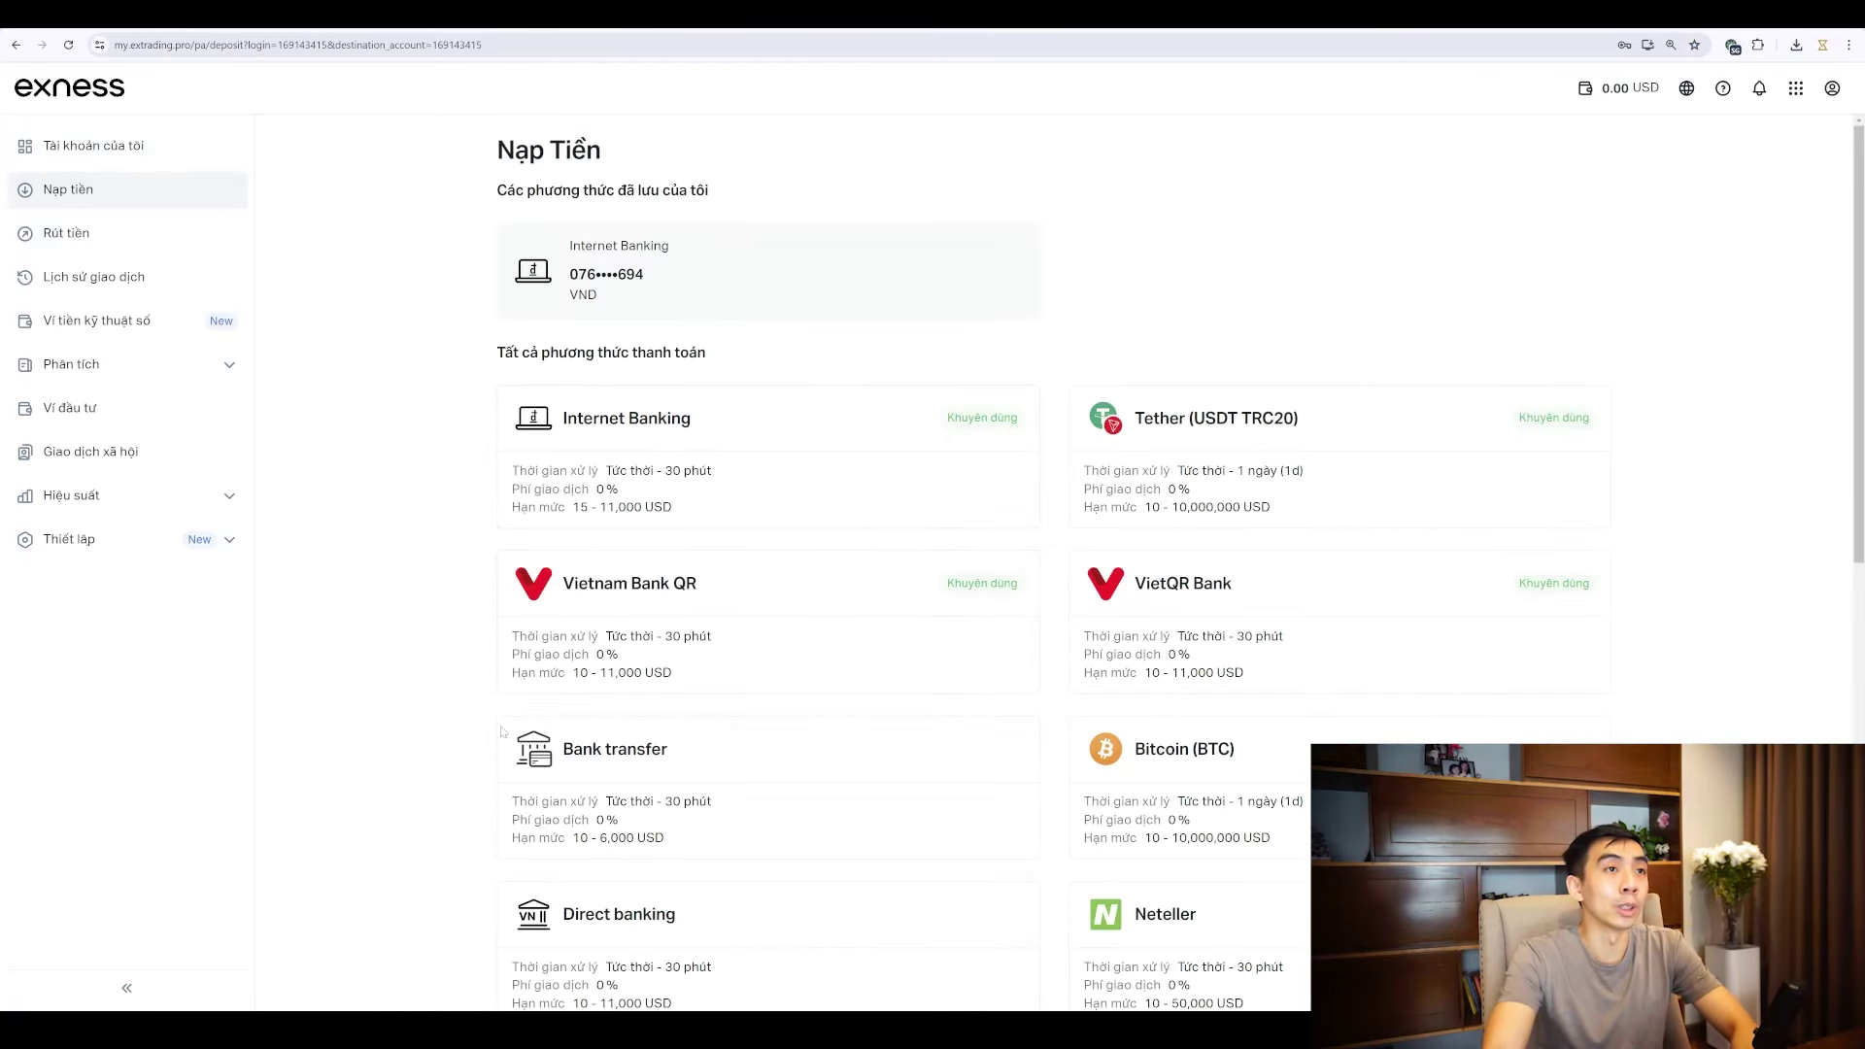
left_click(723, 777)
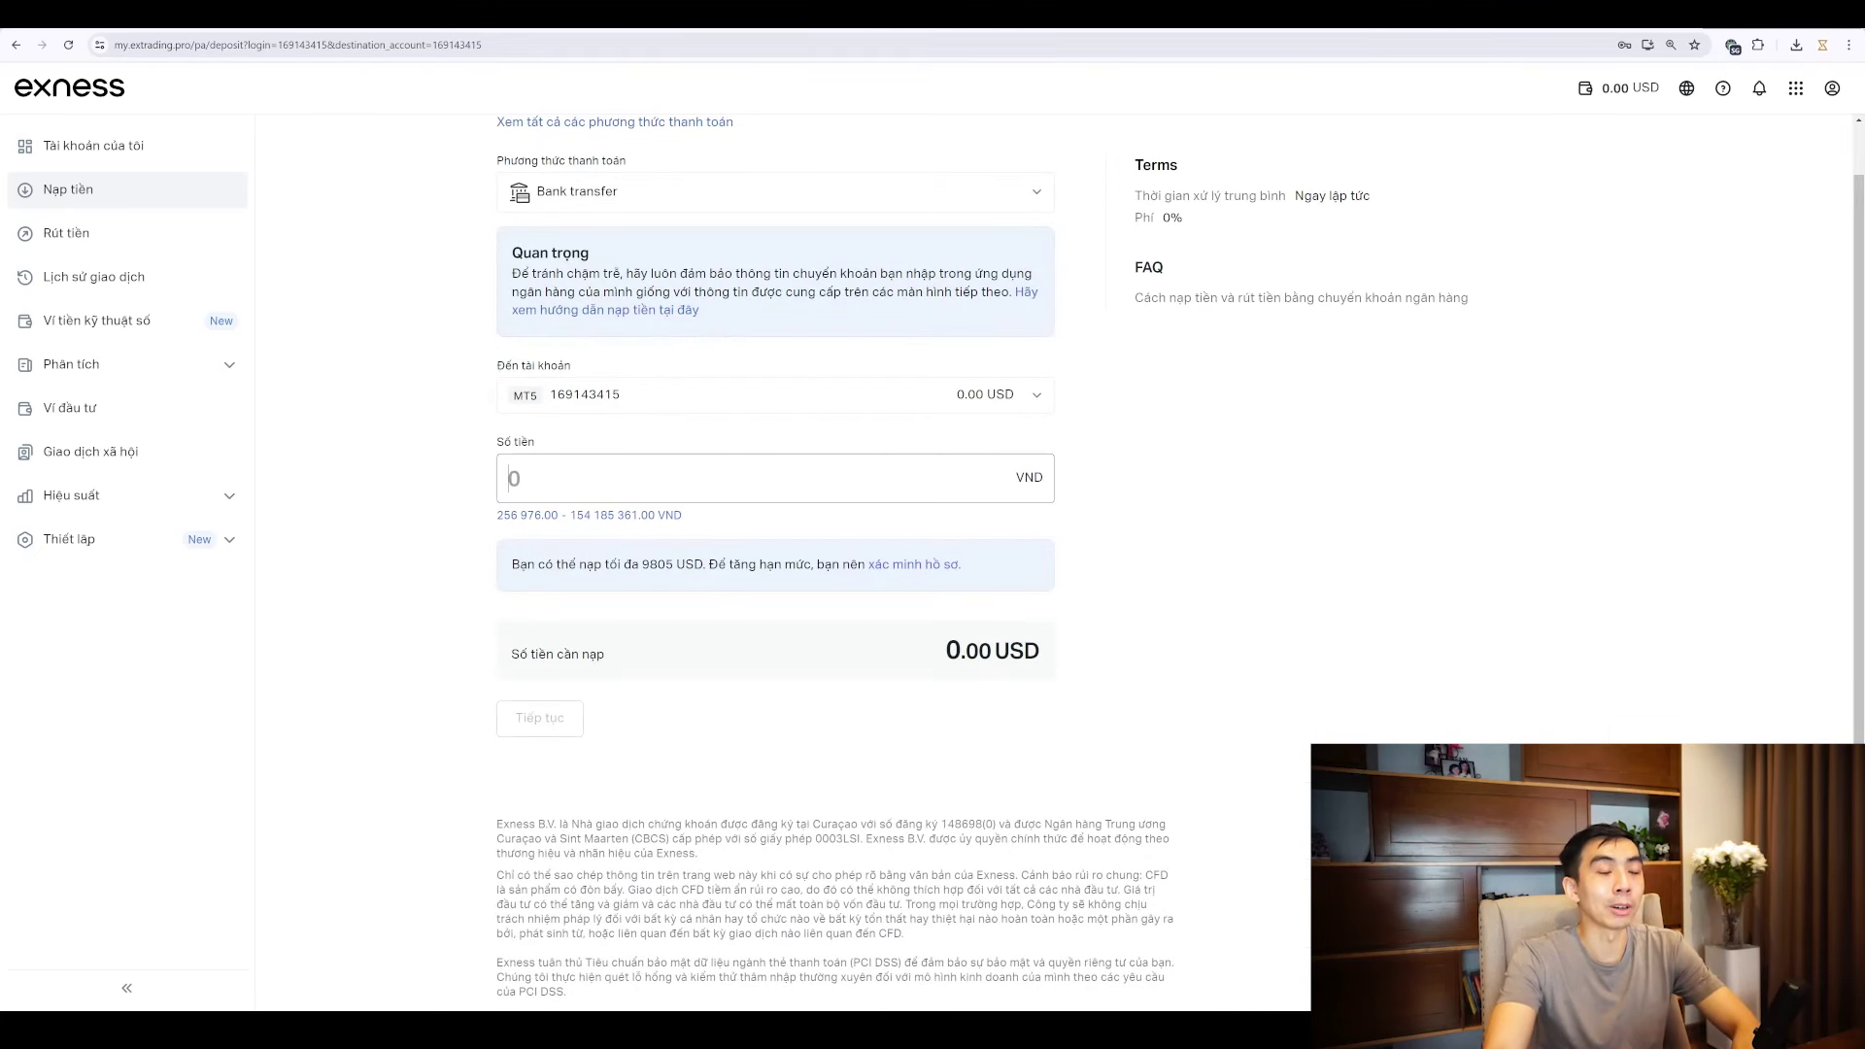
type("1000000")
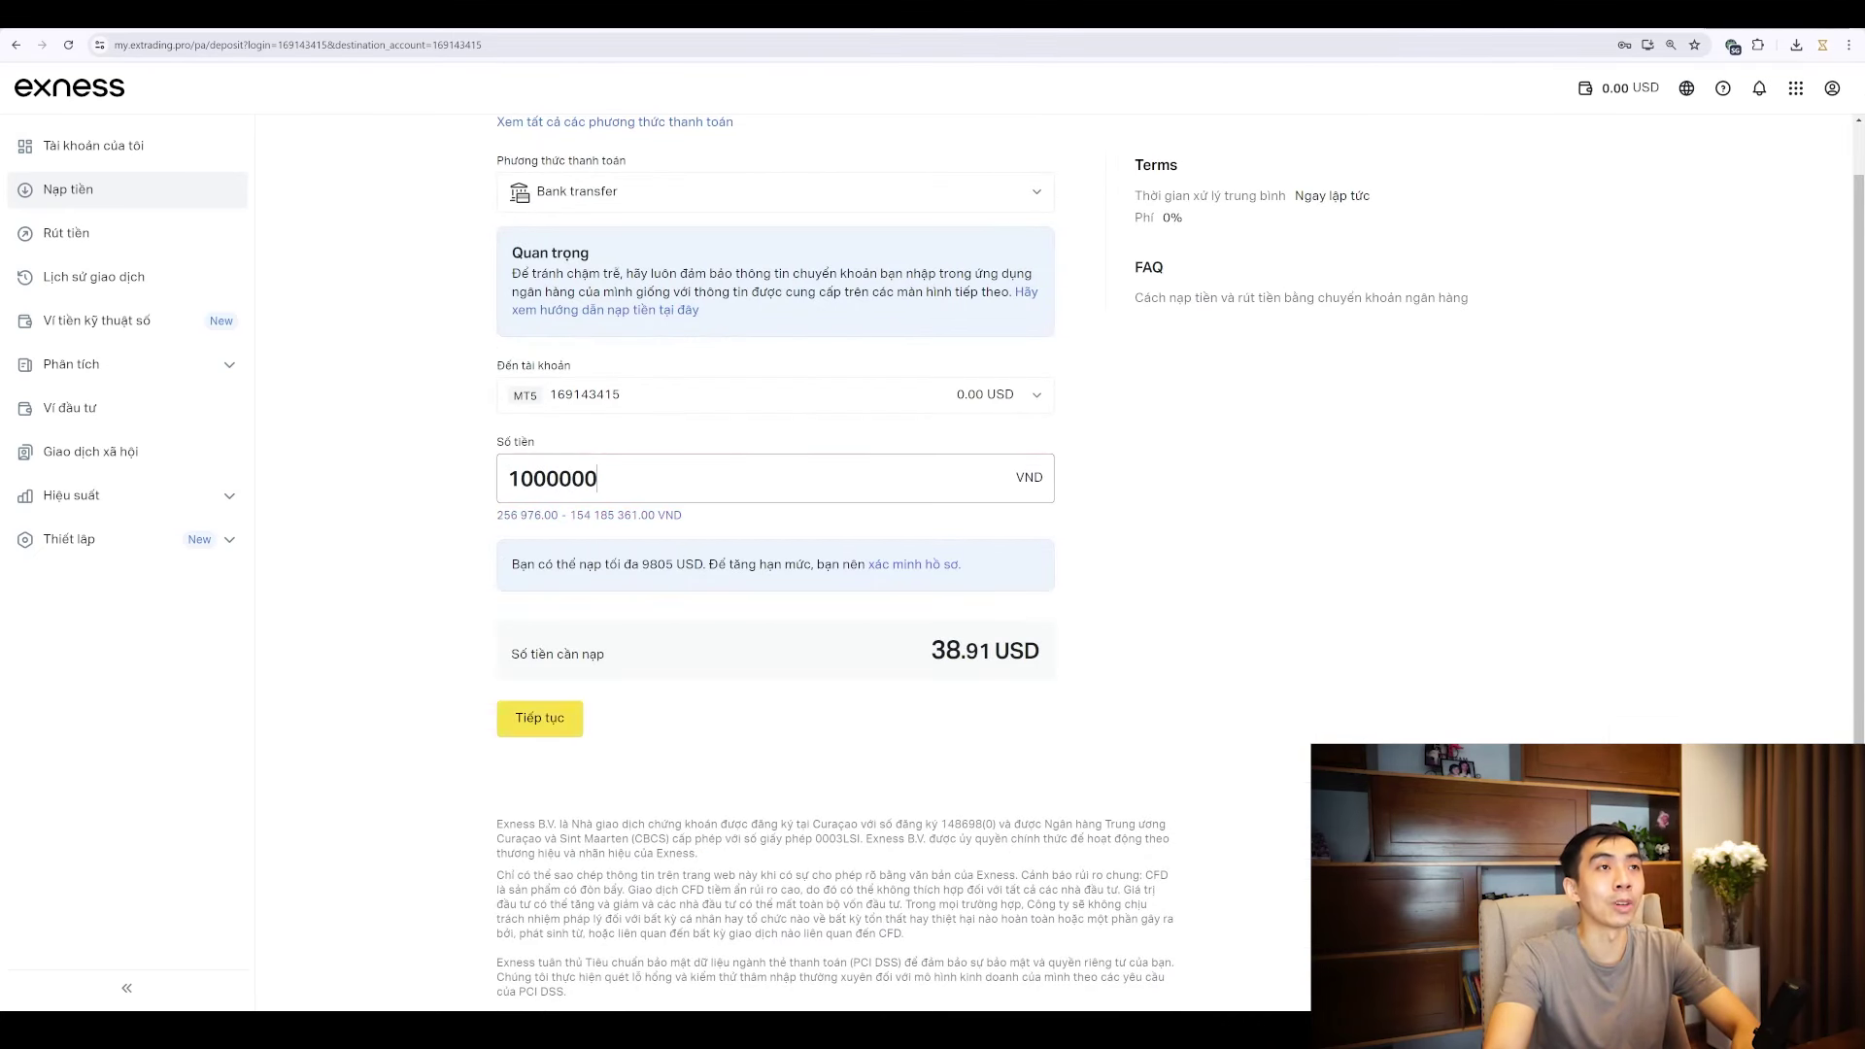
left_click(547, 729)
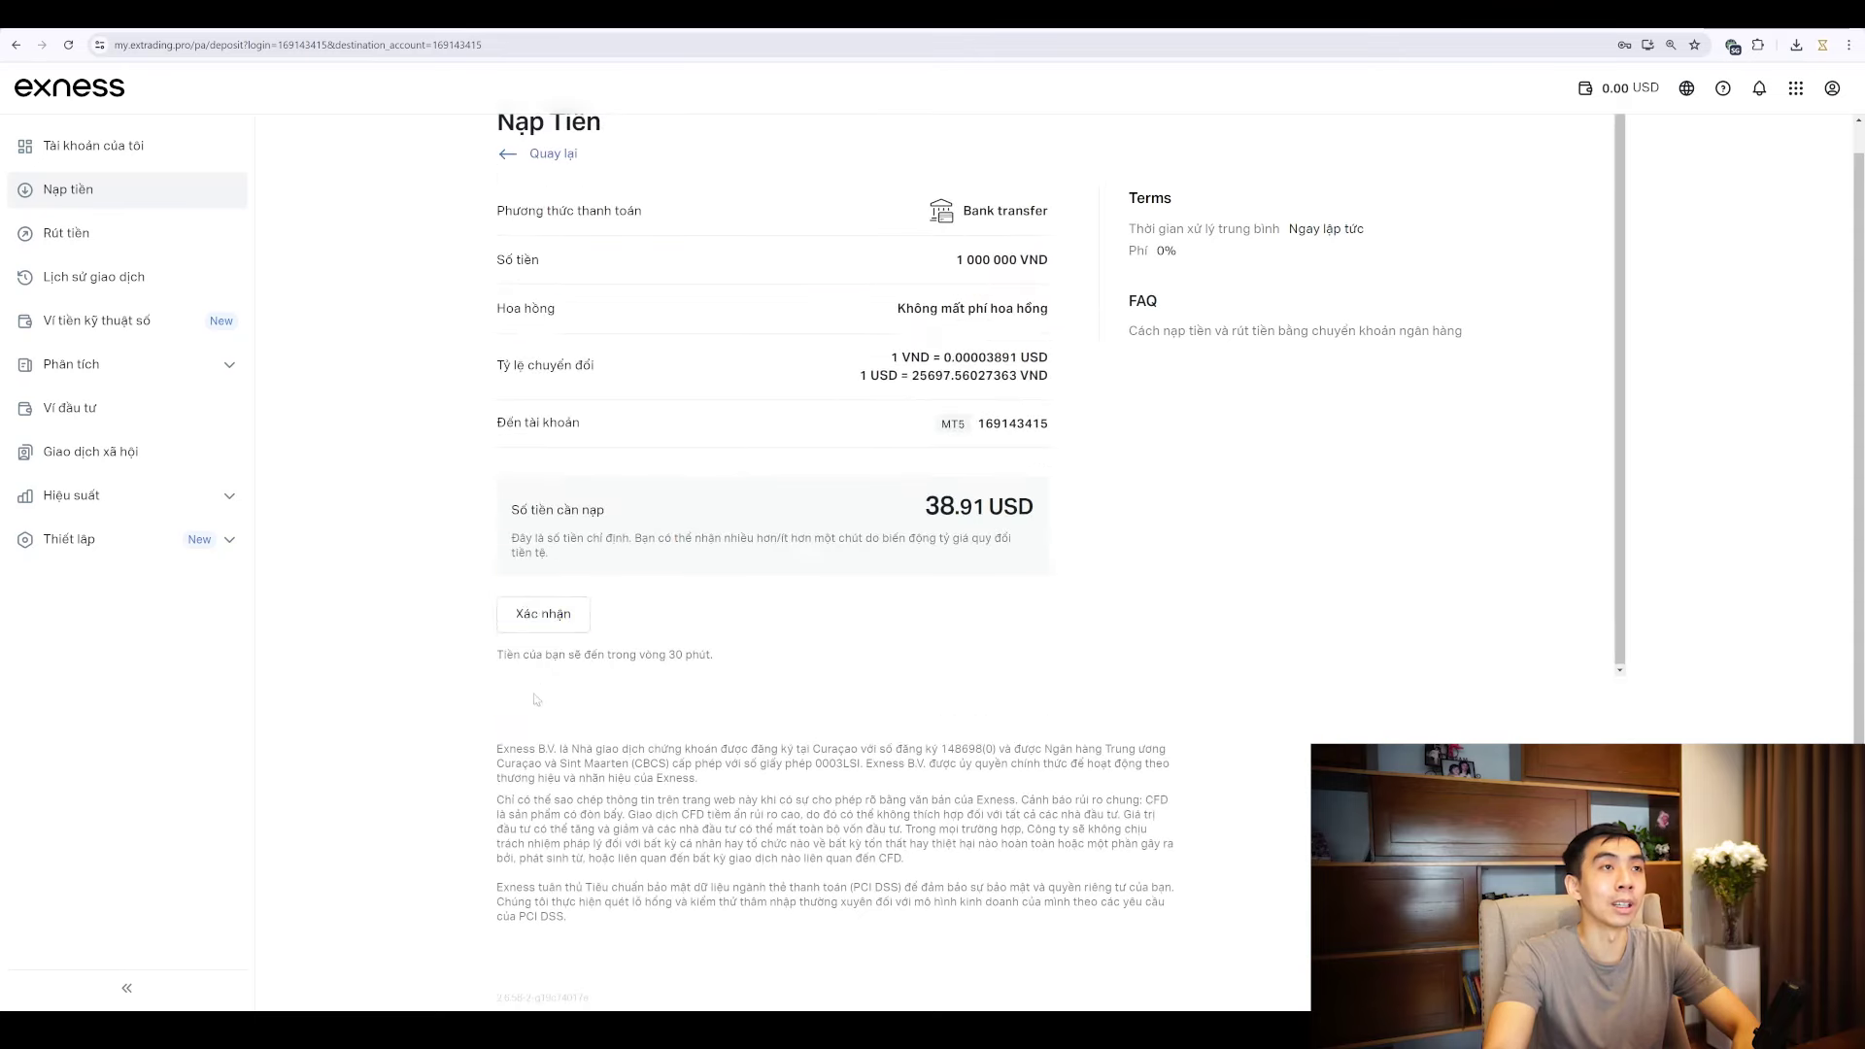
left_click(532, 643)
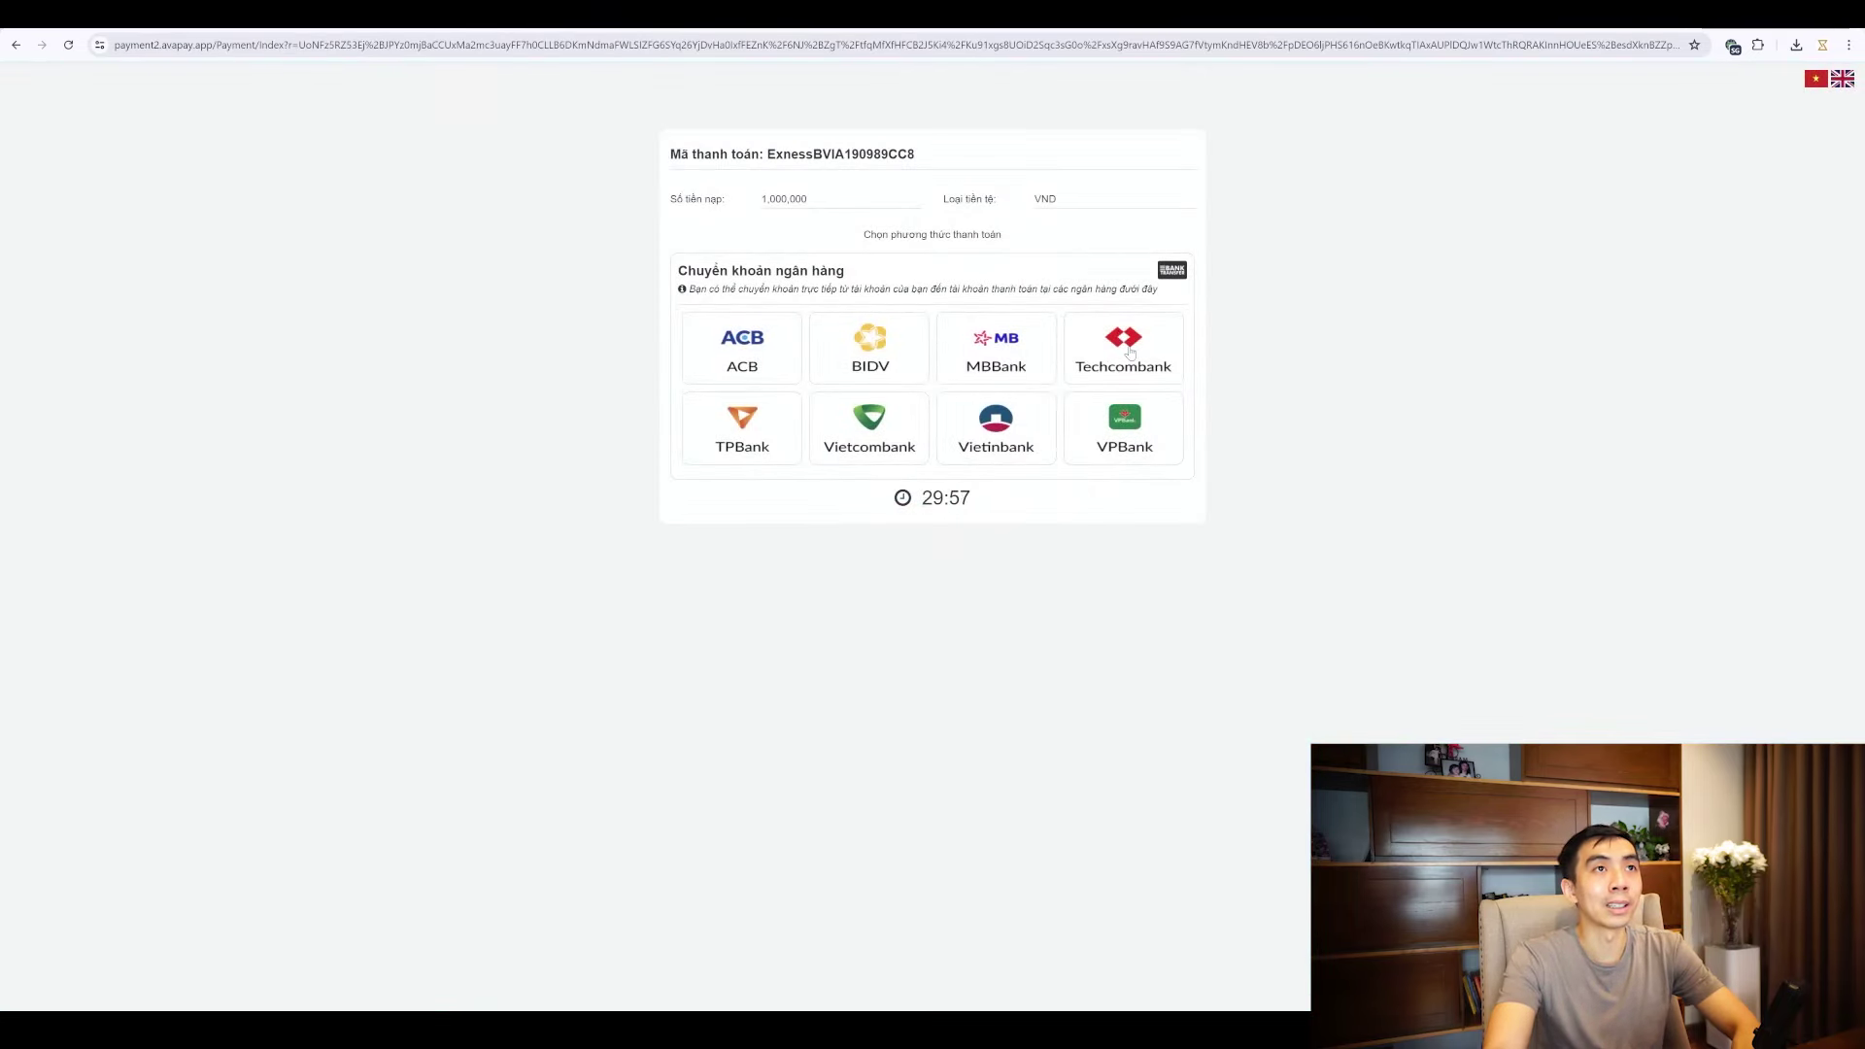
left_click(1127, 350)
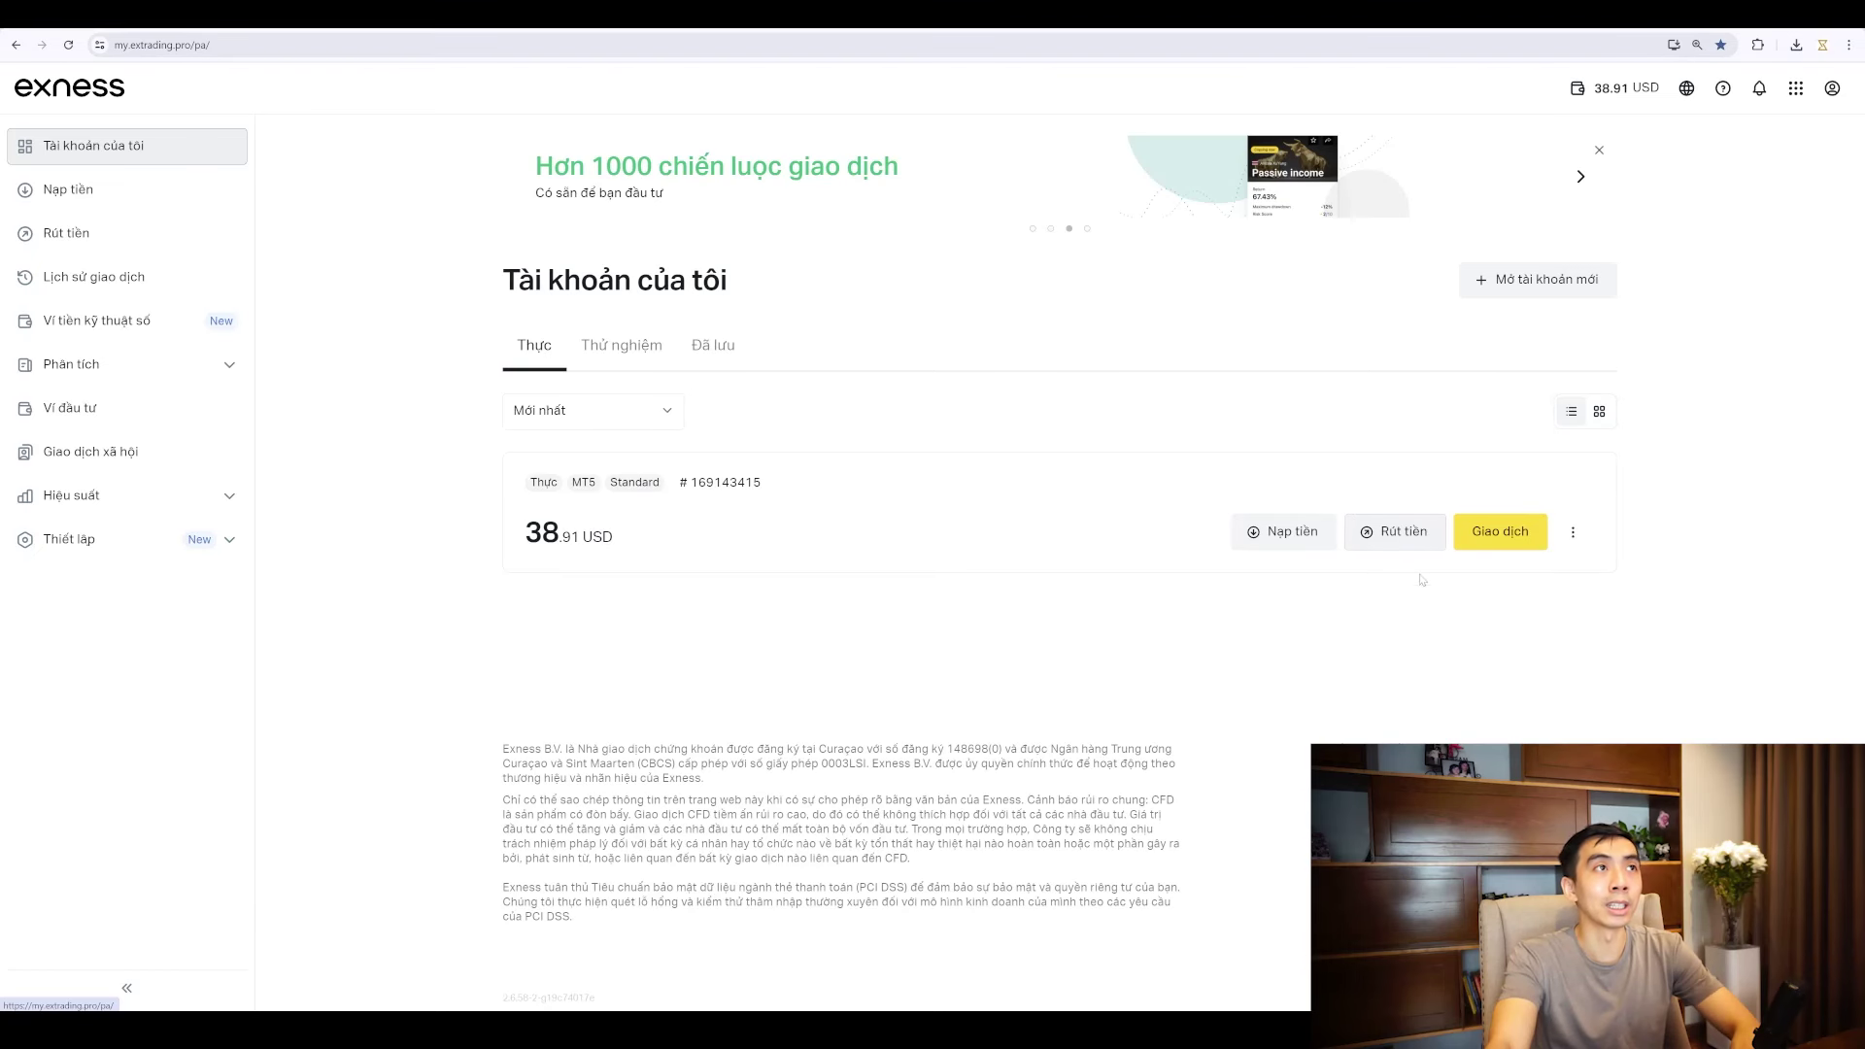
Step: Request a 38.91 USD Internet Banking withdrawal, verifying with the SMS code and confirming the bank form
left_click(1392, 536)
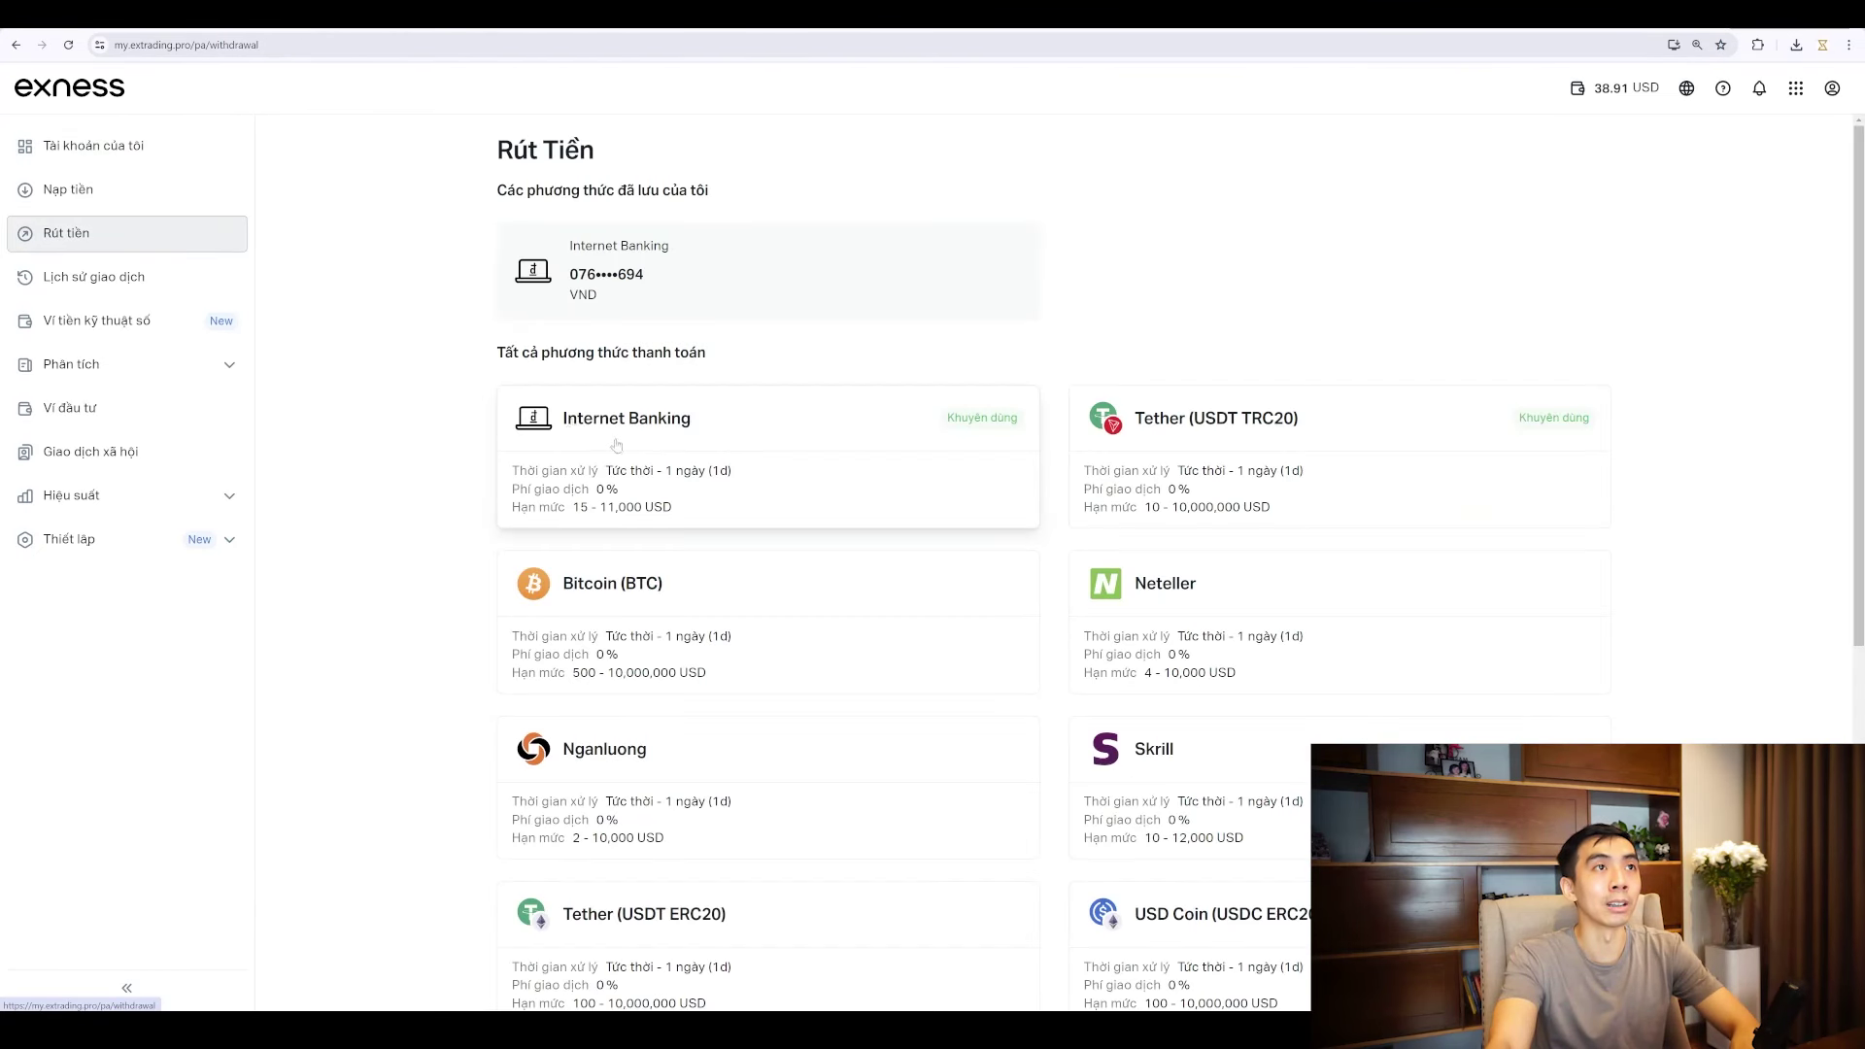
left_click(561, 420)
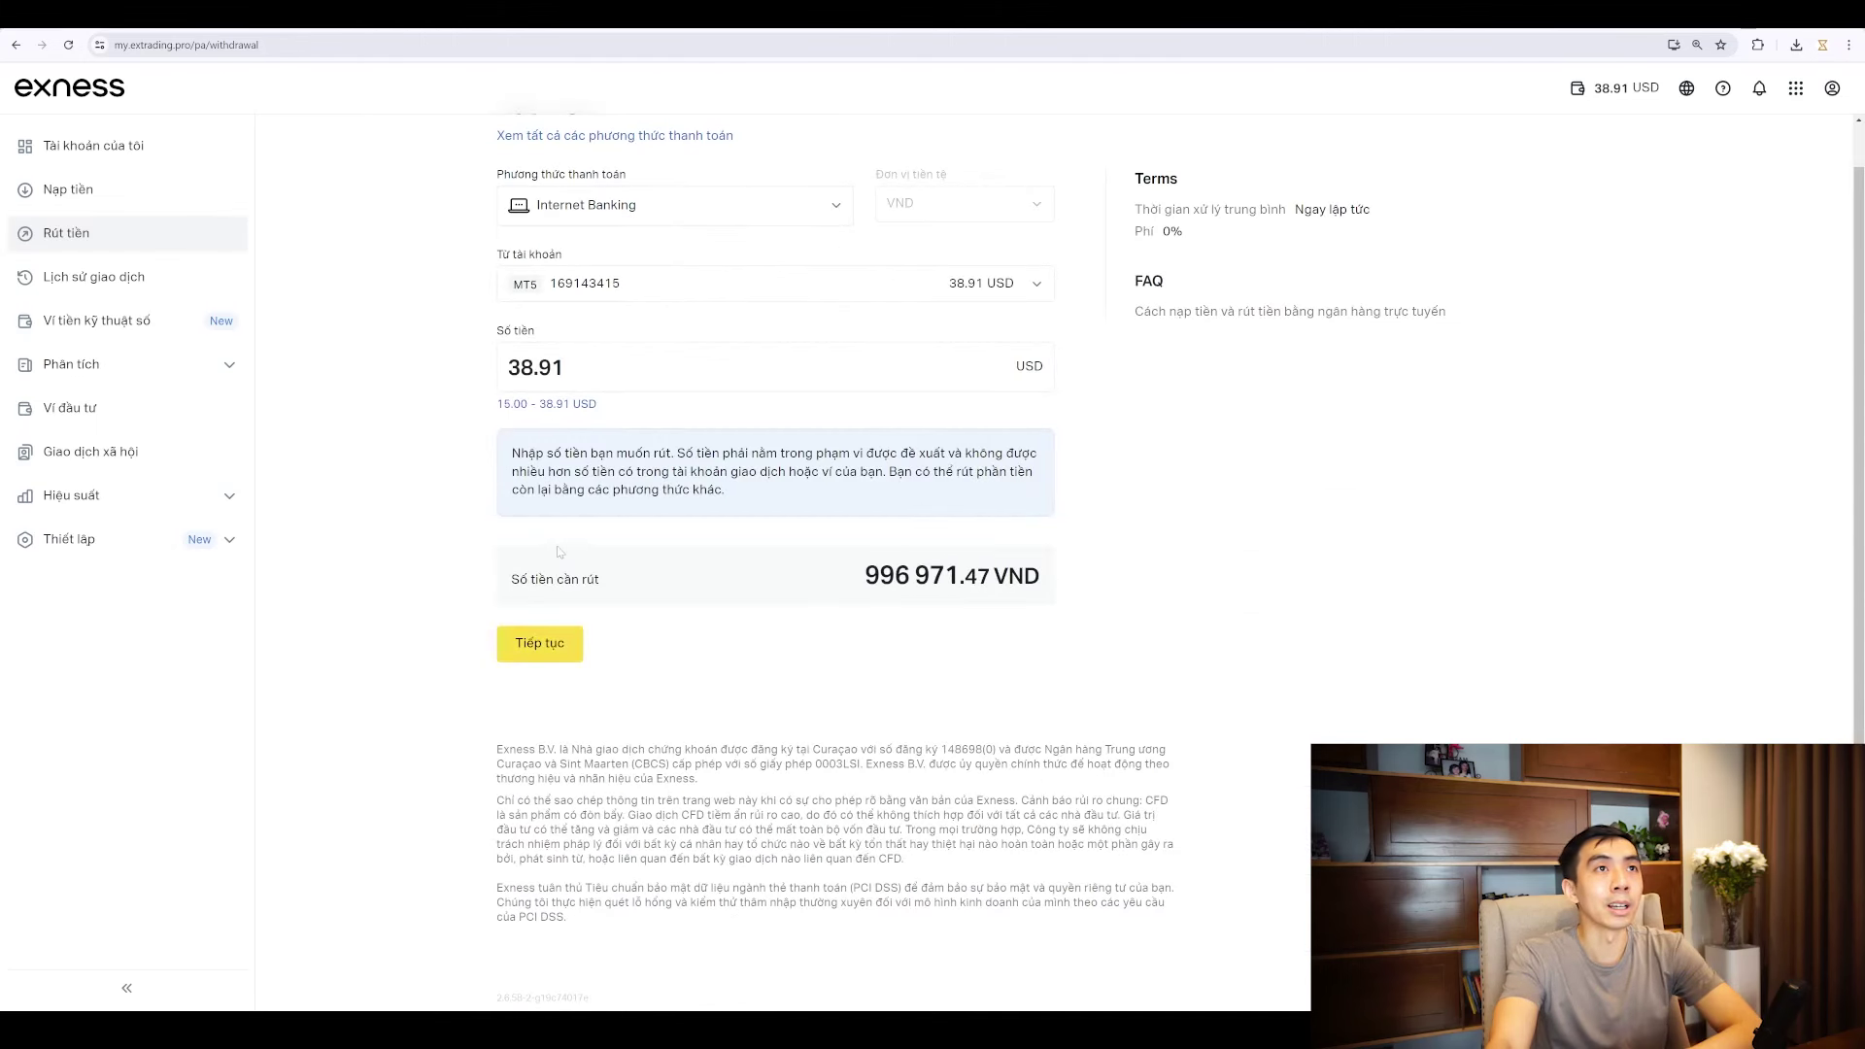
left_click(553, 653)
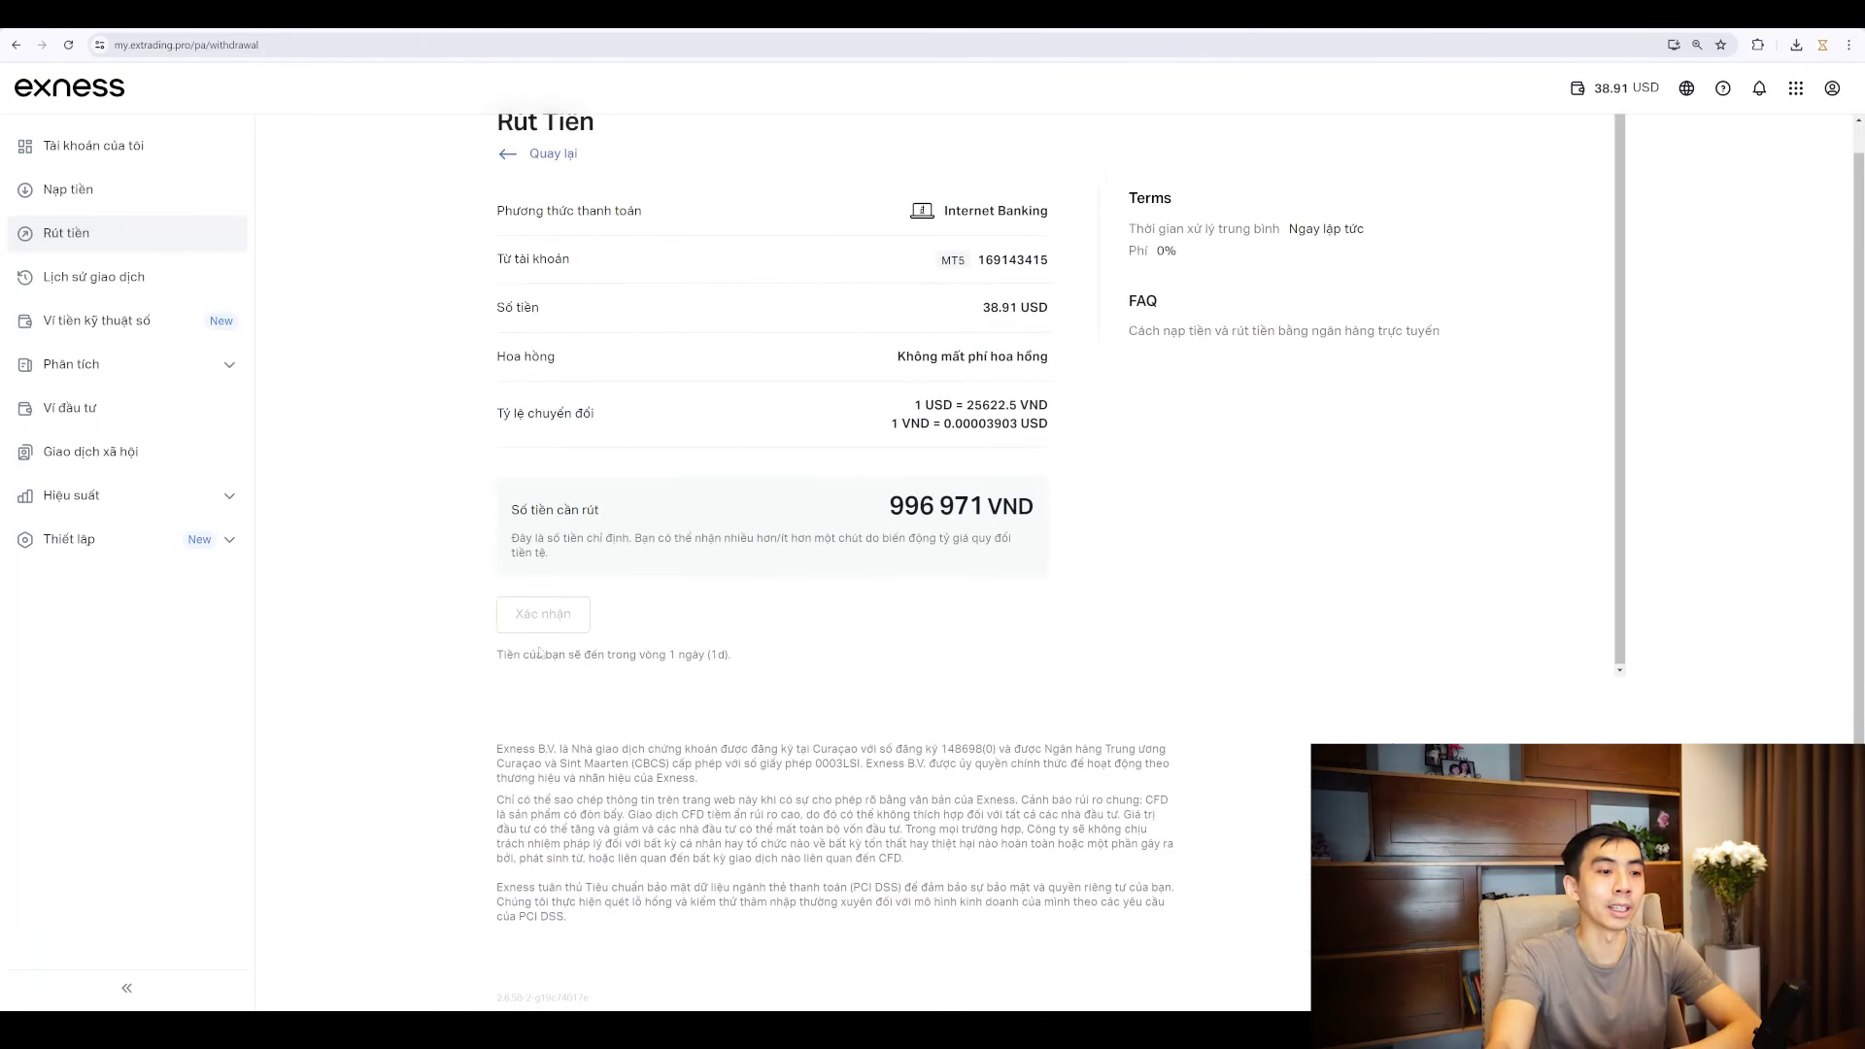
left_click(544, 632)
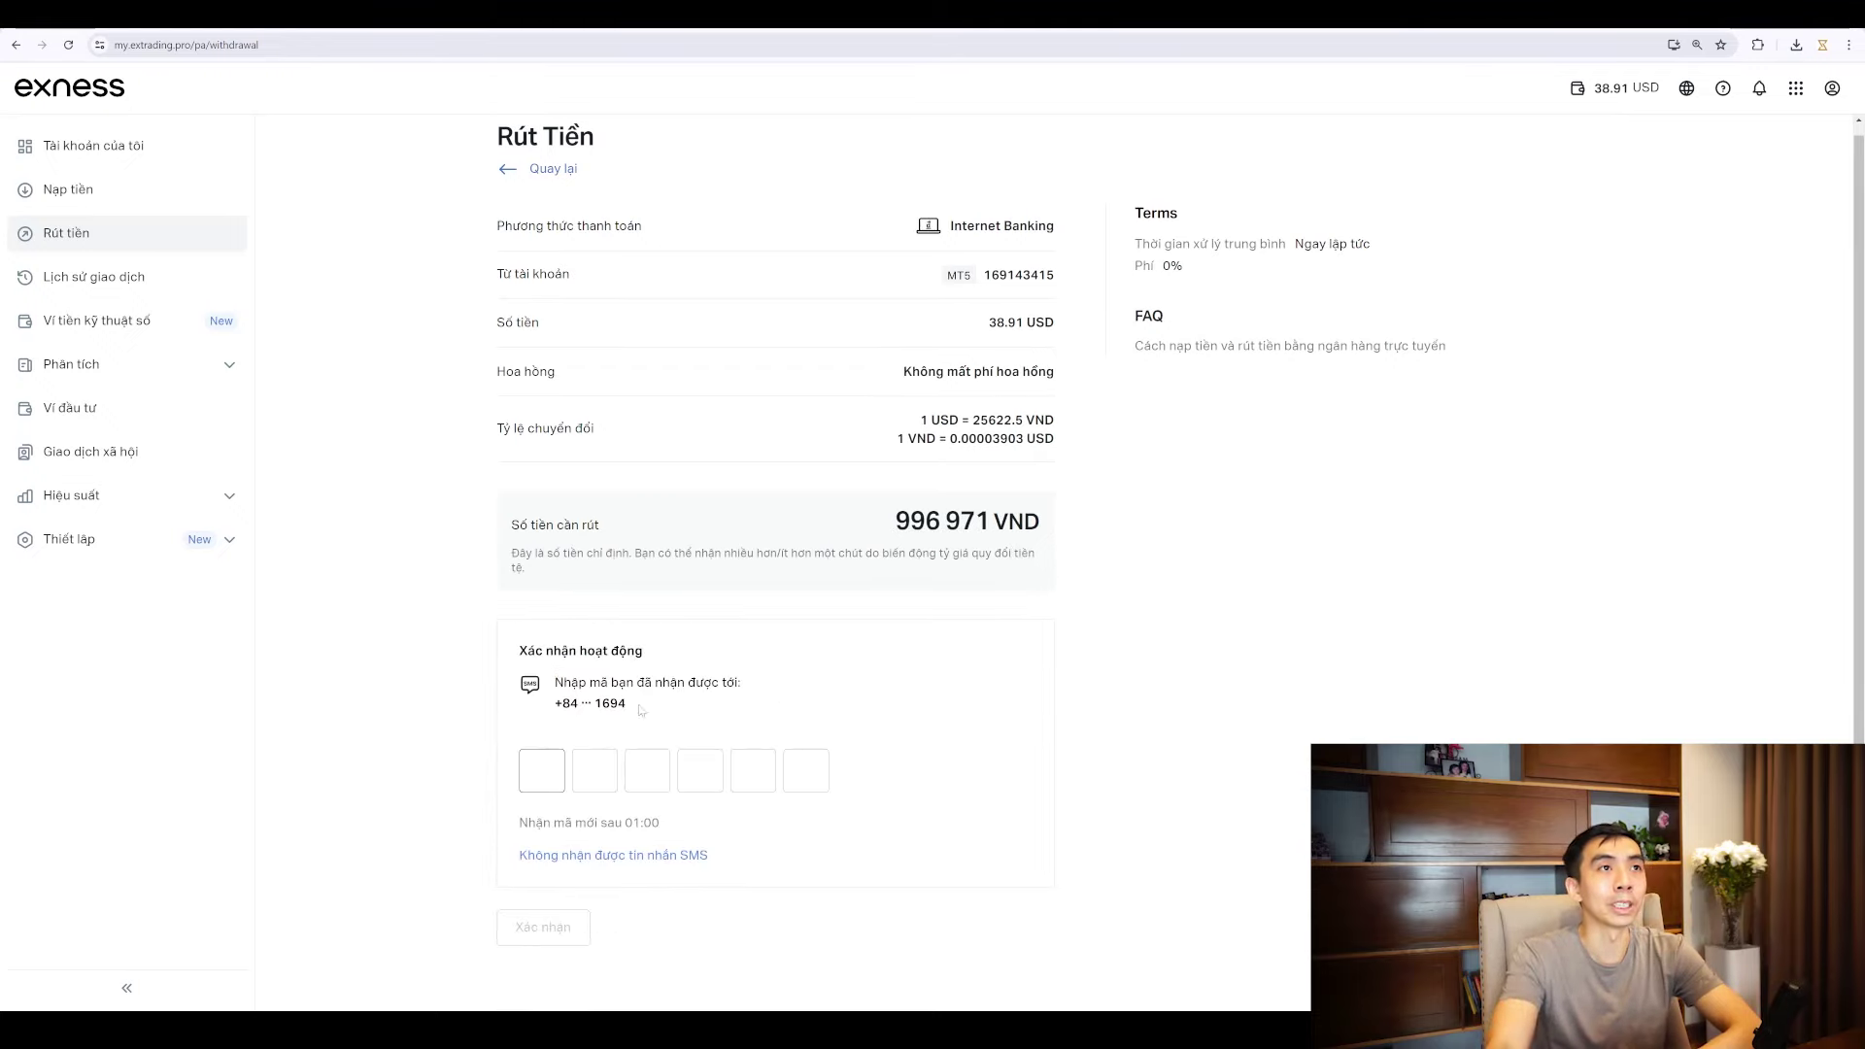
scroll(859, 832, "down", 1)
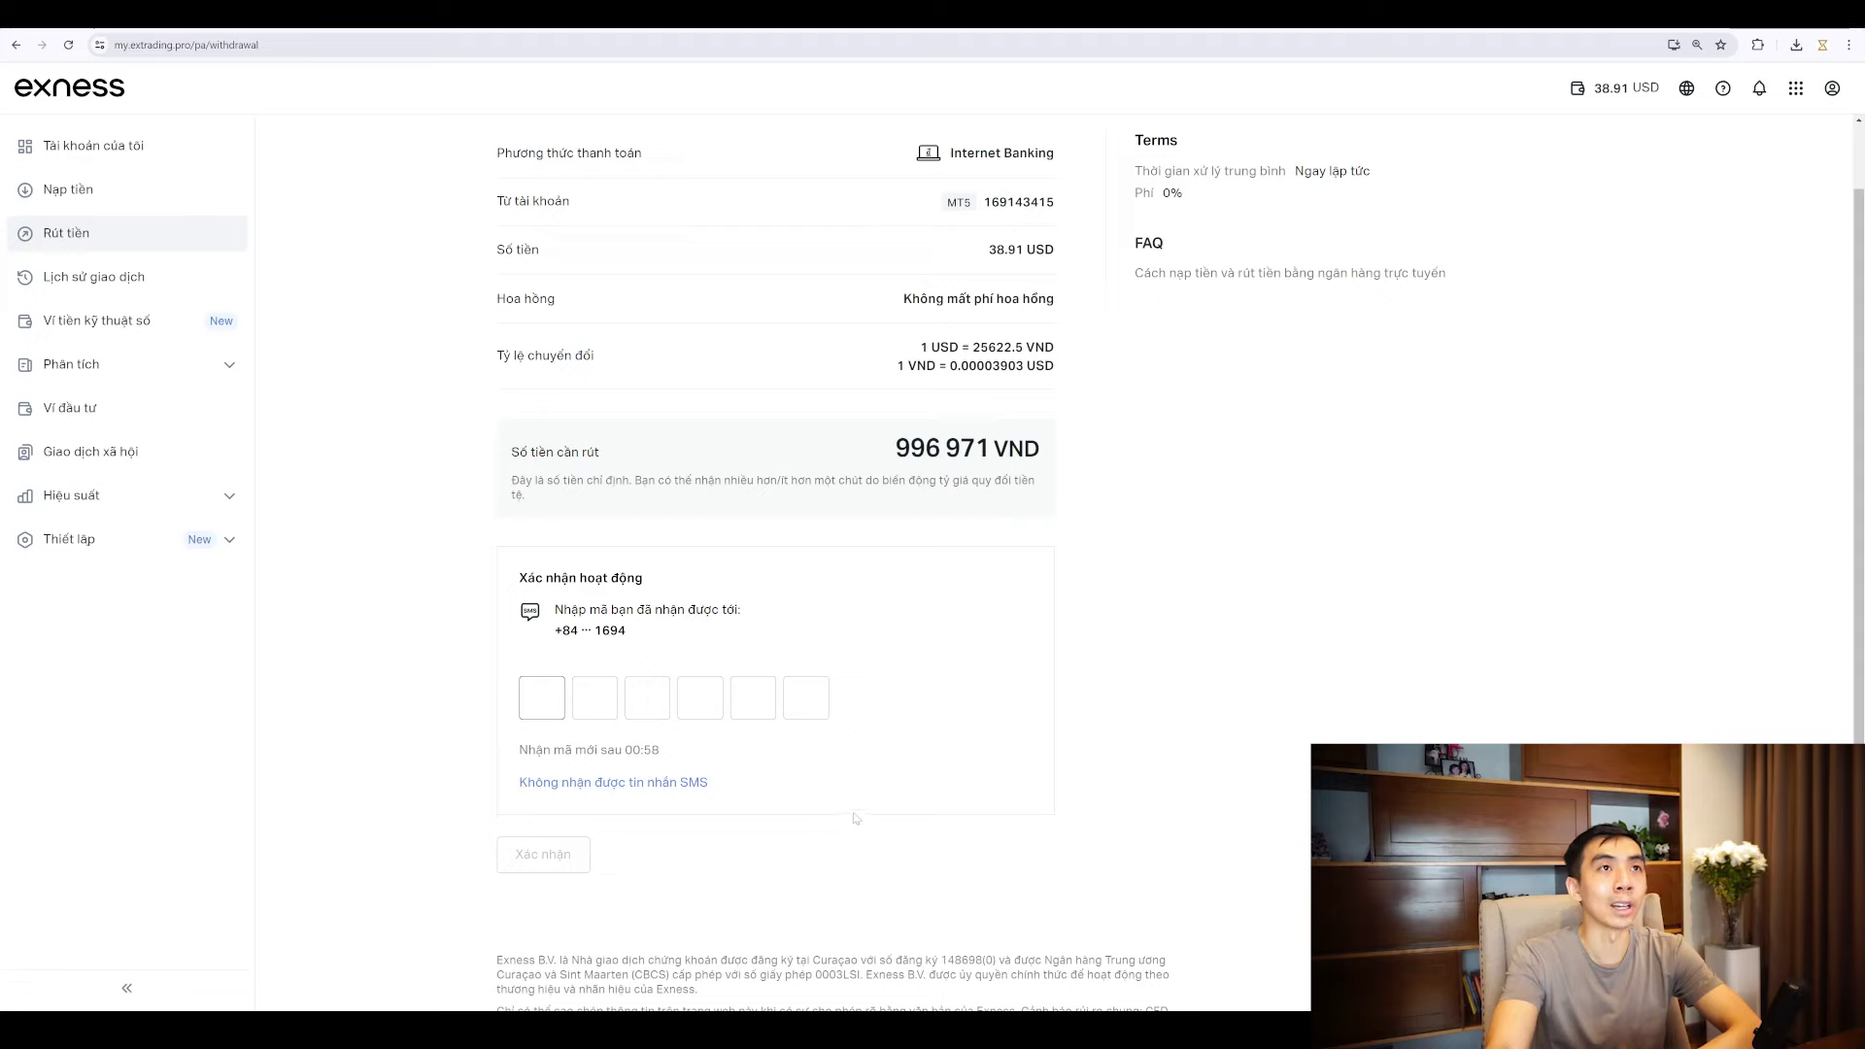
left_click(544, 886)
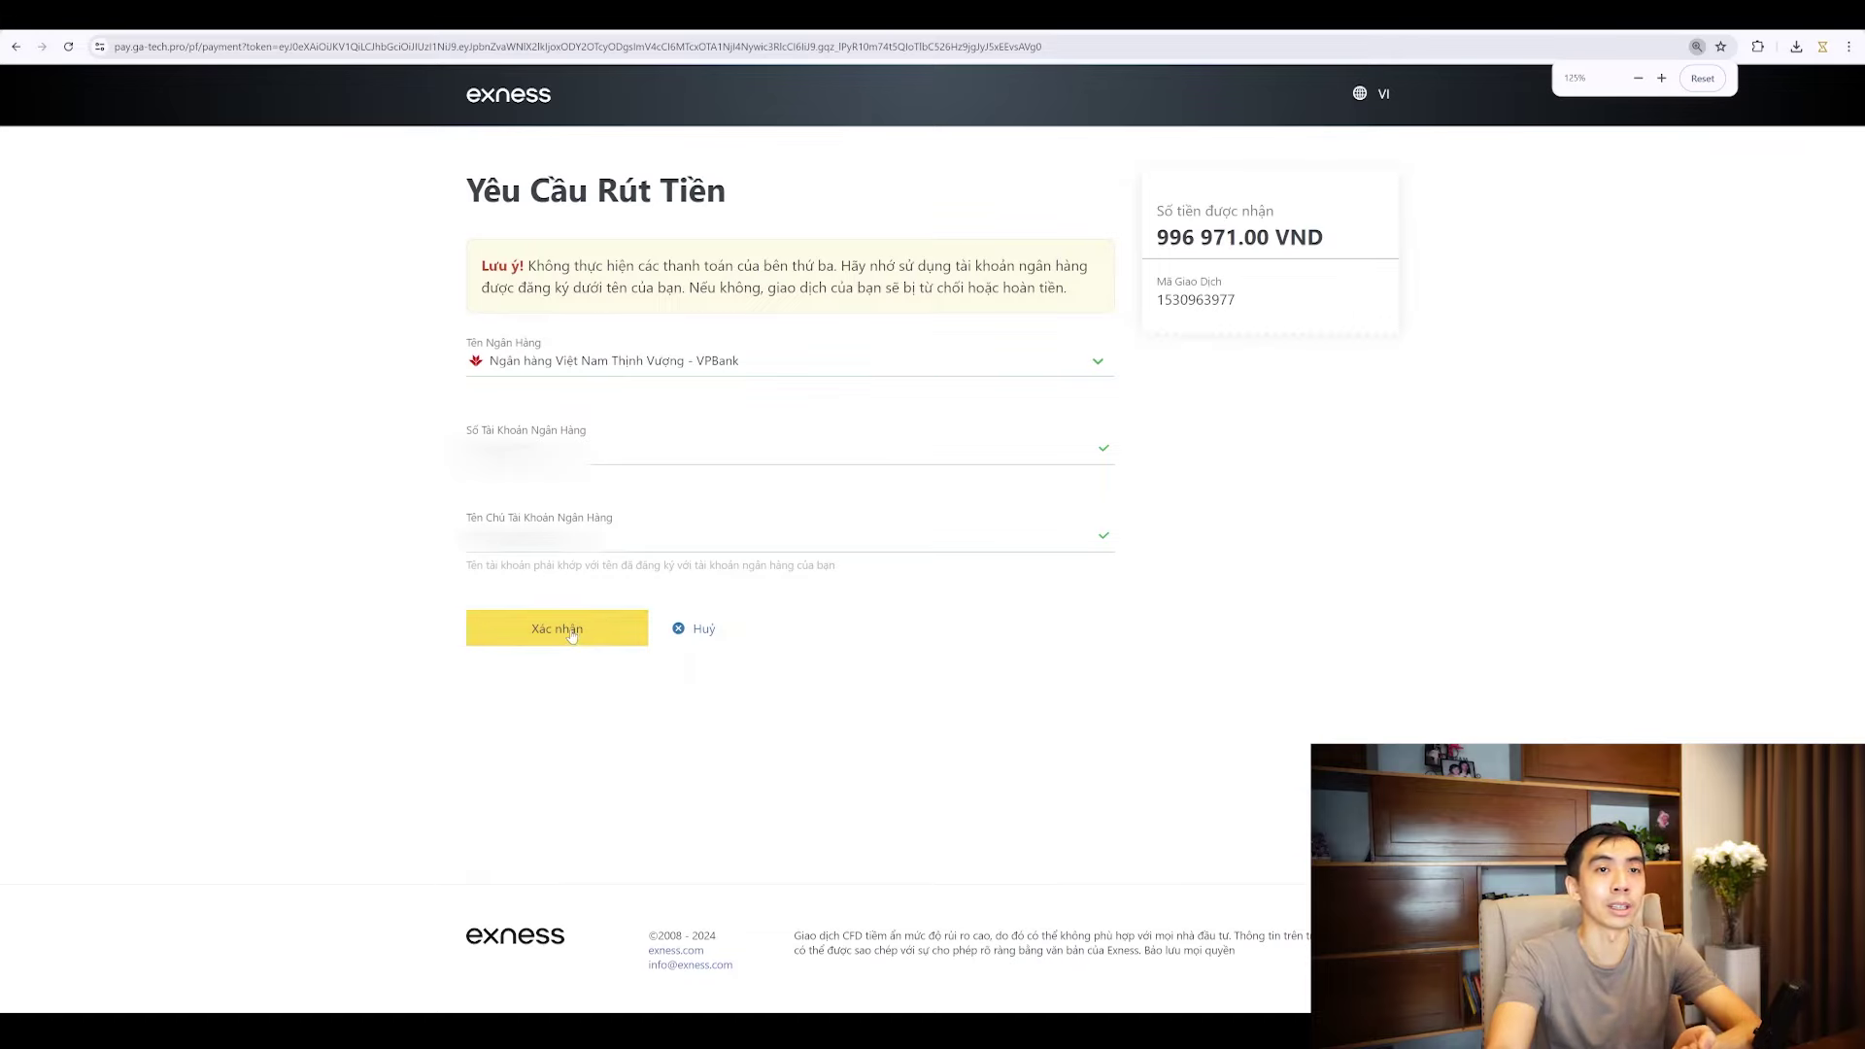
left_click(572, 632)
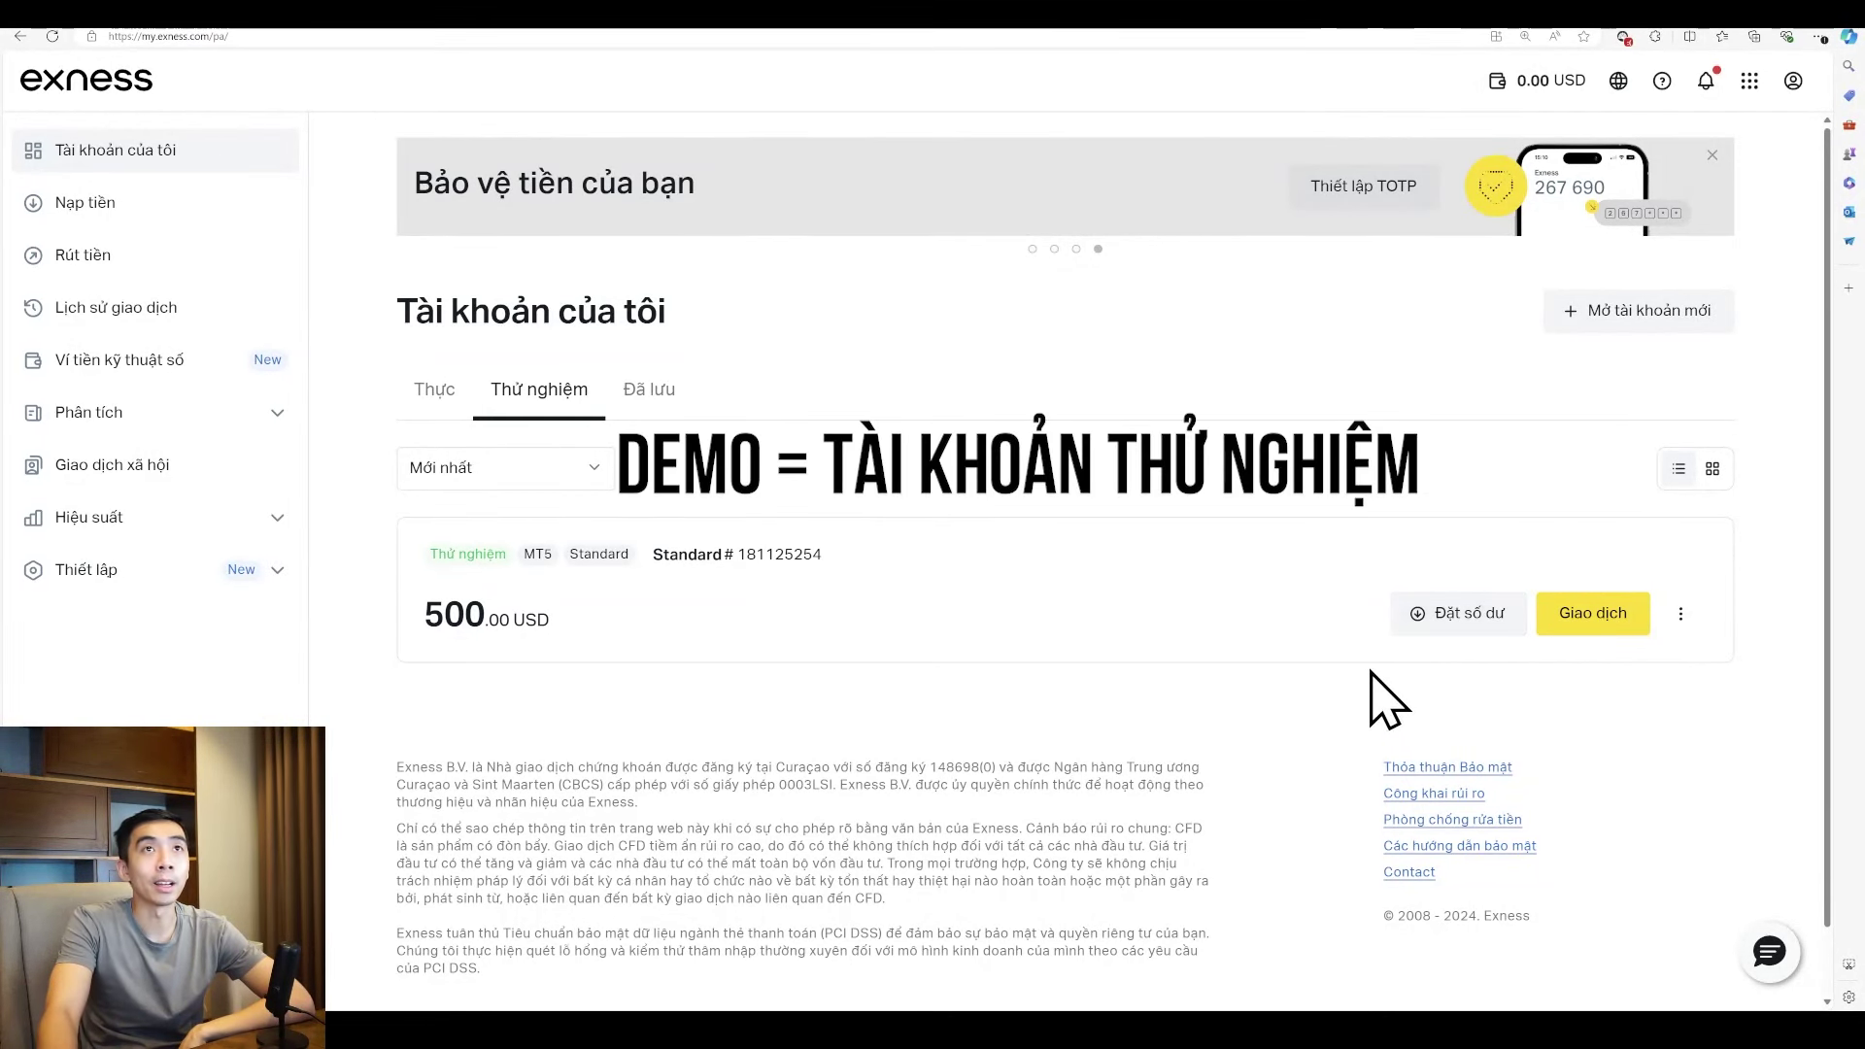
Step: Leave the demo balance unchanged and launch the demo account in the Exness web terminal, set as default
left_click(1458, 628)
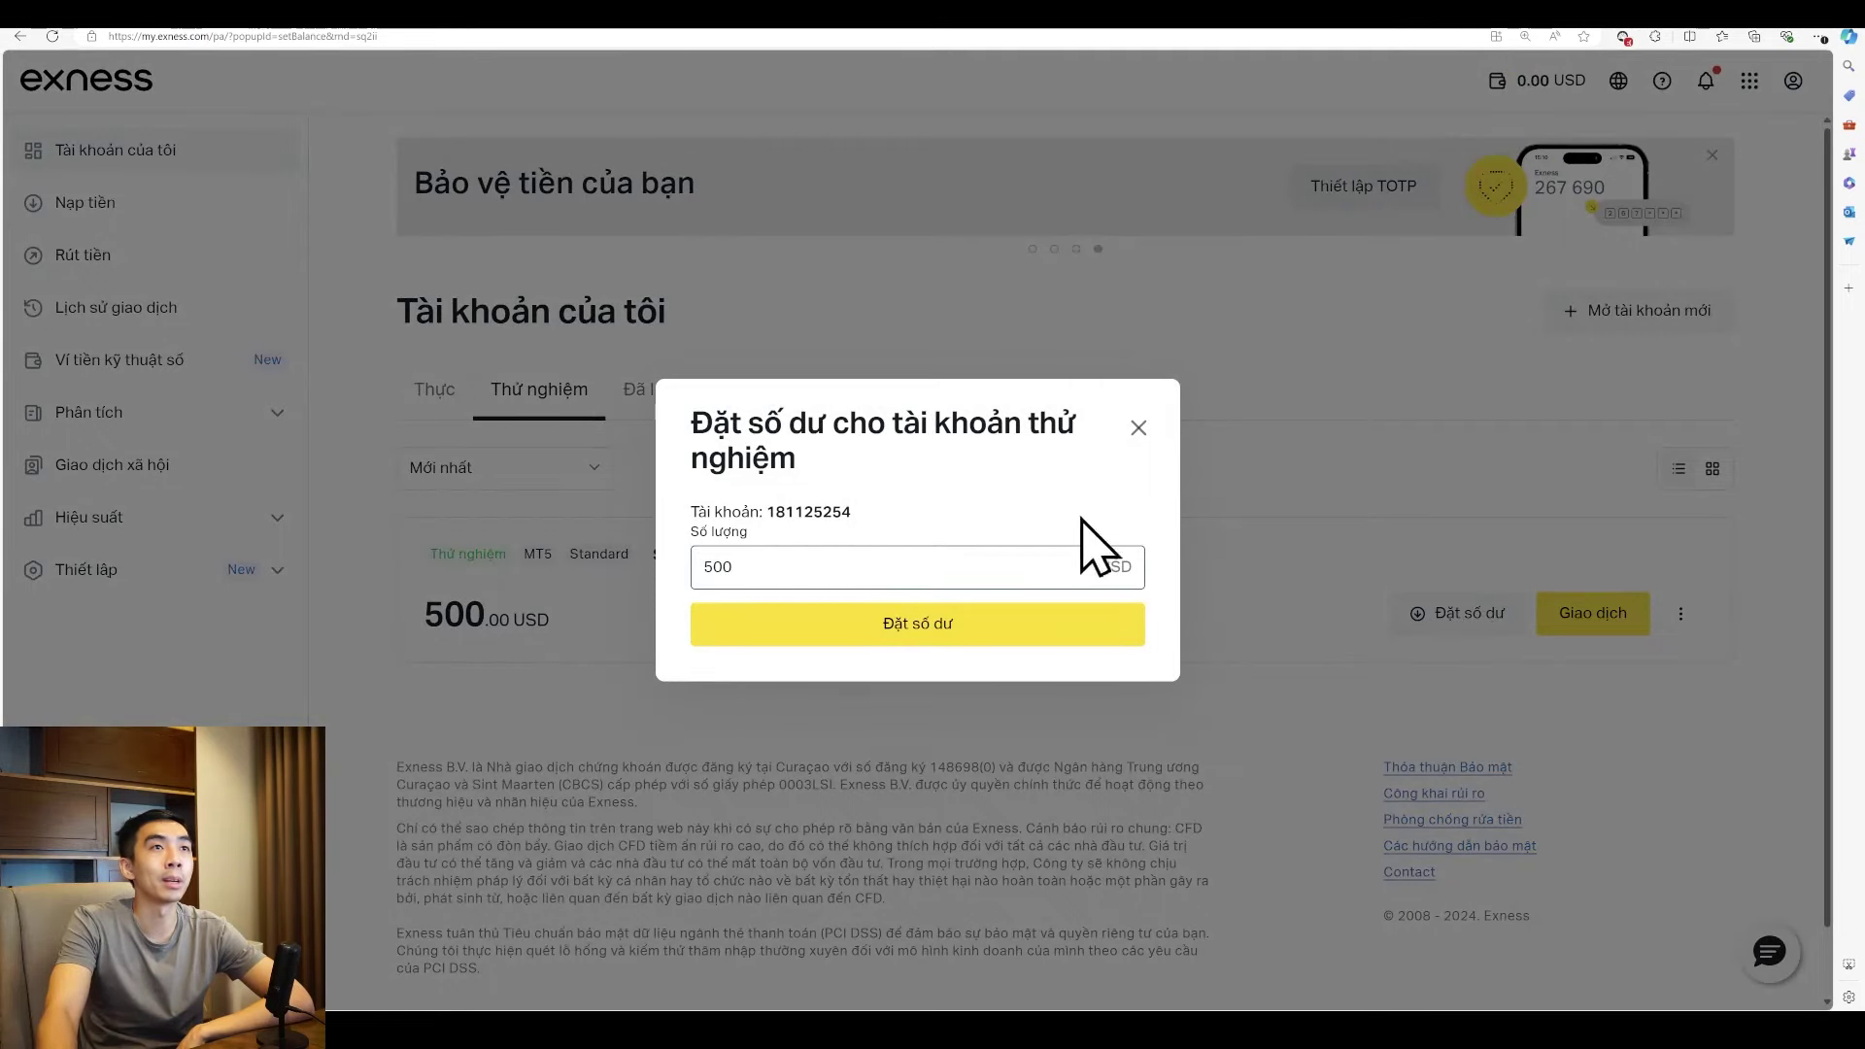
left_click(1134, 428)
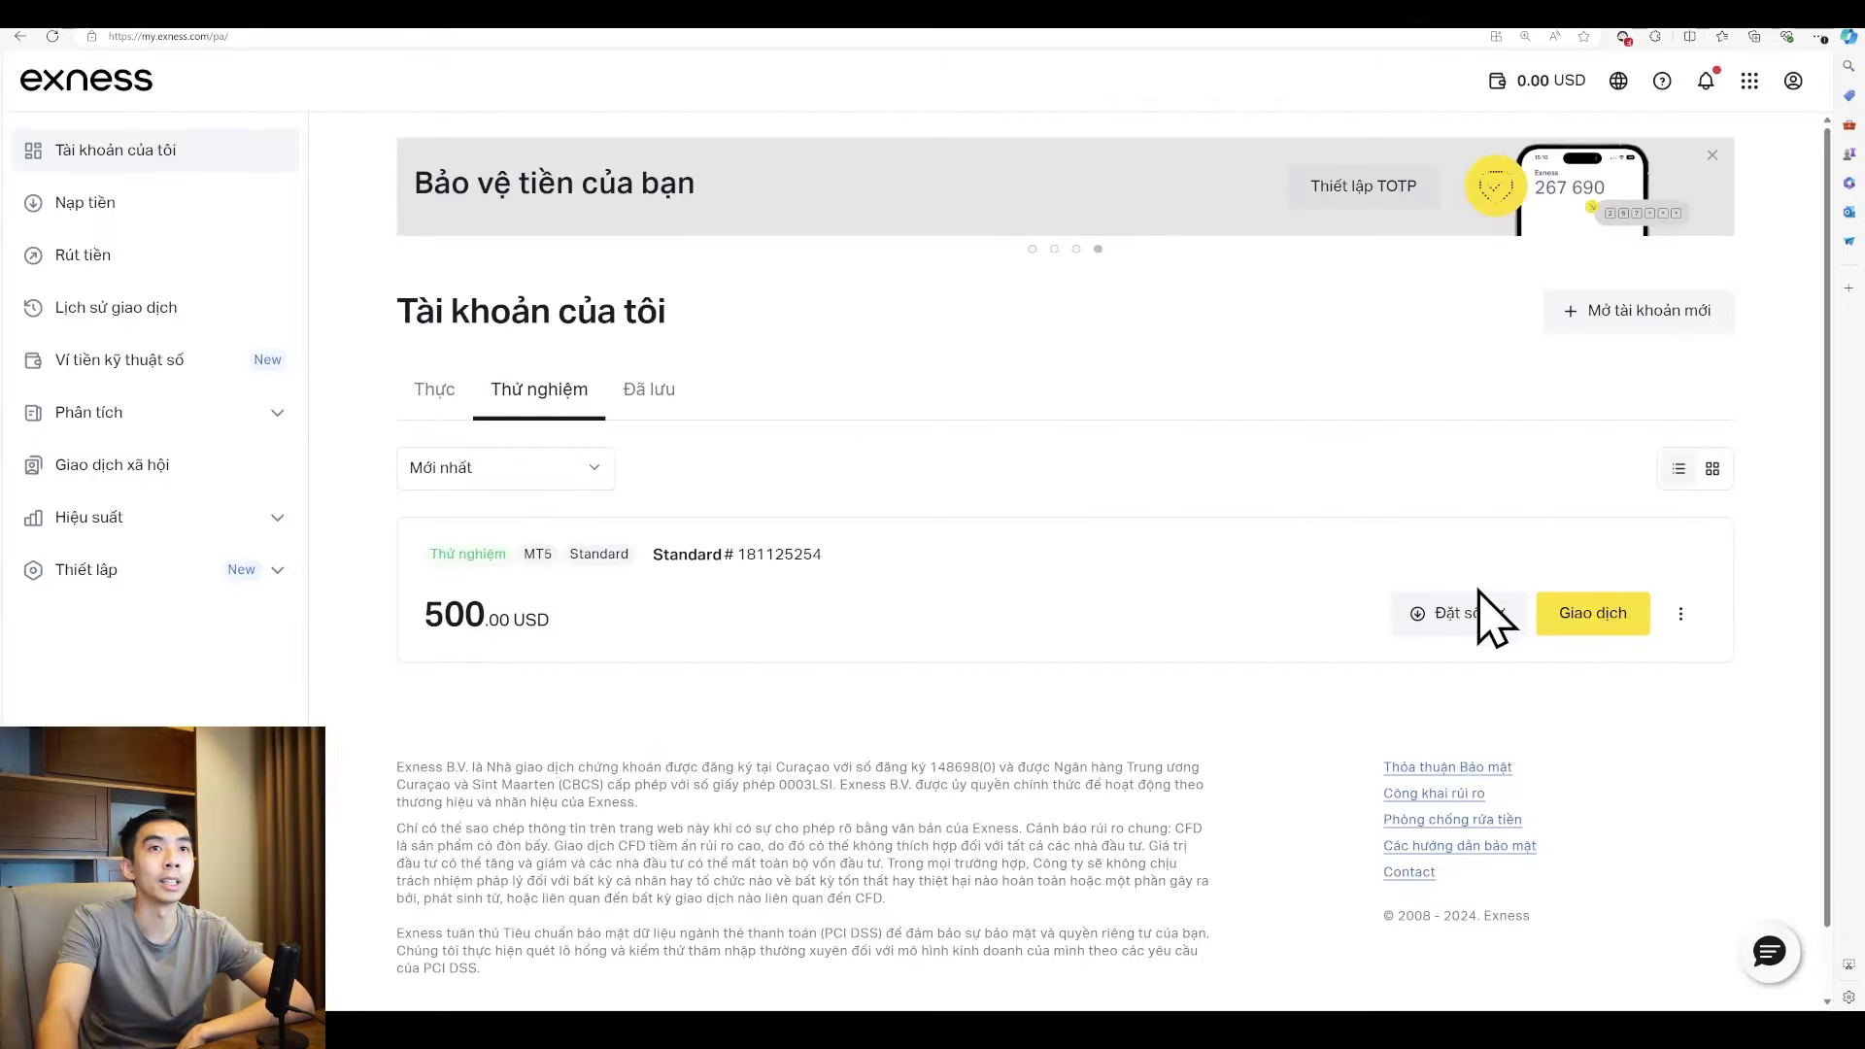
left_click(1566, 614)
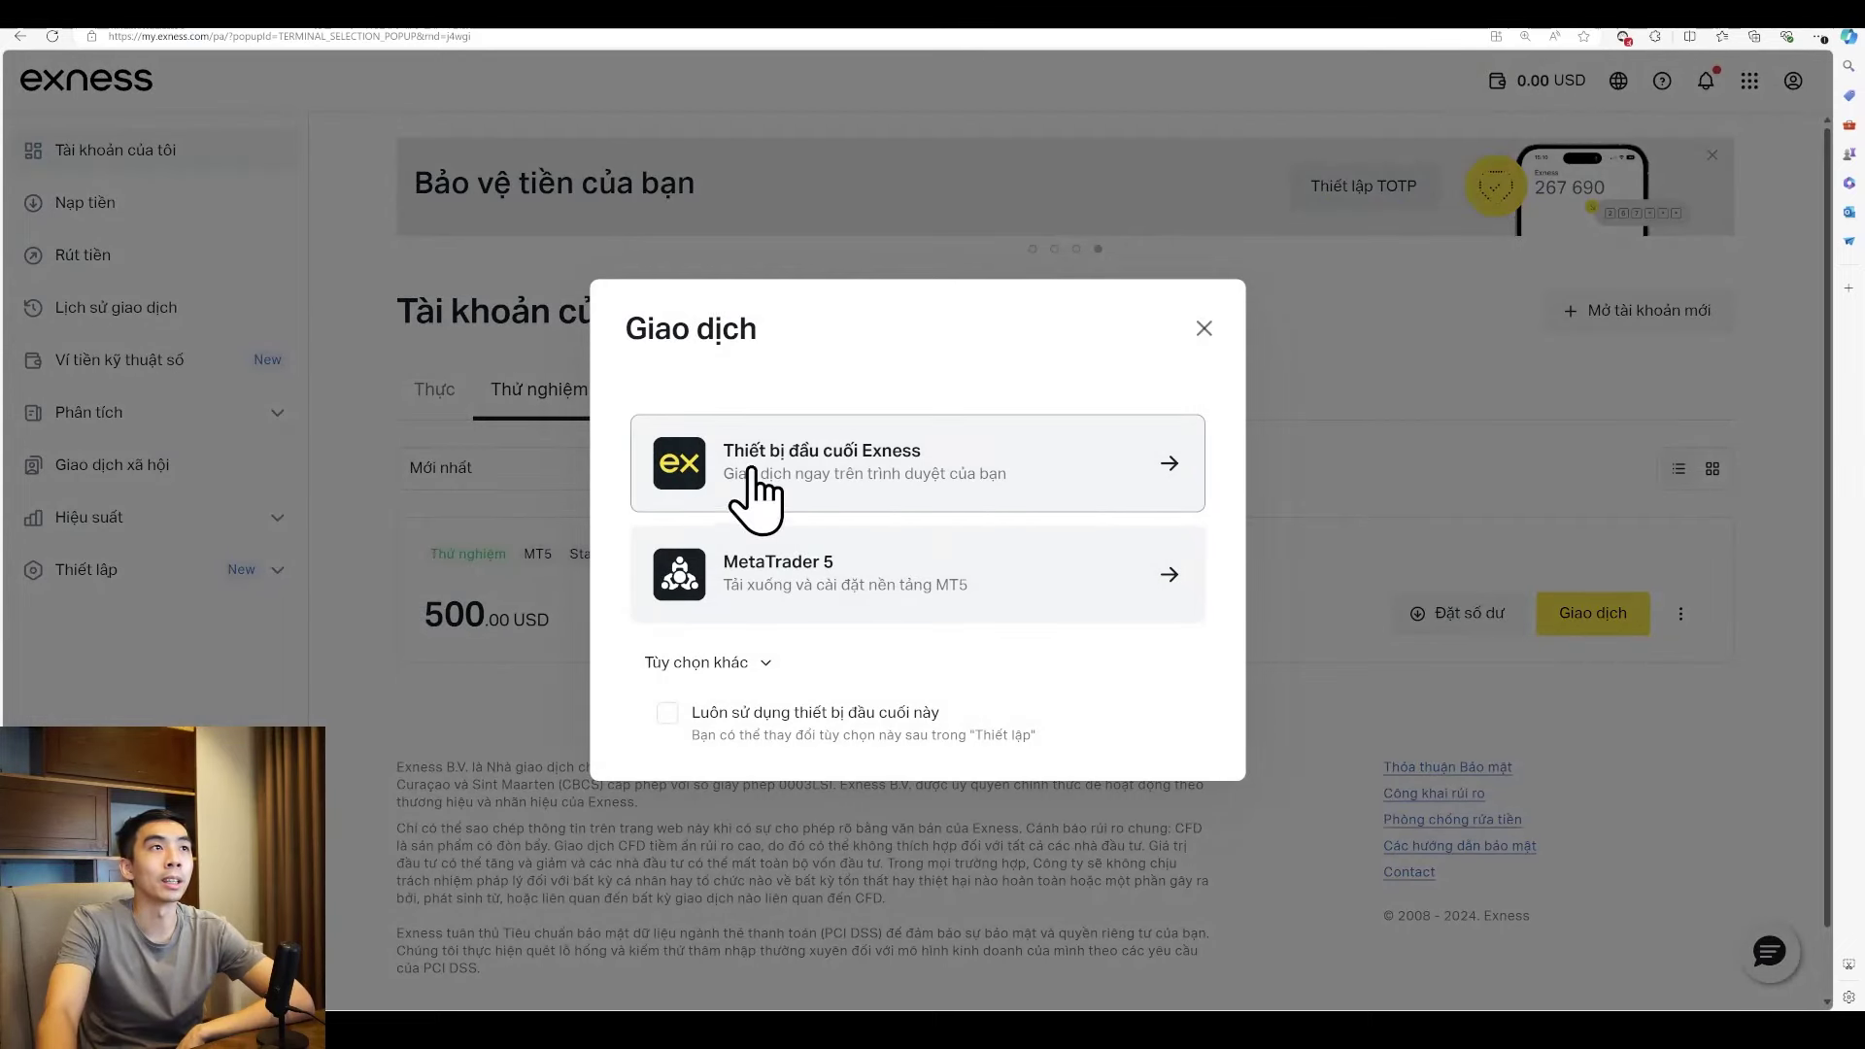
left_click(667, 714)
left_click(952, 505)
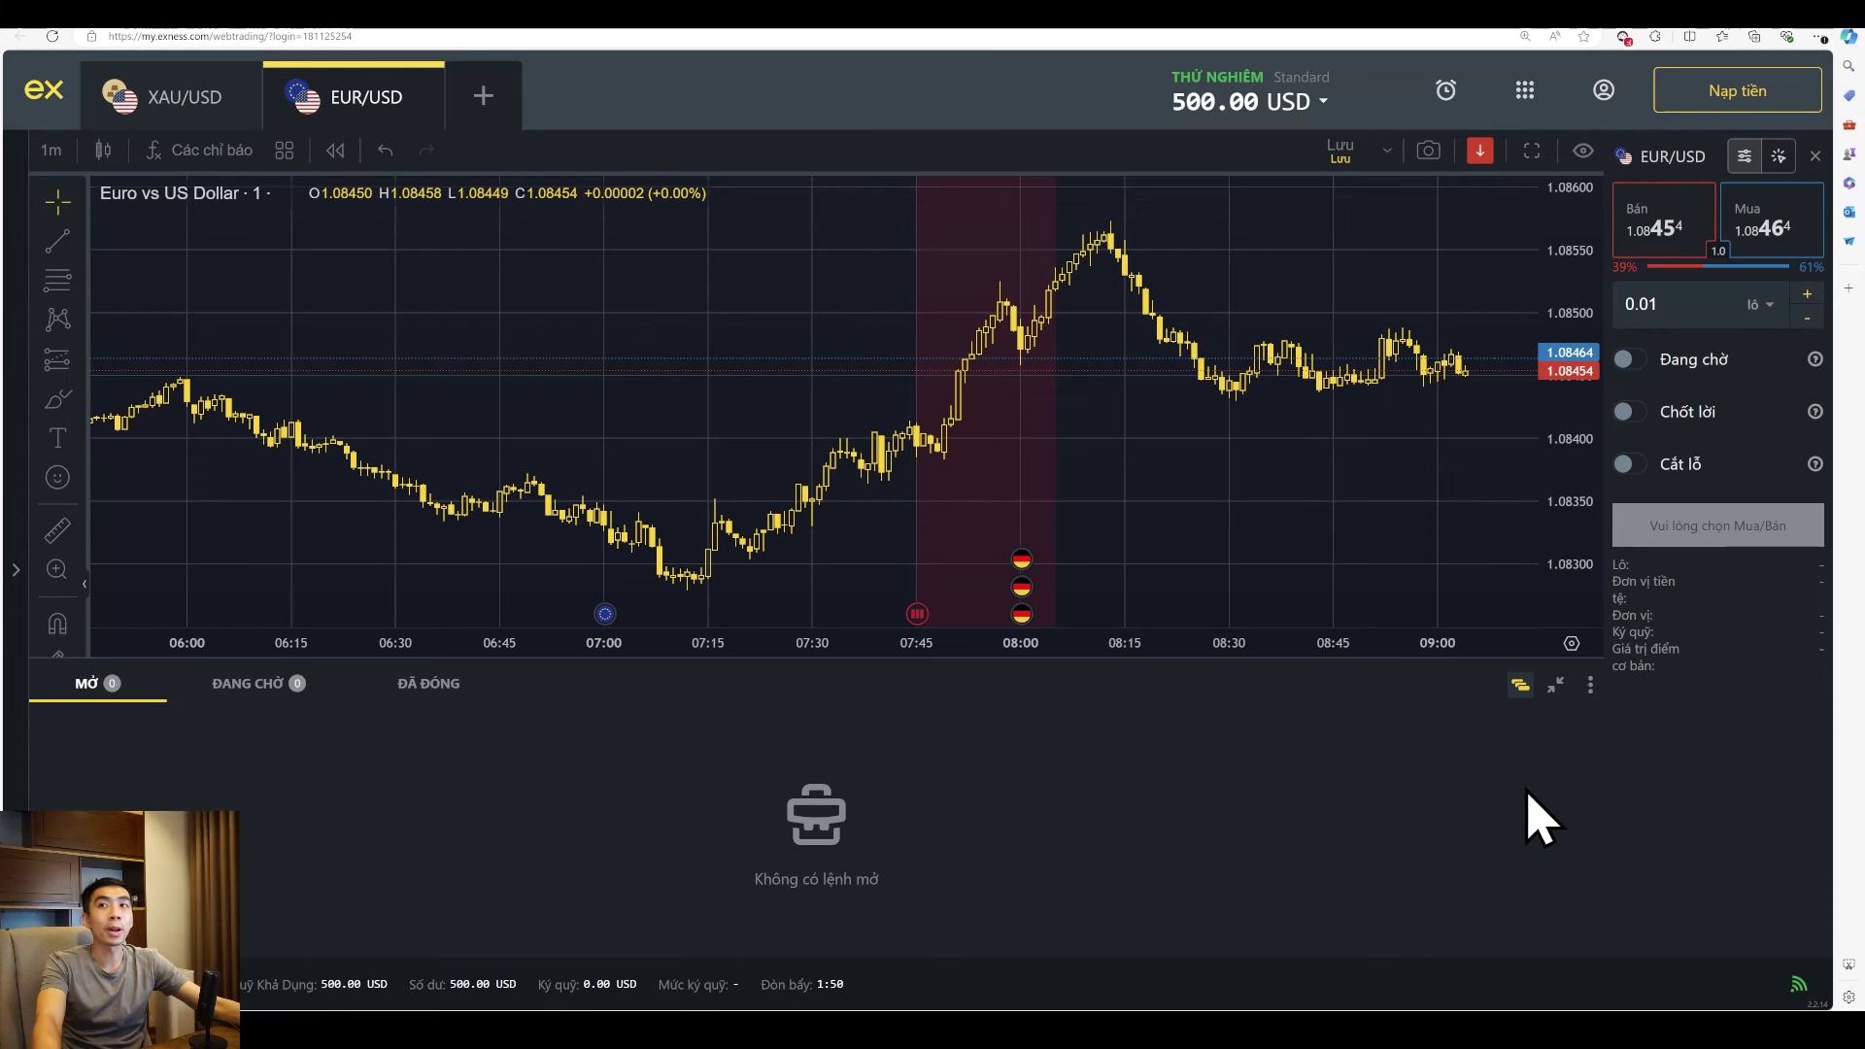
Step: Close the EUR/USD chart and open a 0.01-lot XAU/USD buy at 2,374.918
left_click(274, 79)
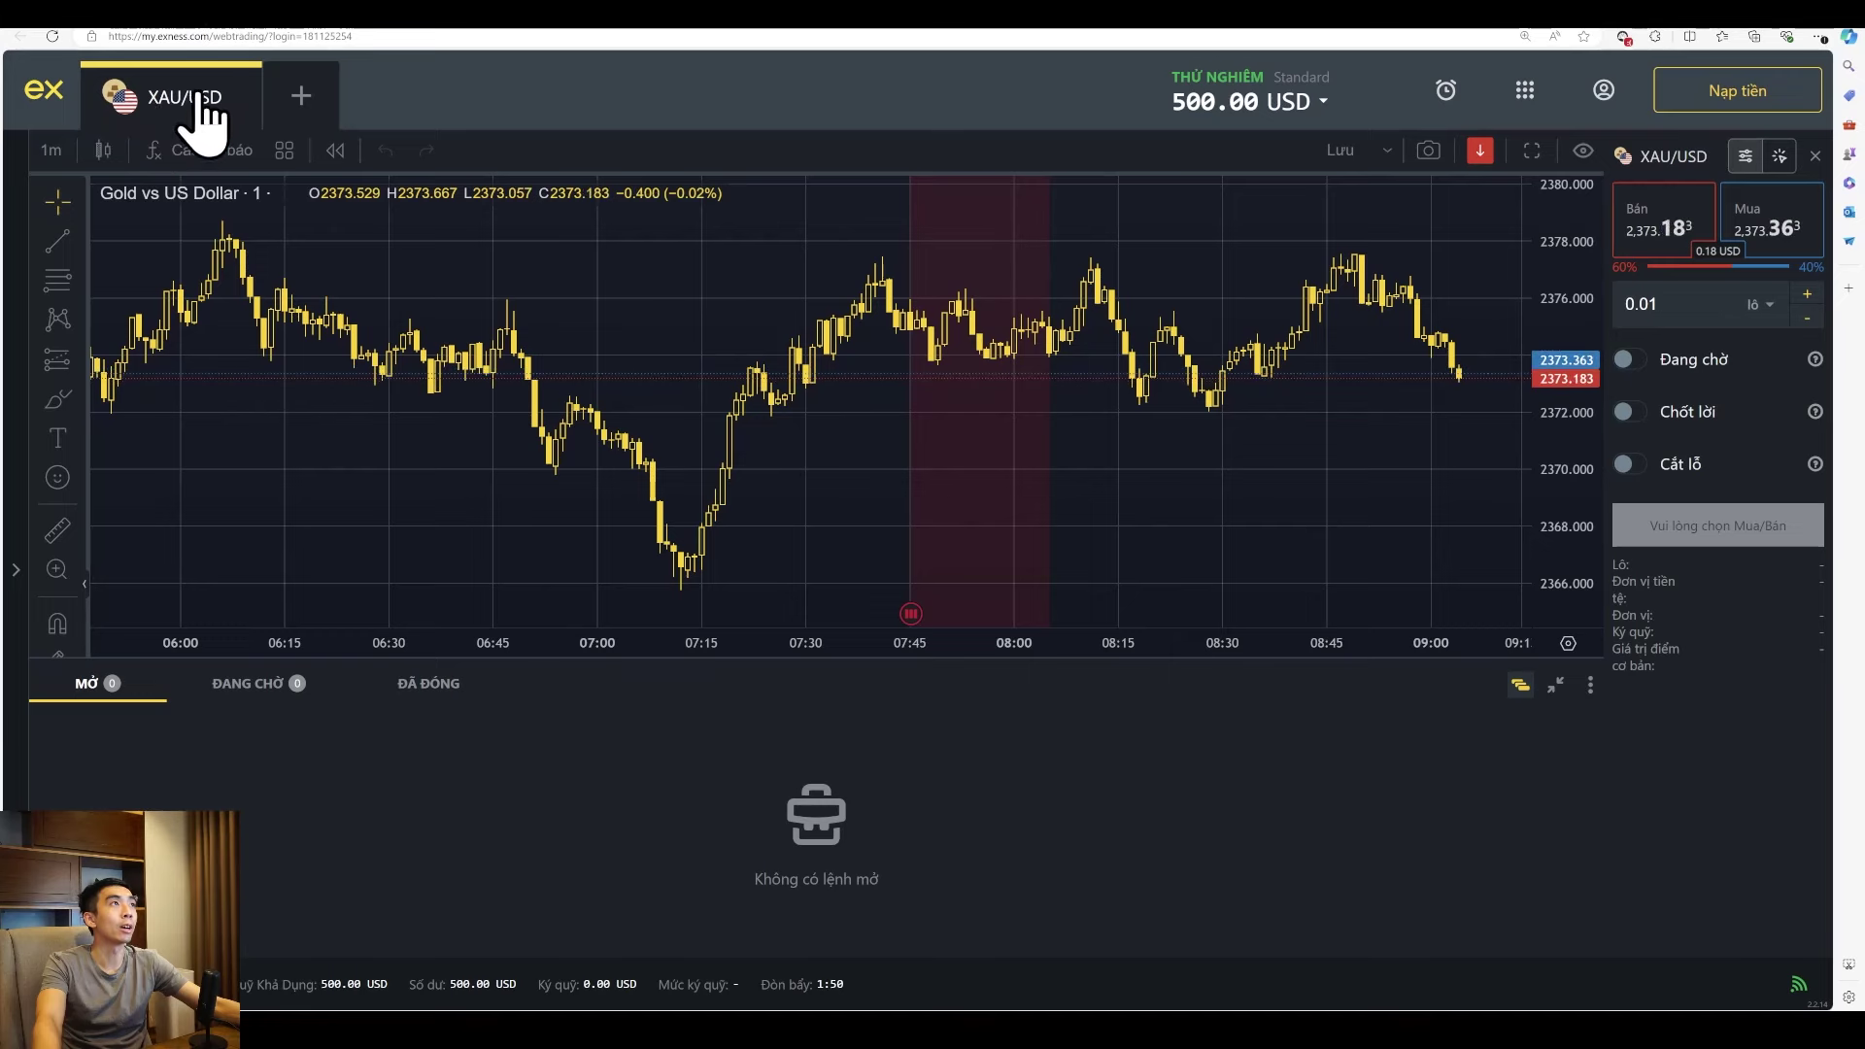
left_click(1771, 233)
left_click(1746, 526)
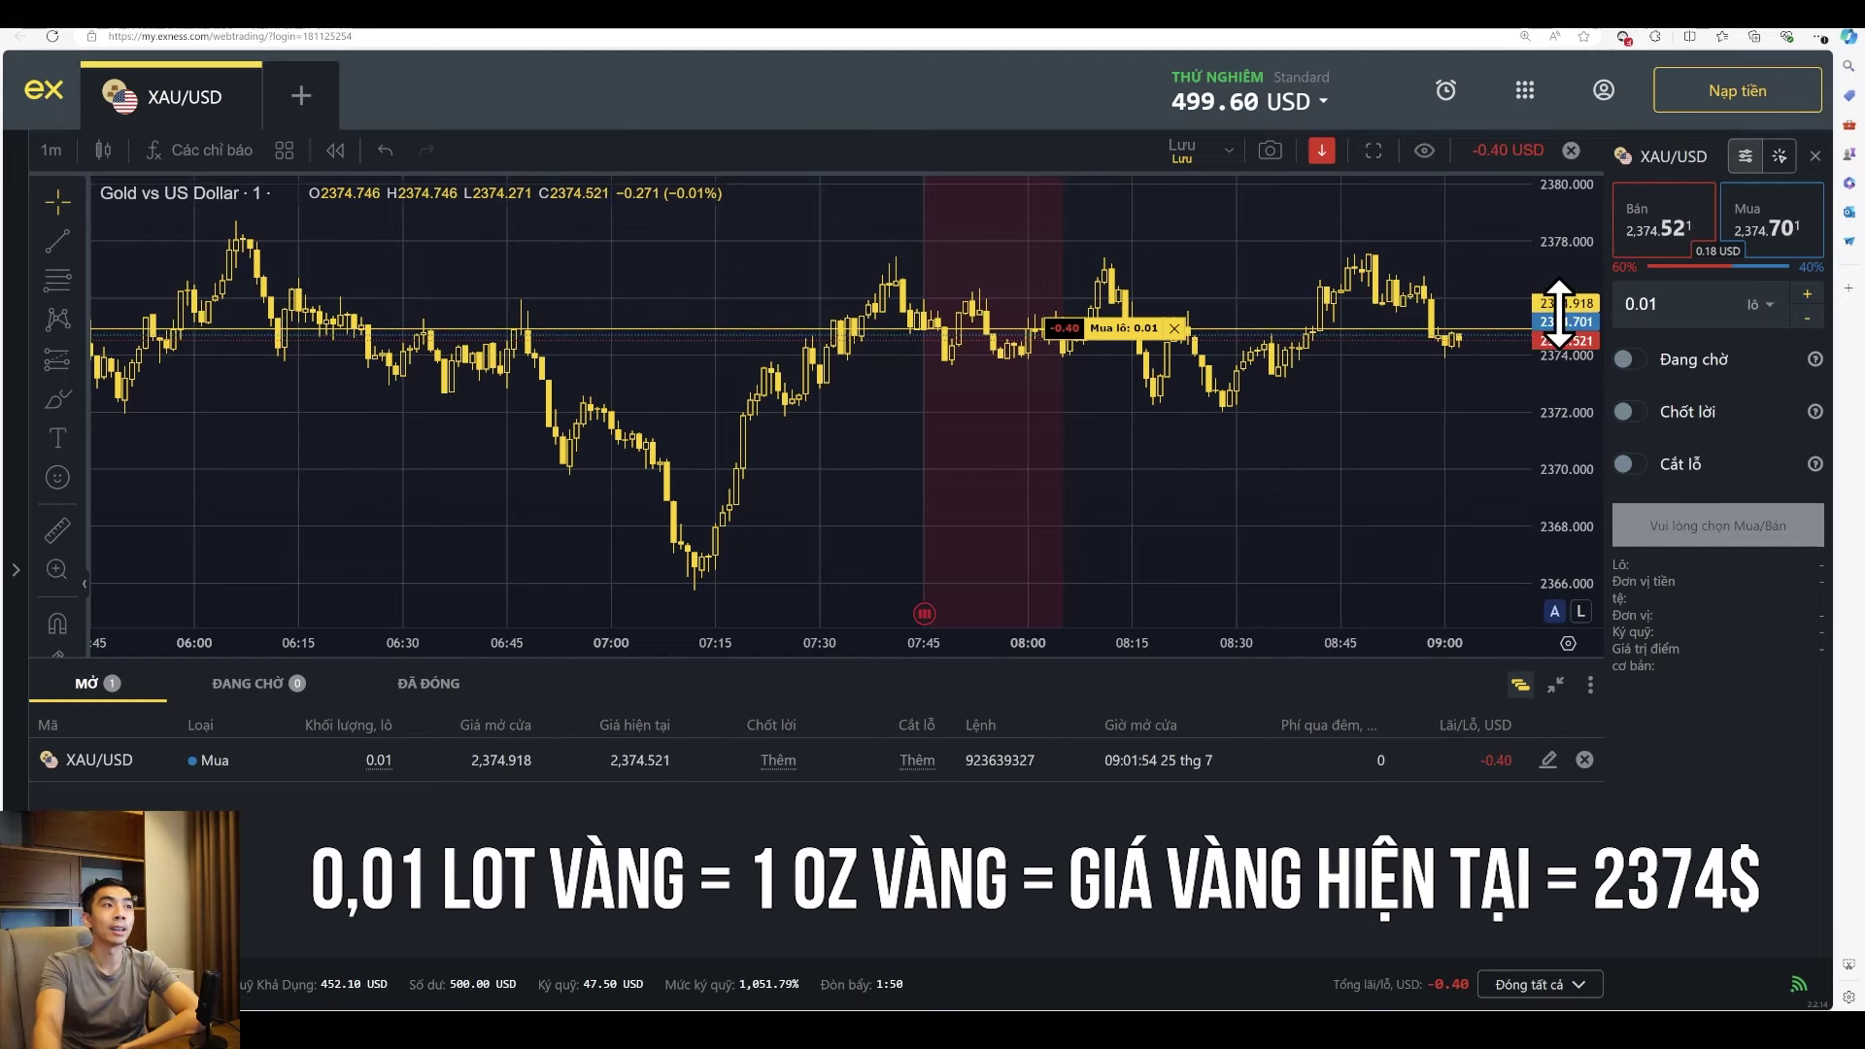
mouse_move(390, 767)
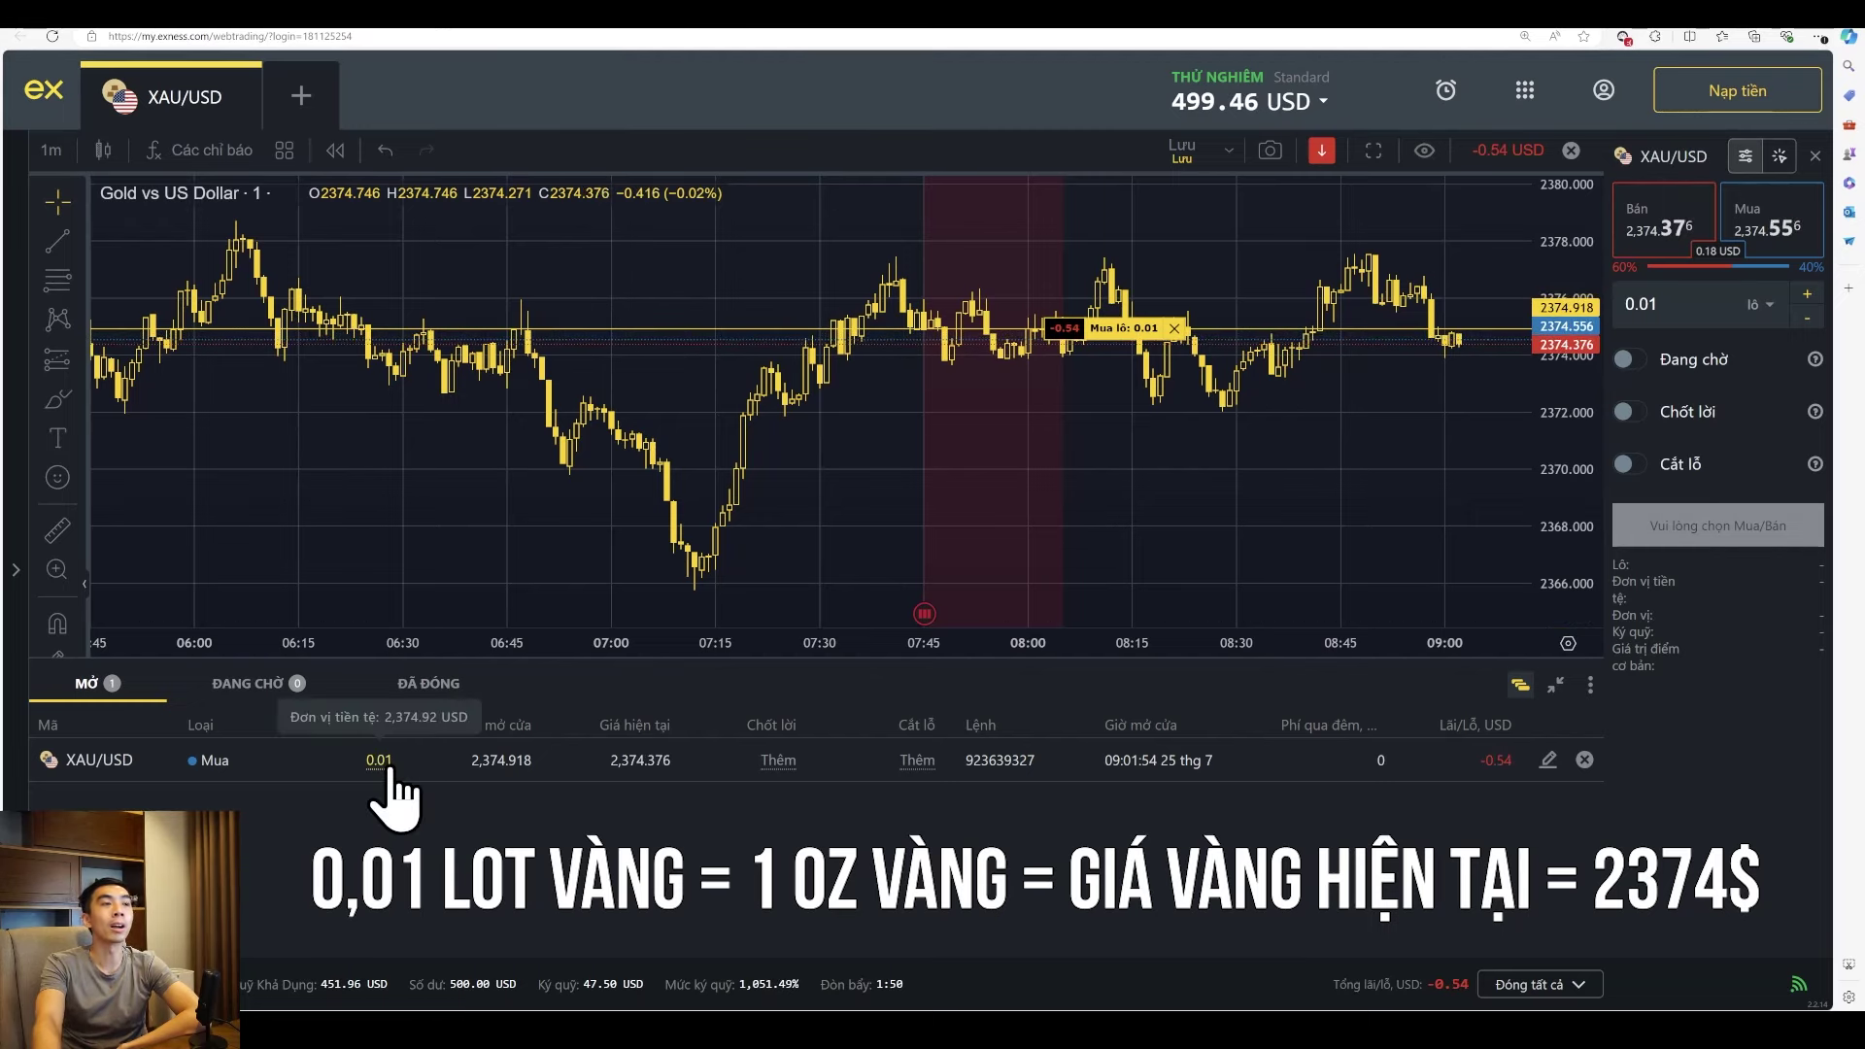
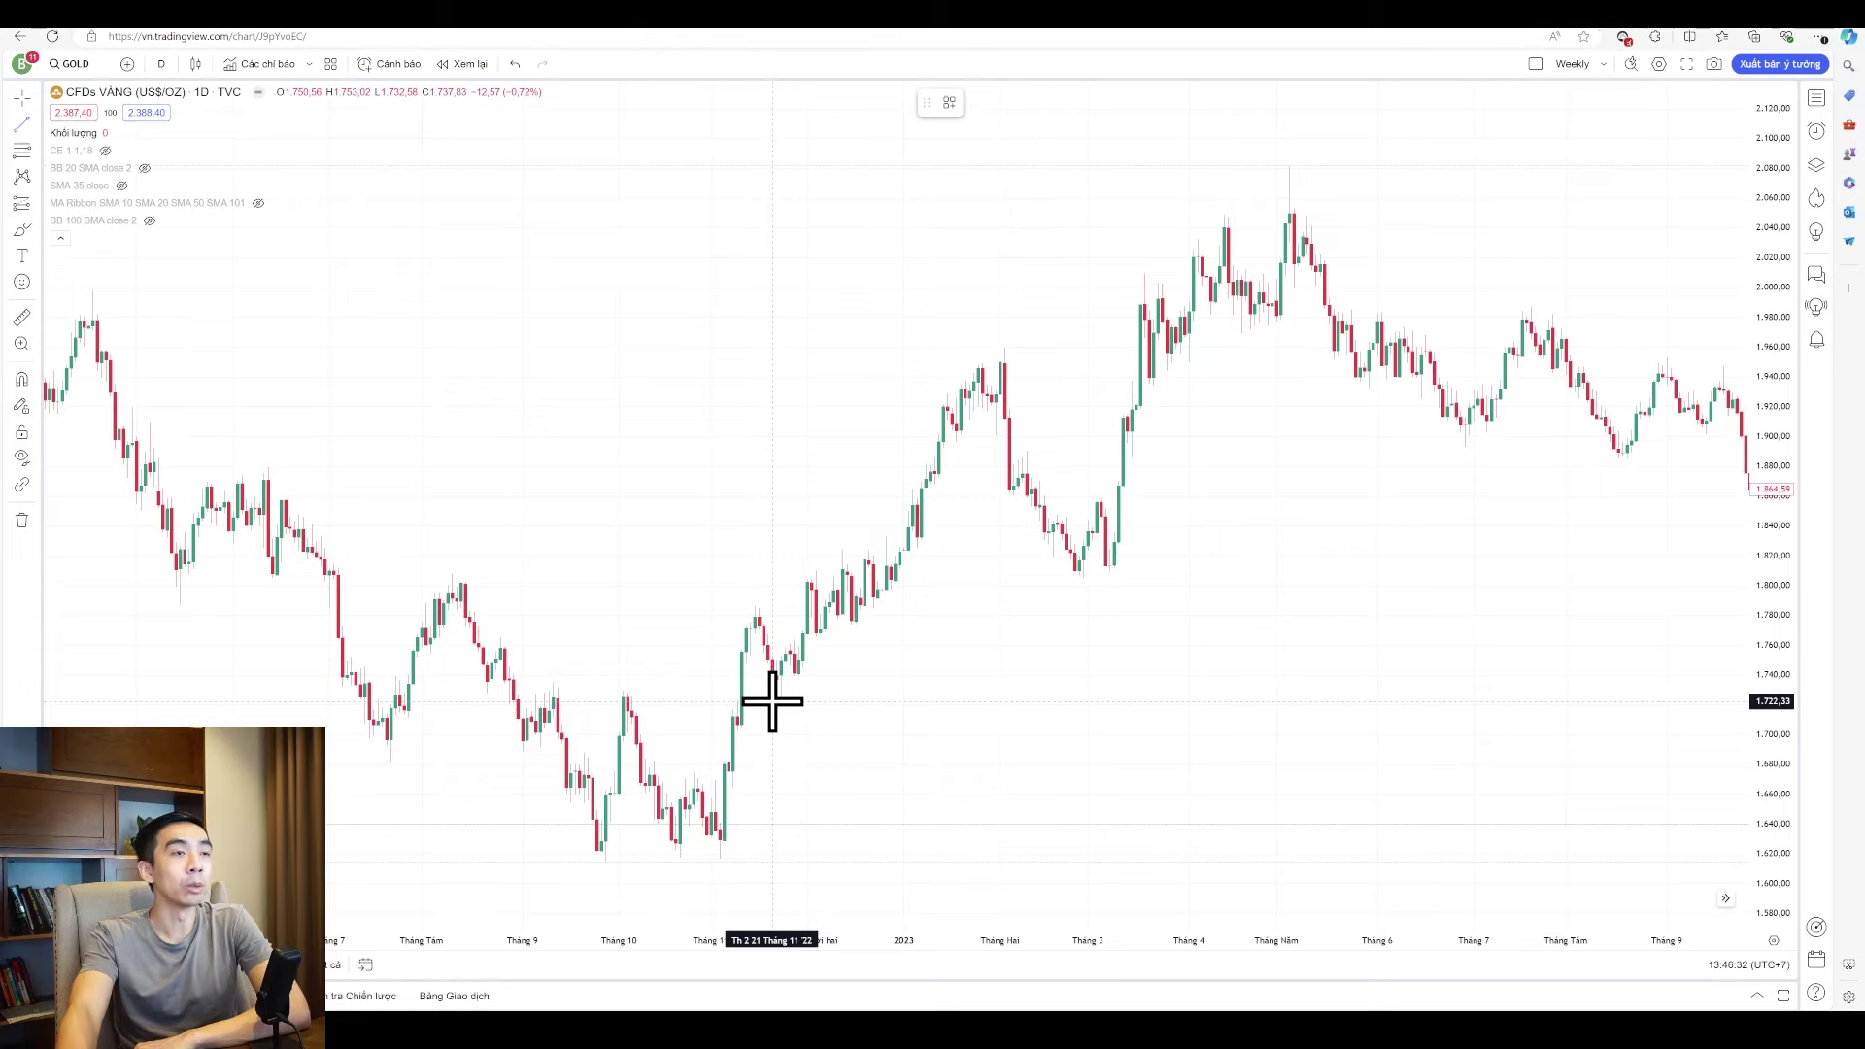
Step: Draw lower and upper trend lines along the late-2022 rally, snapping the lower line's start to the swing low
left_click(569, 824)
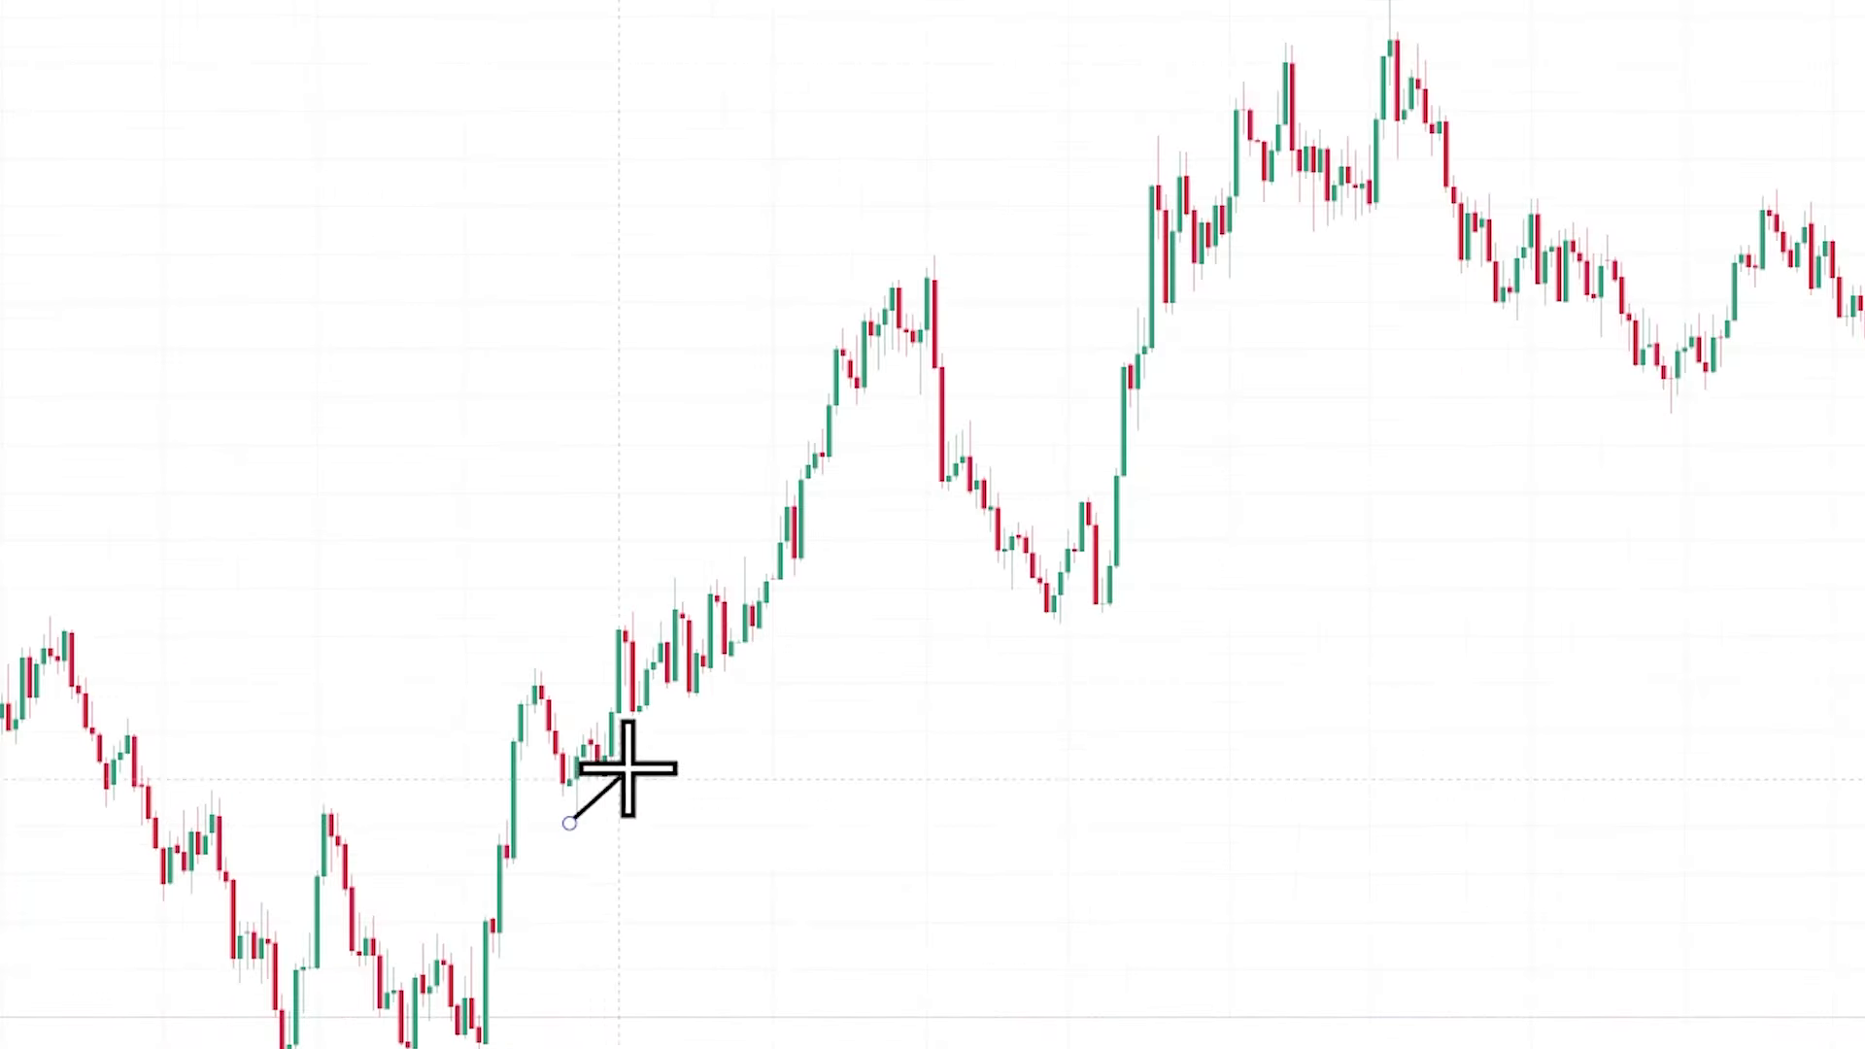
left_click(786, 623)
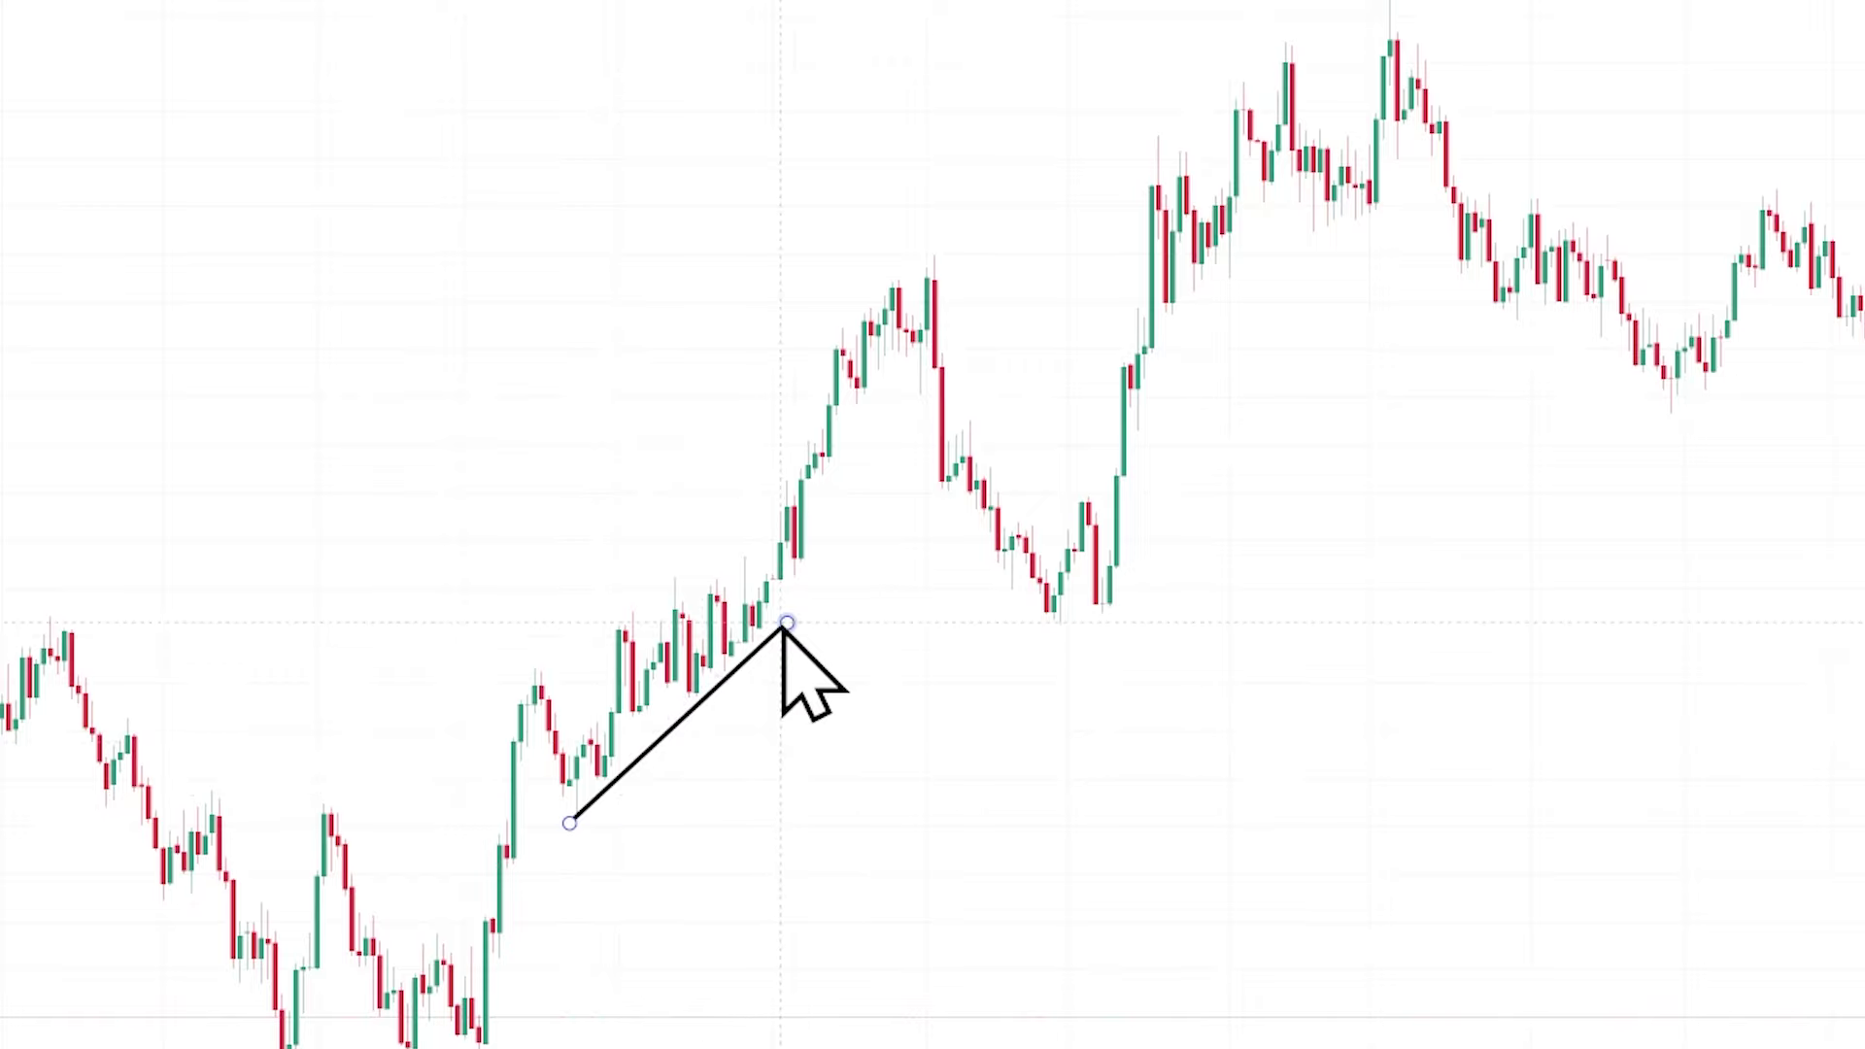
left_click(759, 553)
left_click(506, 687)
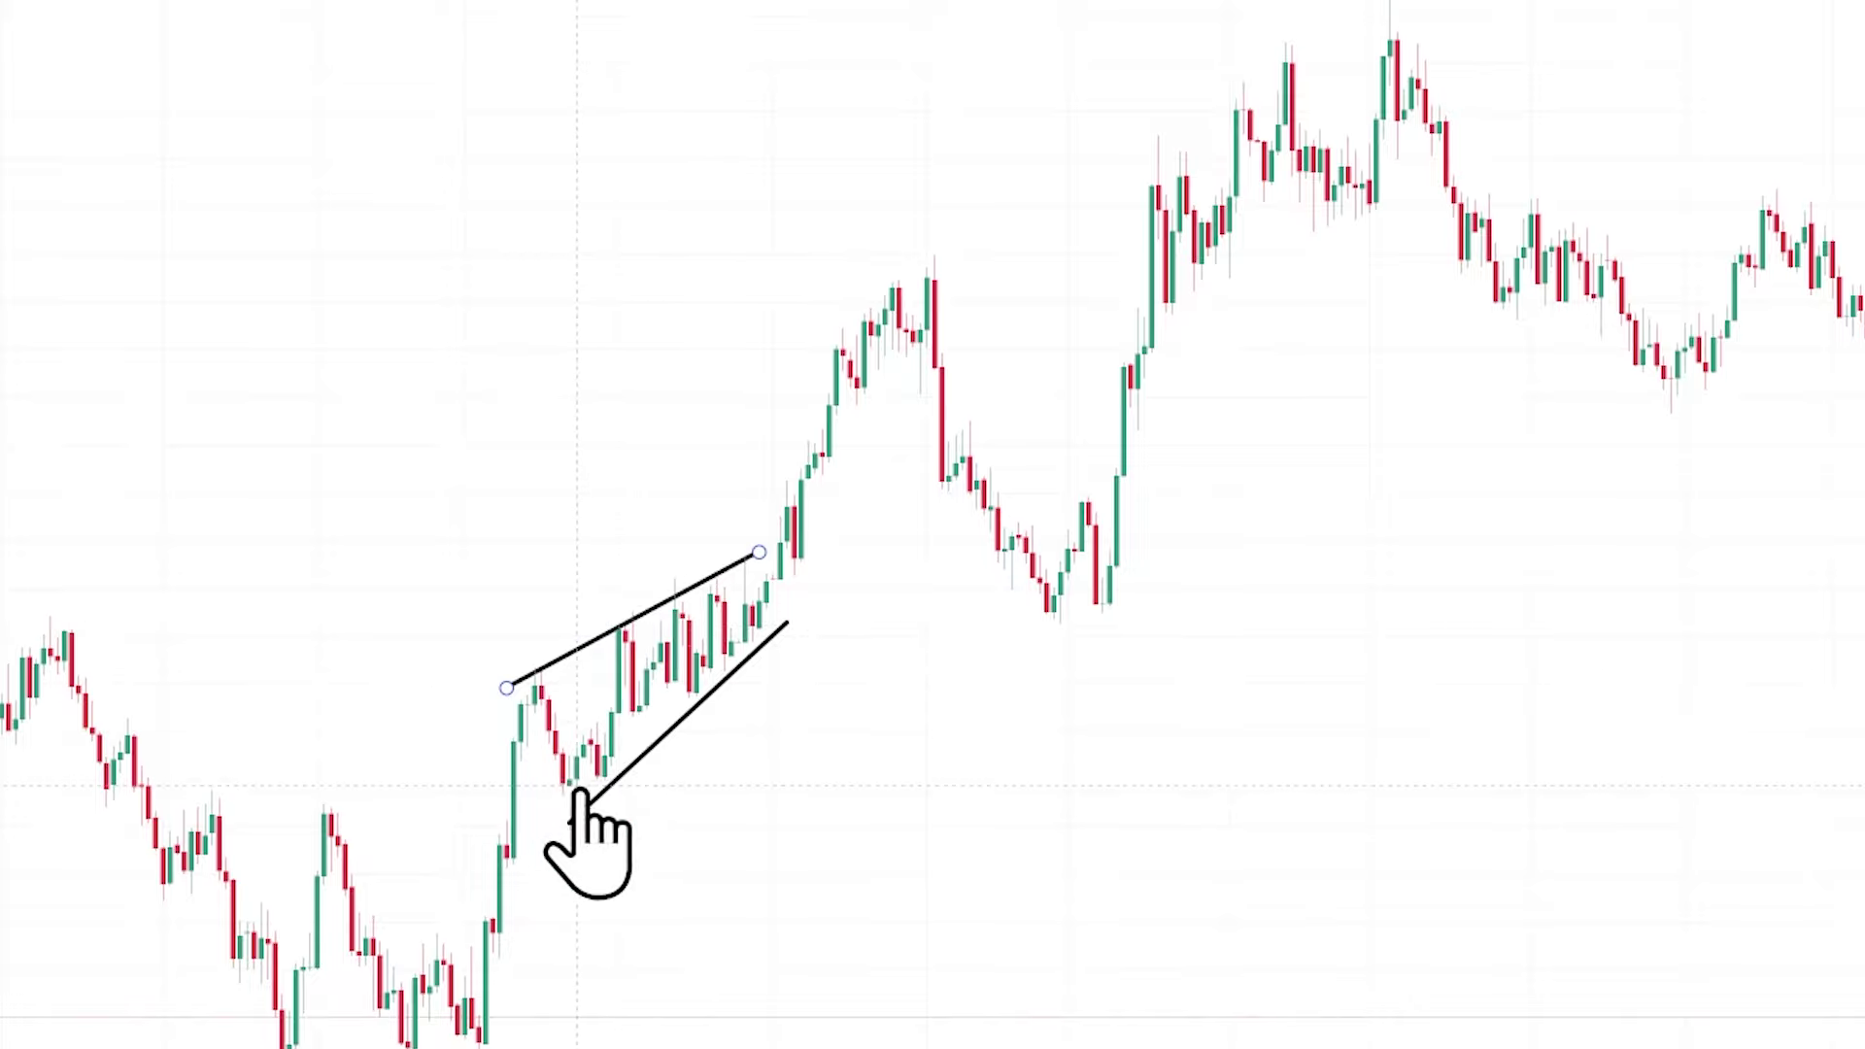
left_click_drag(578, 789, 569, 822)
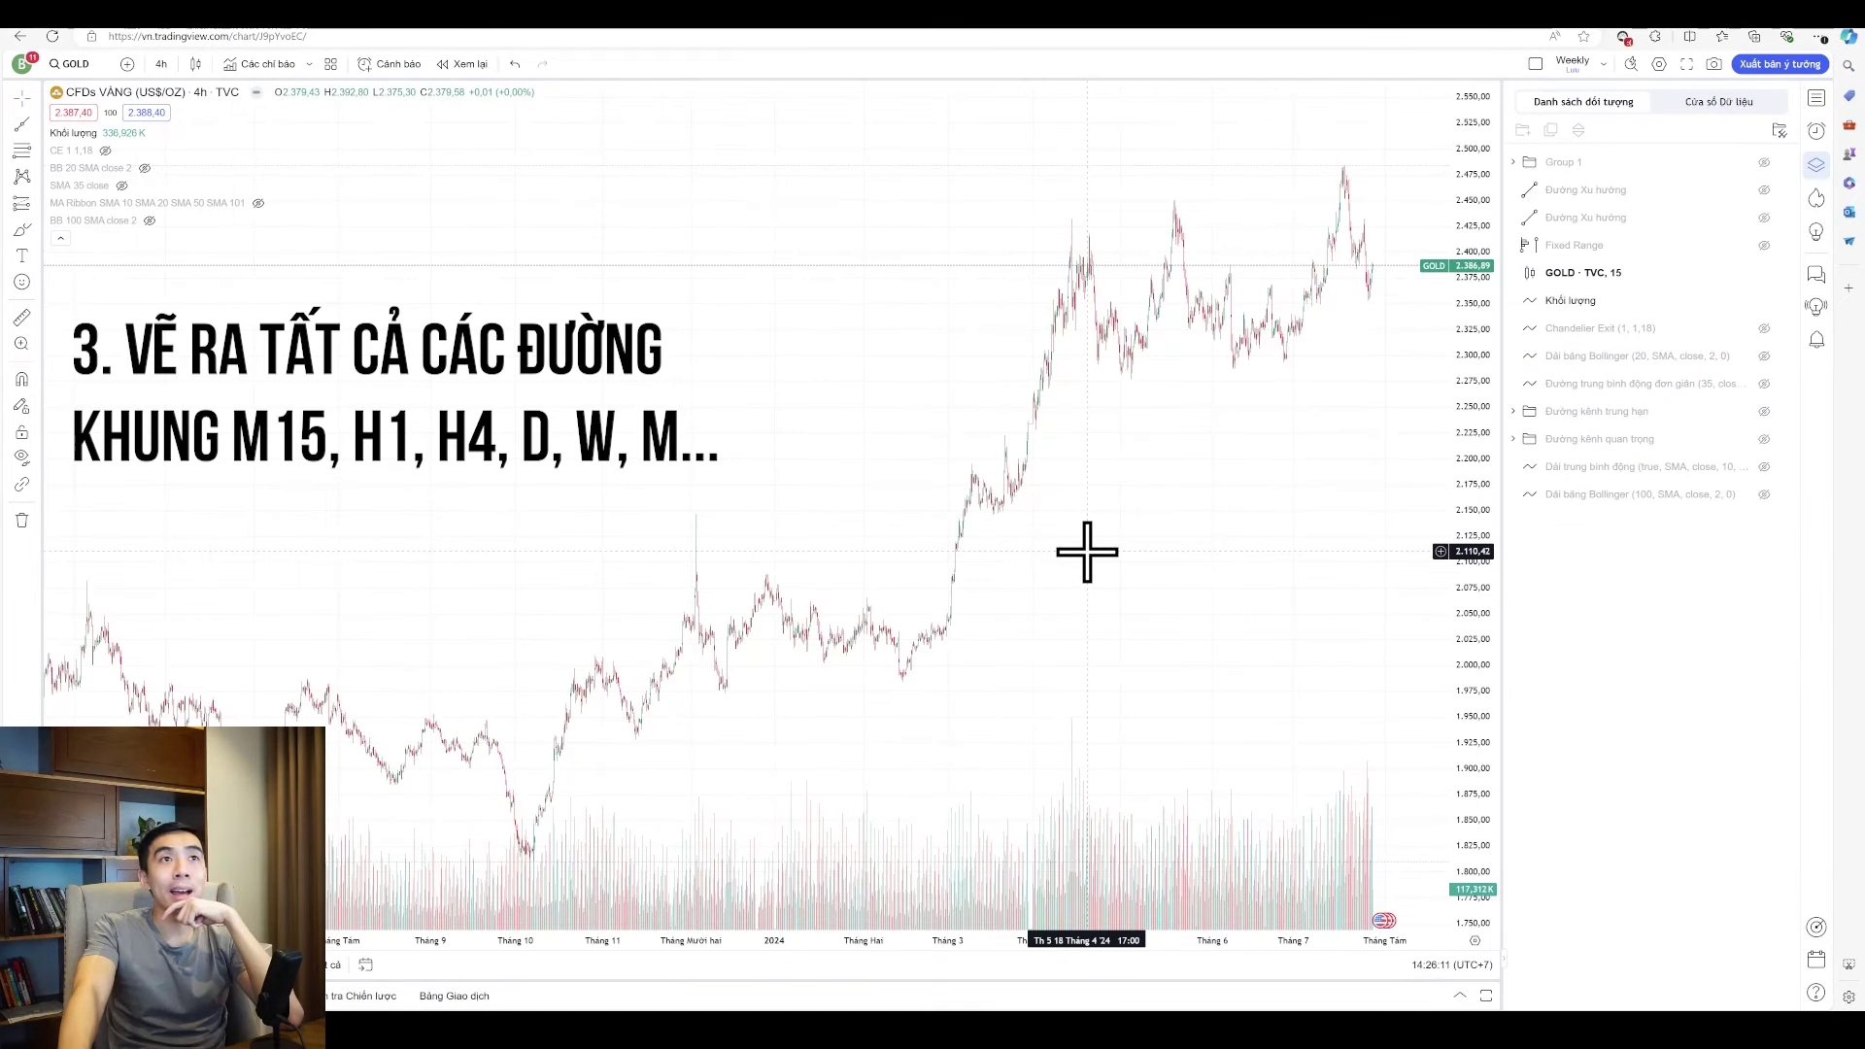
Step: Switch to 15-minute candles and draw a support ray from a recent low through a higher low
scroll(1087, 551, "up", 5)
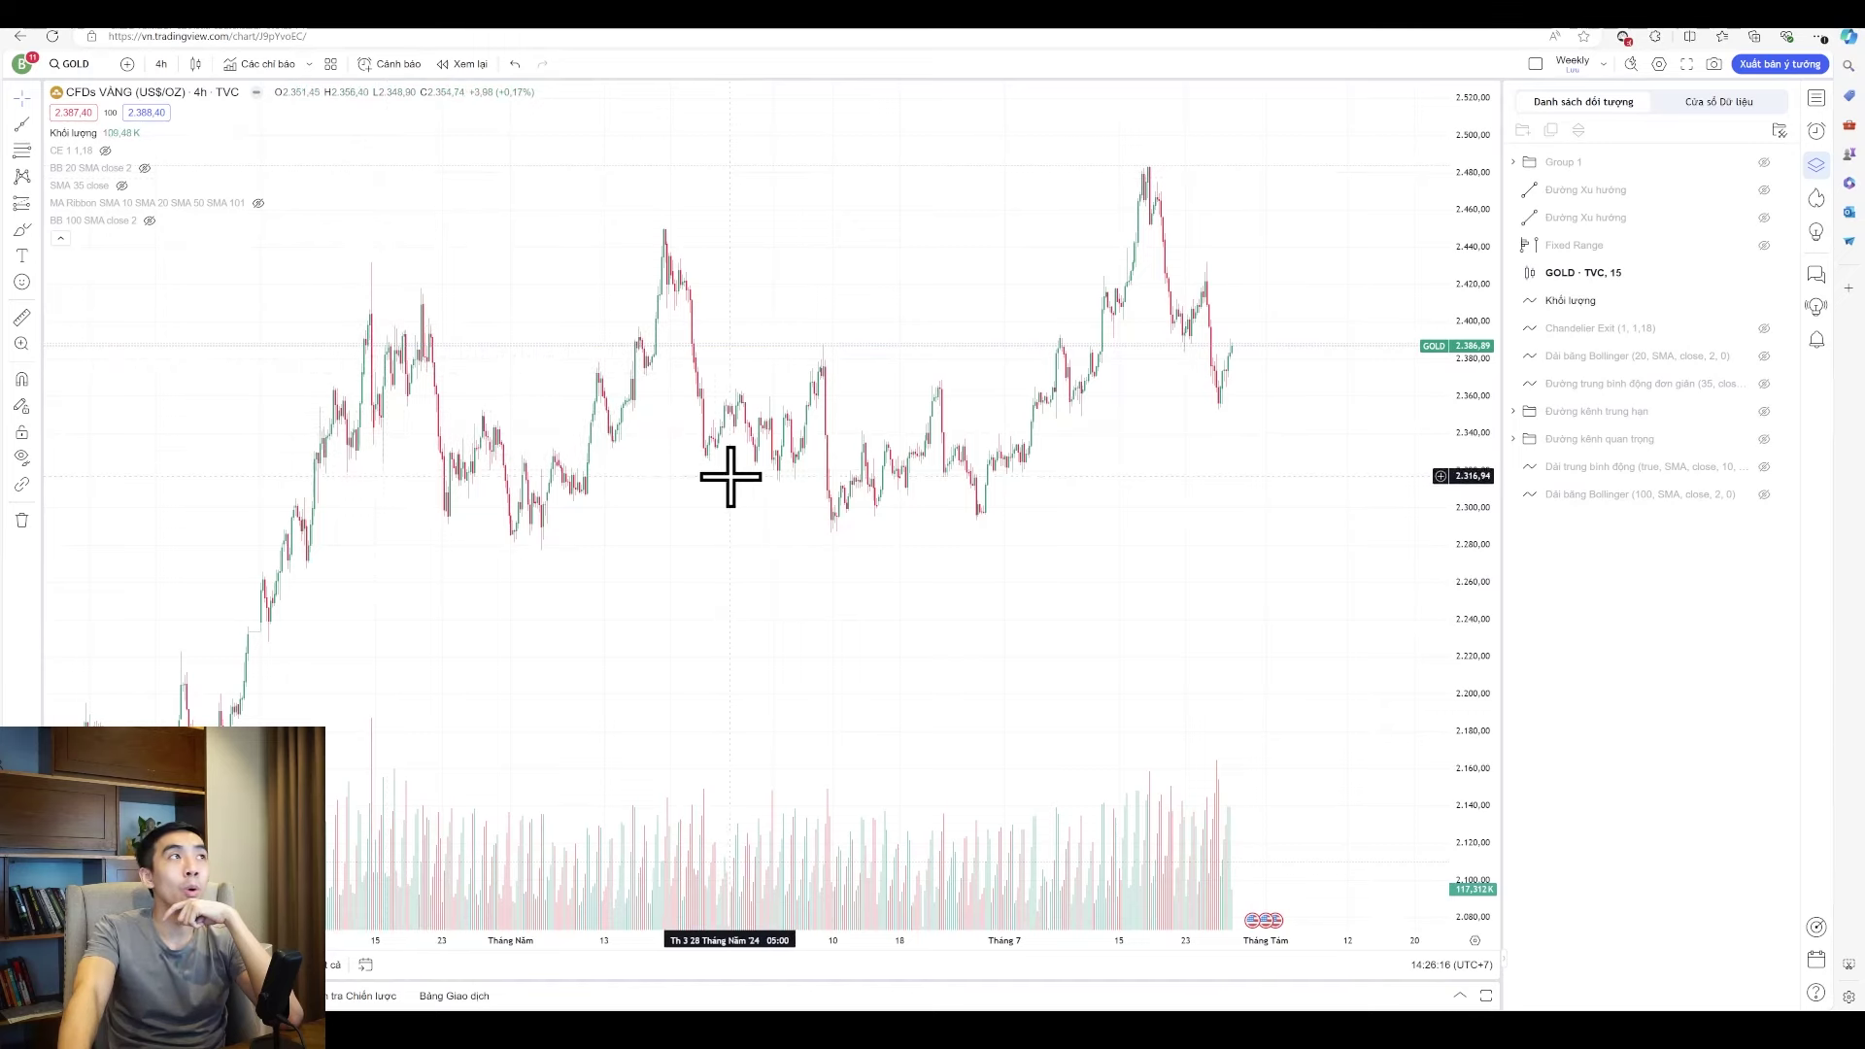
left_click(161, 65)
left_click(203, 530)
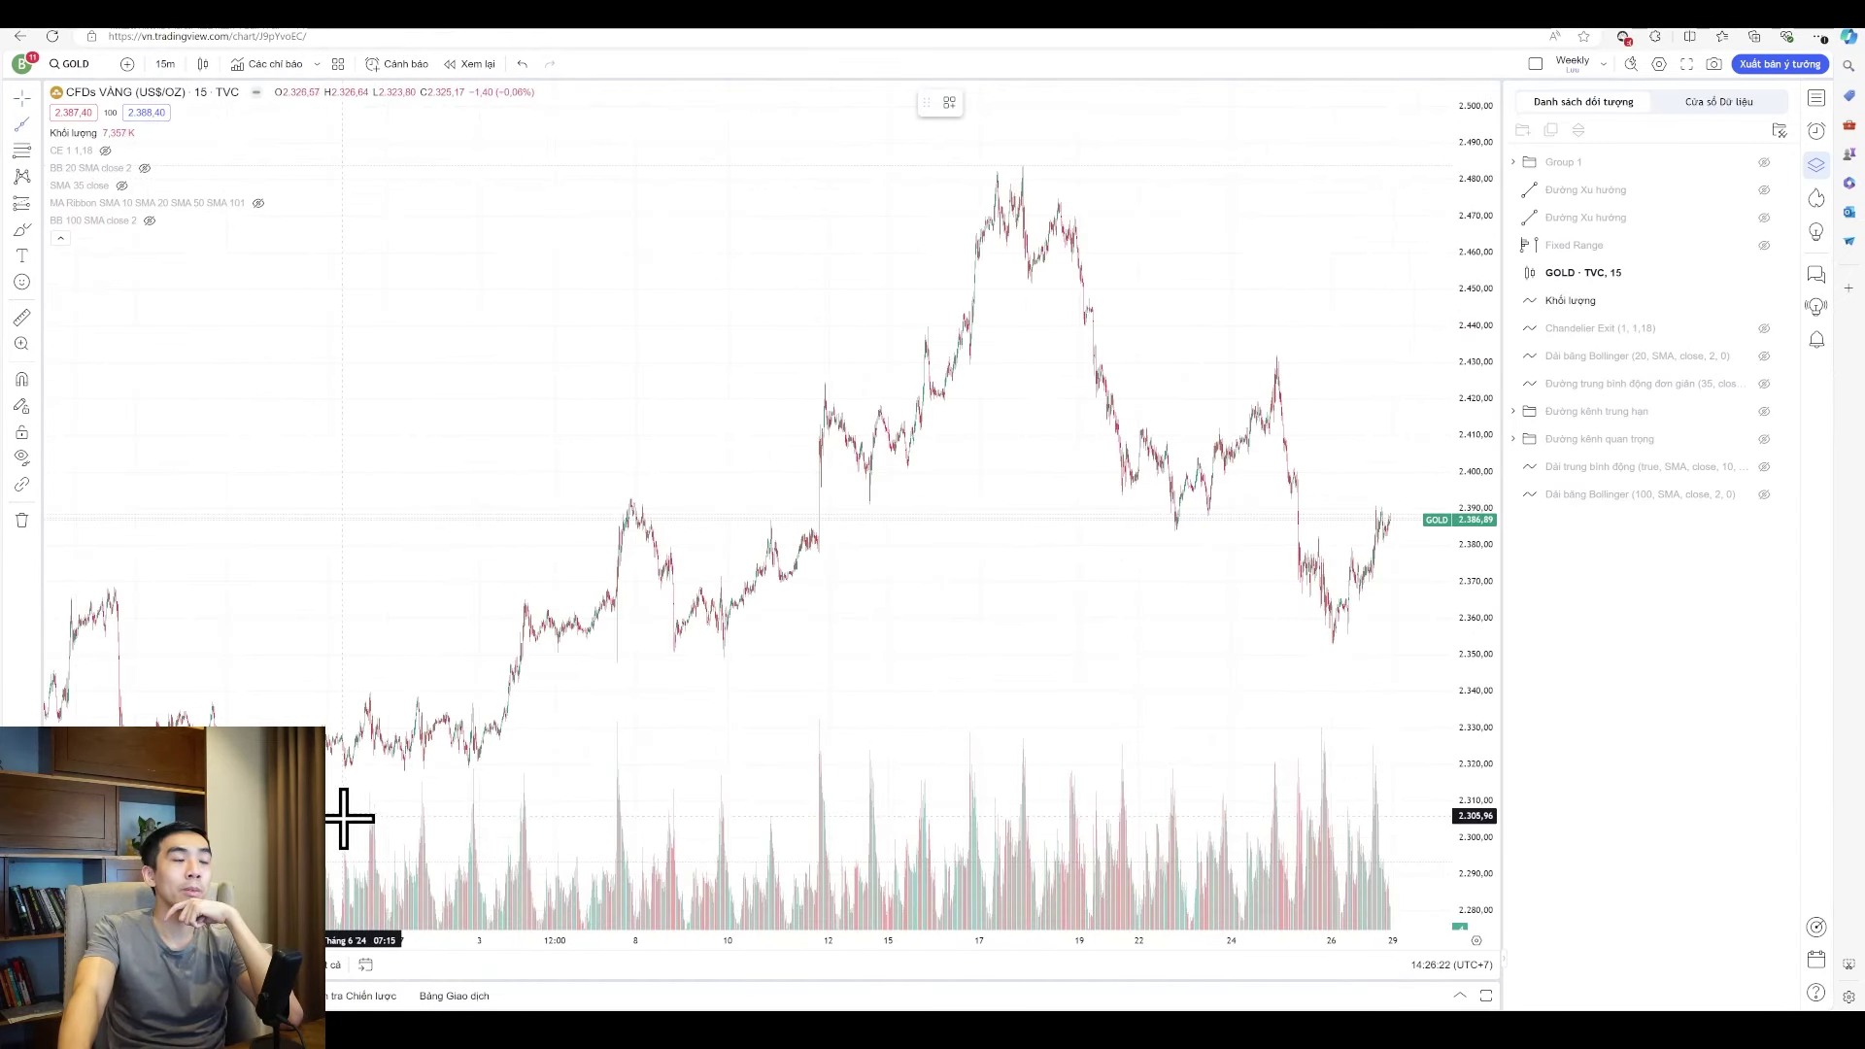
key("ctrl+z")
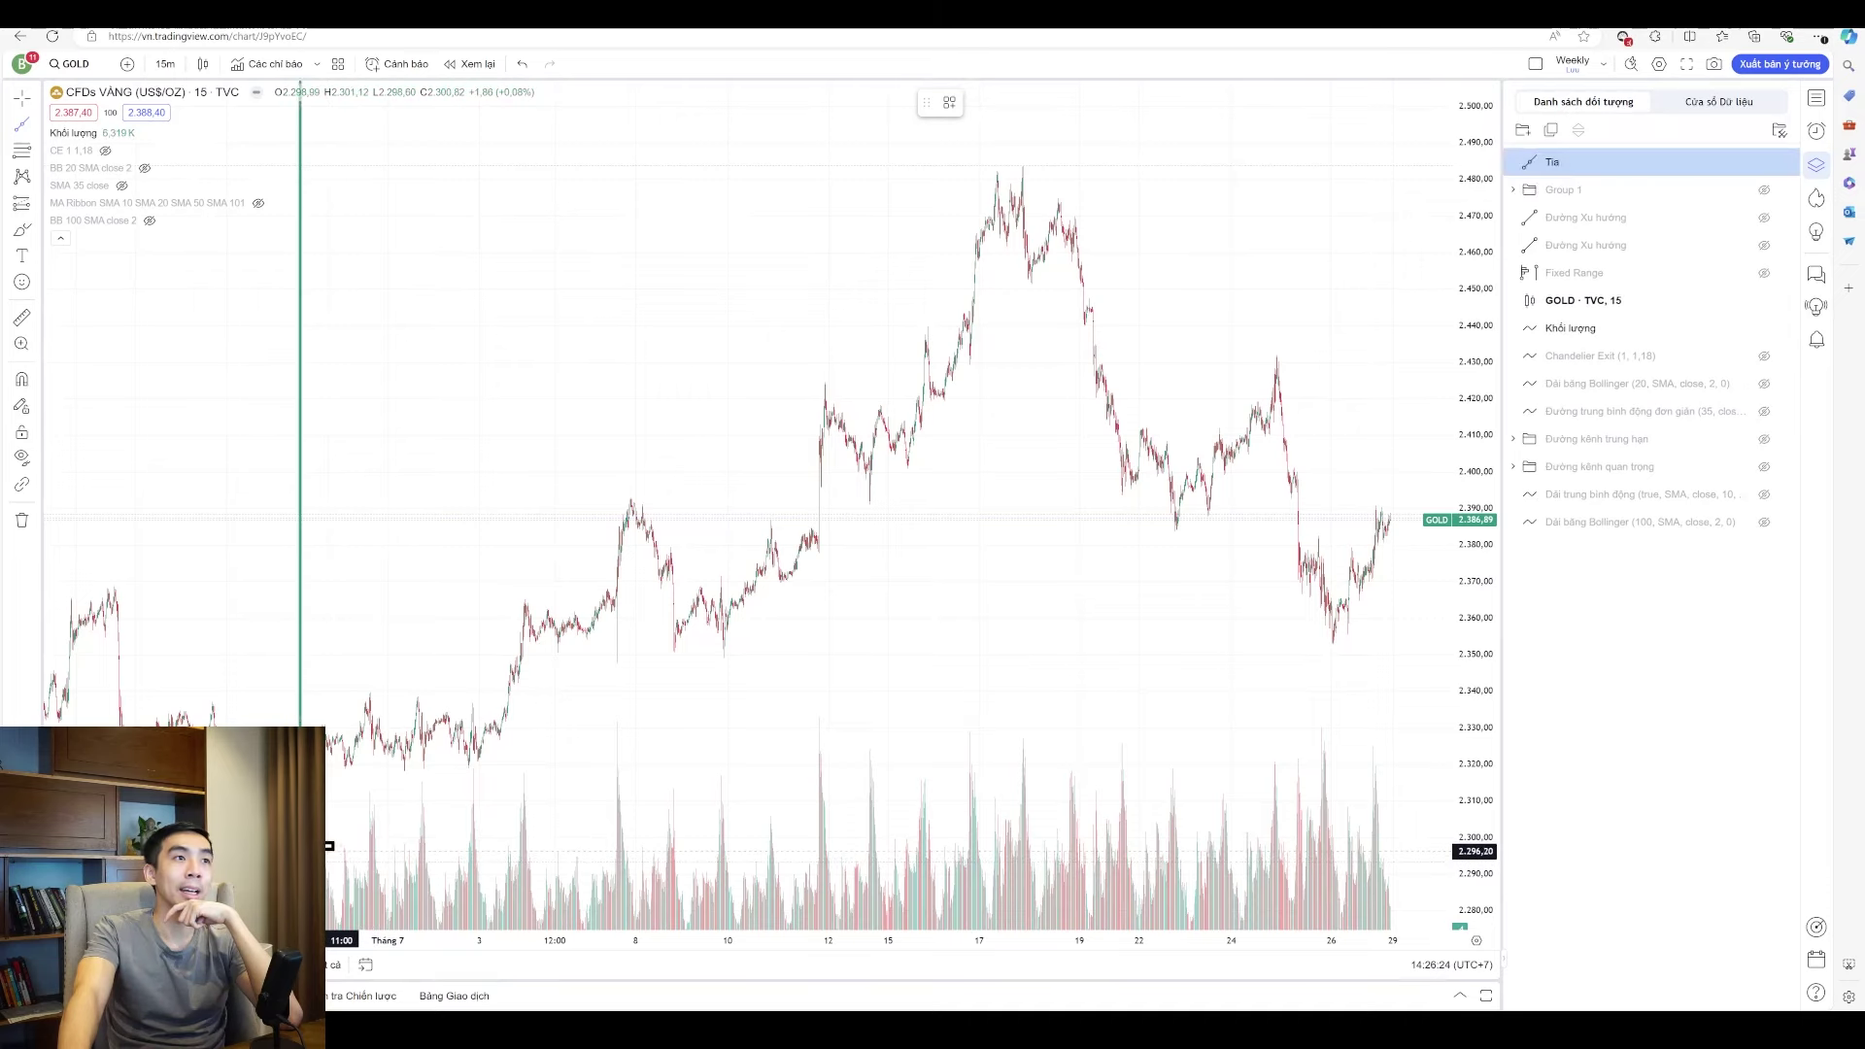
left_click(165, 64)
left_click(243, 629)
Step: Draw a second ray from the April low through the July low
scroll(533, 375, "down", 3)
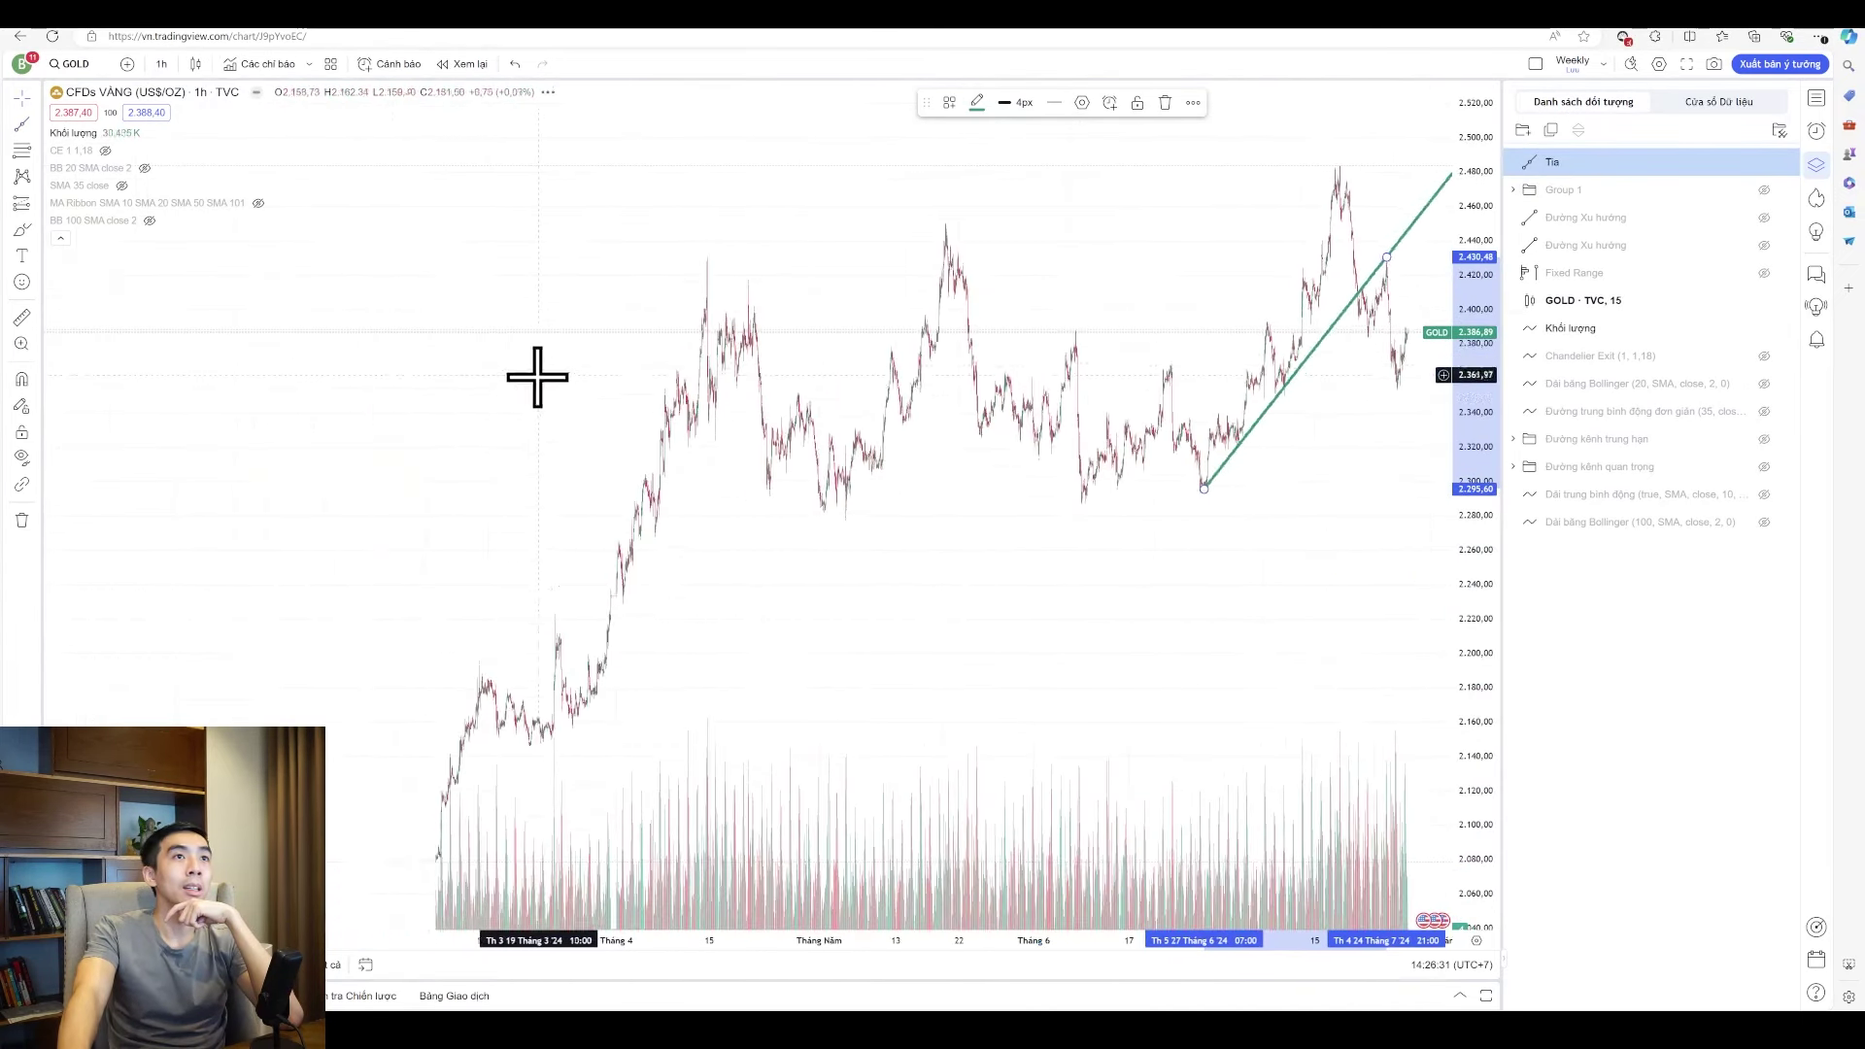
key("Escape")
left_click(795, 453)
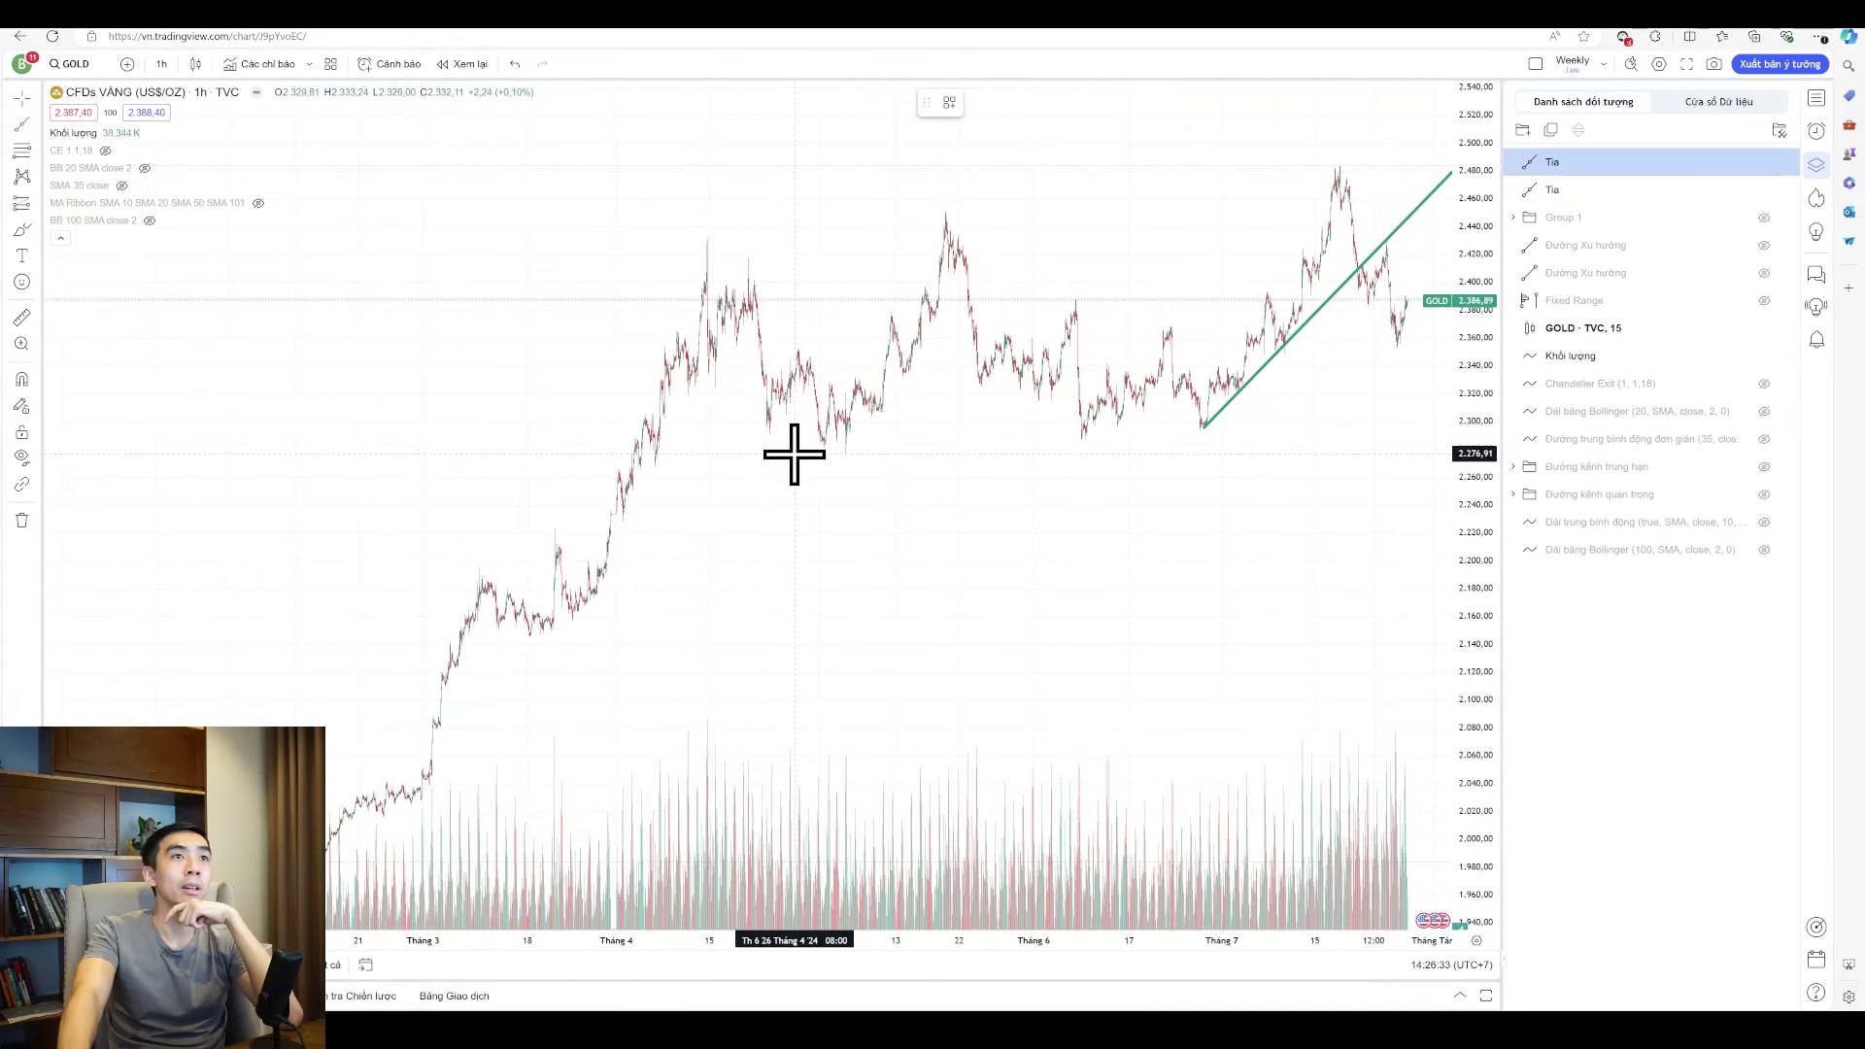
left_click(1318, 419)
Step: On 4-hour candles, draw a ray rising from the February 2024 low and show both channel line groups
left_click(161, 64)
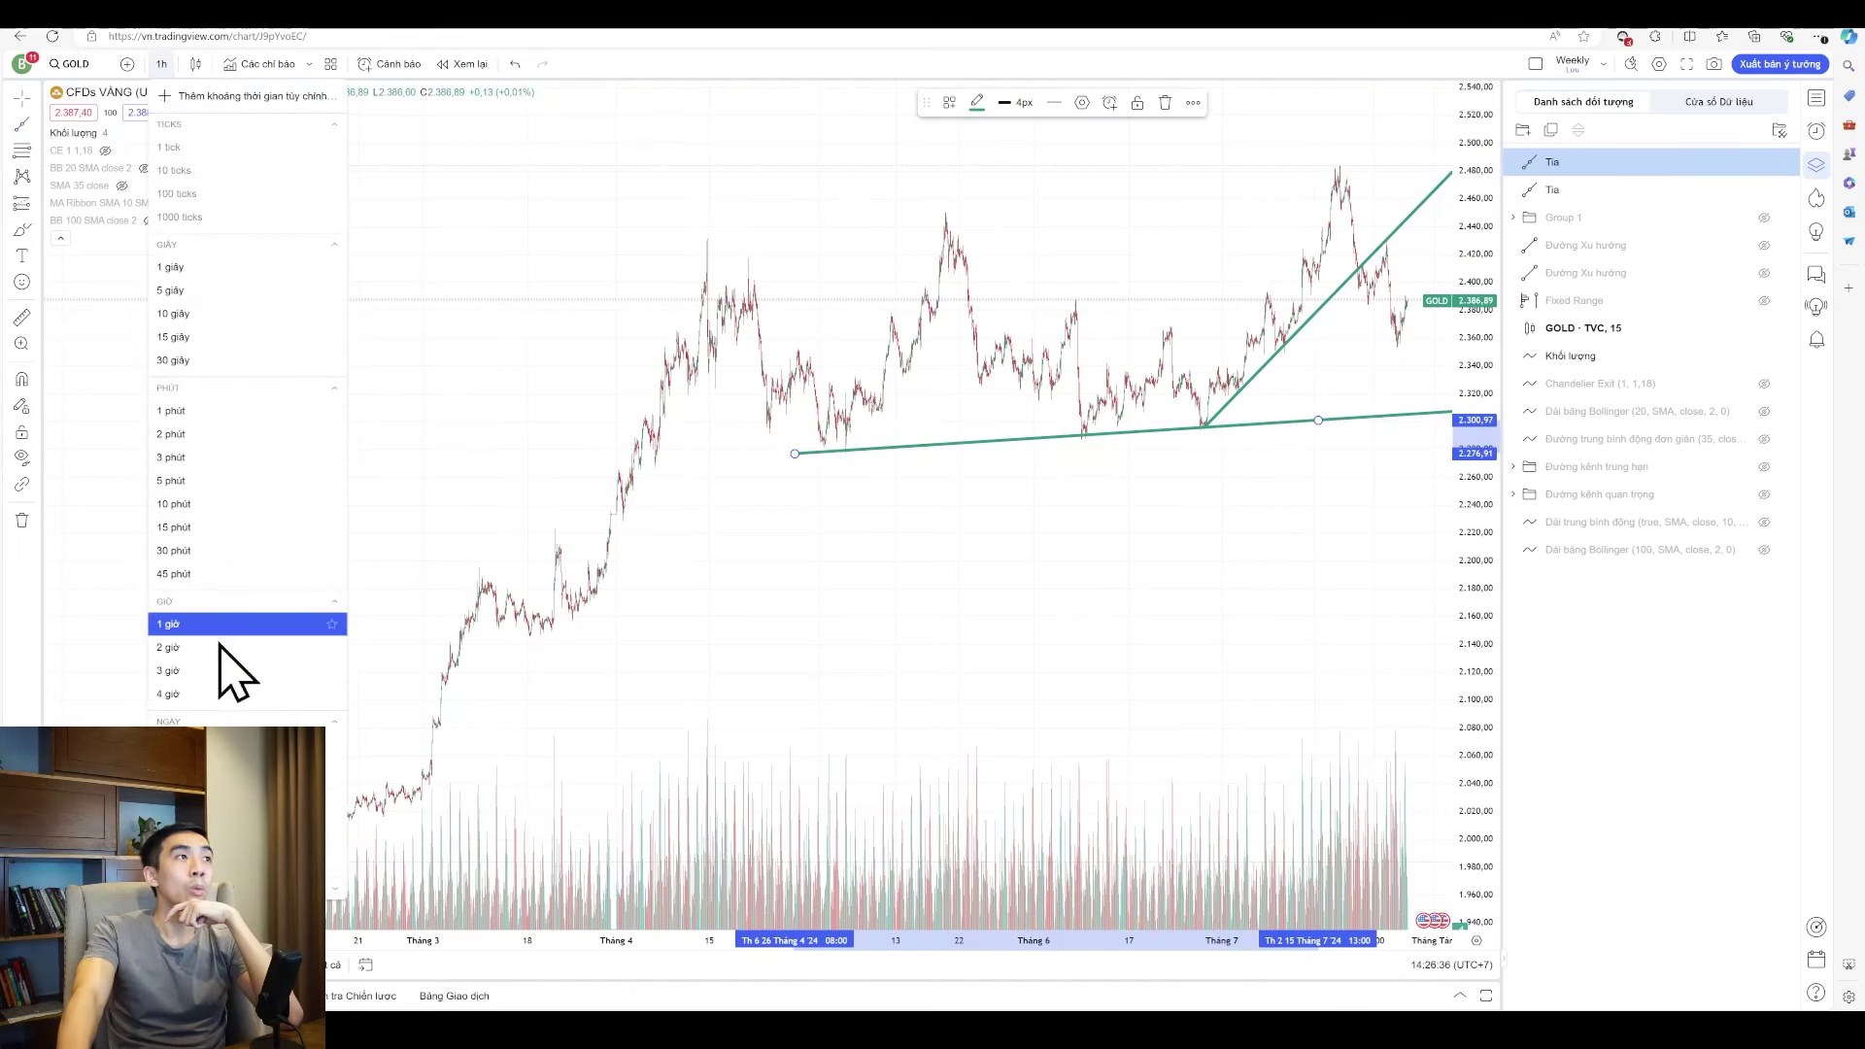
left_click(215, 696)
left_click(374, 274)
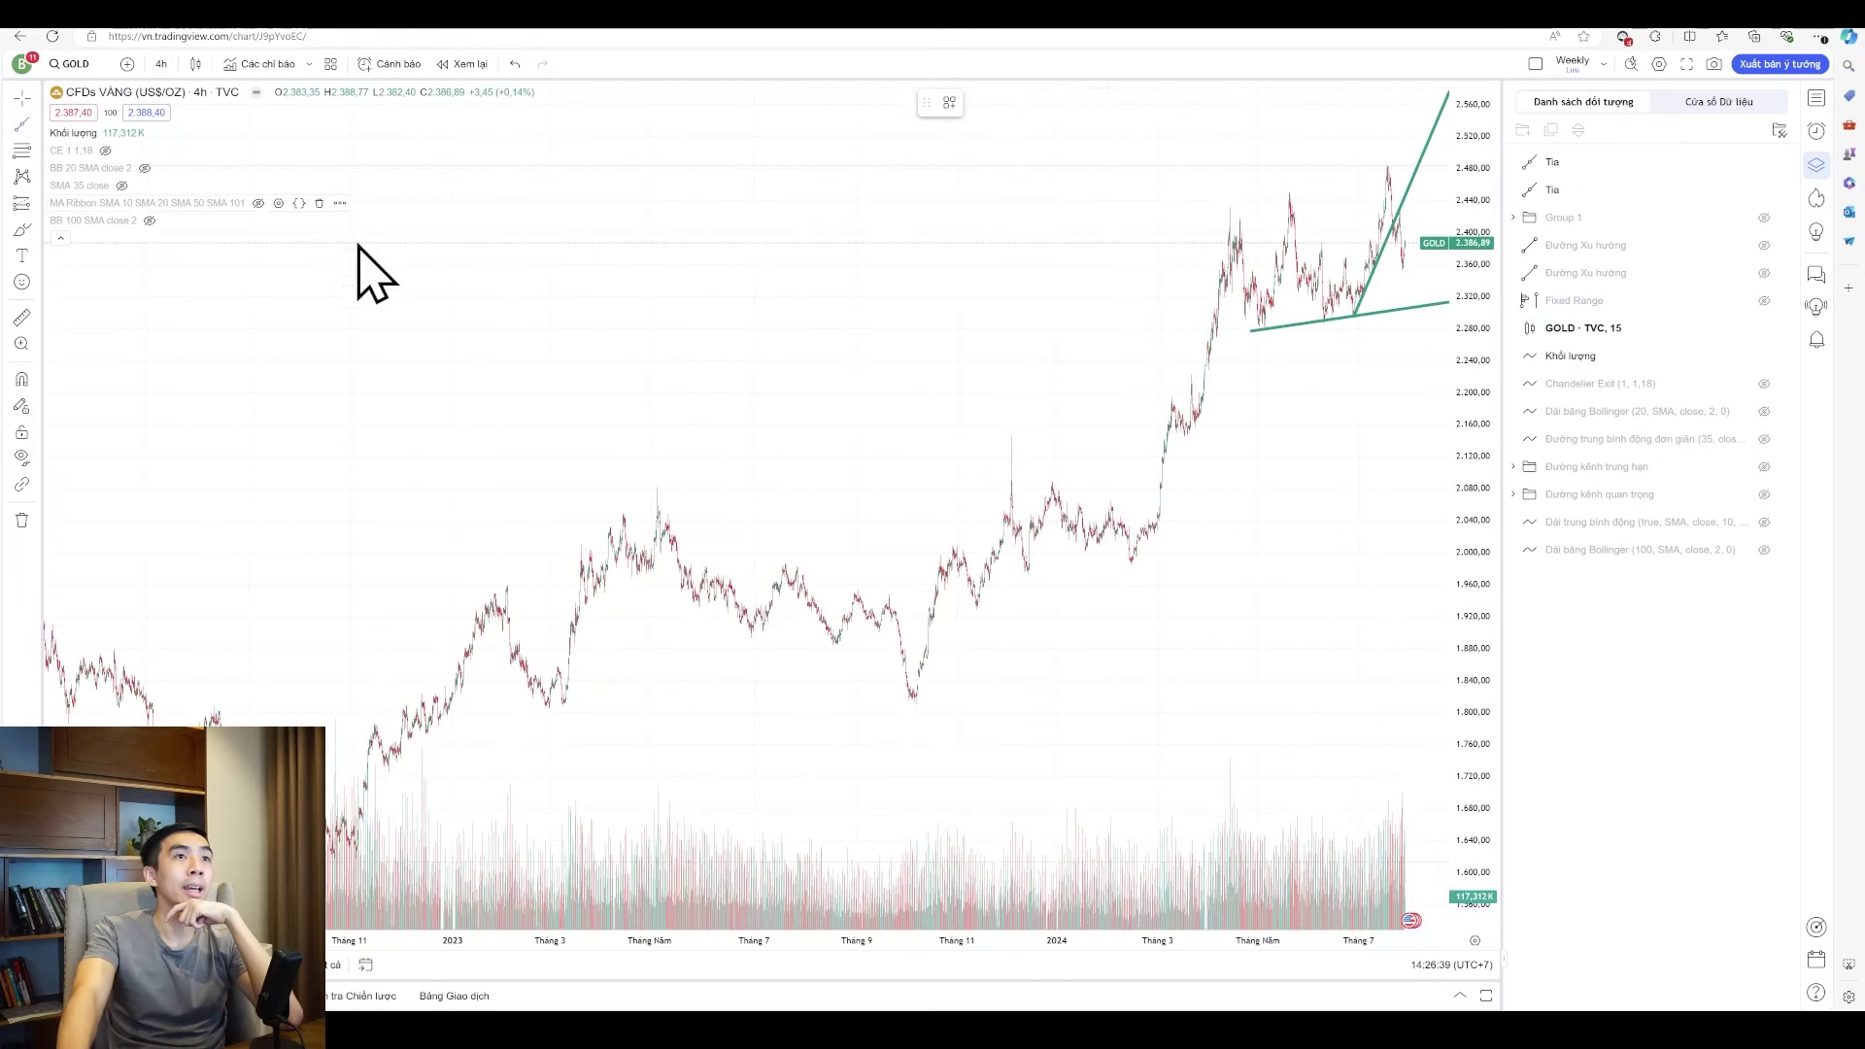
left_click_drag(1129, 575, 1180, 235)
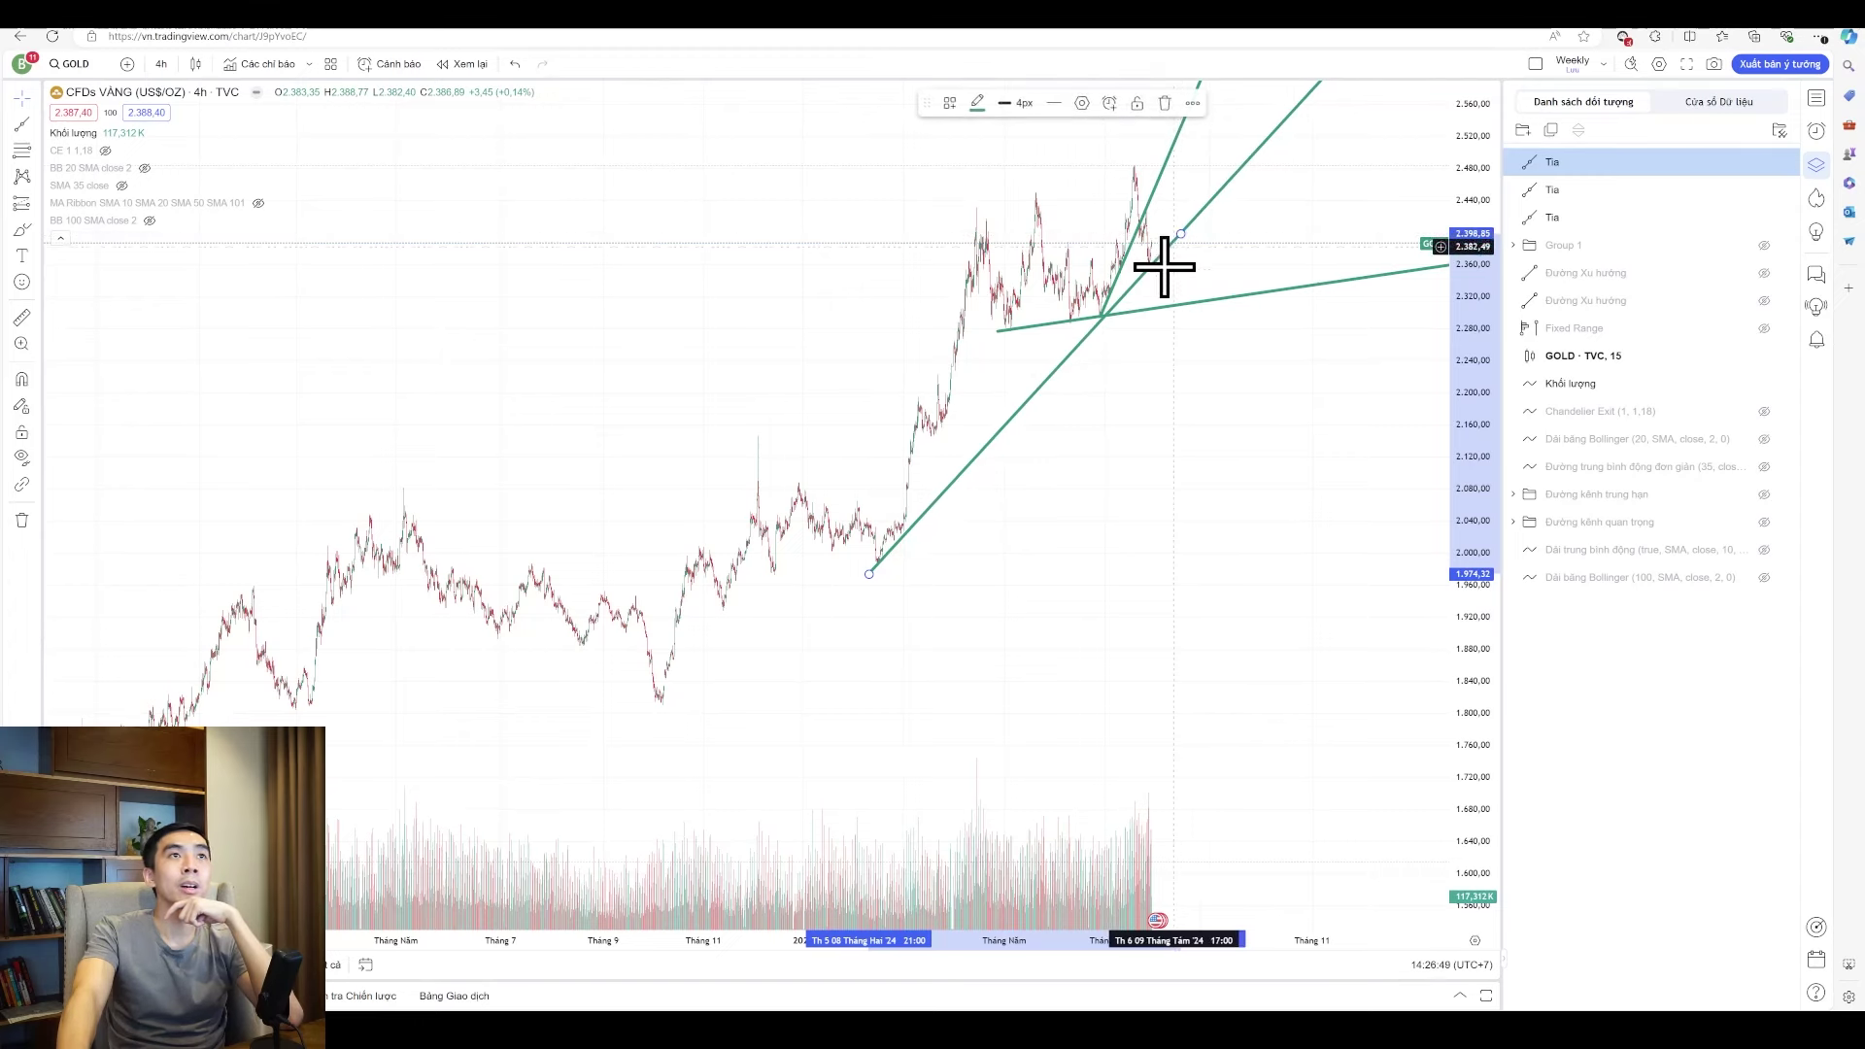
left_click(1764, 494)
left_click(1764, 522)
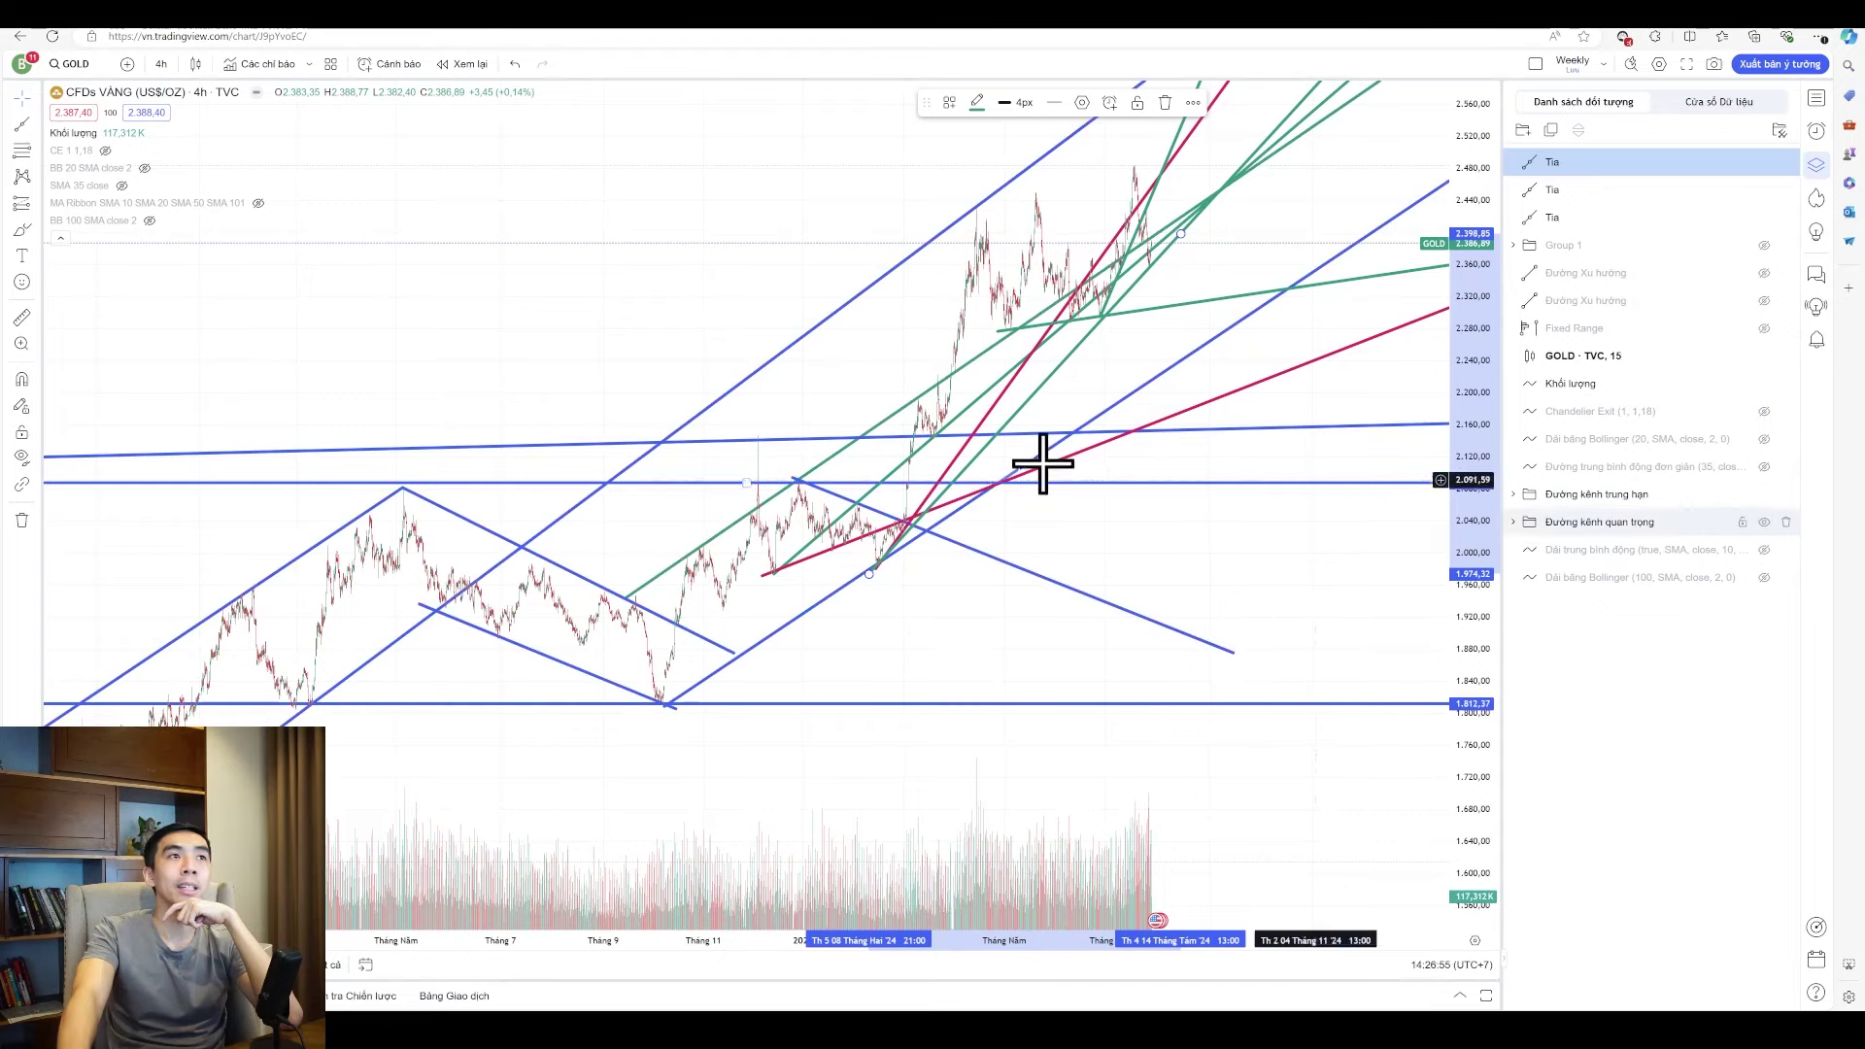
left_click_drag(538, 778, 733, 778)
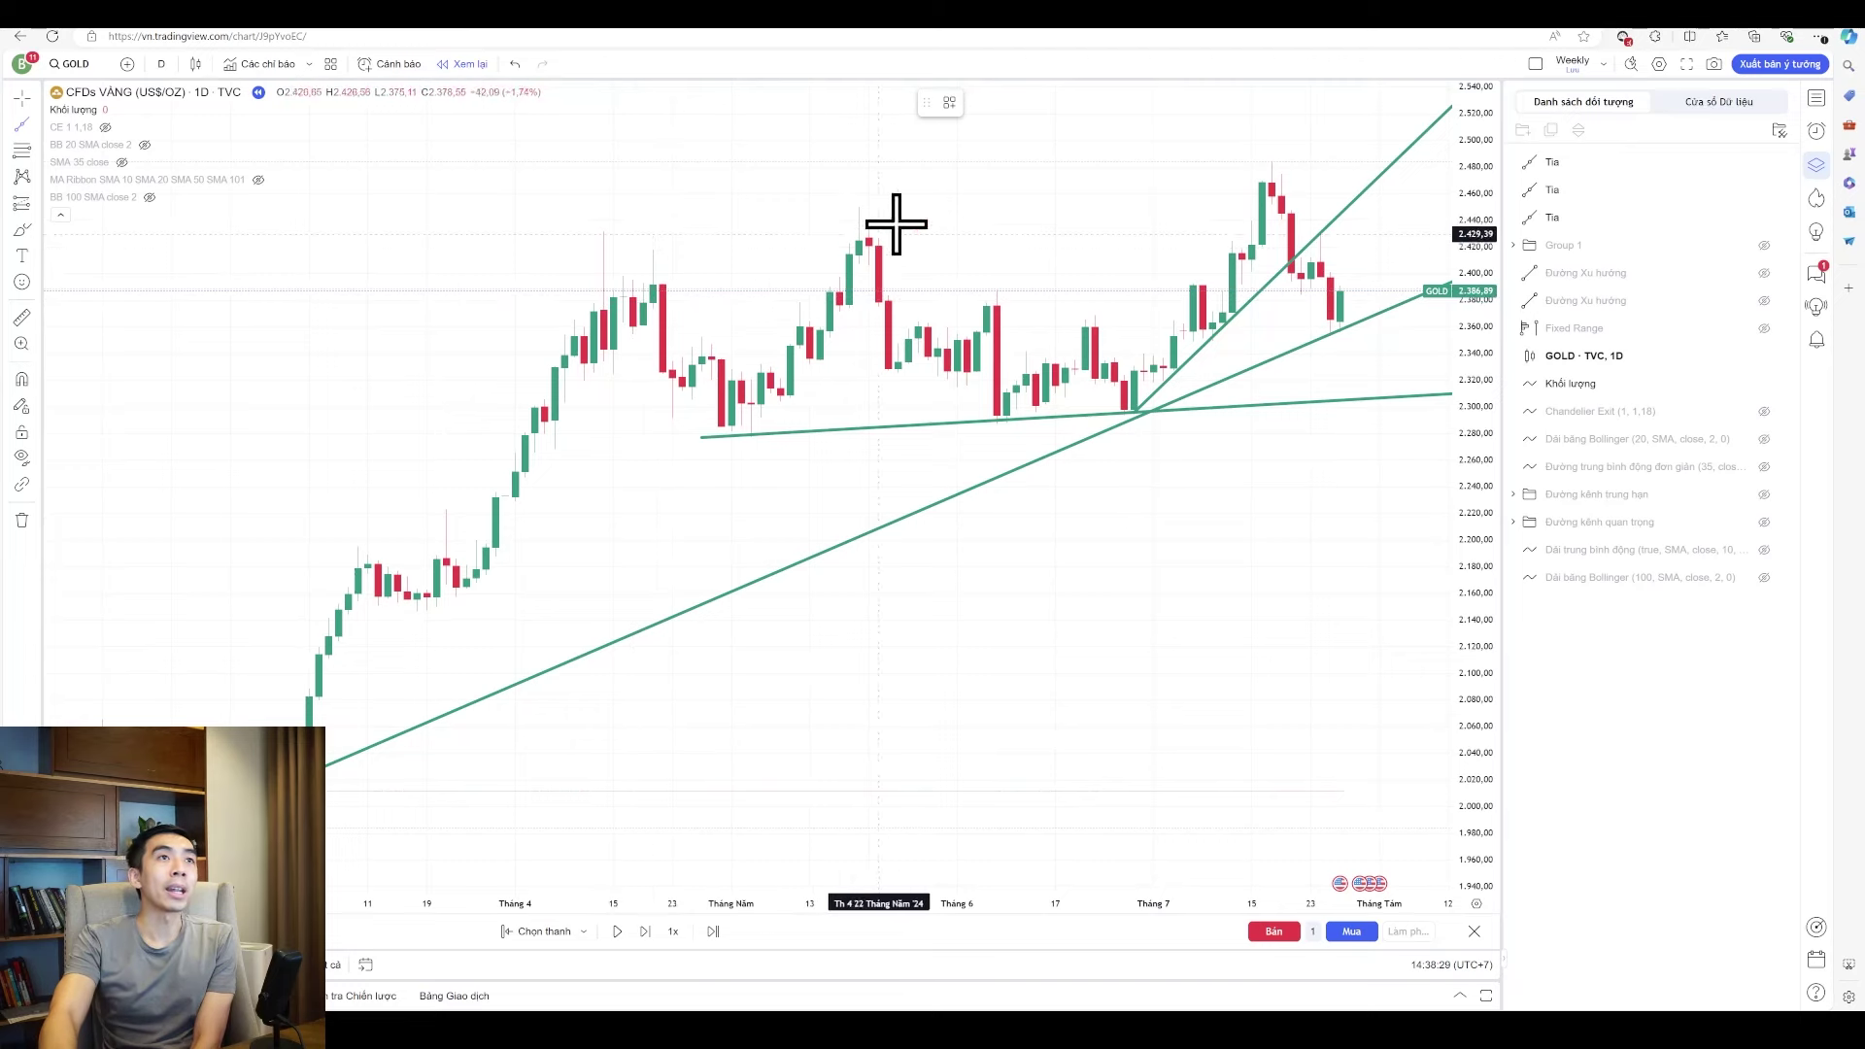
Step: Draw a ray from the April 2024 high through the July 2024 peak
left_click(613, 291)
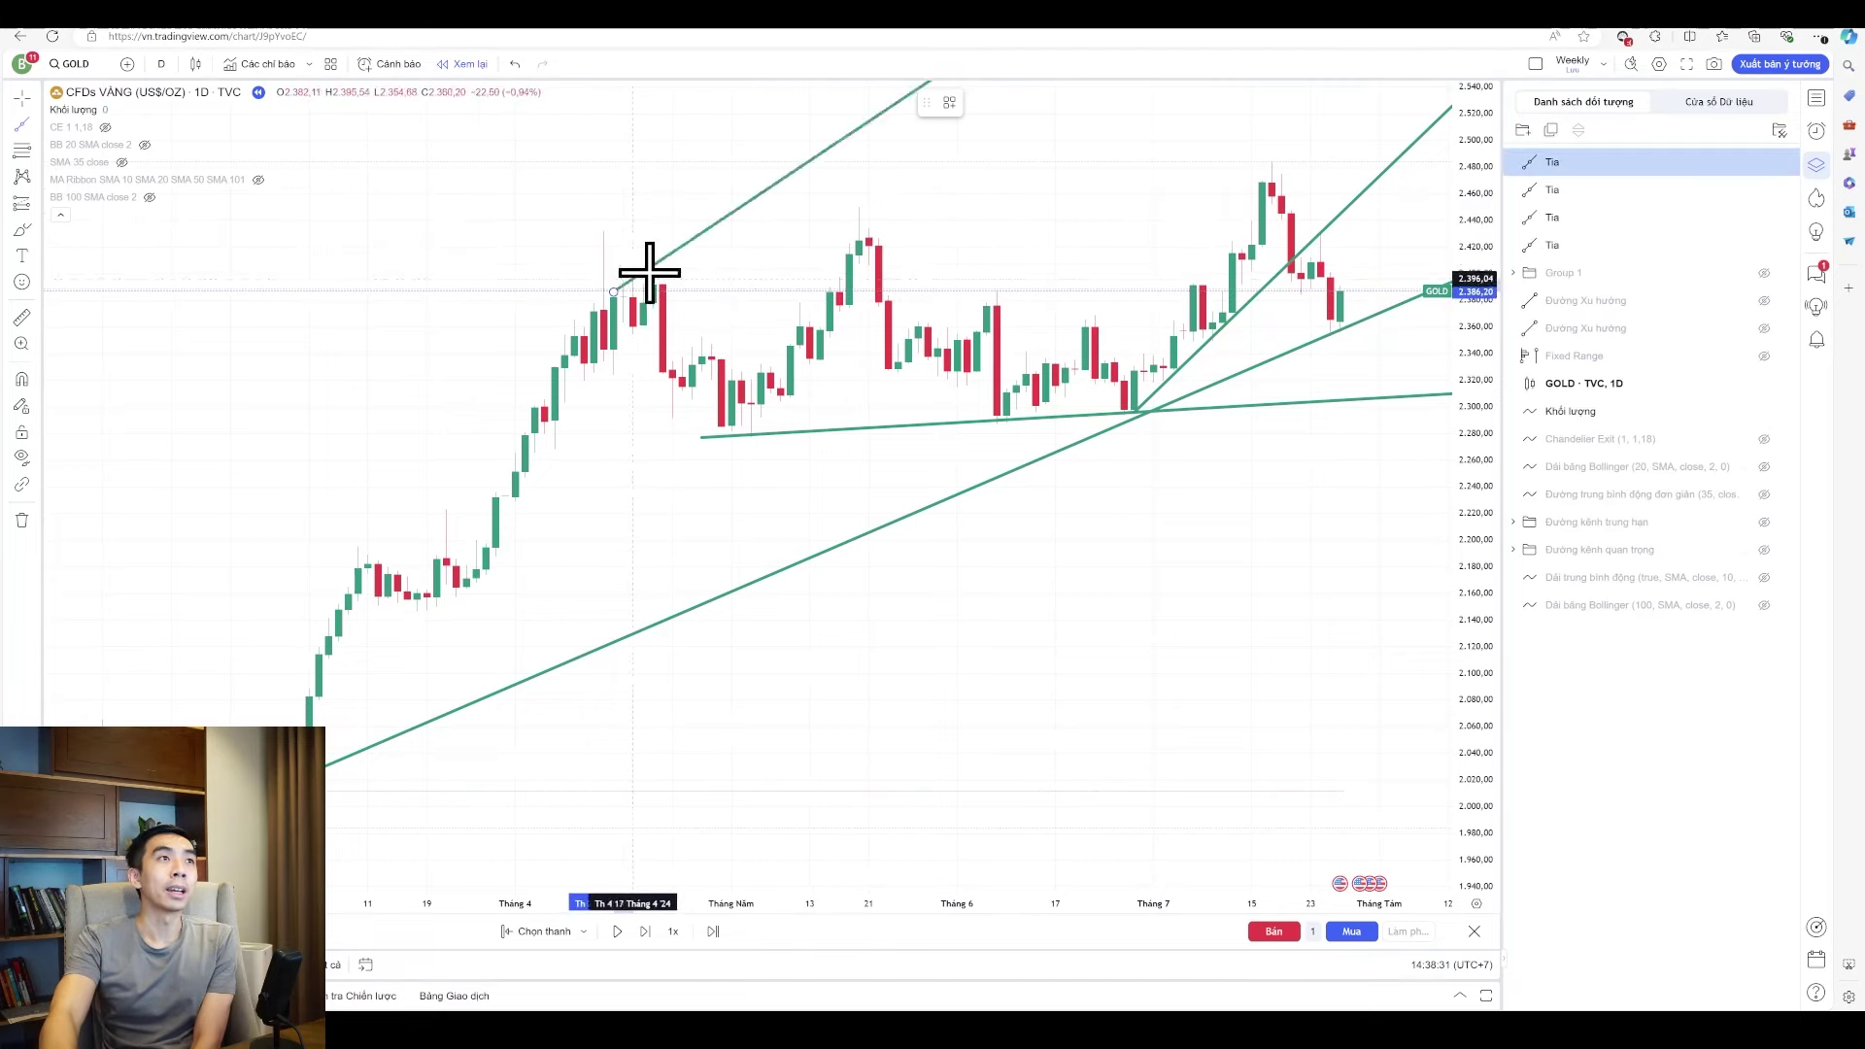
left_click(1281, 174)
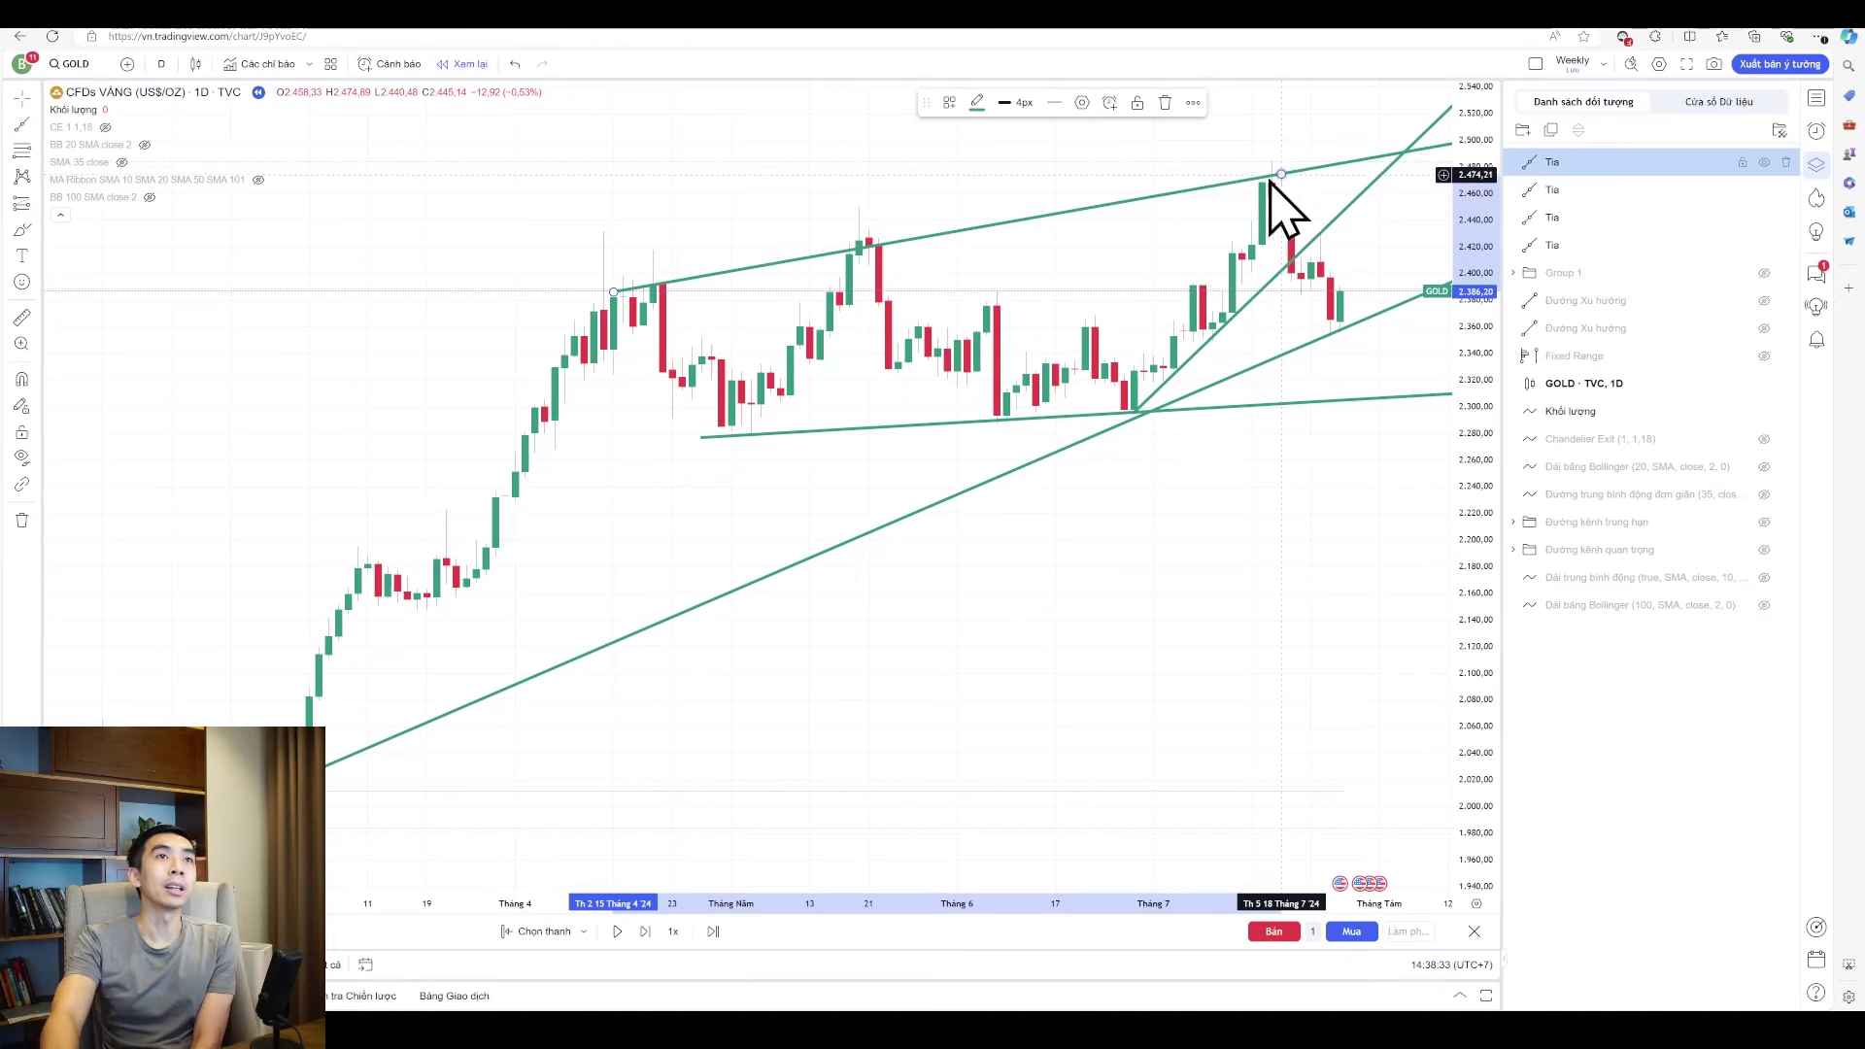
left_click_drag(613, 292, 604, 285)
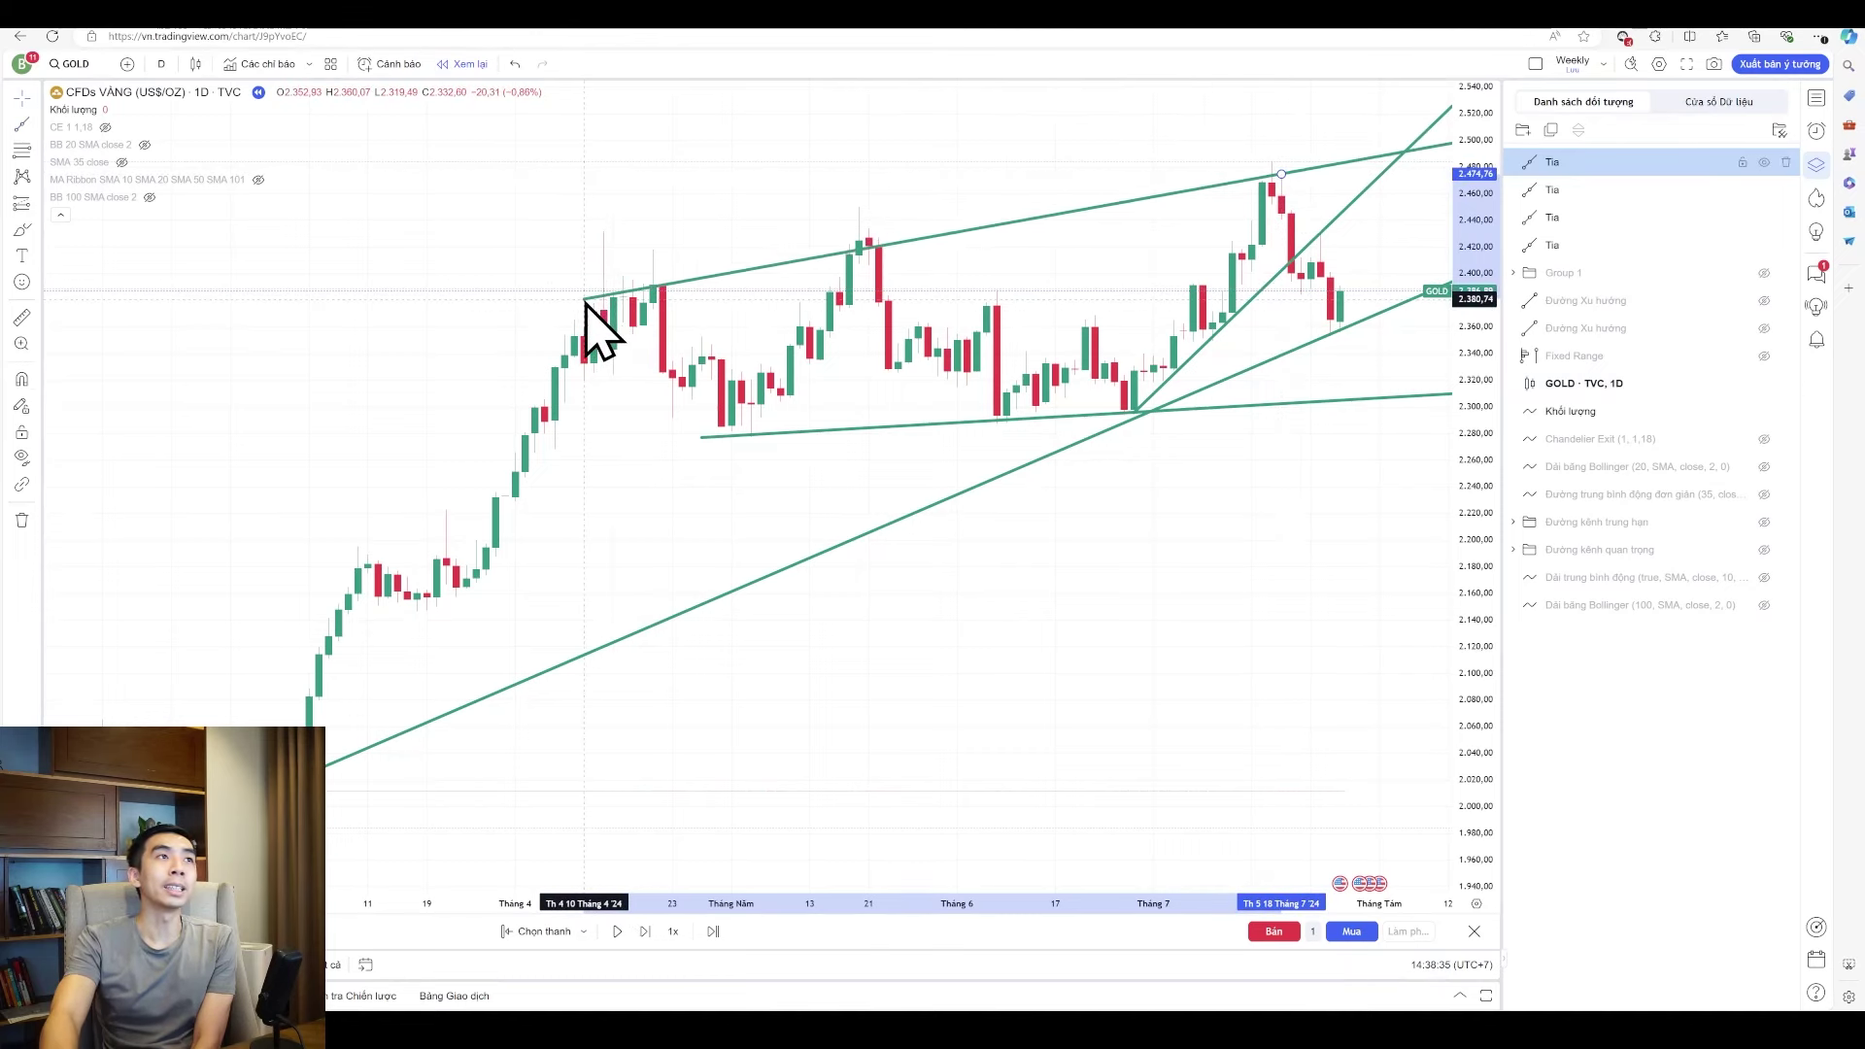
scroll(585, 314, "down", 3)
scroll(586, 314, "up", 3)
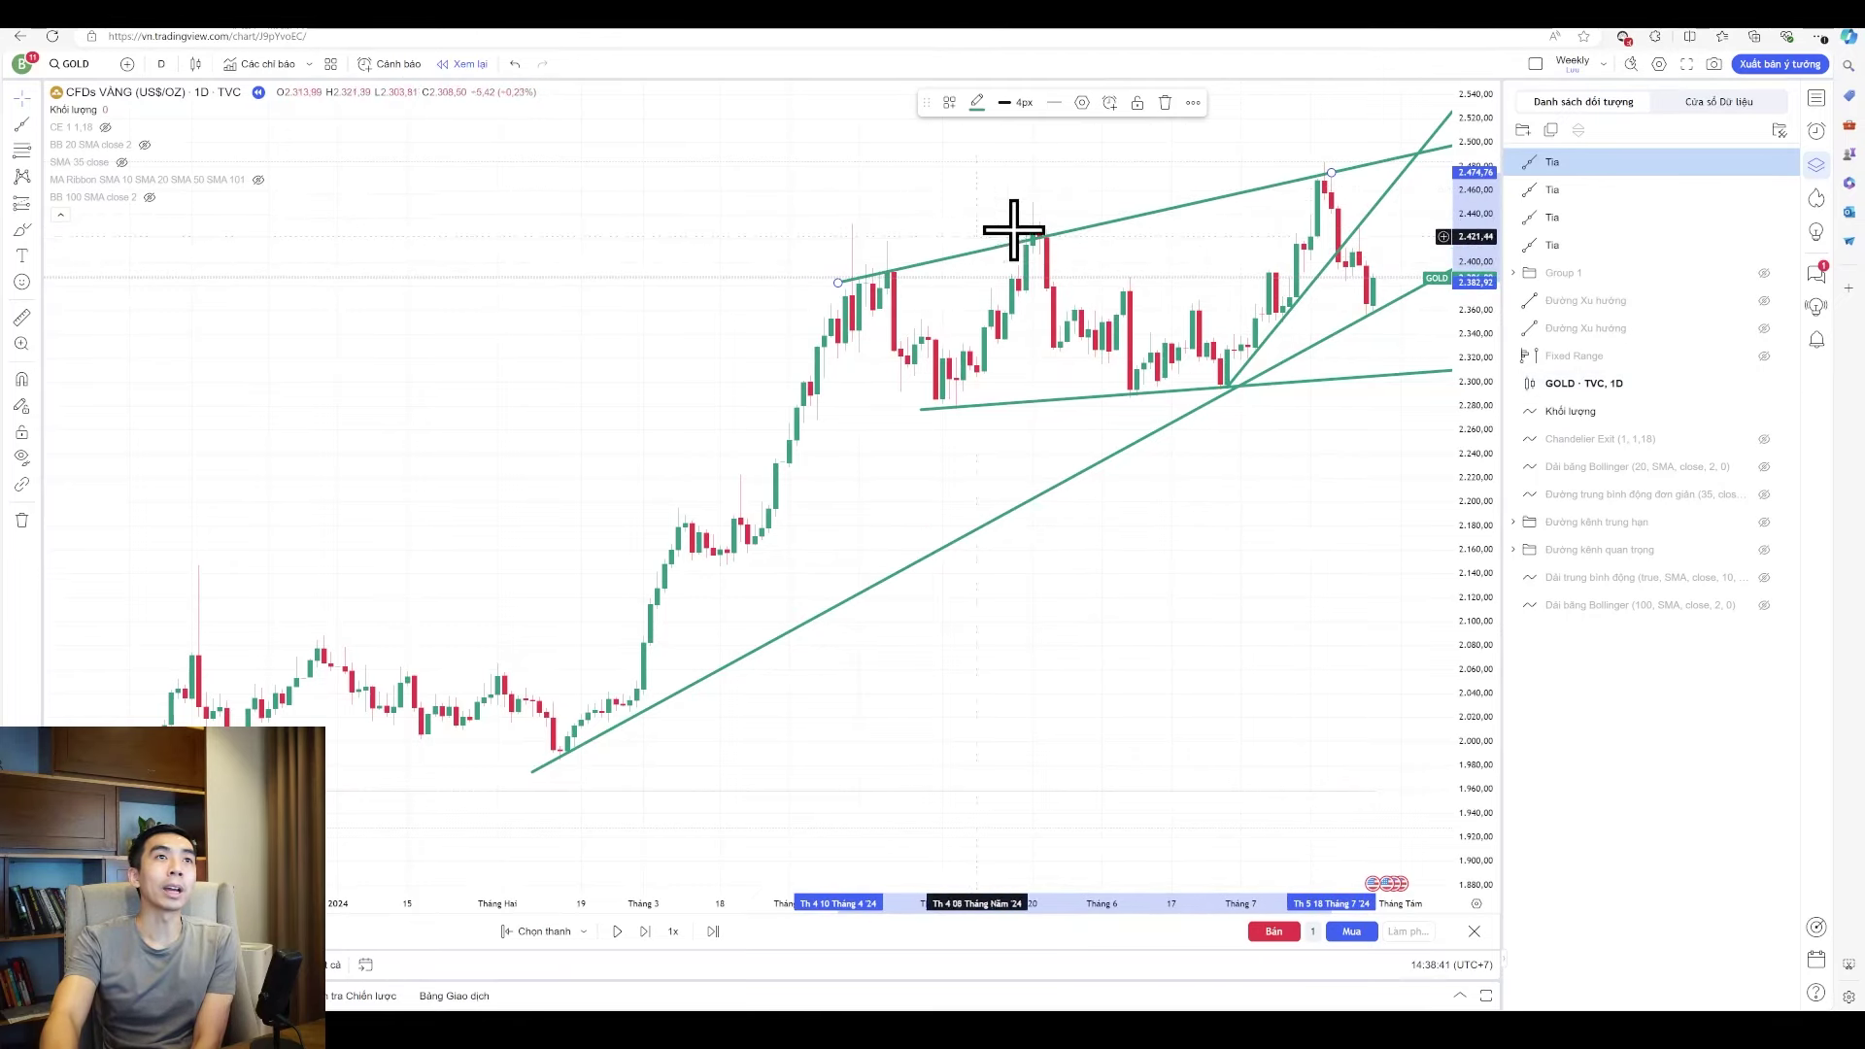
scroll(908, 291, "down", 5)
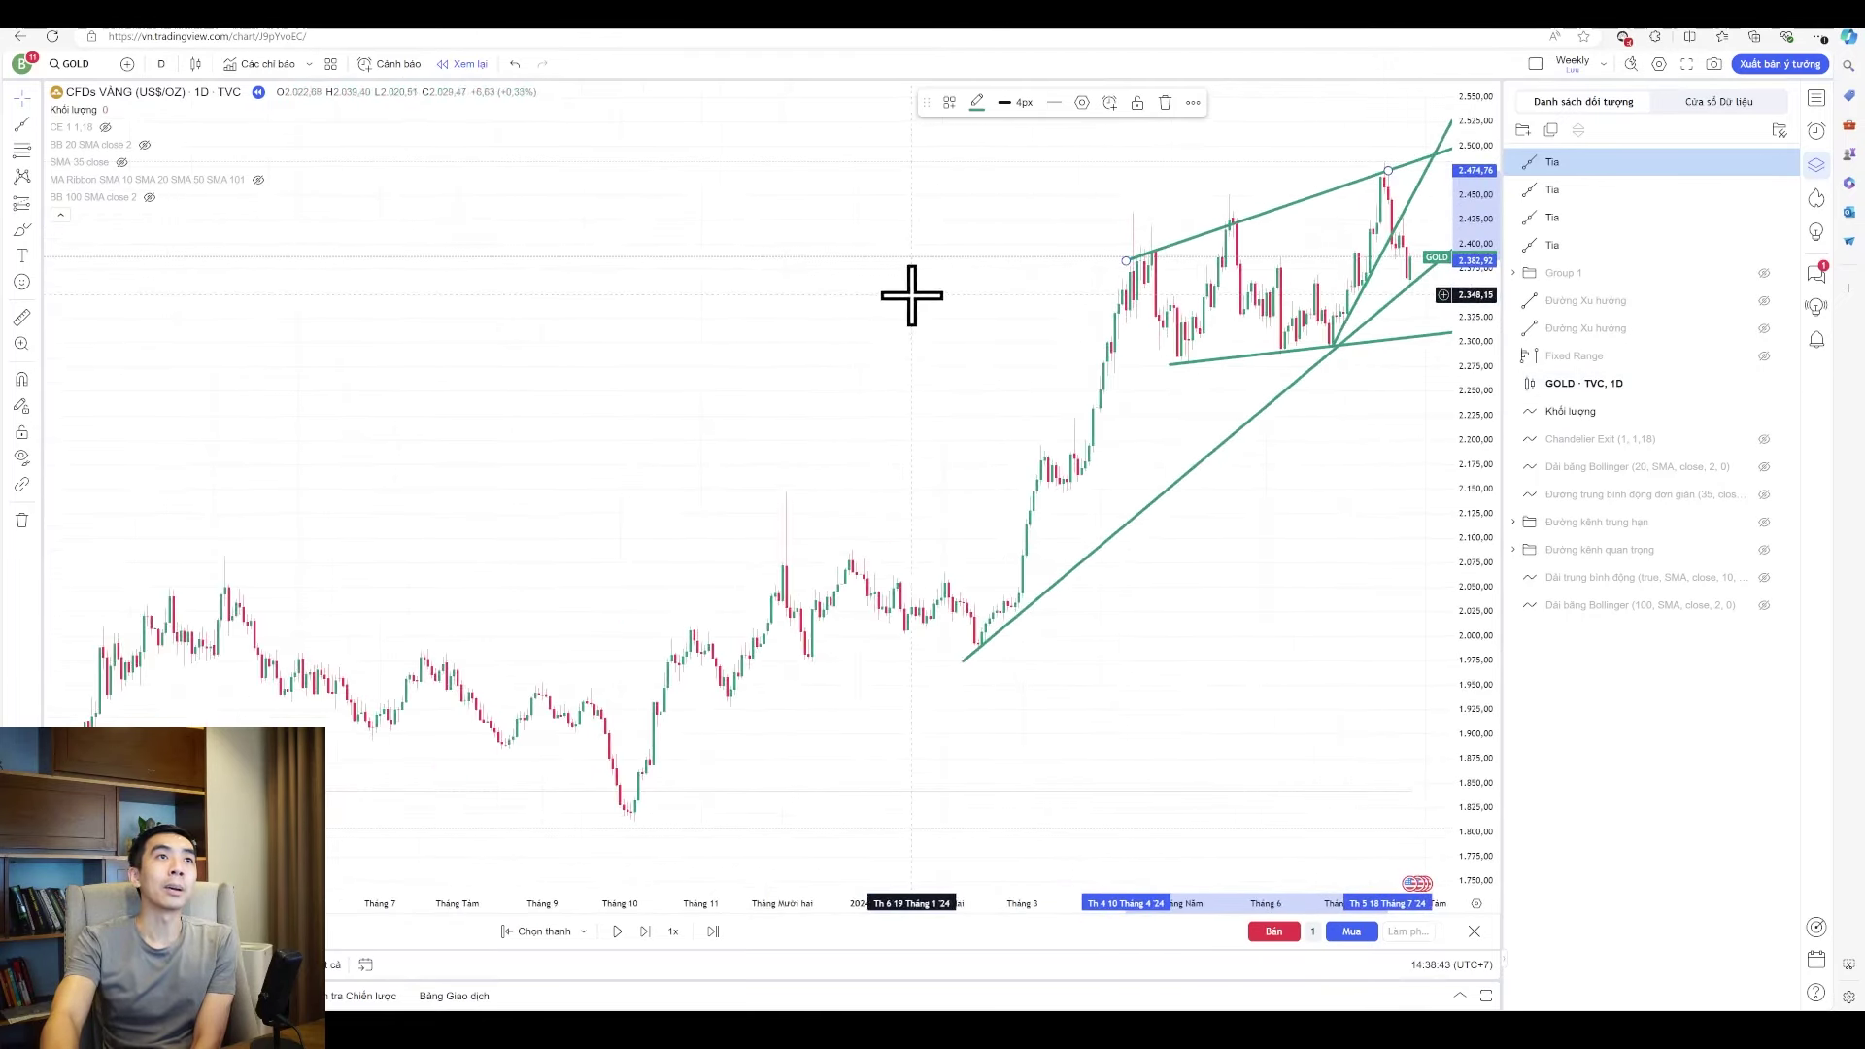
Step: Extend the upper ray's start back into history, anchoring it on the mid-2022 swing
mouse_move(1217, 239)
left_mouse_down()
mouse_move(1009, 303)
mouse_move(475, 552)
mouse_move(203, 633)
left_mouse_up()
scroll(229, 616, "down", 3)
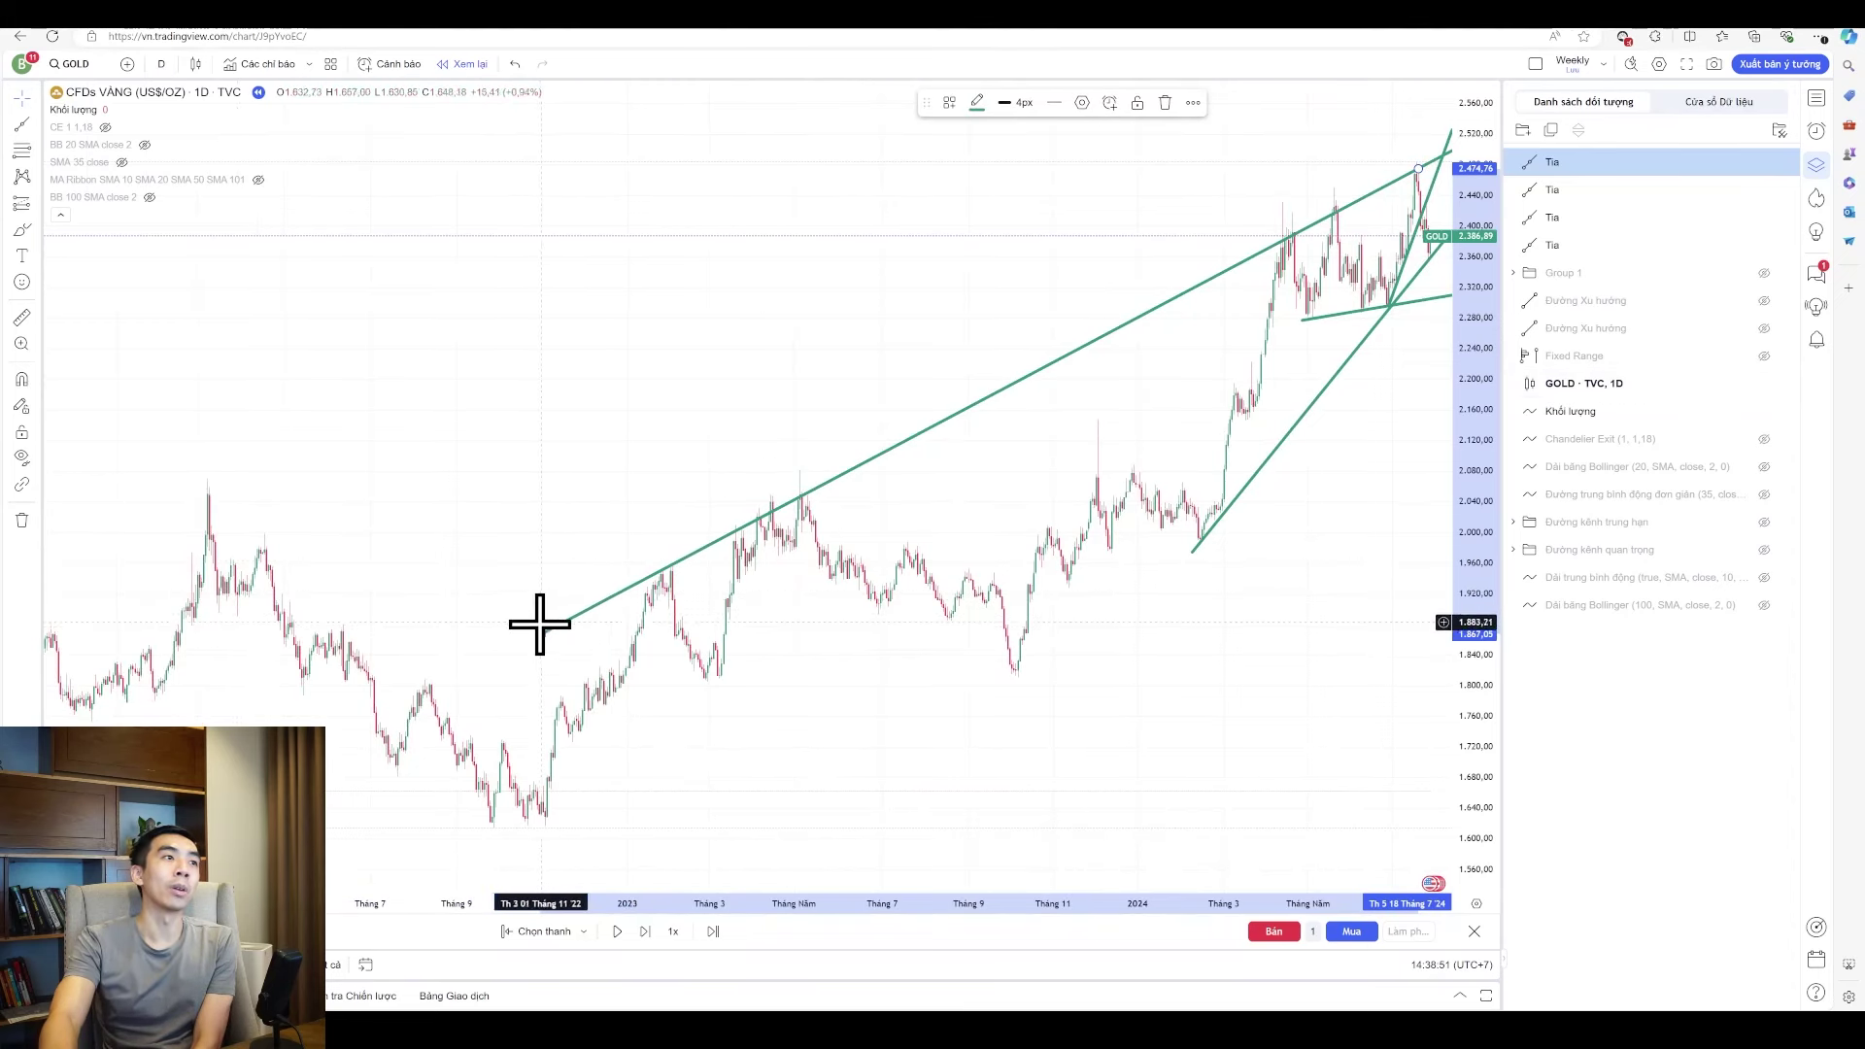
left_click_drag(541, 636, 399, 703)
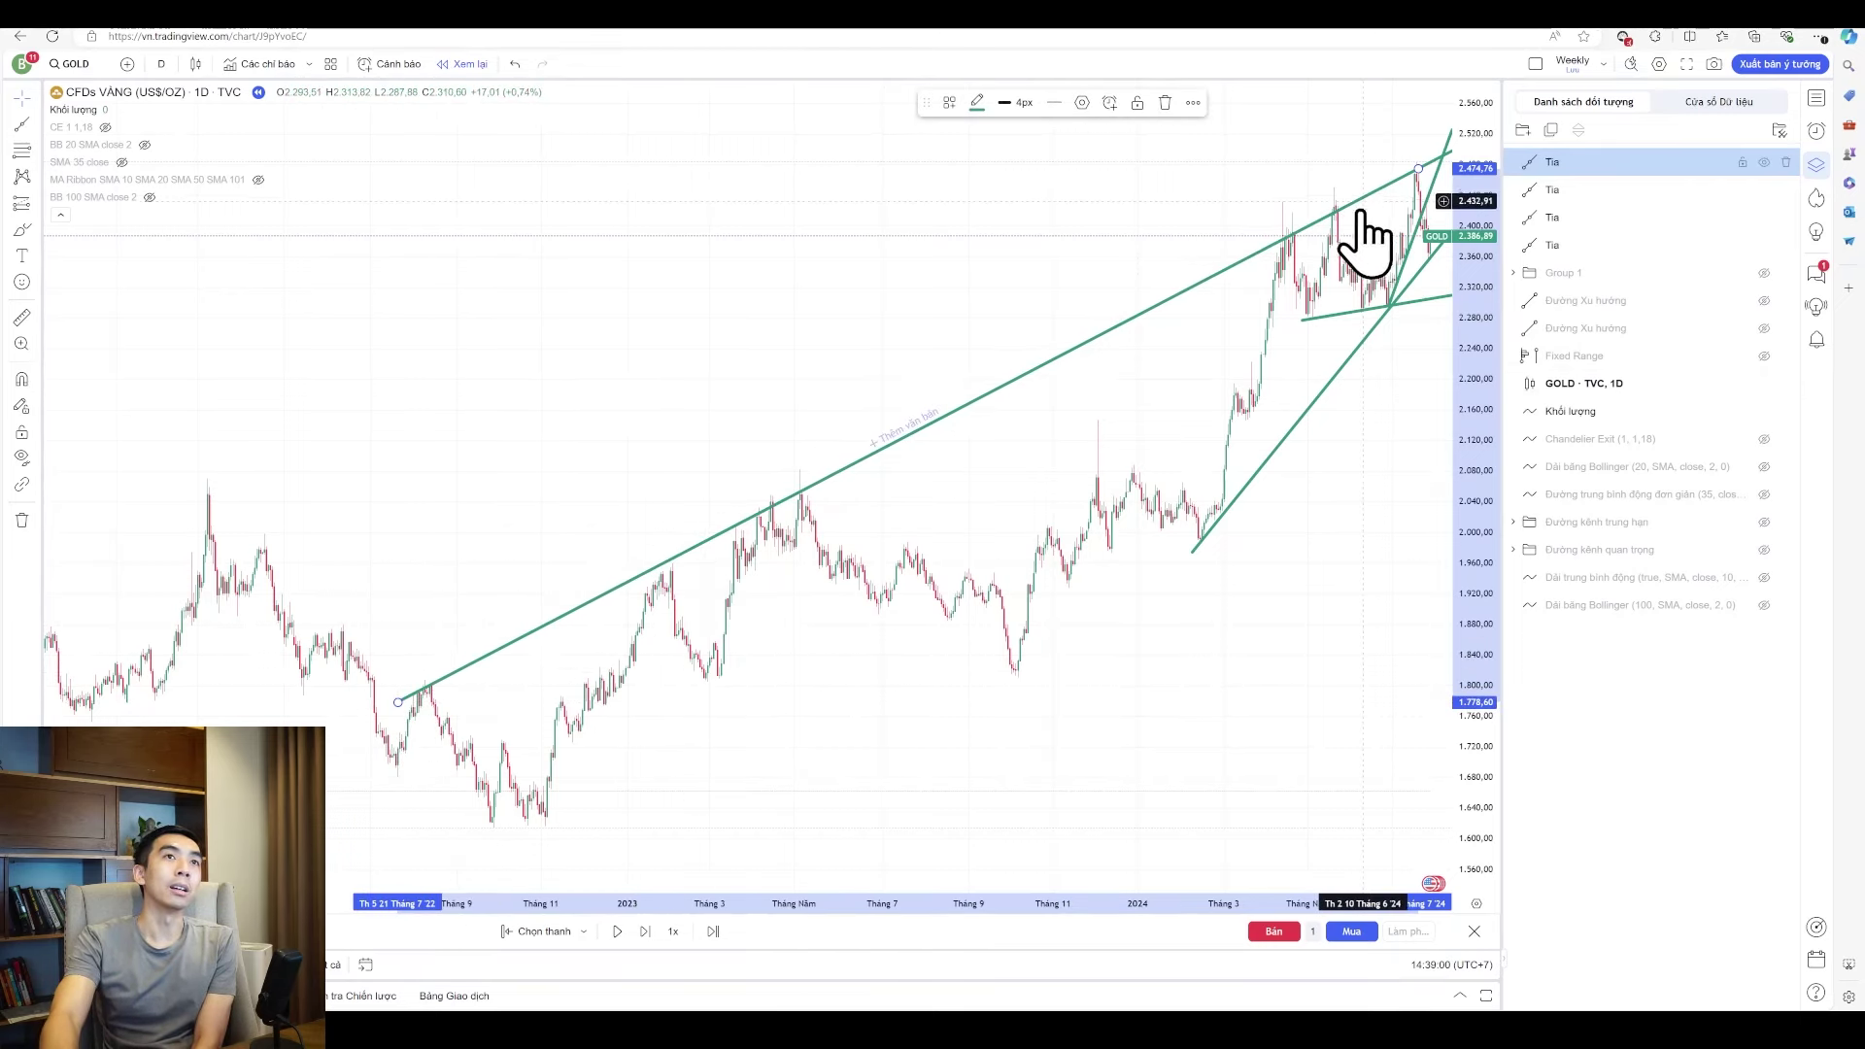
scroll(821, 483, "up", 10)
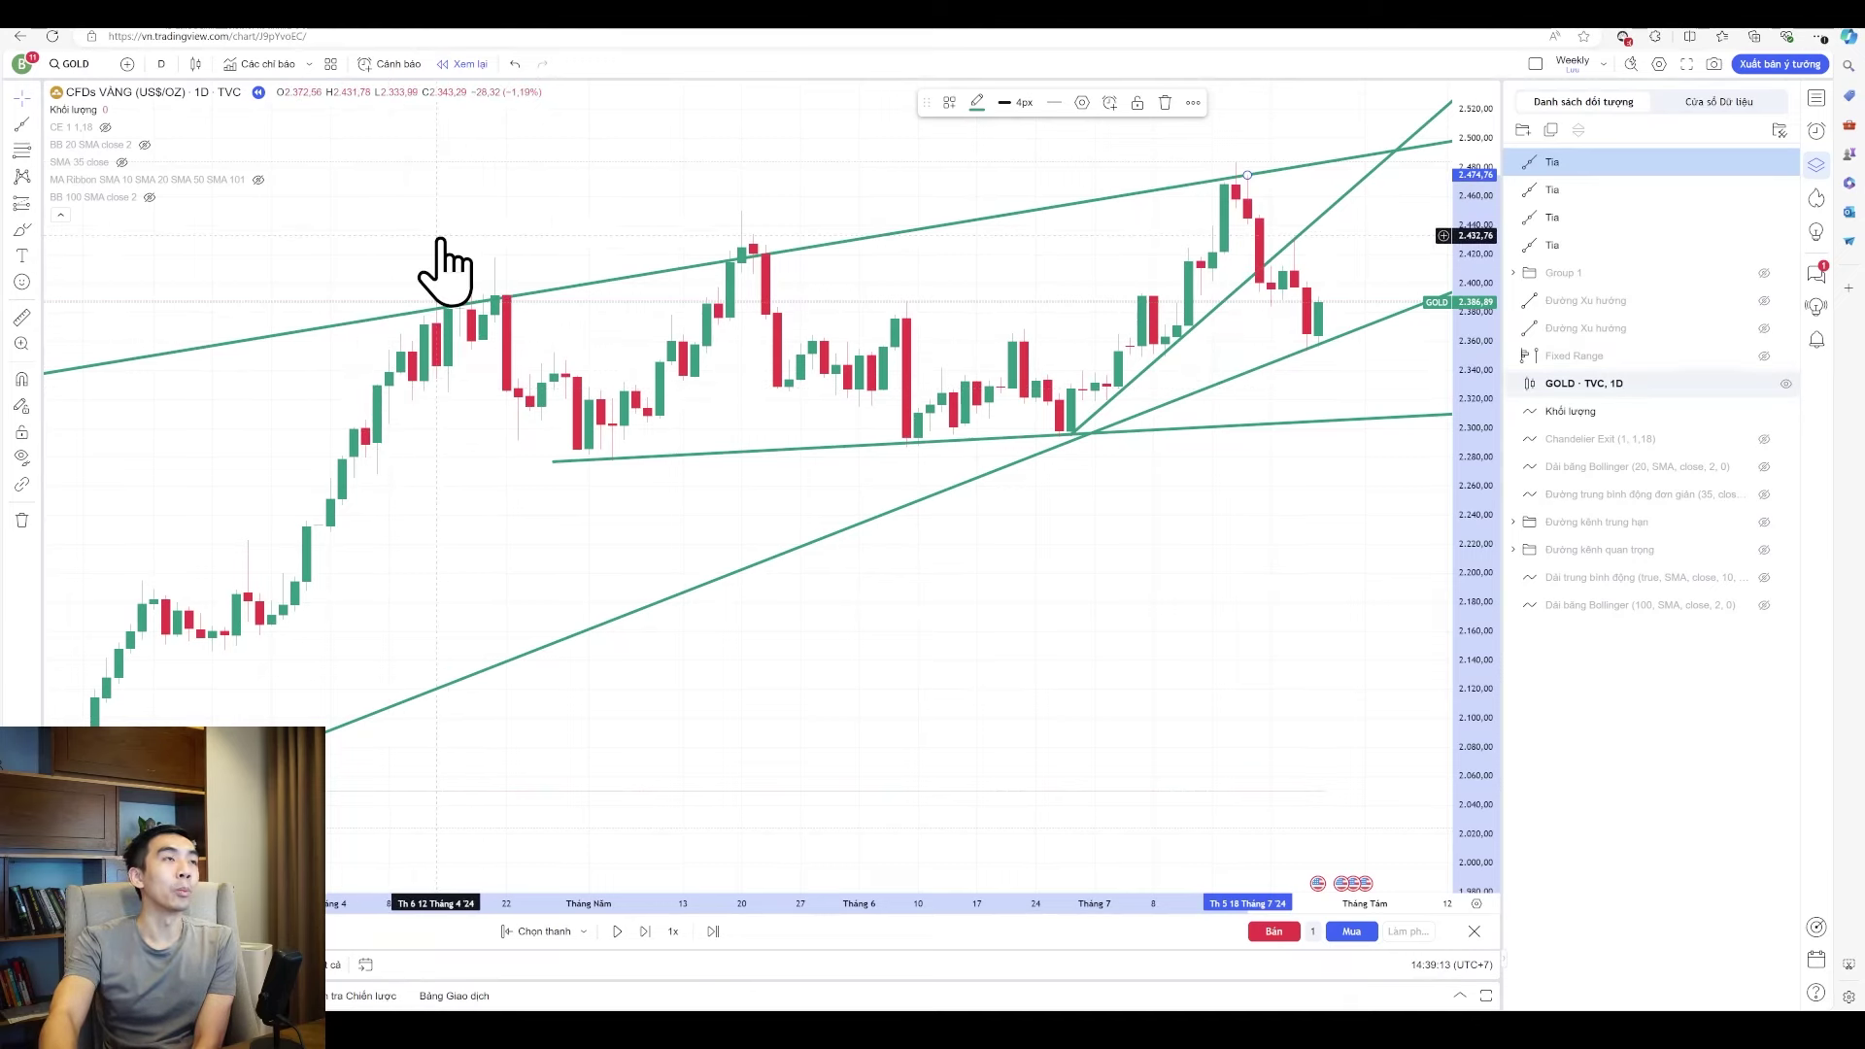
scroll(1006, 263, "down", 2)
scroll(1006, 263, "down", 5)
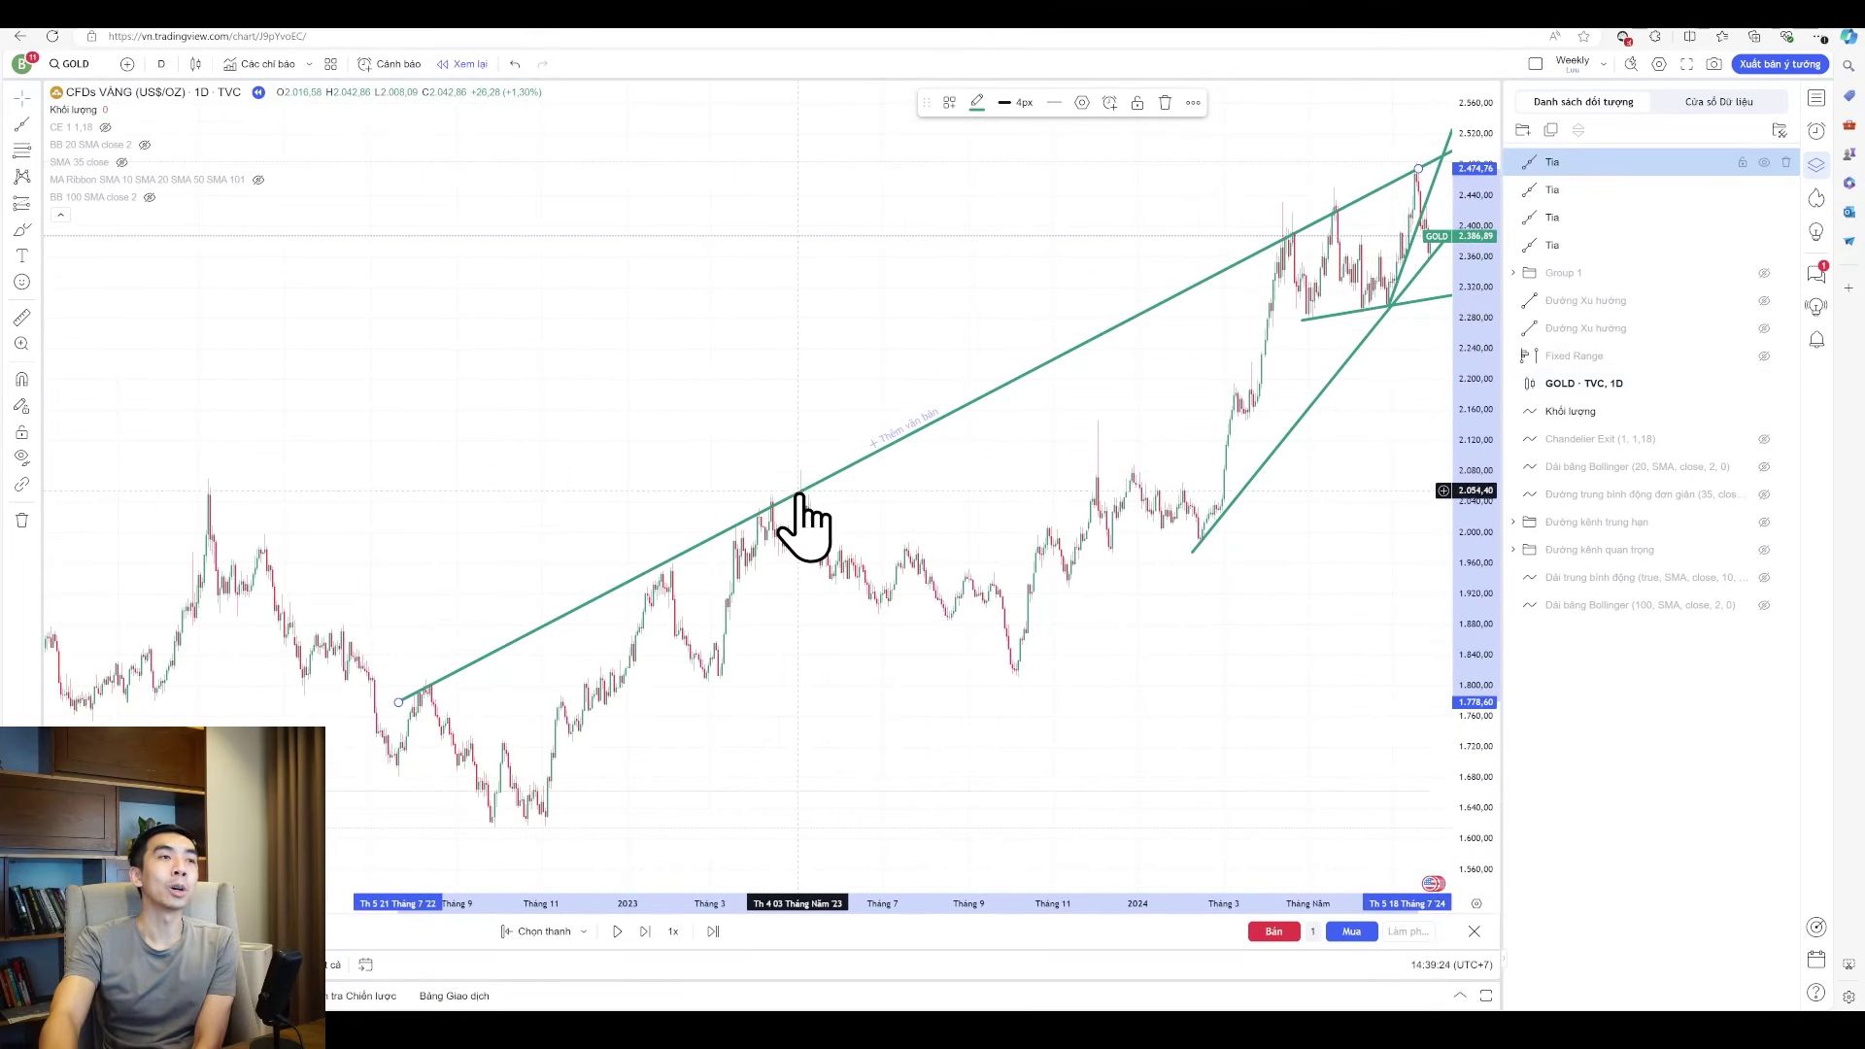
scroll(796, 490, "up", 2)
scroll(1195, 340, "up", 1)
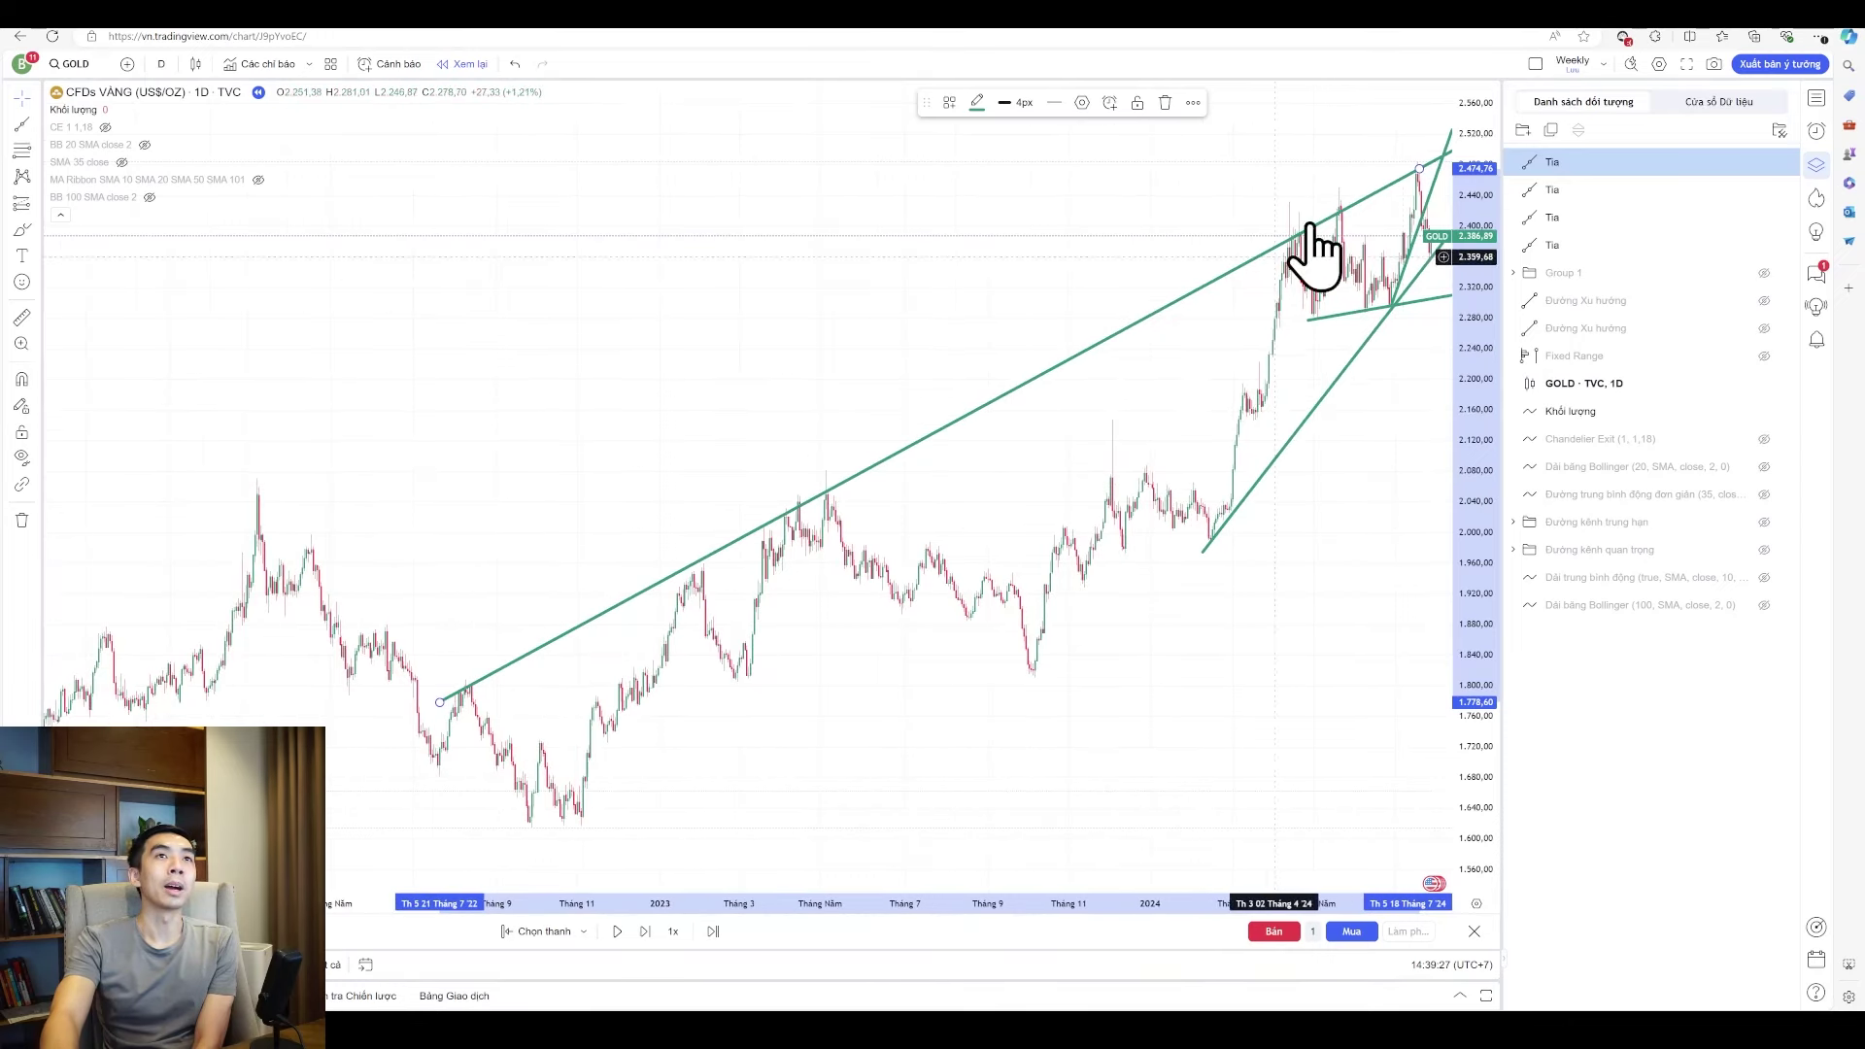
scroll(156, 234, "down", 2)
scroll(854, 237, "up", 5)
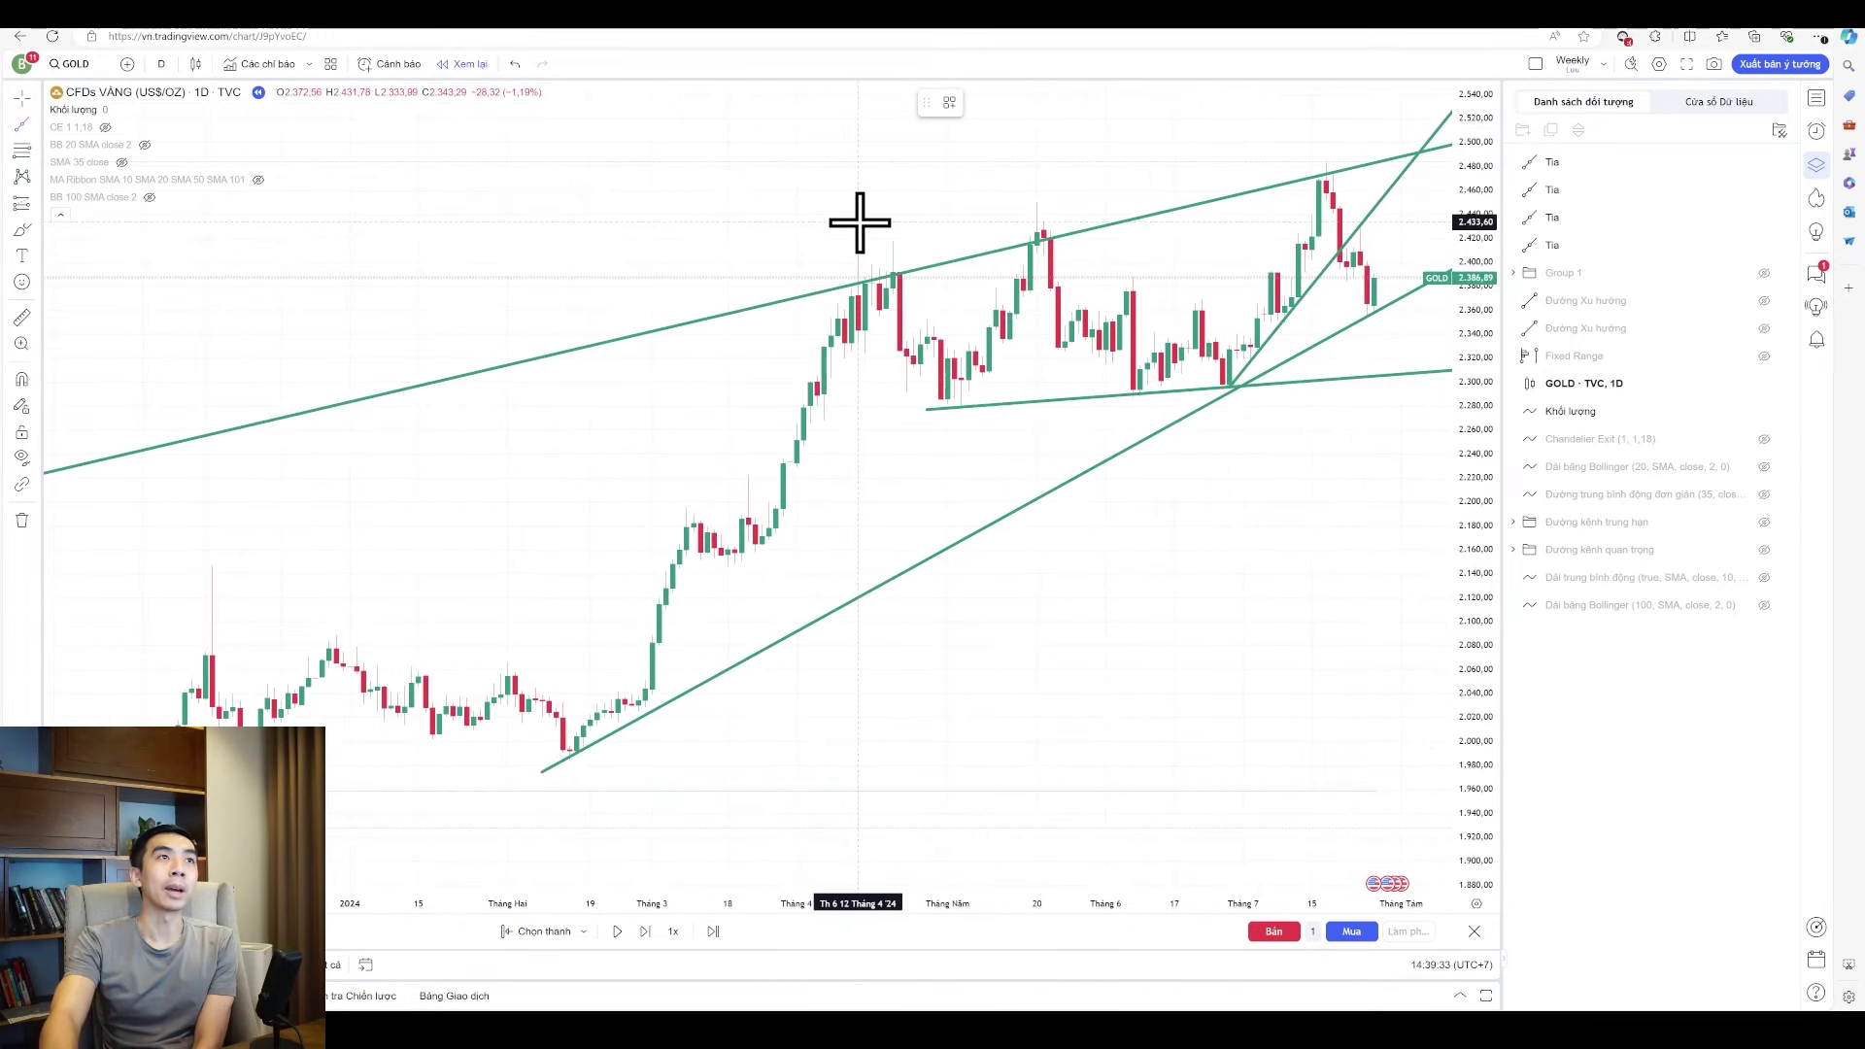
Step: Draw another ray near the mid-2024 highs around 2,484
left_click(858, 221)
left_click(1305, 160)
scroll(1282, 184, "down", 5)
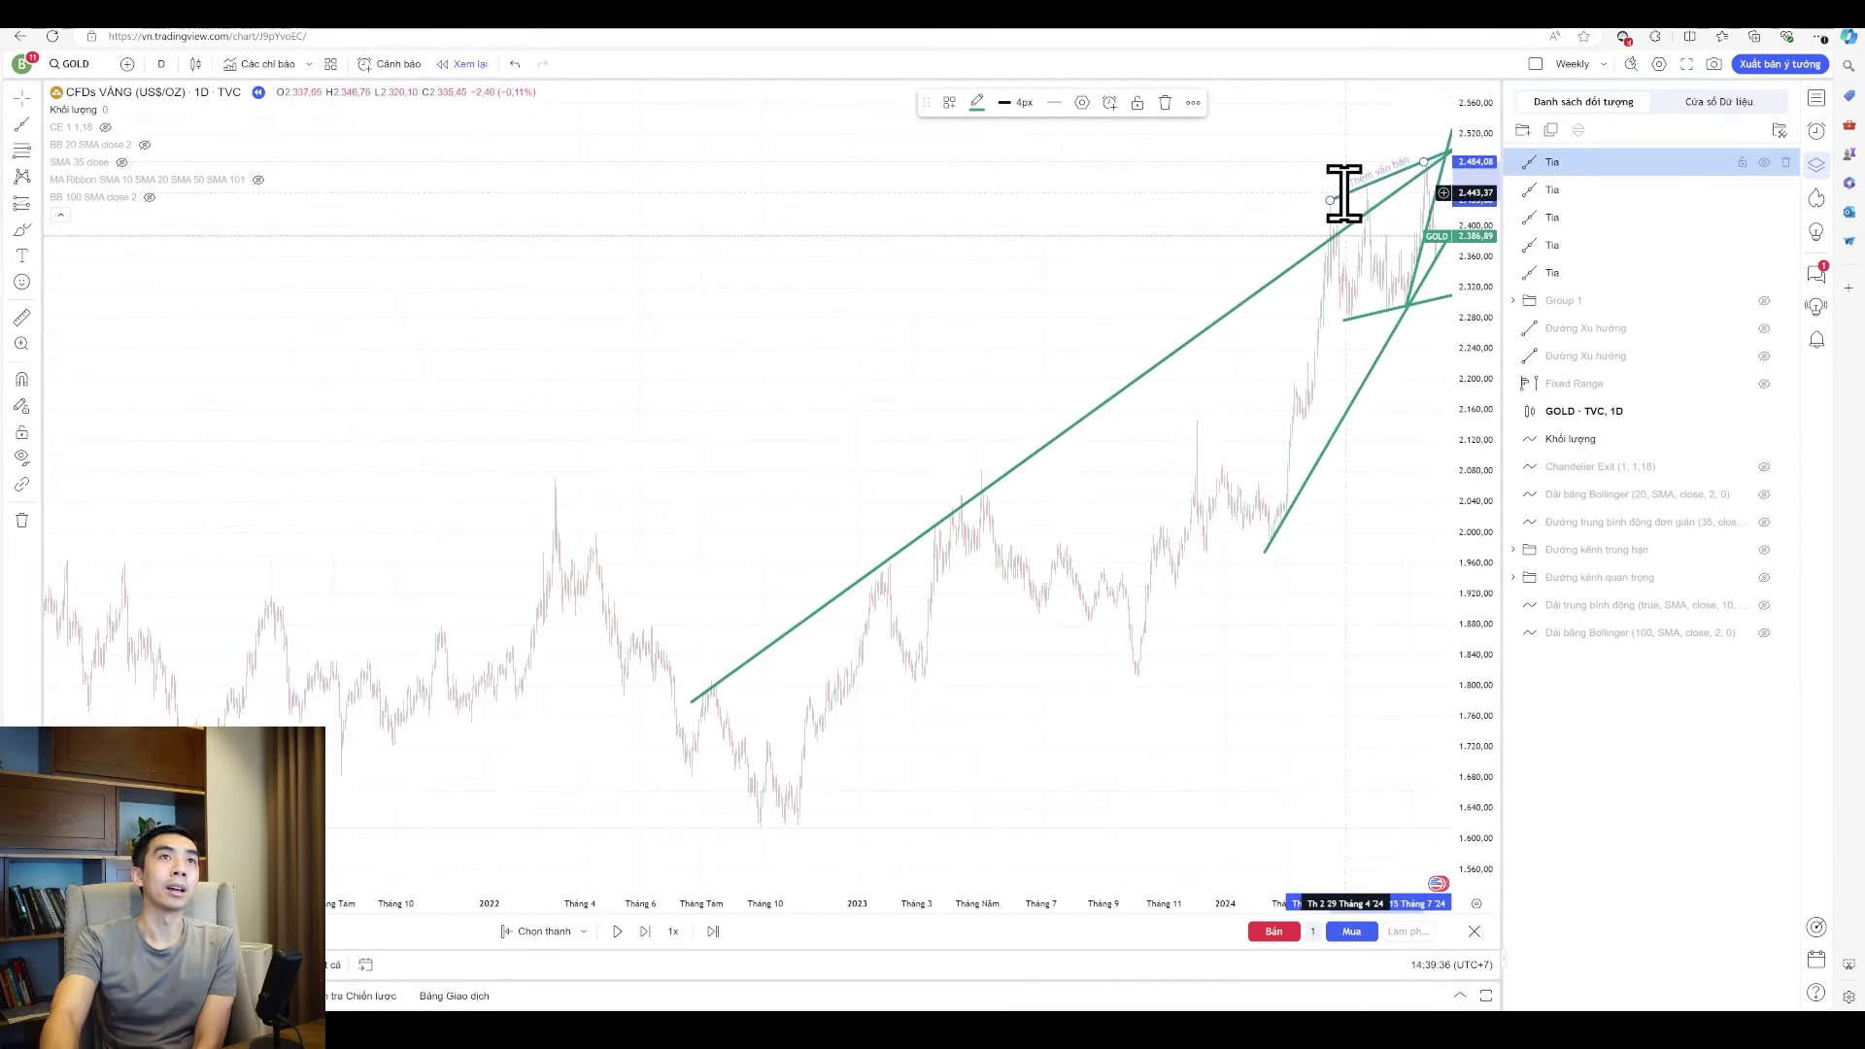
Step: Move the long ray's start to the 2018 low, then settle it back on the 2021 low near 1,857
left_click_drag(1330, 199, 549, 501)
scroll(1311, 324, "up", 5)
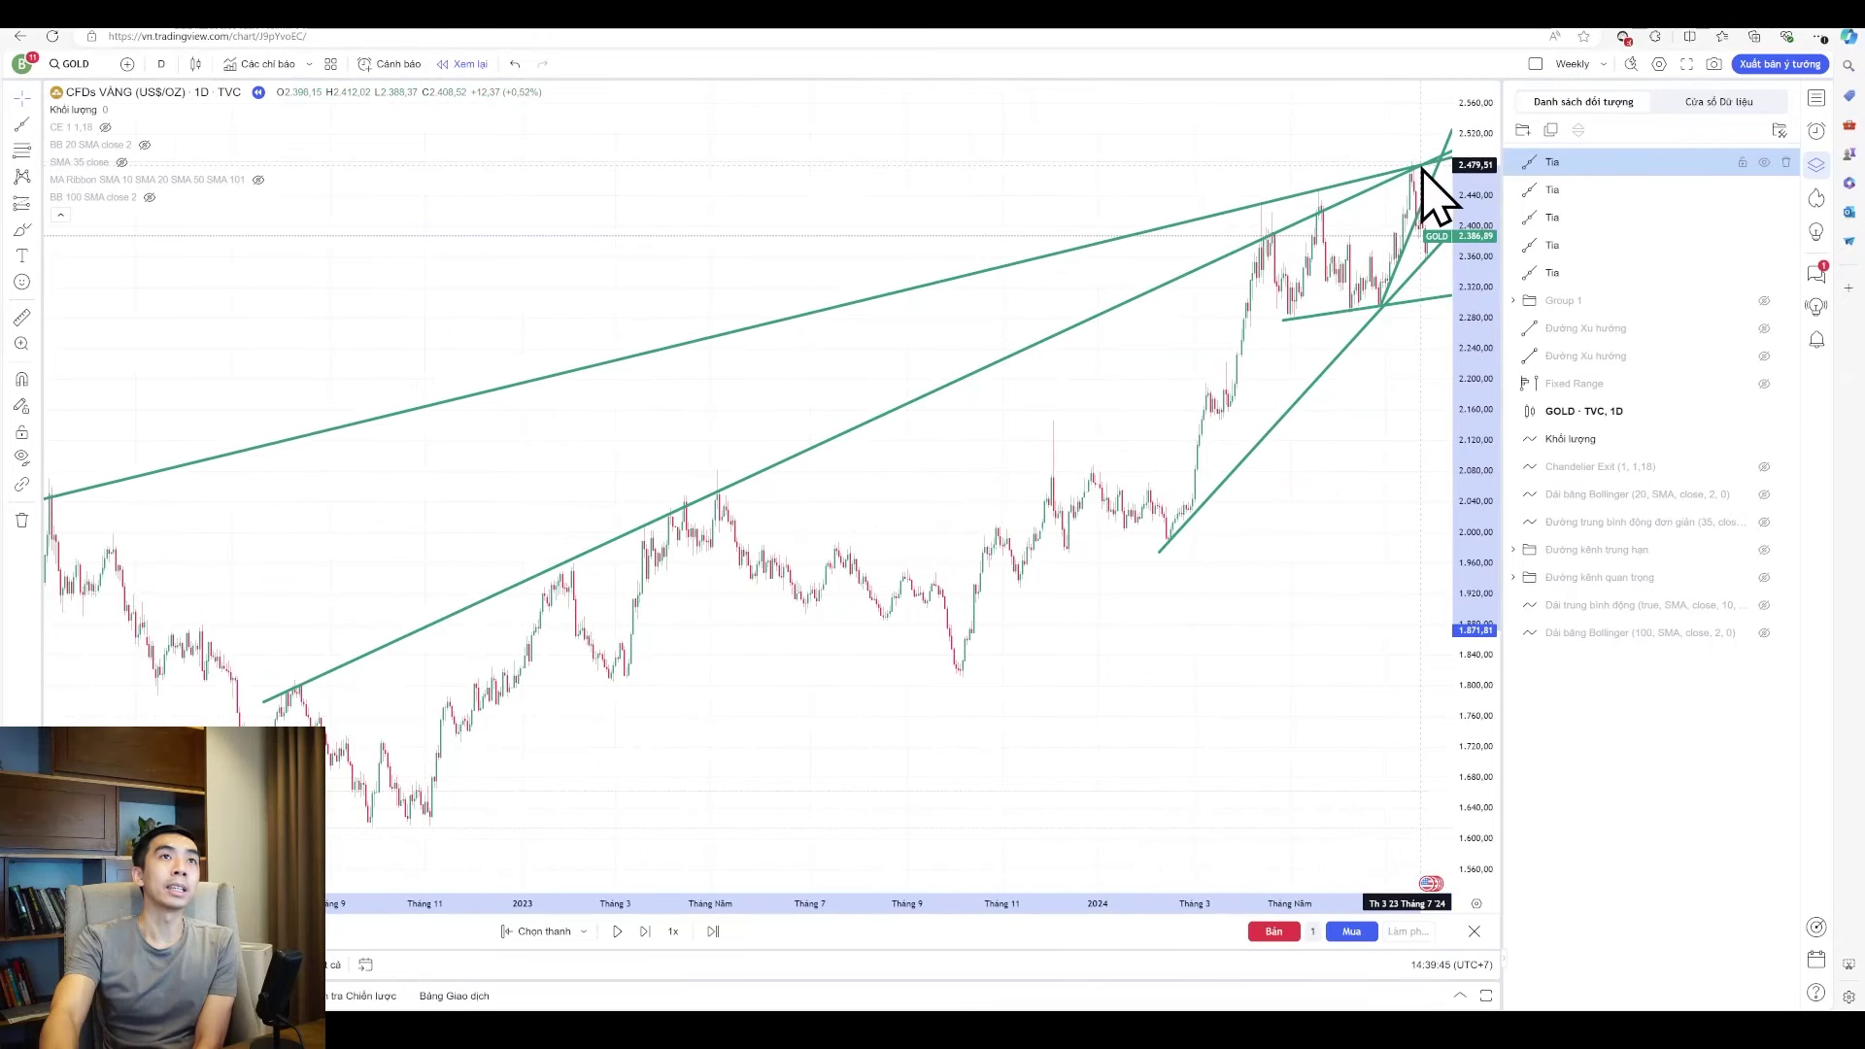
scroll(1297, 291, "up", 5)
scroll(1306, 320, "up", 3)
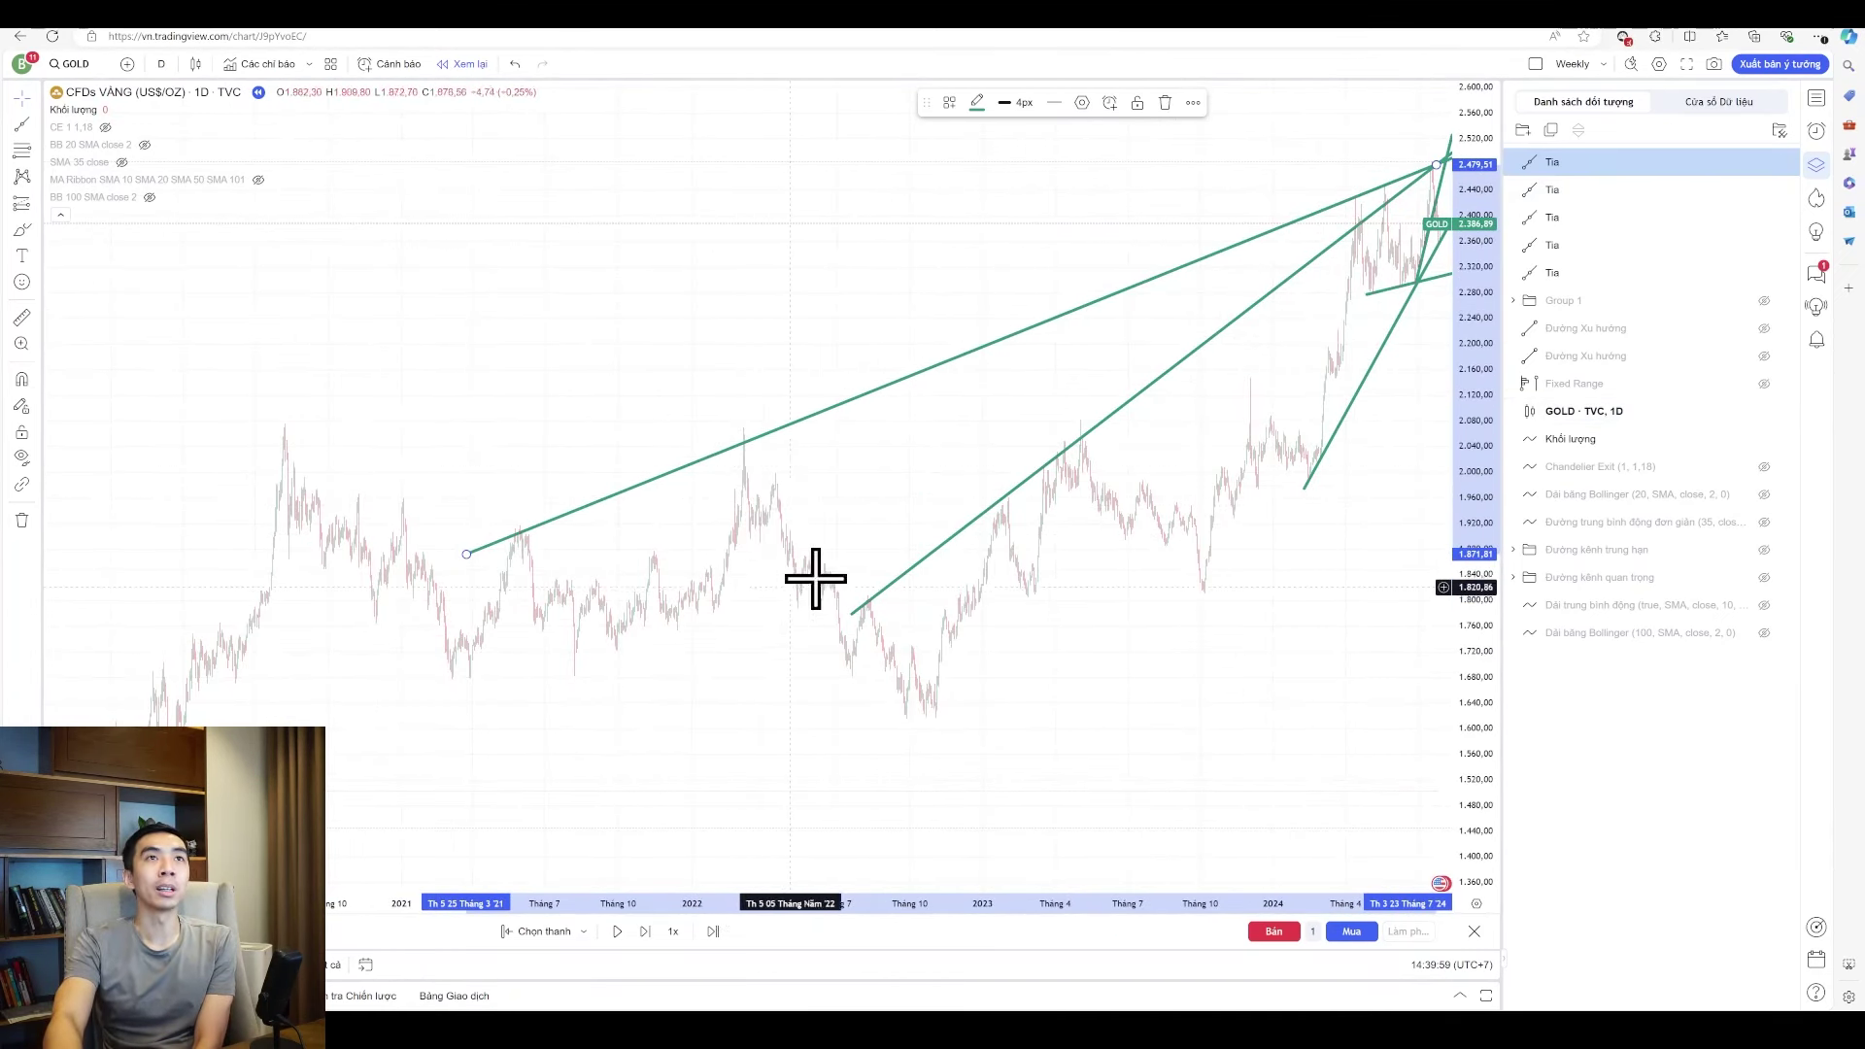
scroll(758, 399, "up", 5)
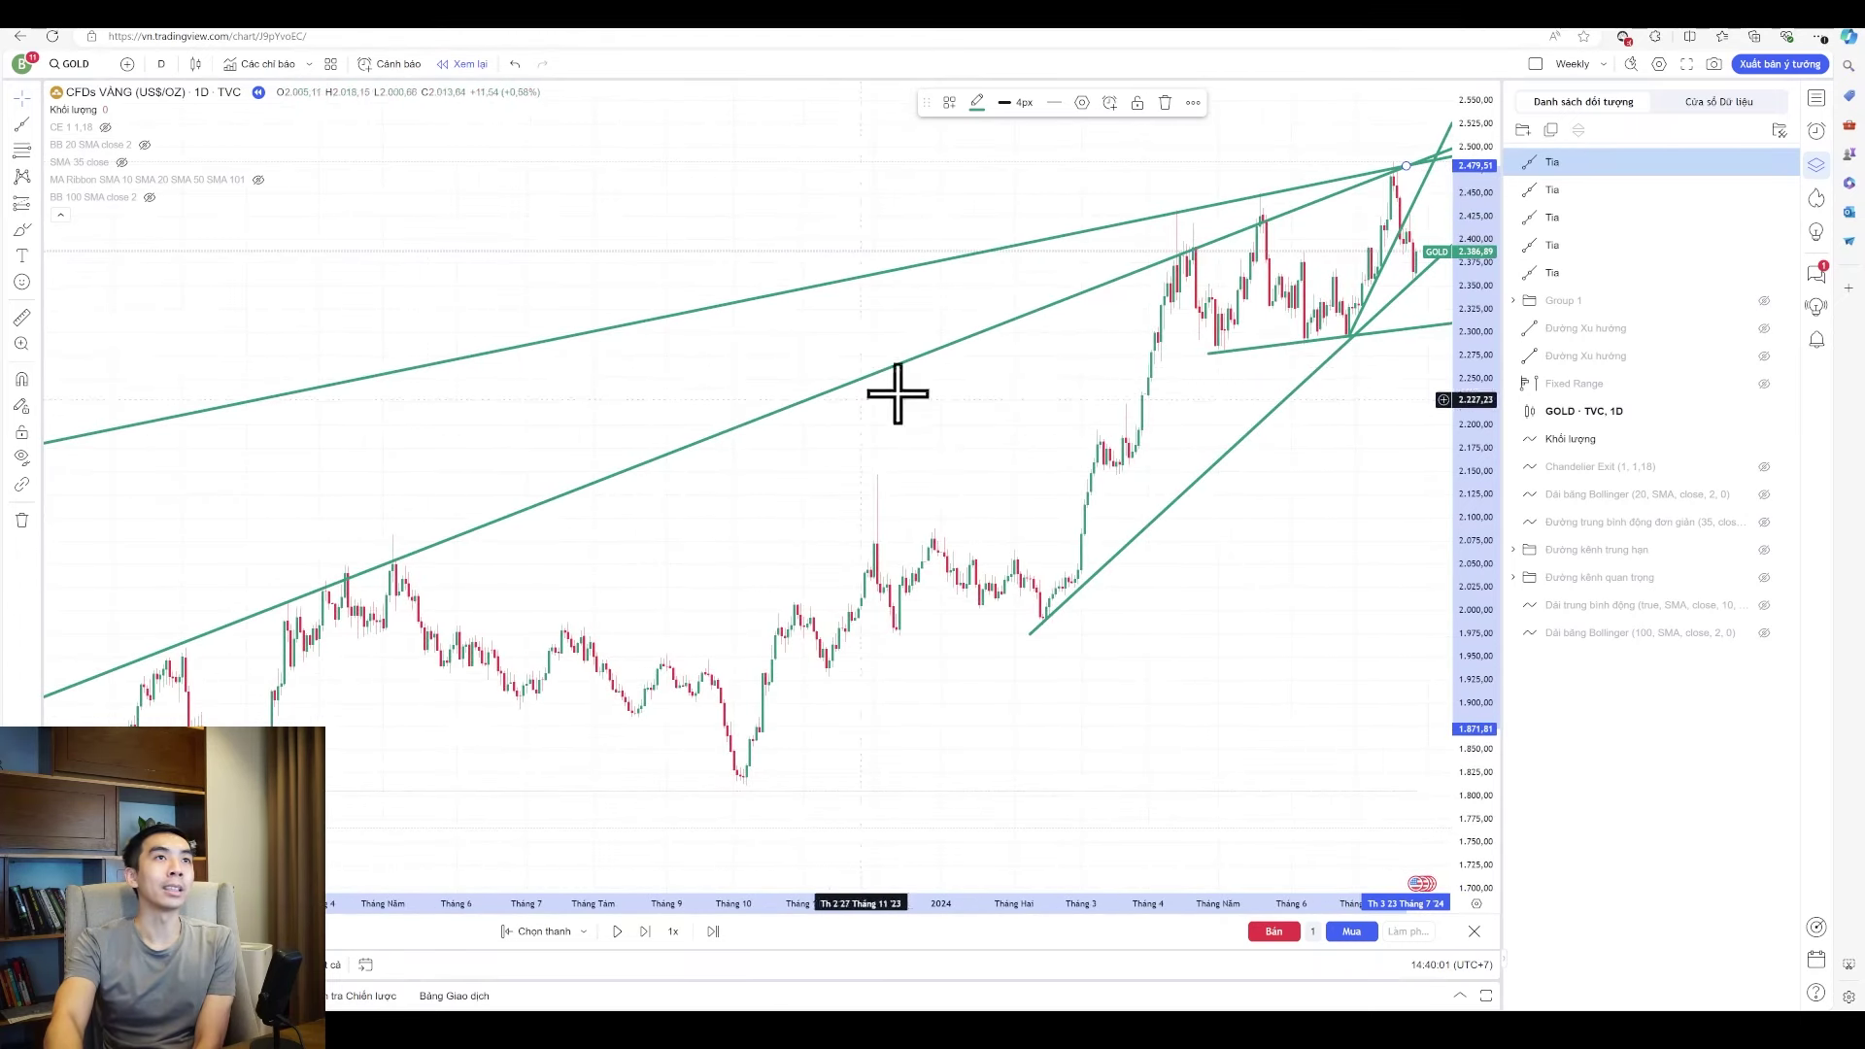
scroll(1157, 283, "up", 4)
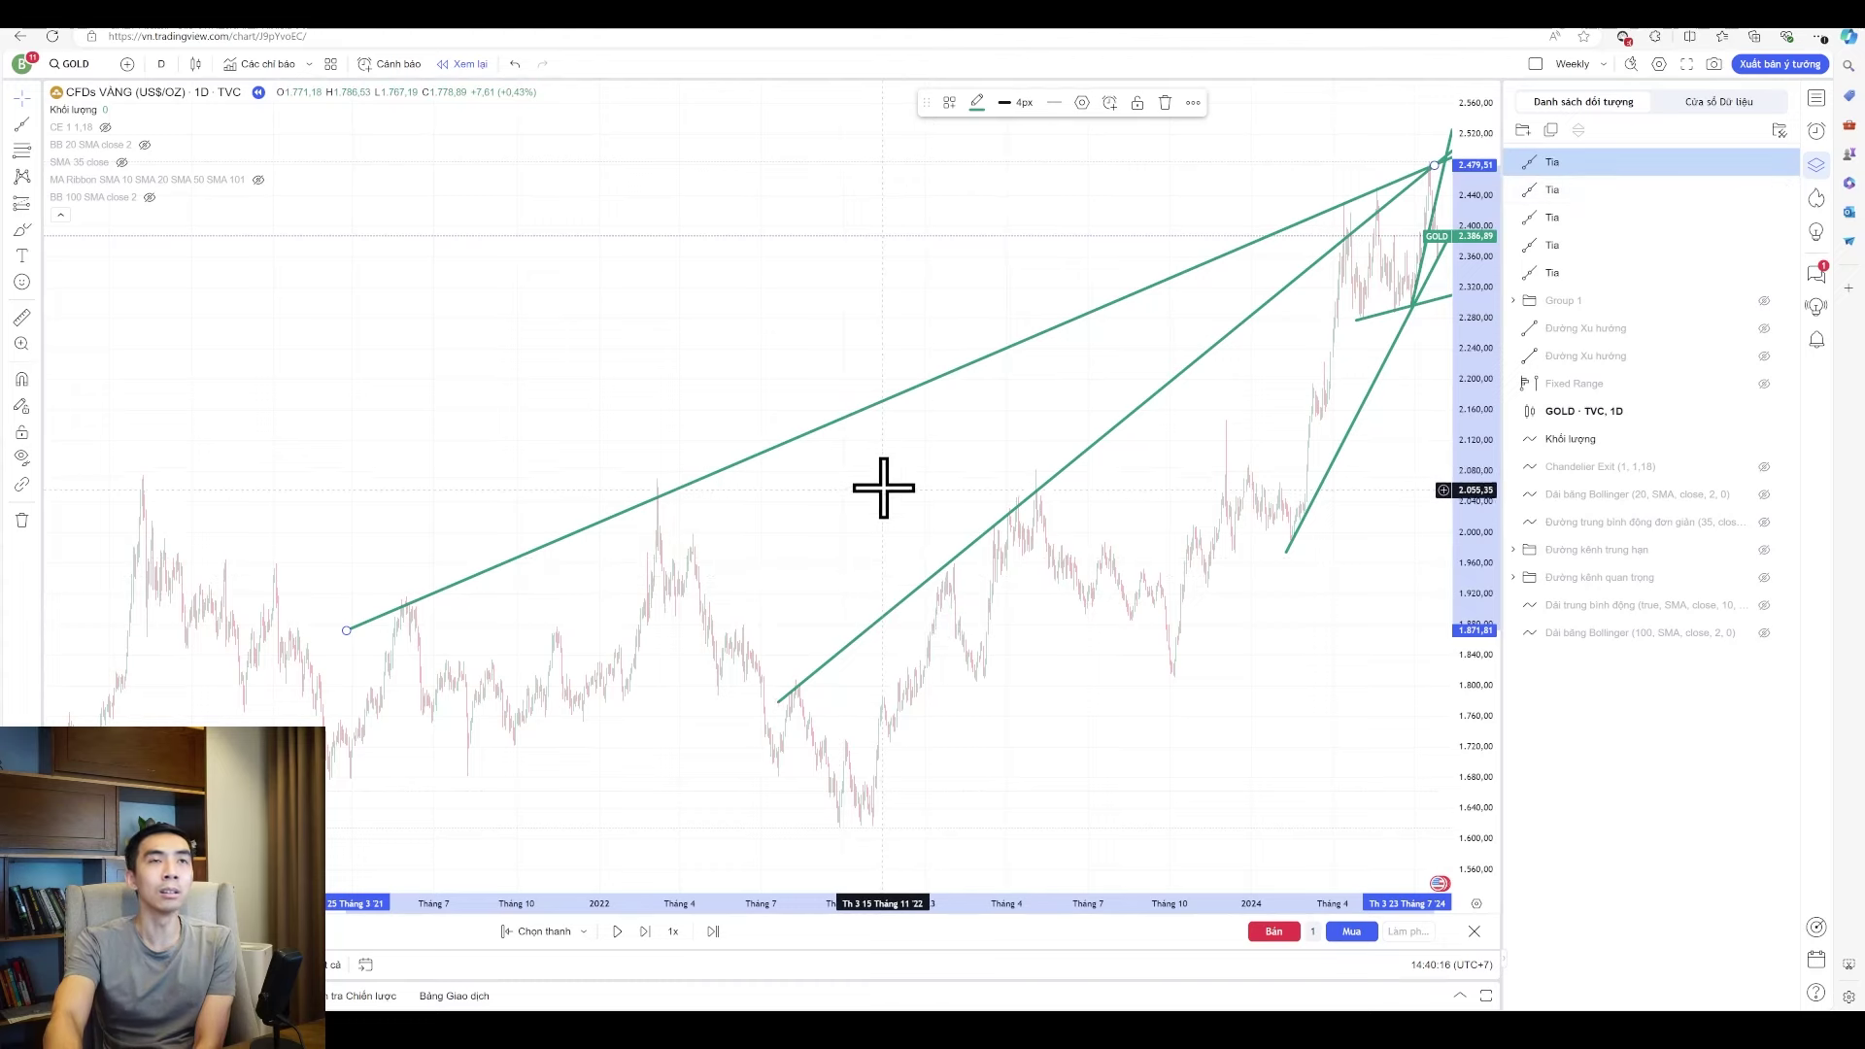
scroll(841, 495, "up", 2)
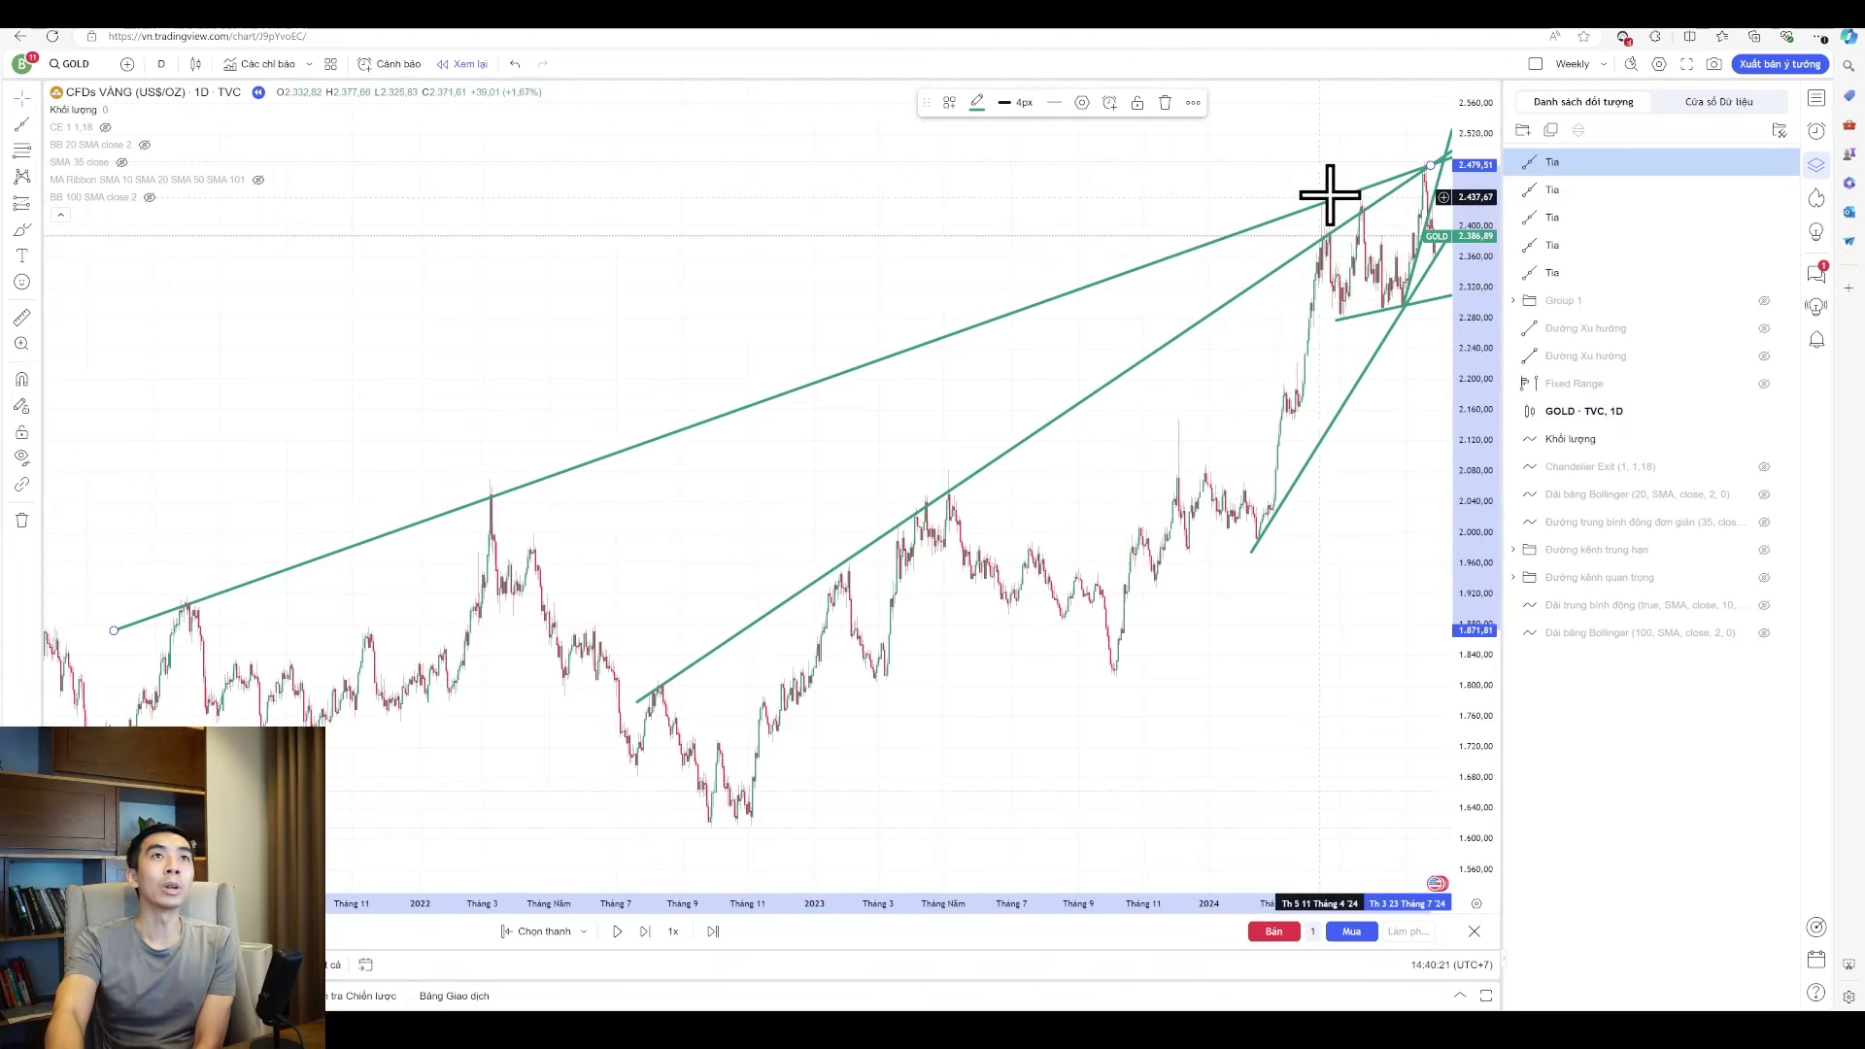
scroll(1207, 282, "up", 3)
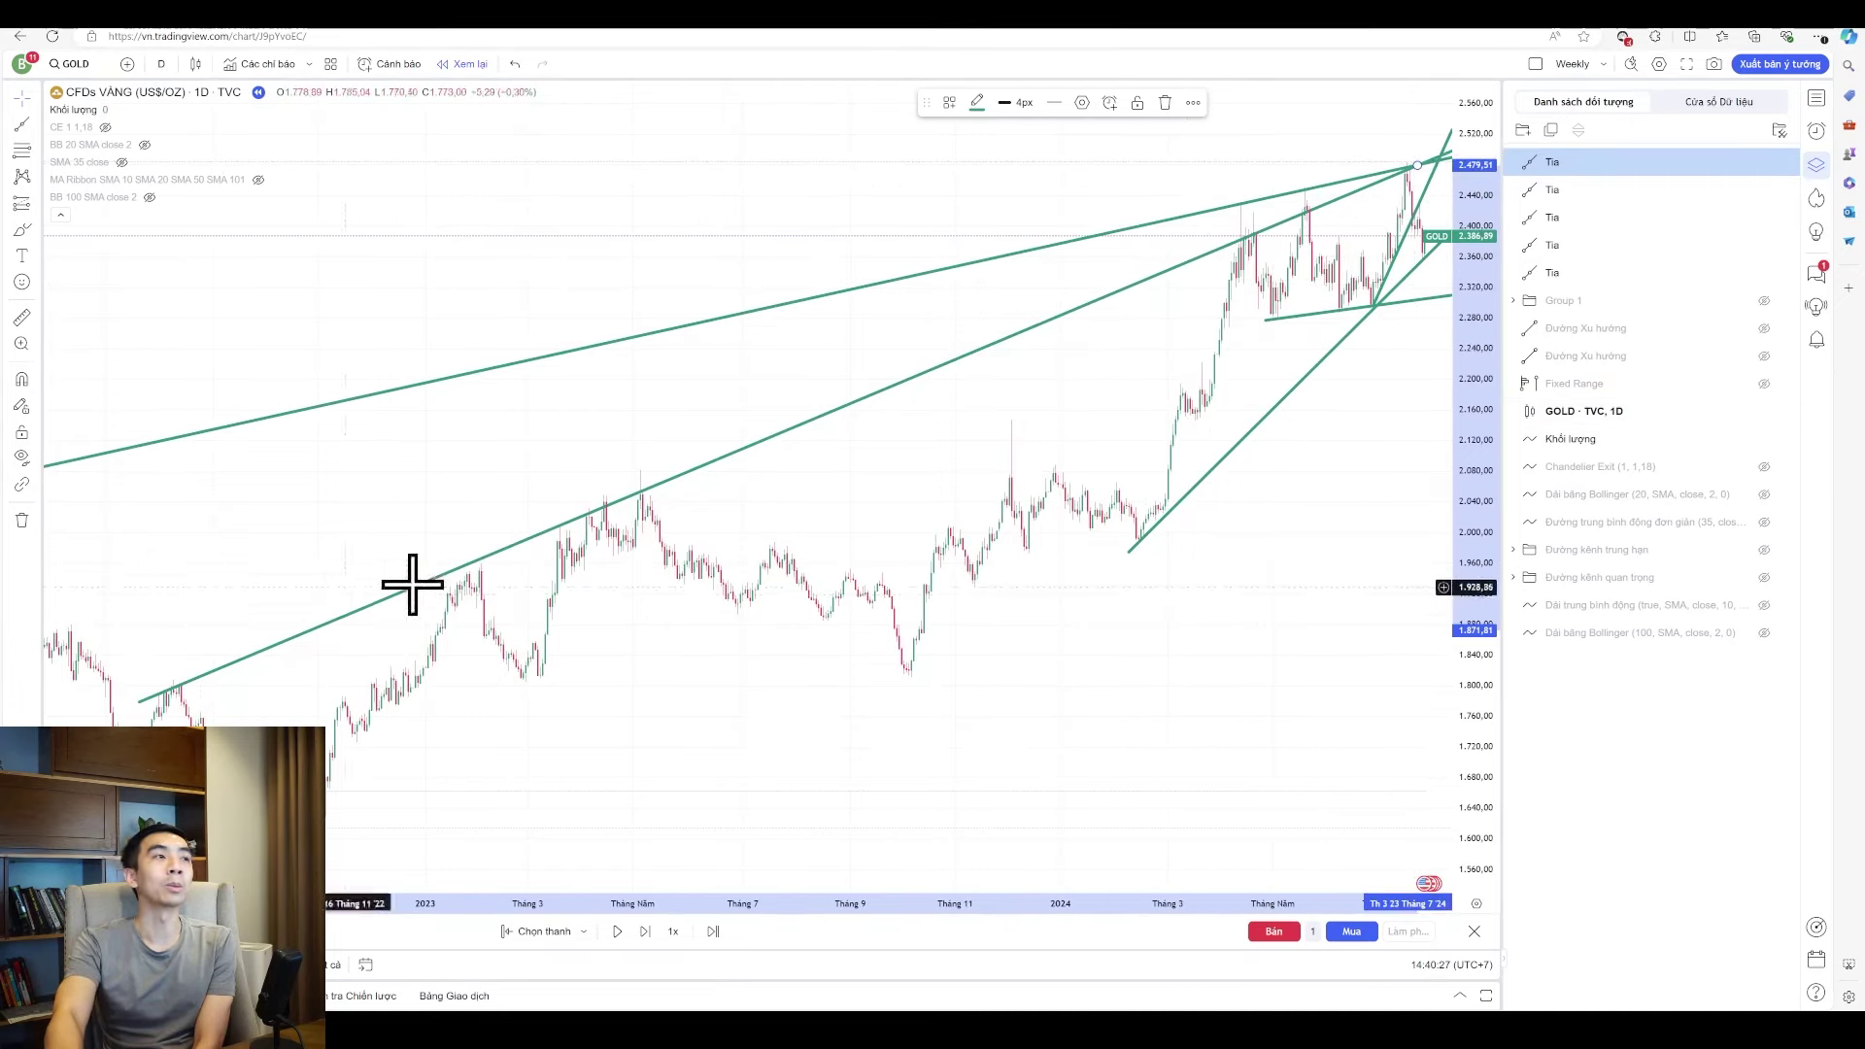
scroll(412, 583, "down", 5)
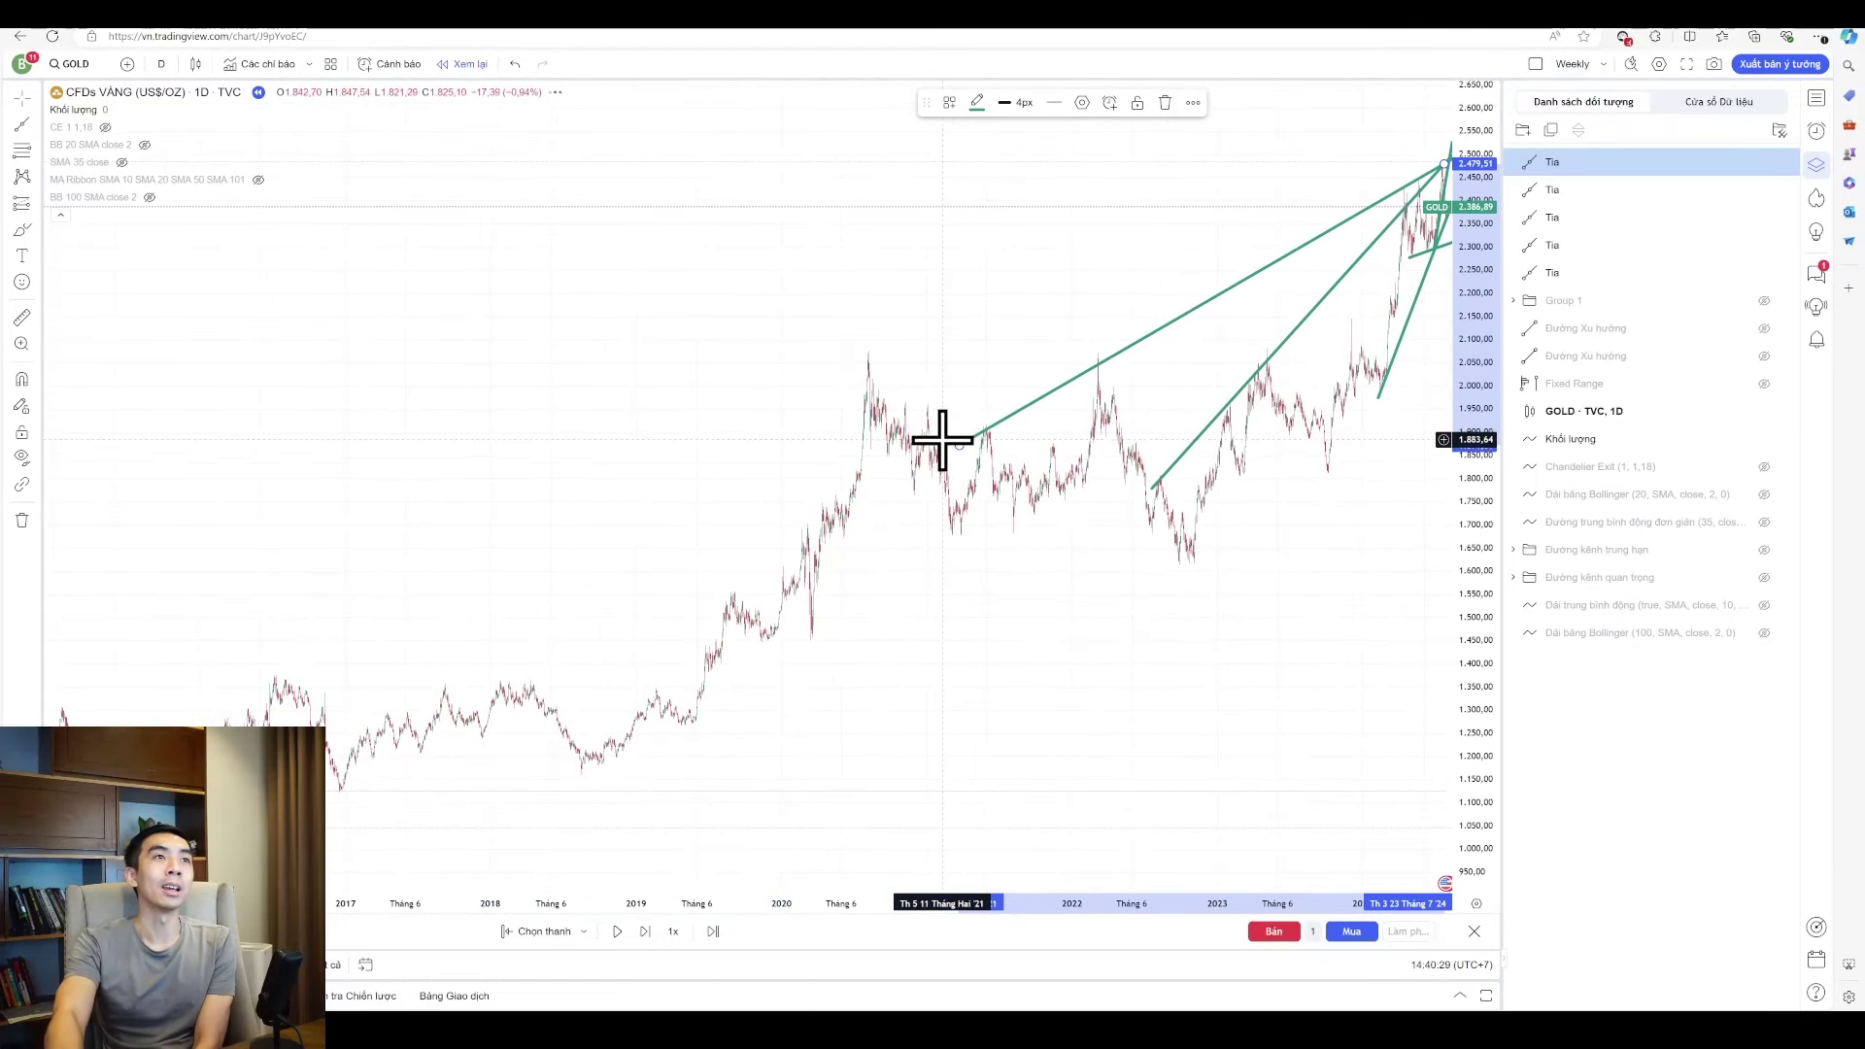
left_click_drag(960, 444, 329, 809)
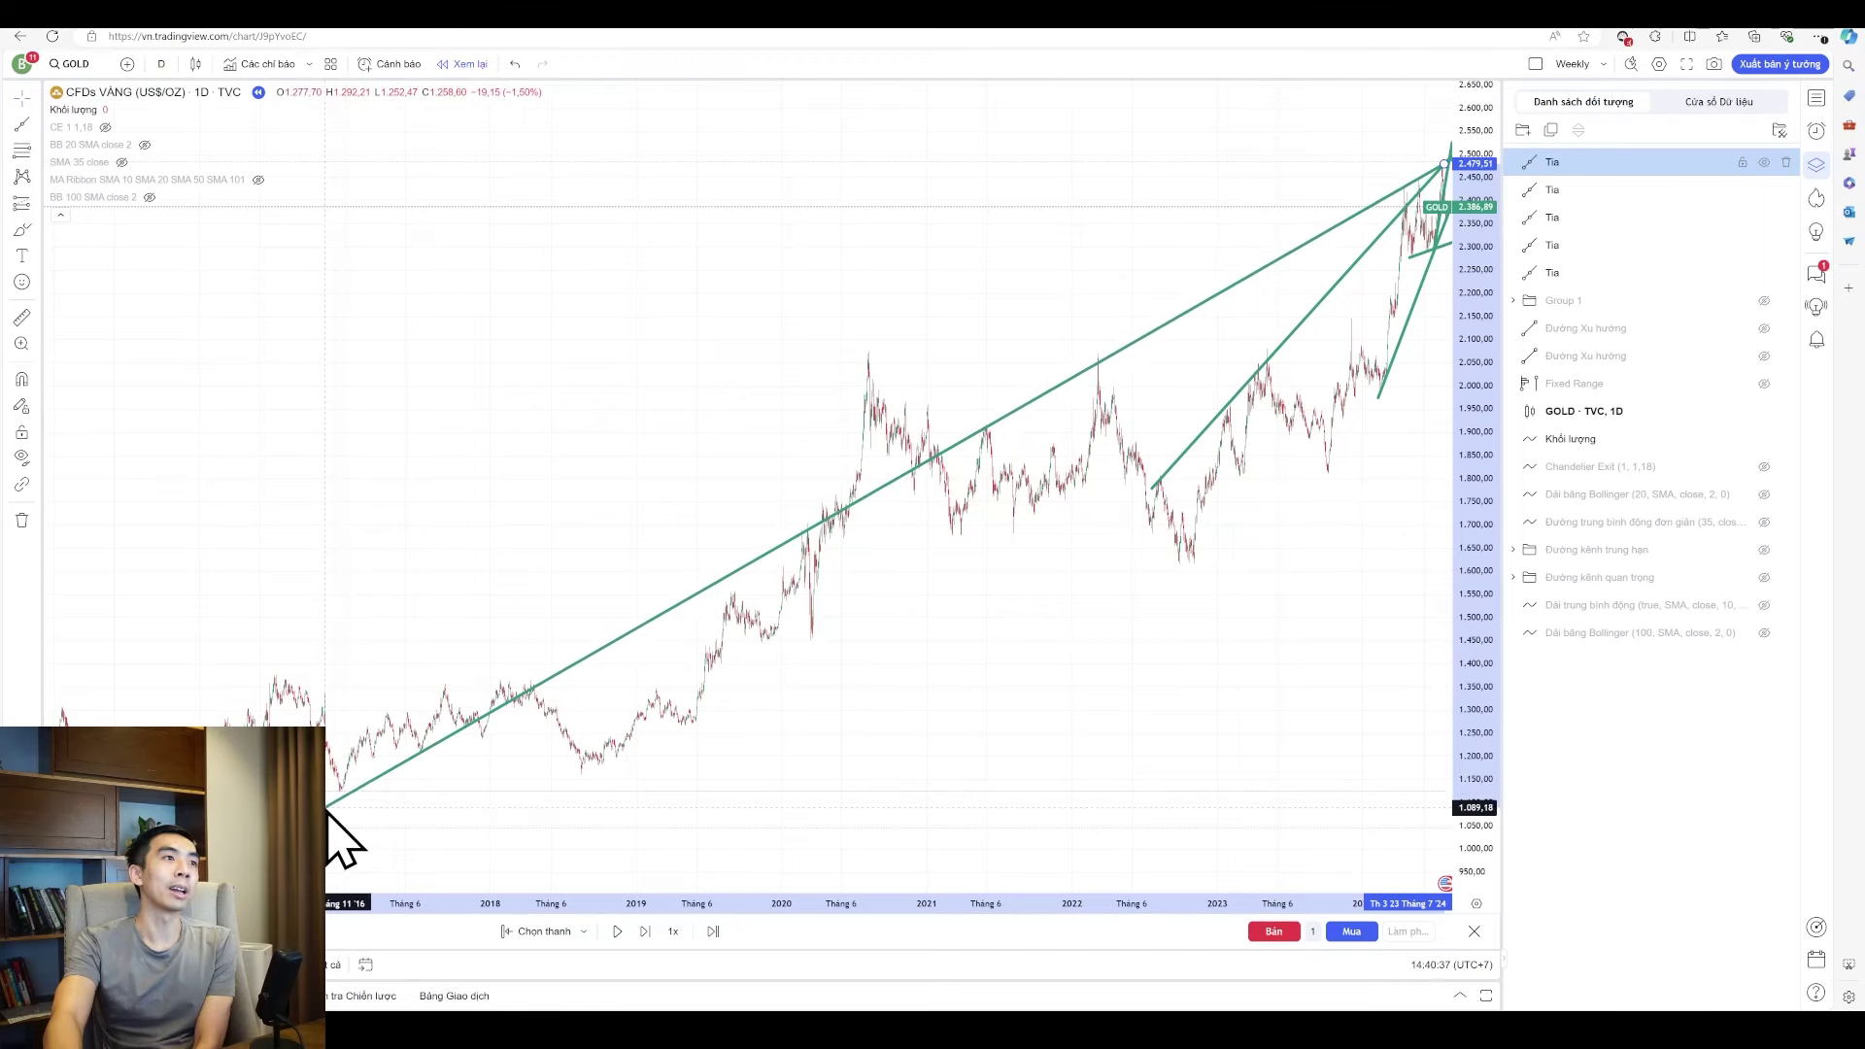
left_click_drag(328, 809, 944, 452)
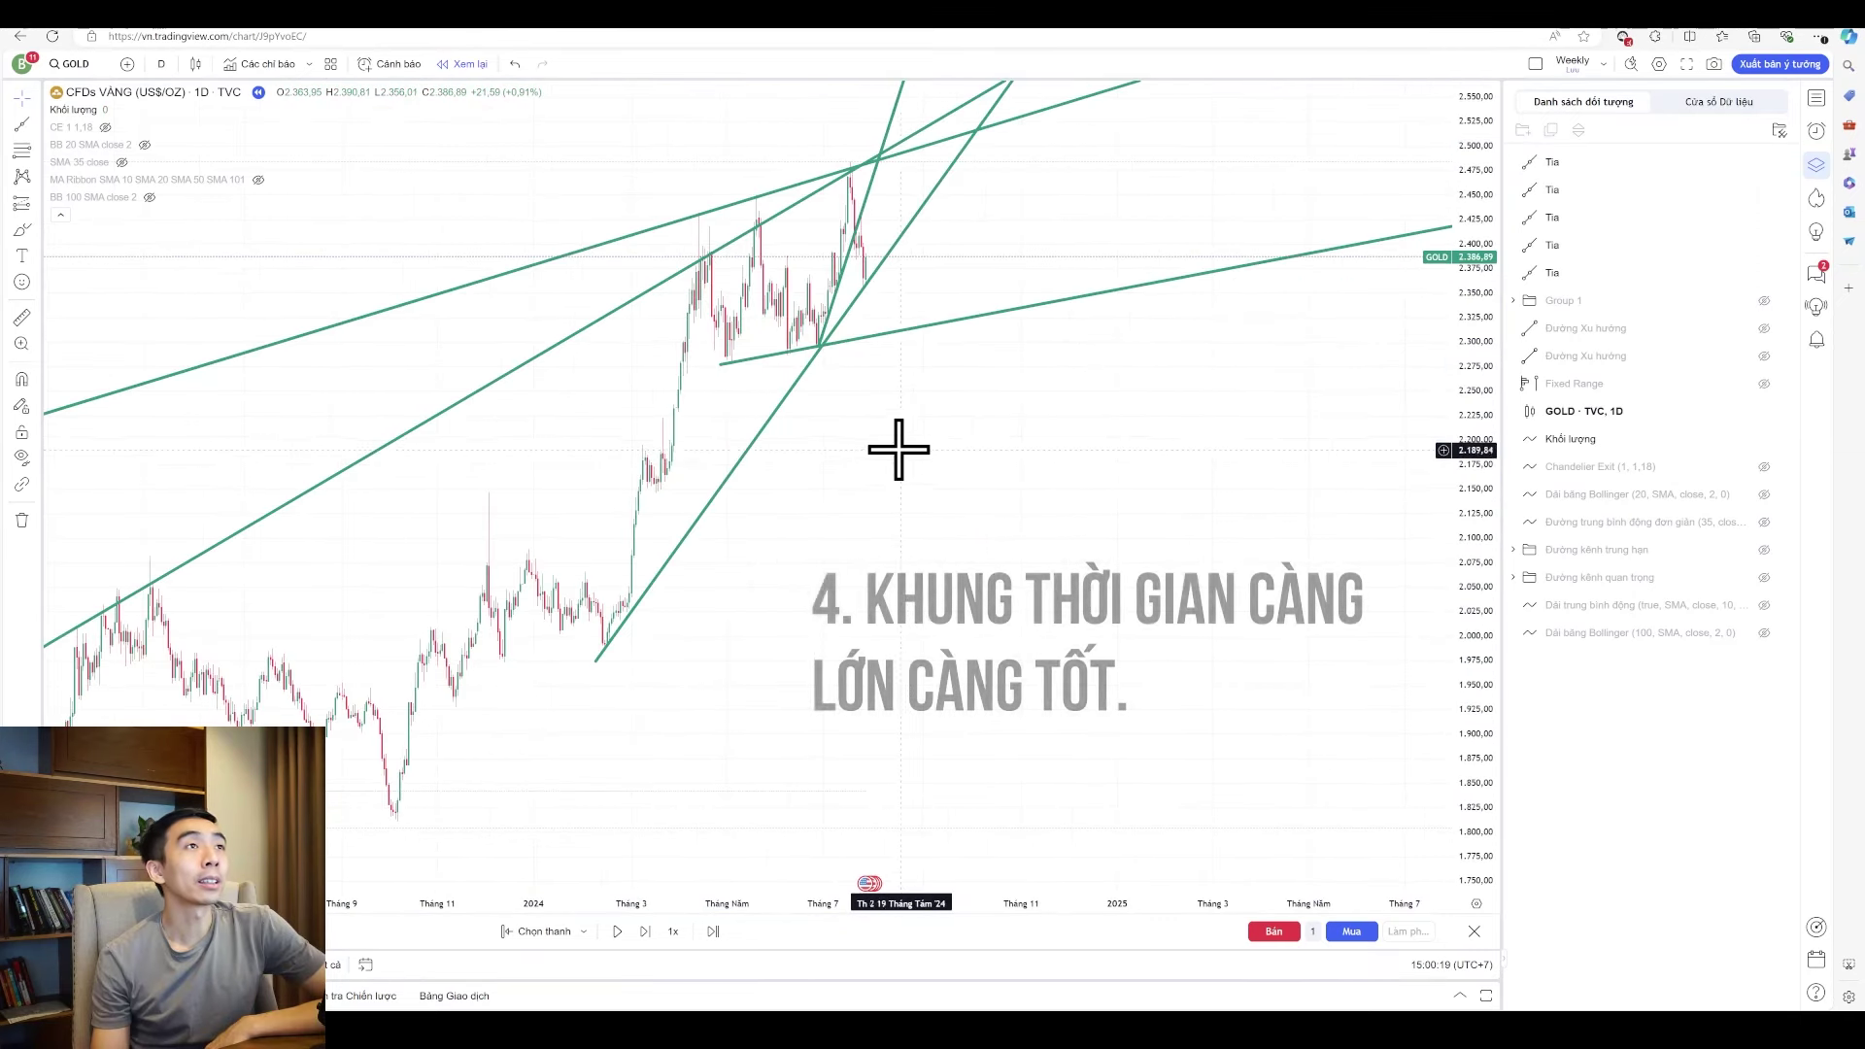
Step: Measure gold's April-to-June 2024 pullback: -141.11 over 39 daily bars
scroll(582, 361, "down", 5)
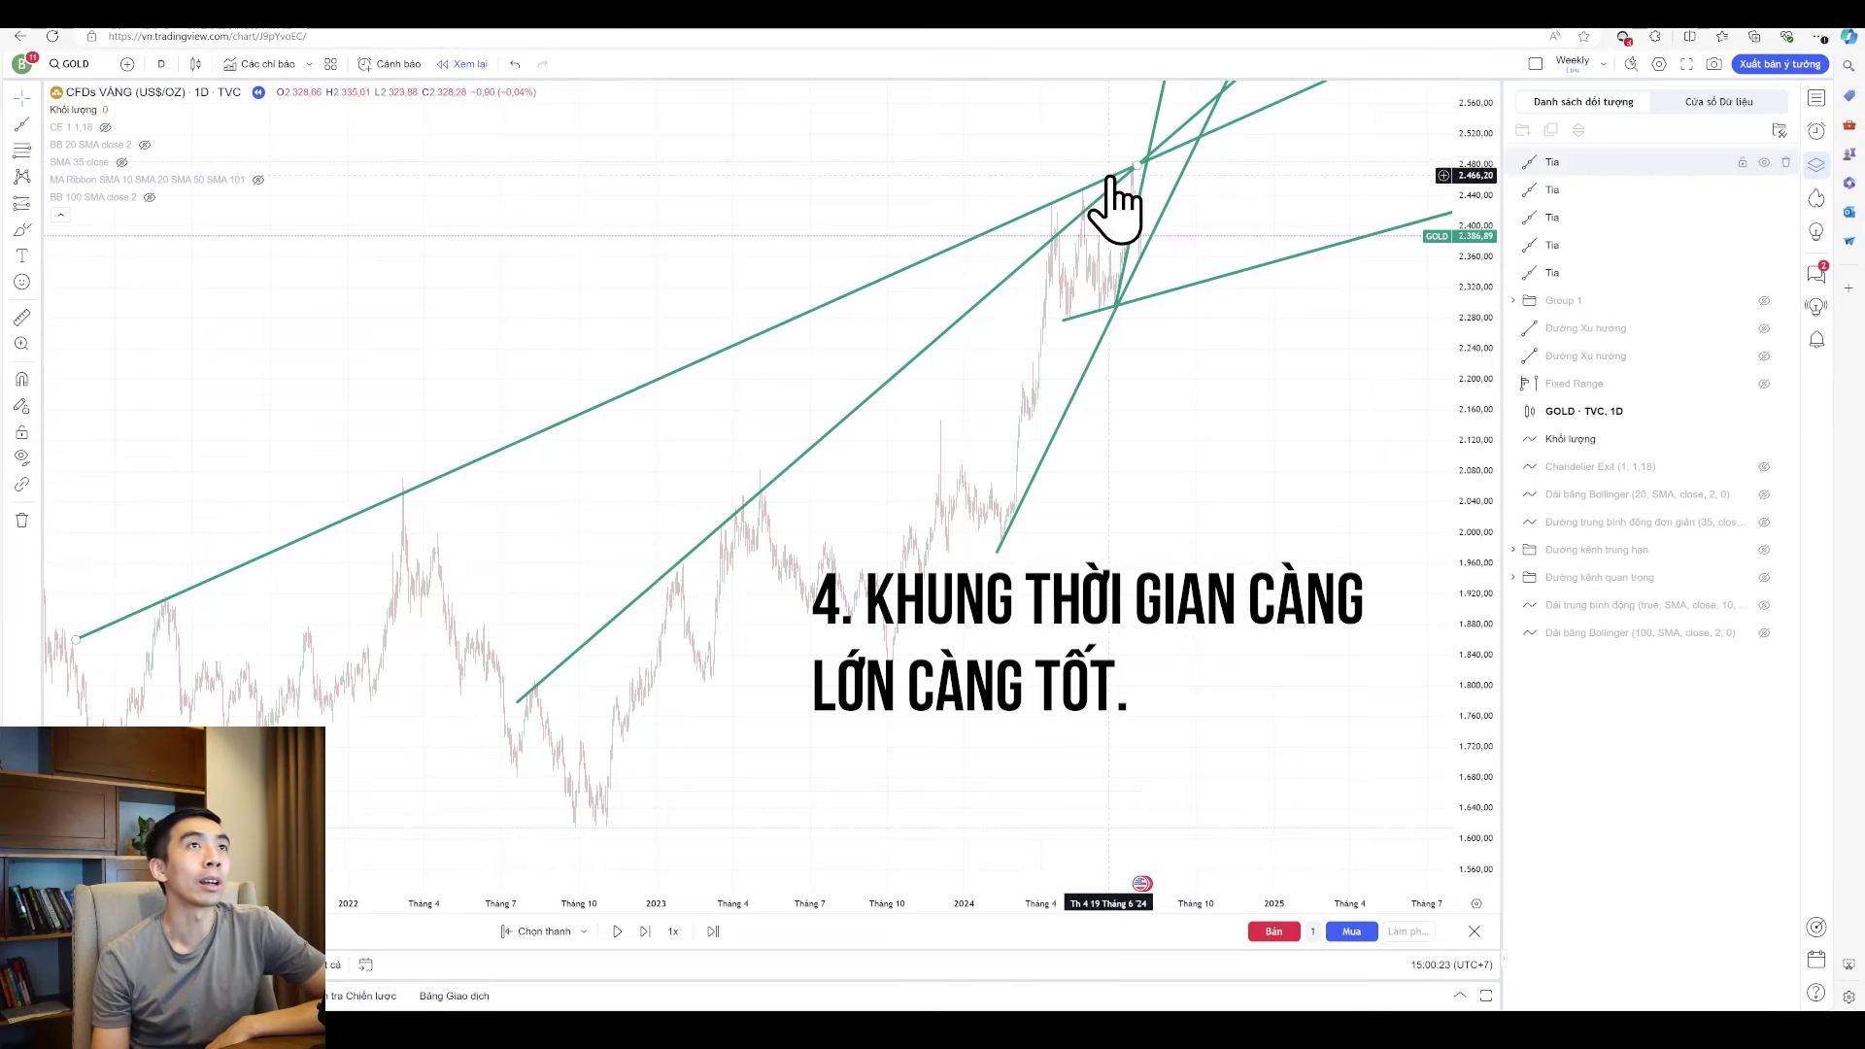
scroll(694, 283, "up", 3)
scroll(682, 283, "up", 2)
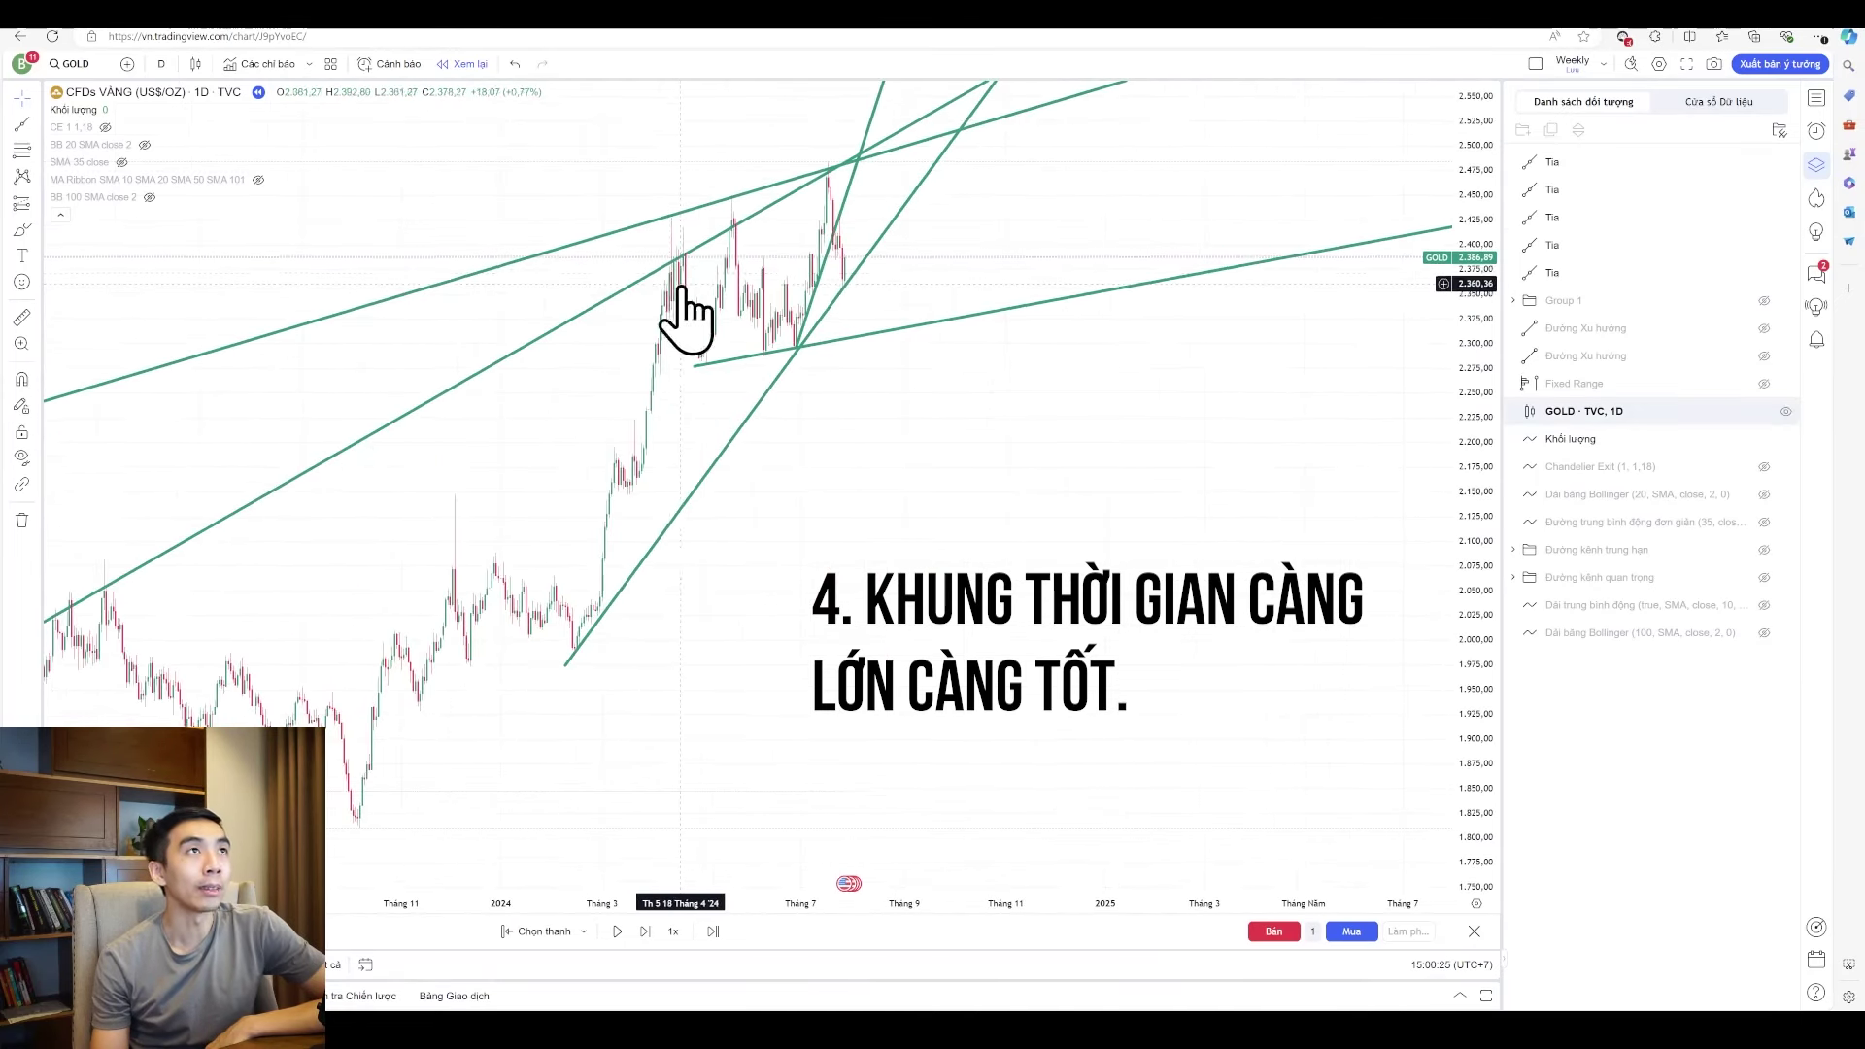
left_click(670, 218)
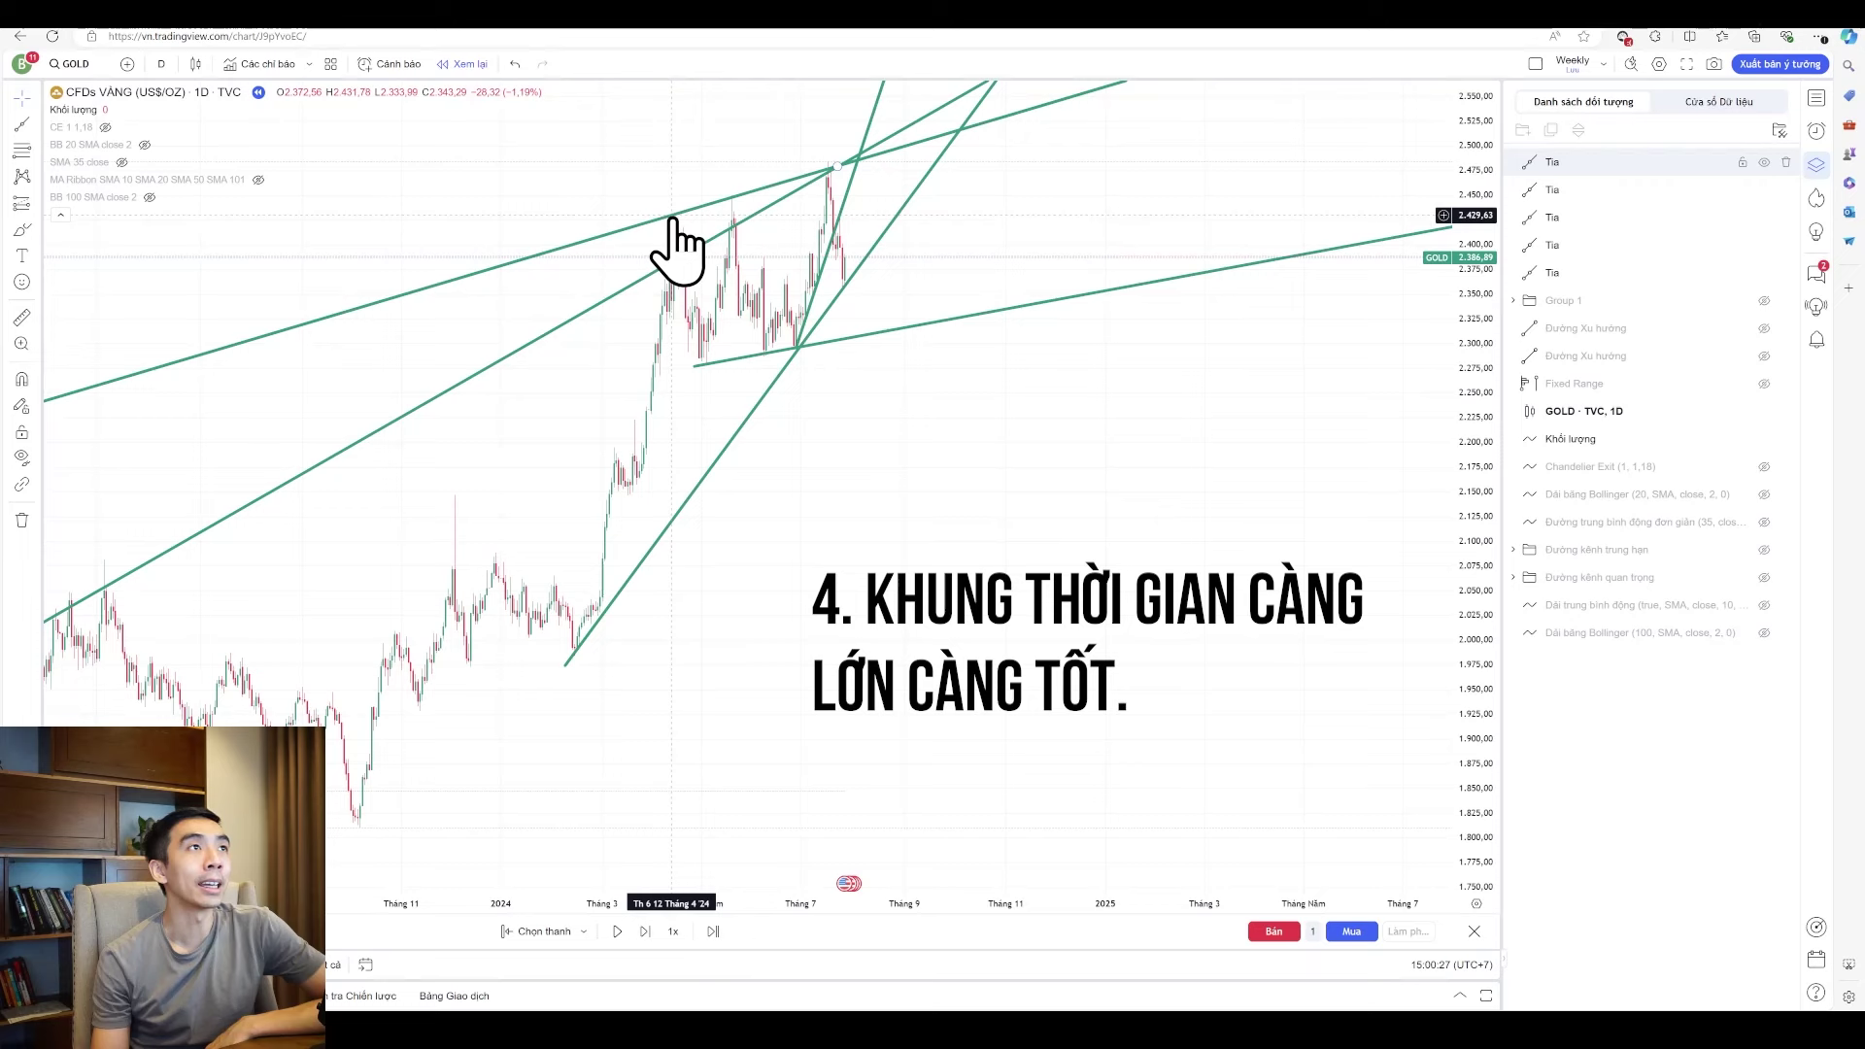
left_click(674, 300)
left_click_drag(549, 262, 374, 216)
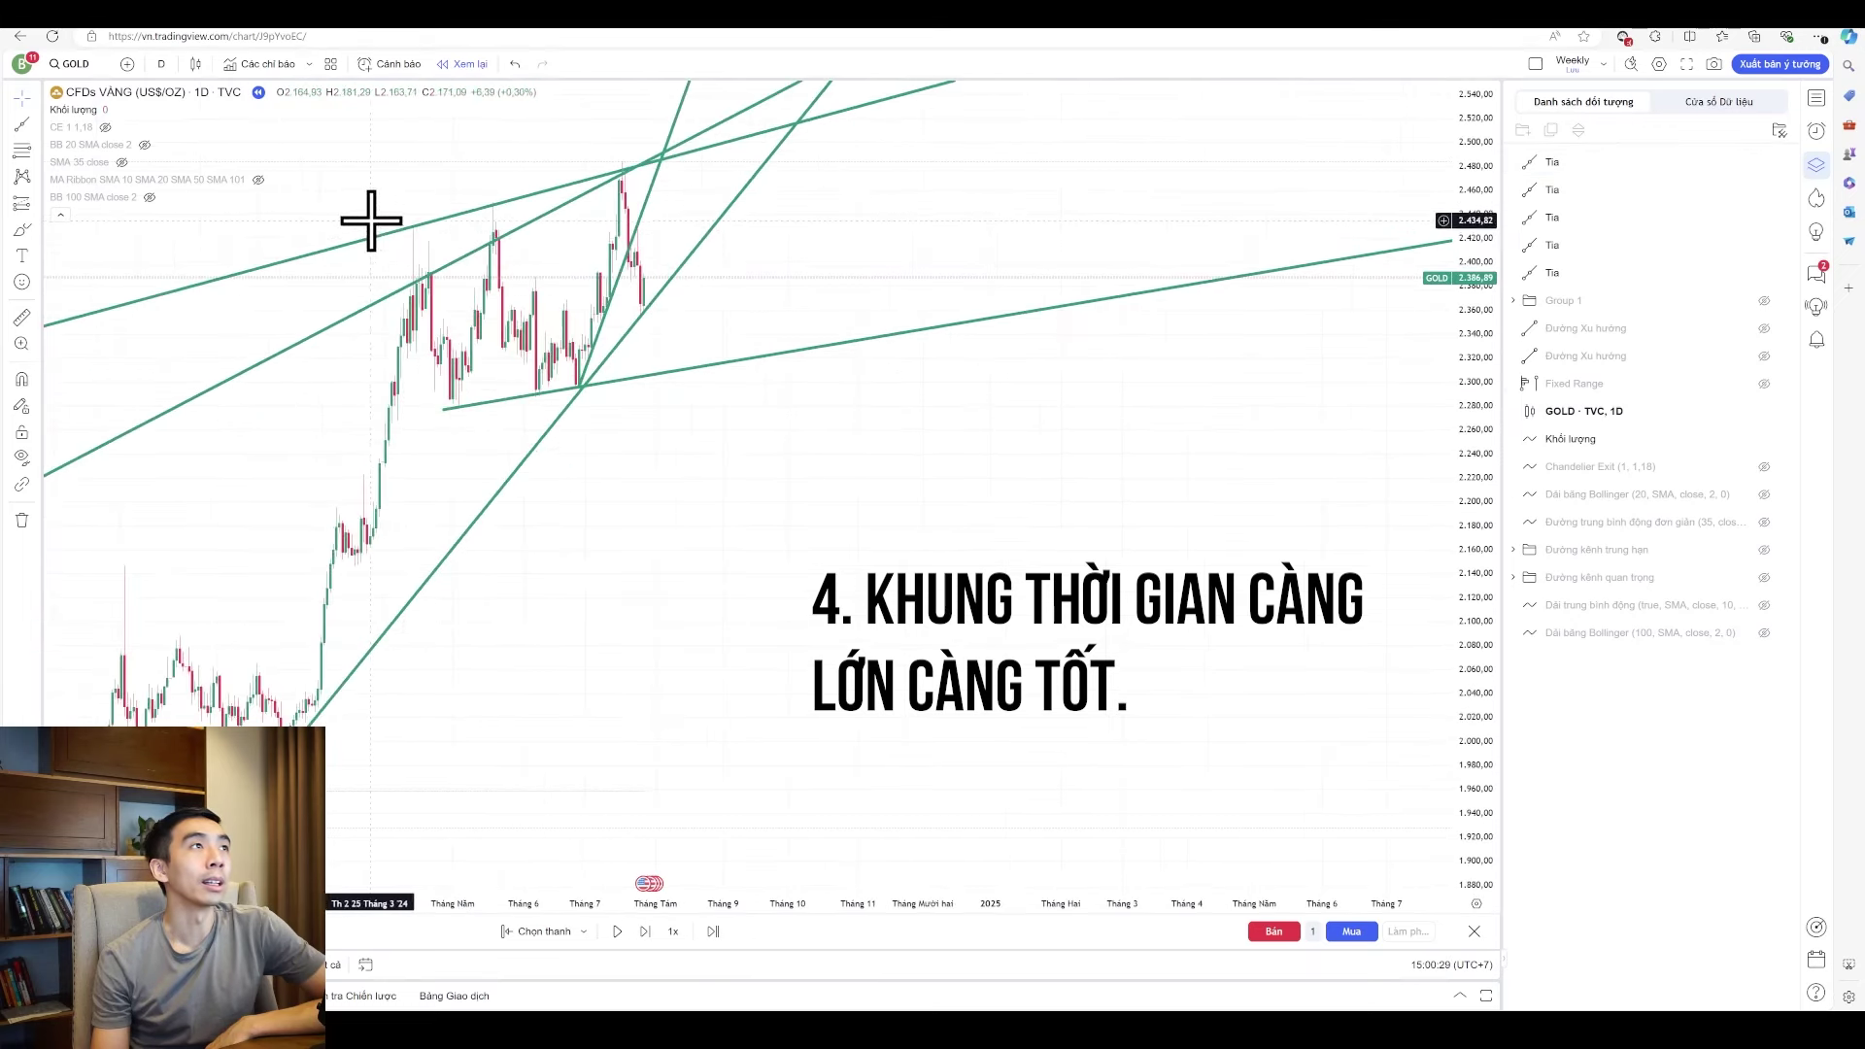
left_click(20, 317)
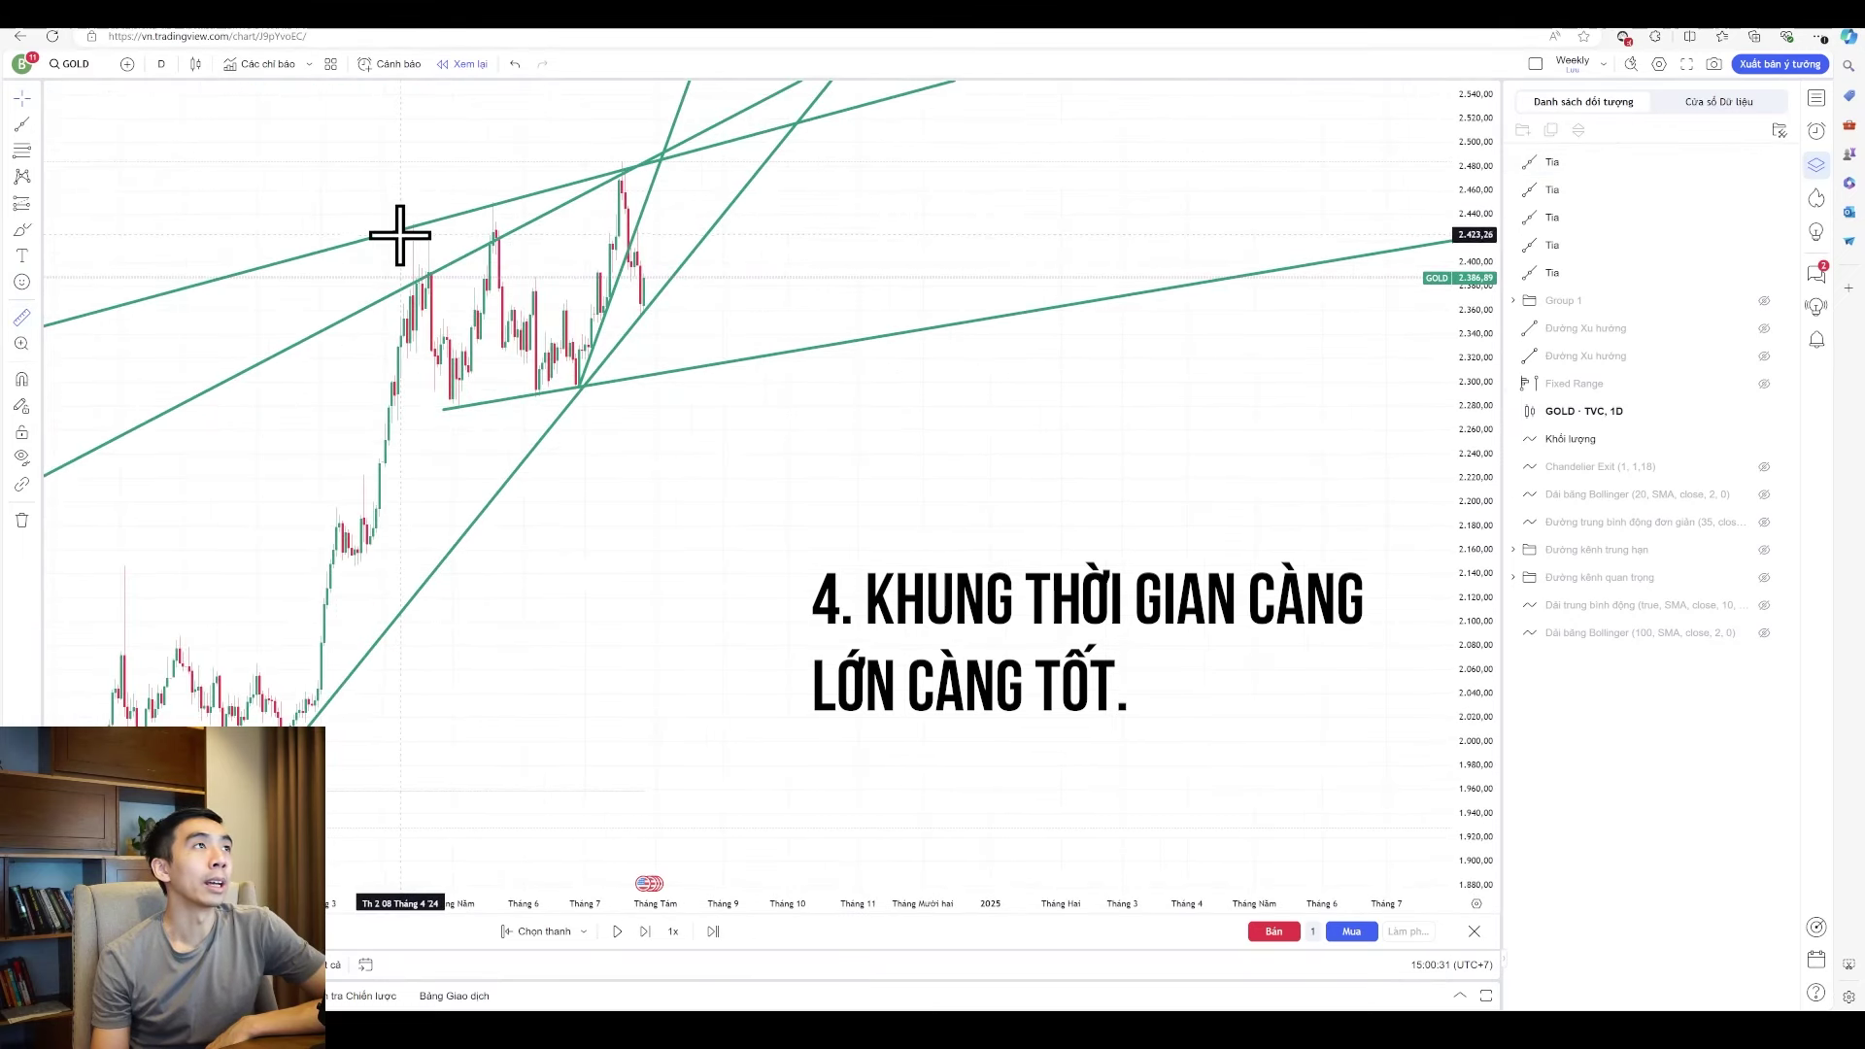
left_click(404, 227)
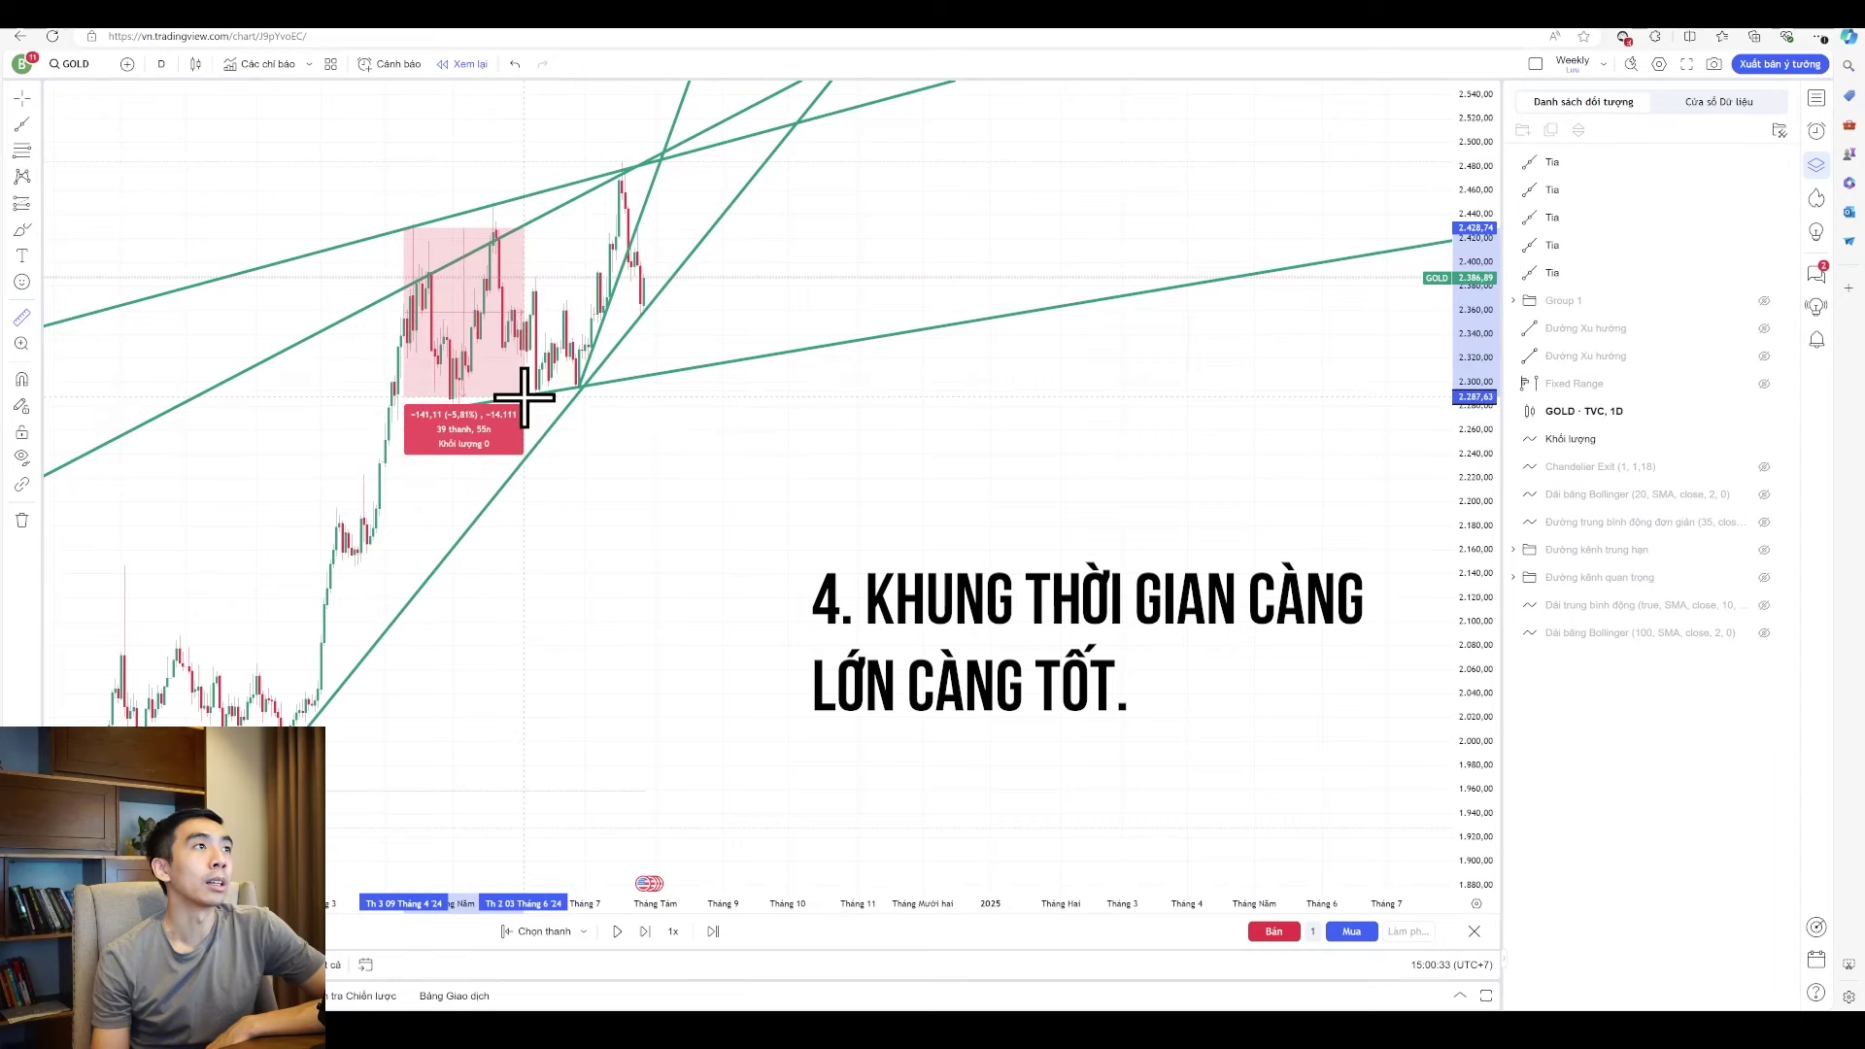
Step: Clear the measurement, switch the chart to 15-minute candles and zoom out
left_click(522, 396)
left_click(162, 63)
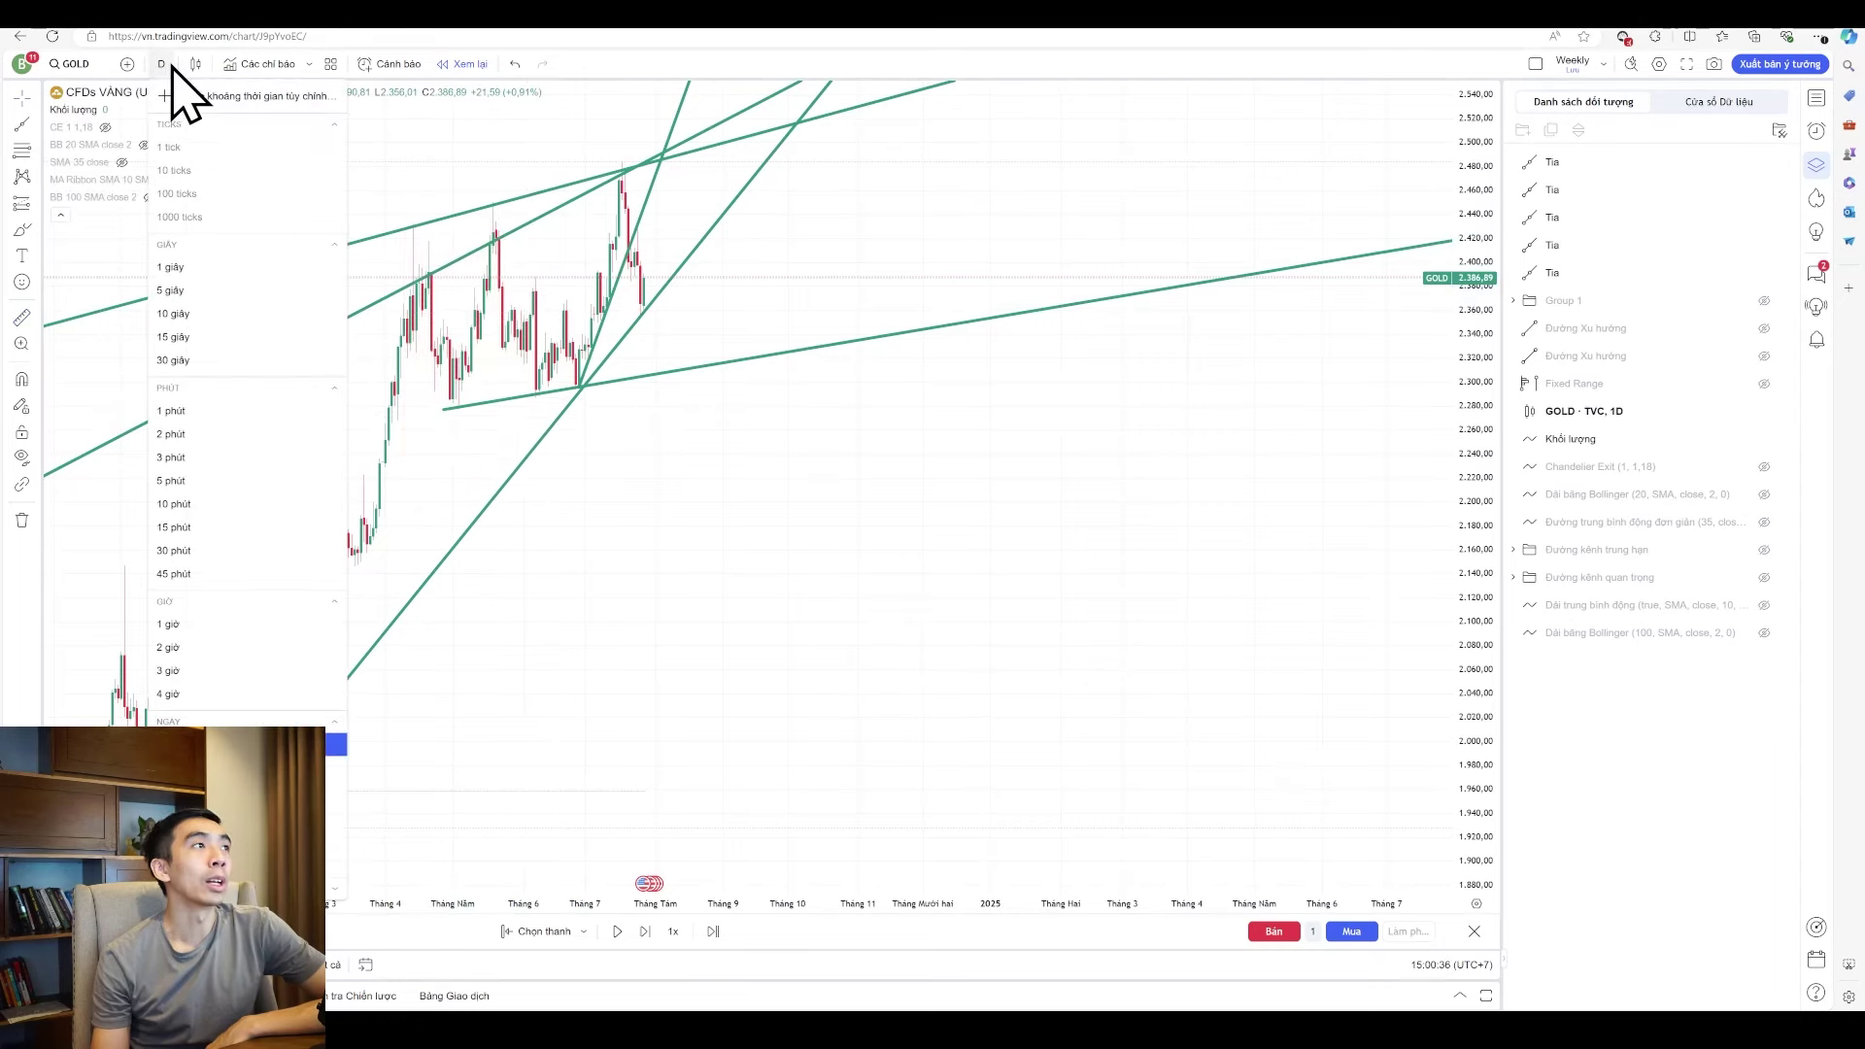
left_click(222, 527)
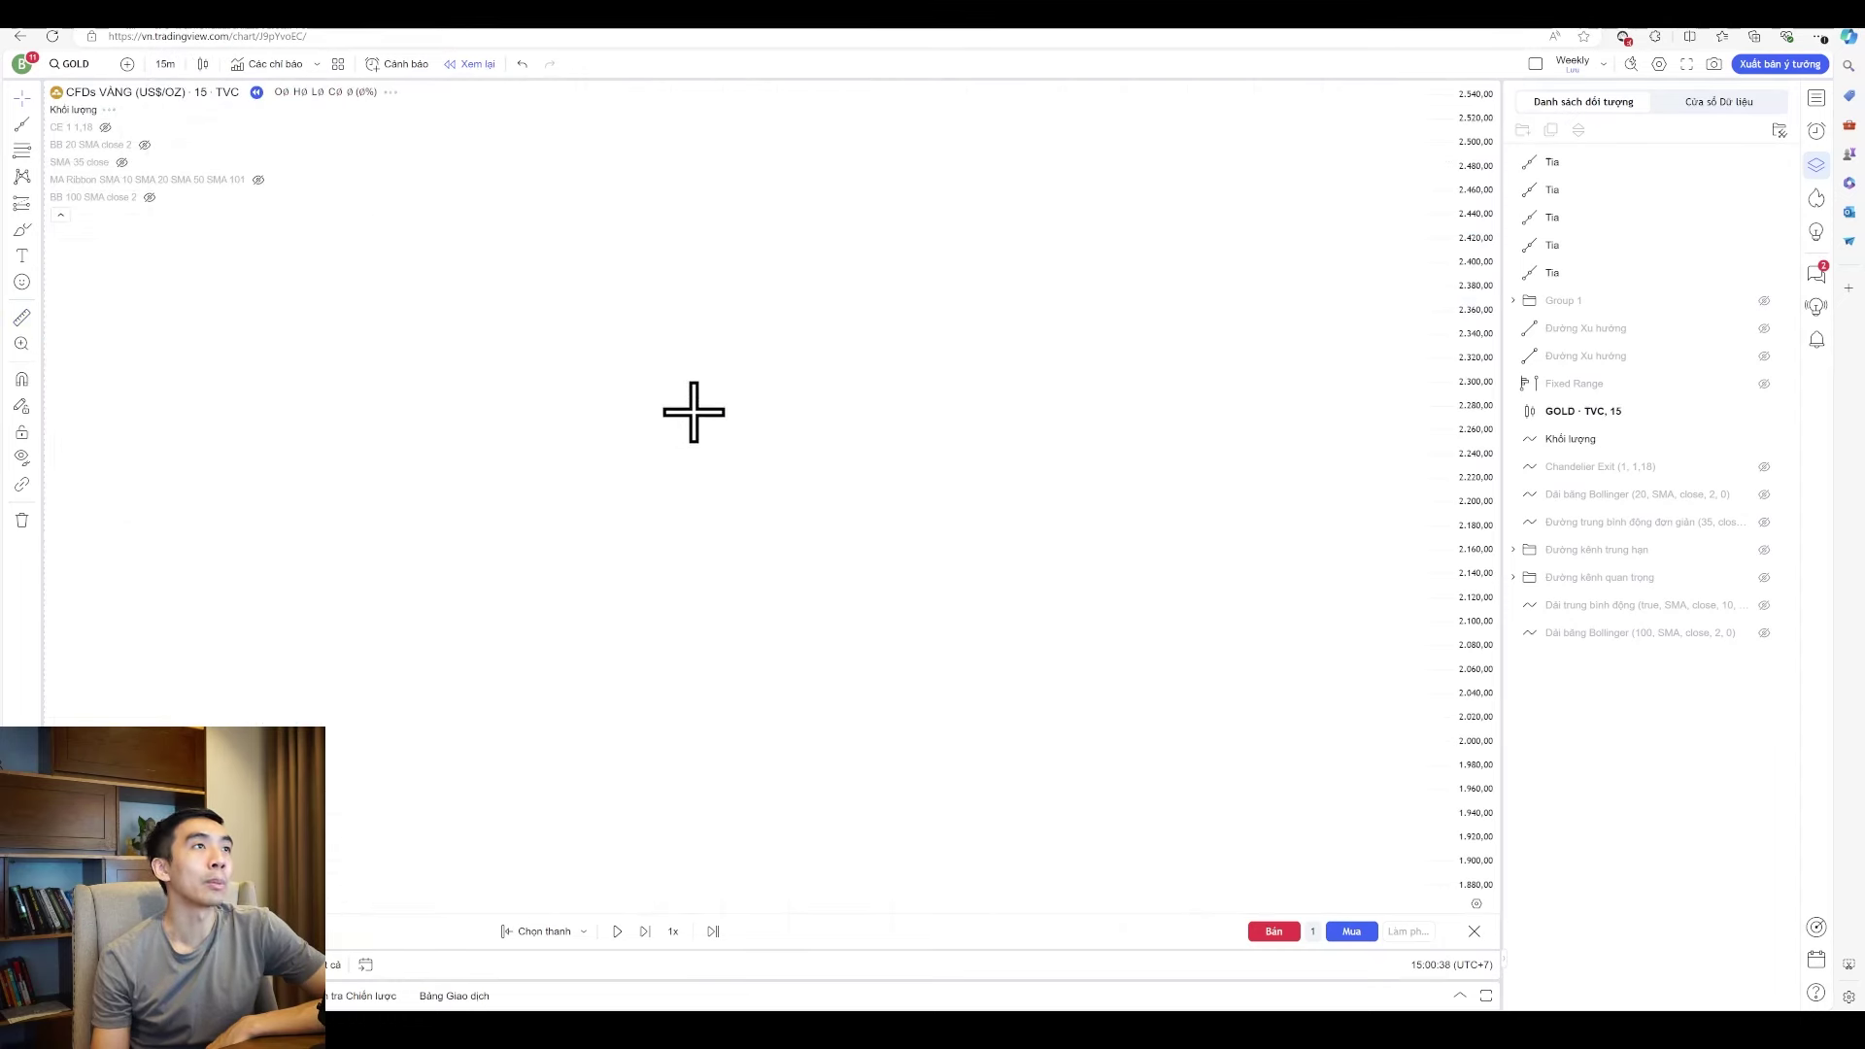
scroll(694, 408, "down", 10)
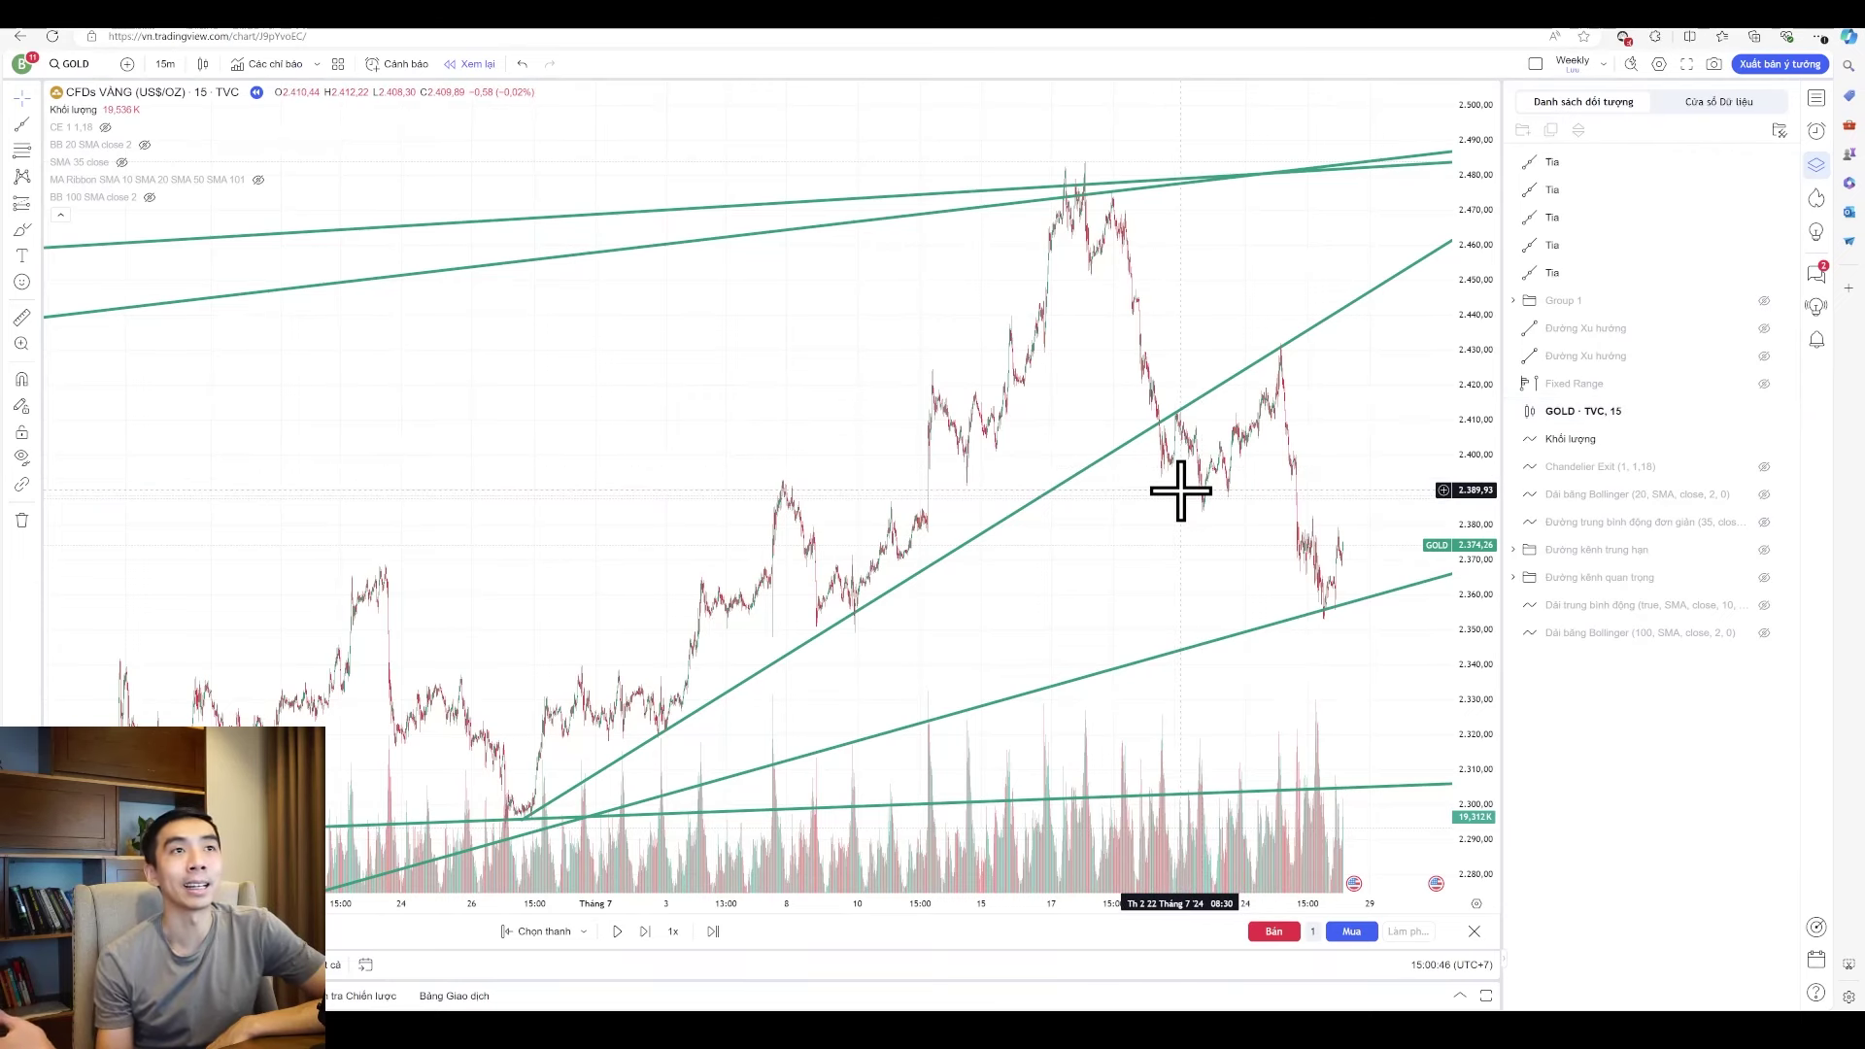
scroll(670, 399, "down", 2)
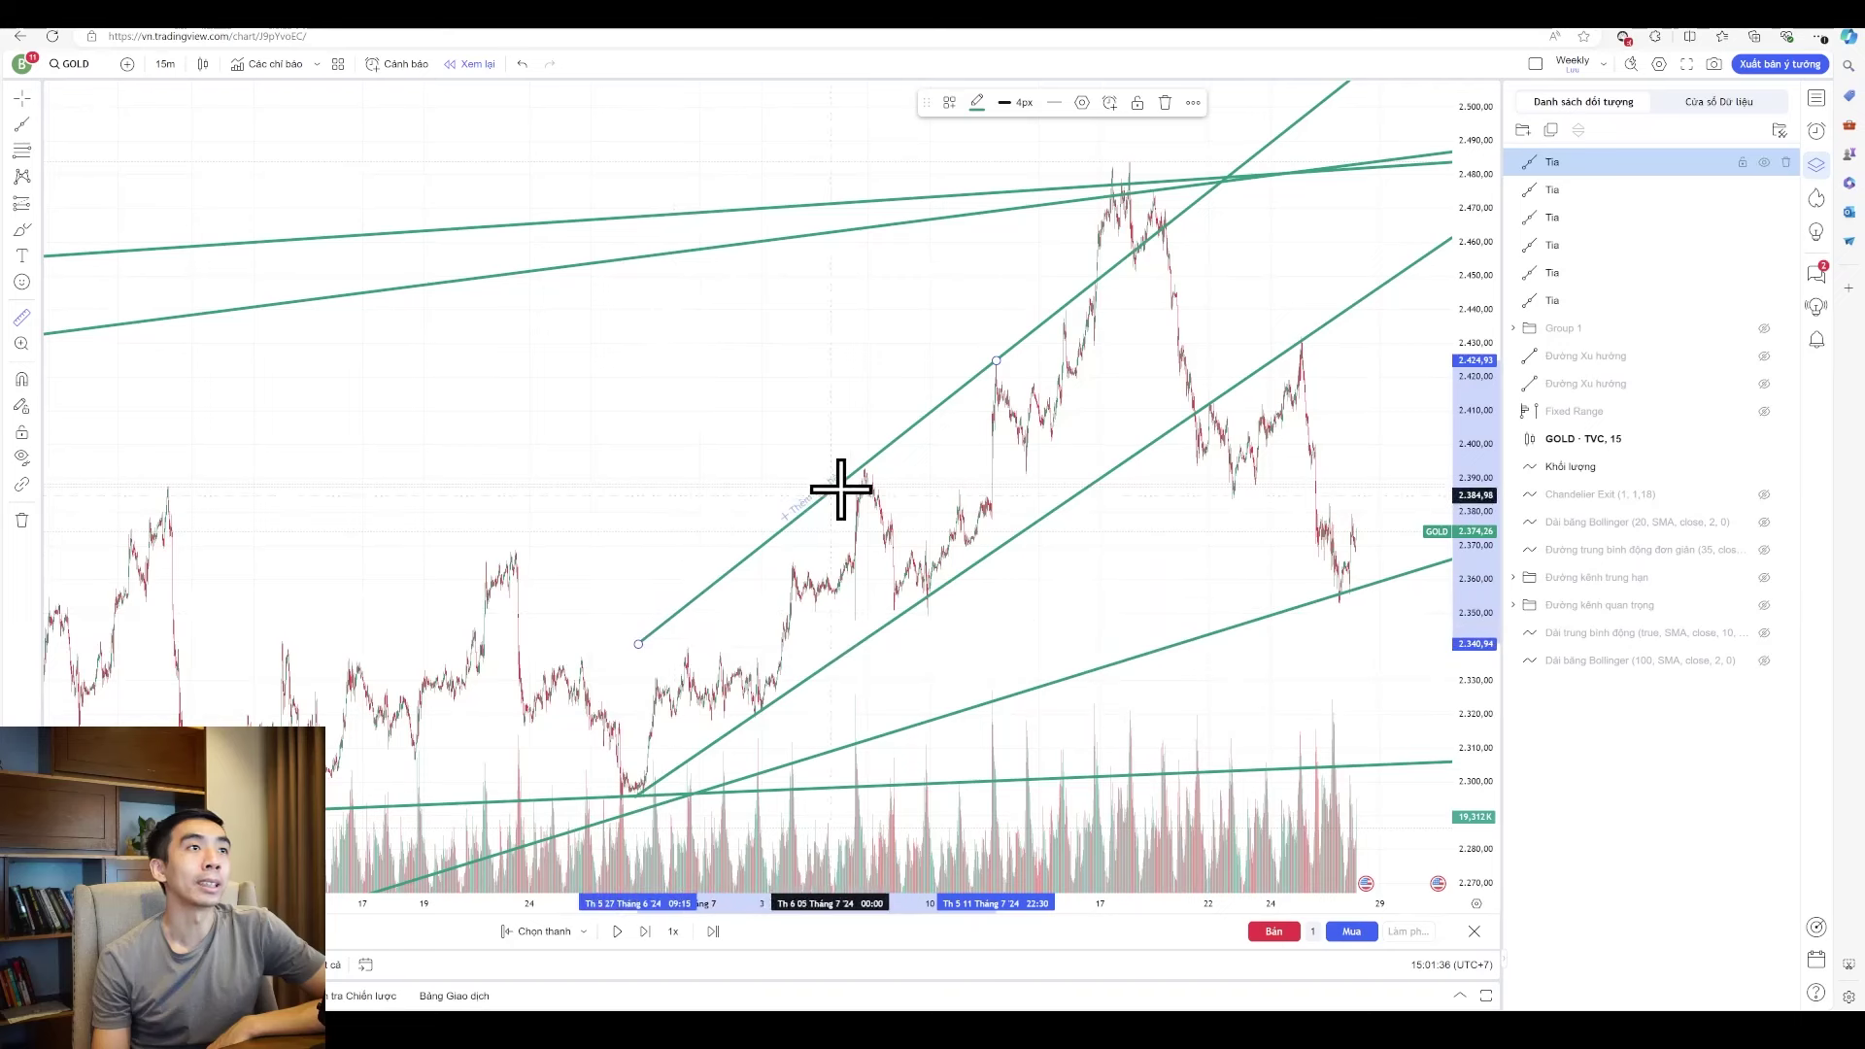
left_click(755, 710)
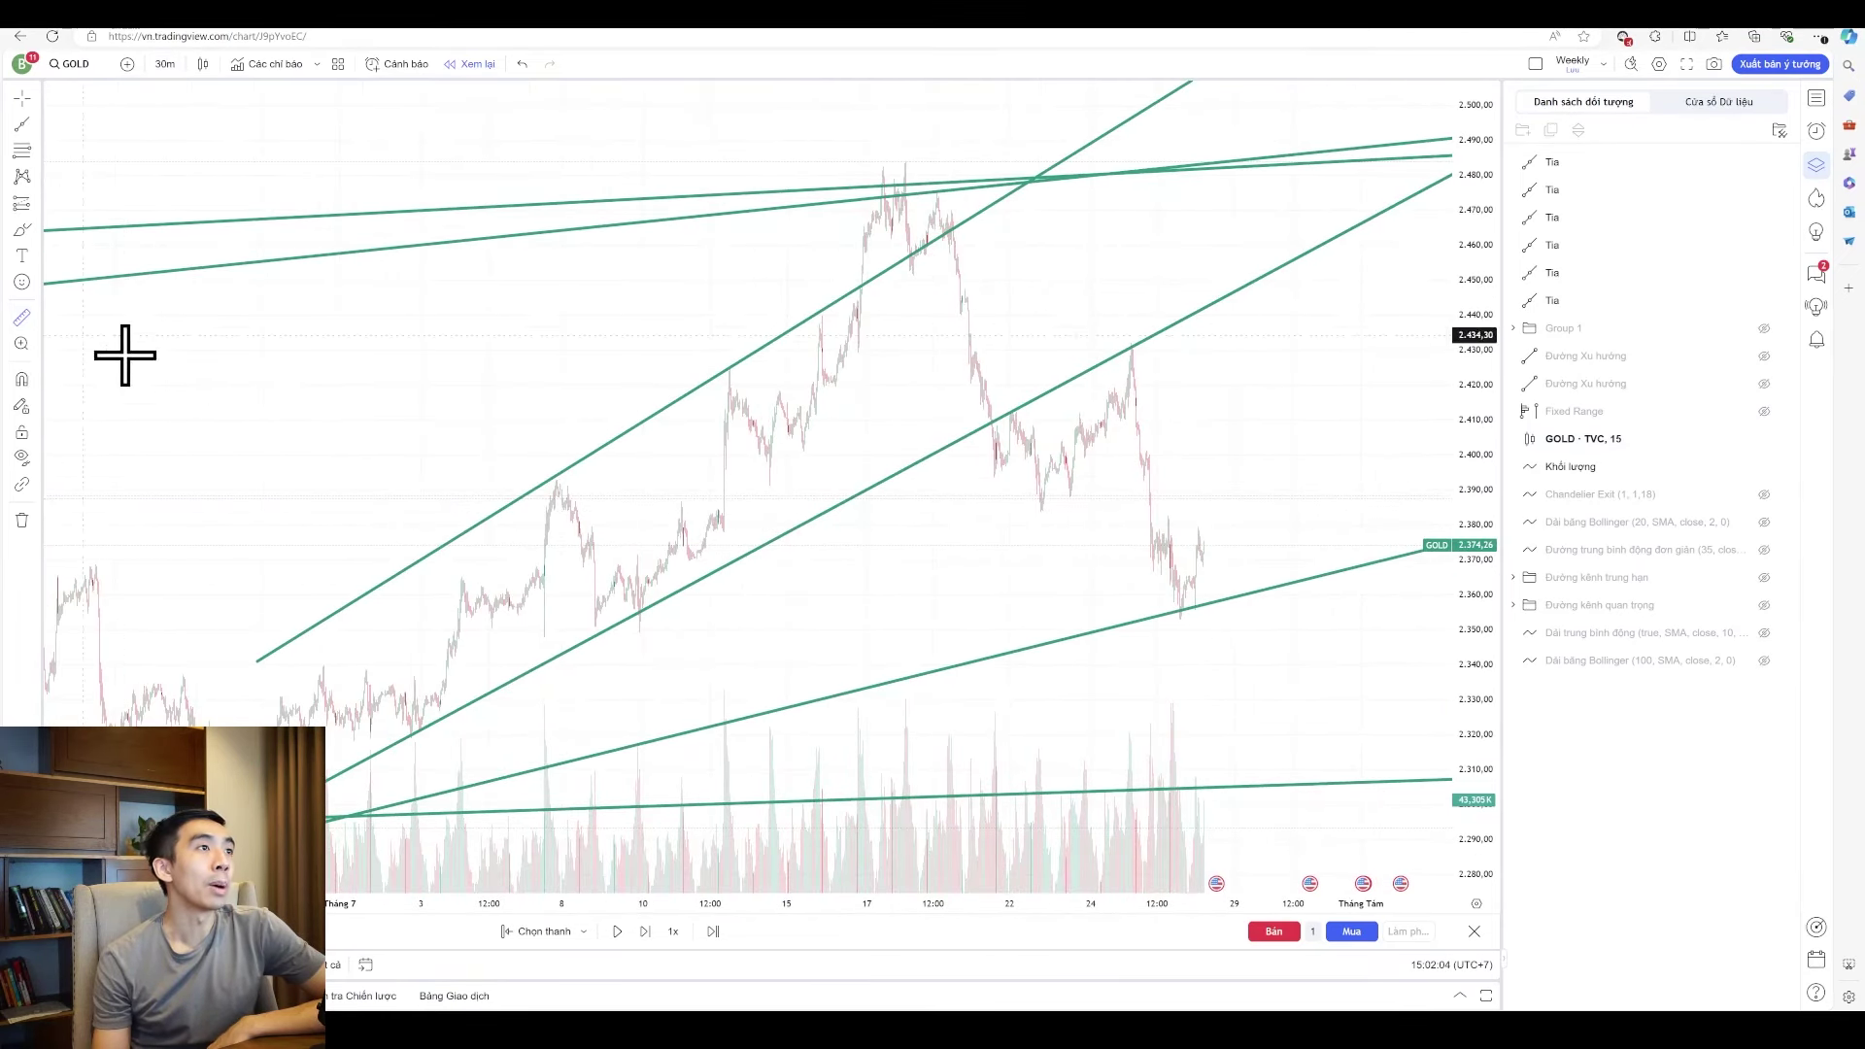
Step: Measure the size of the early-July rally, then clear the measurement from the chart
scroll(387, 678, "down", 2)
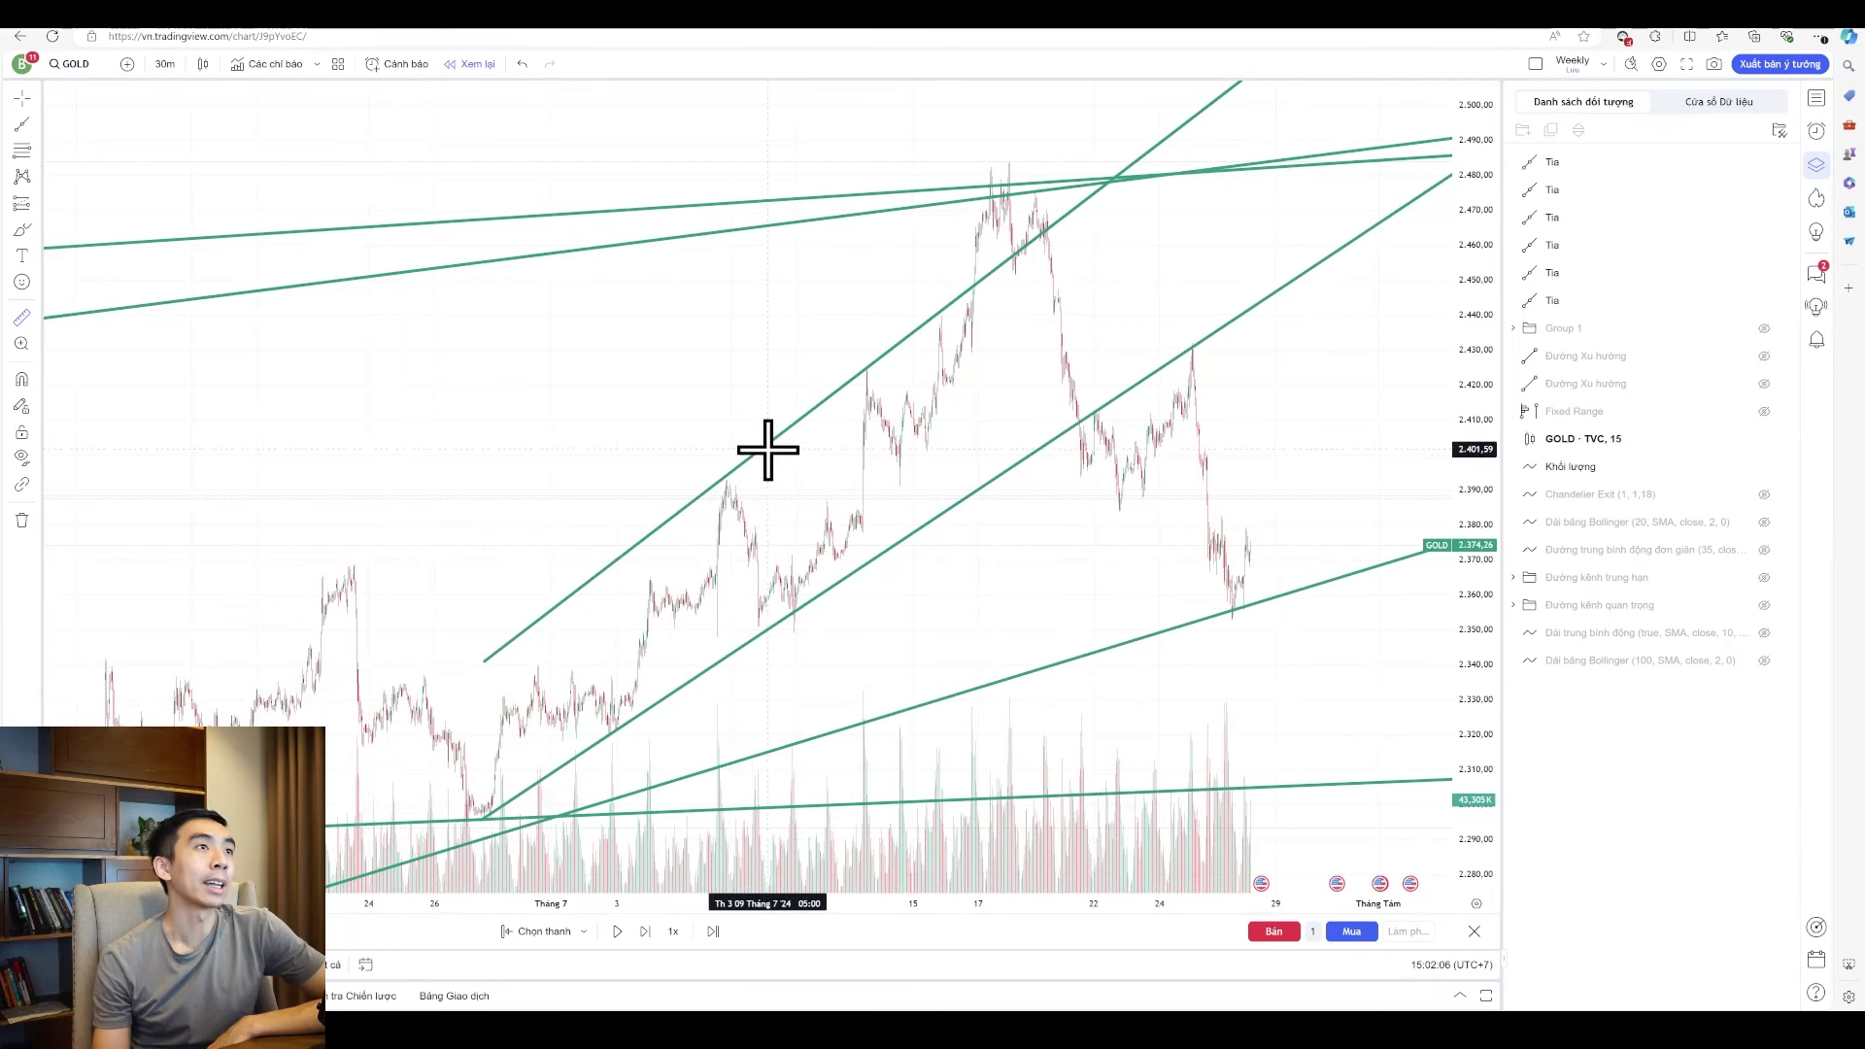
left_click(606, 730)
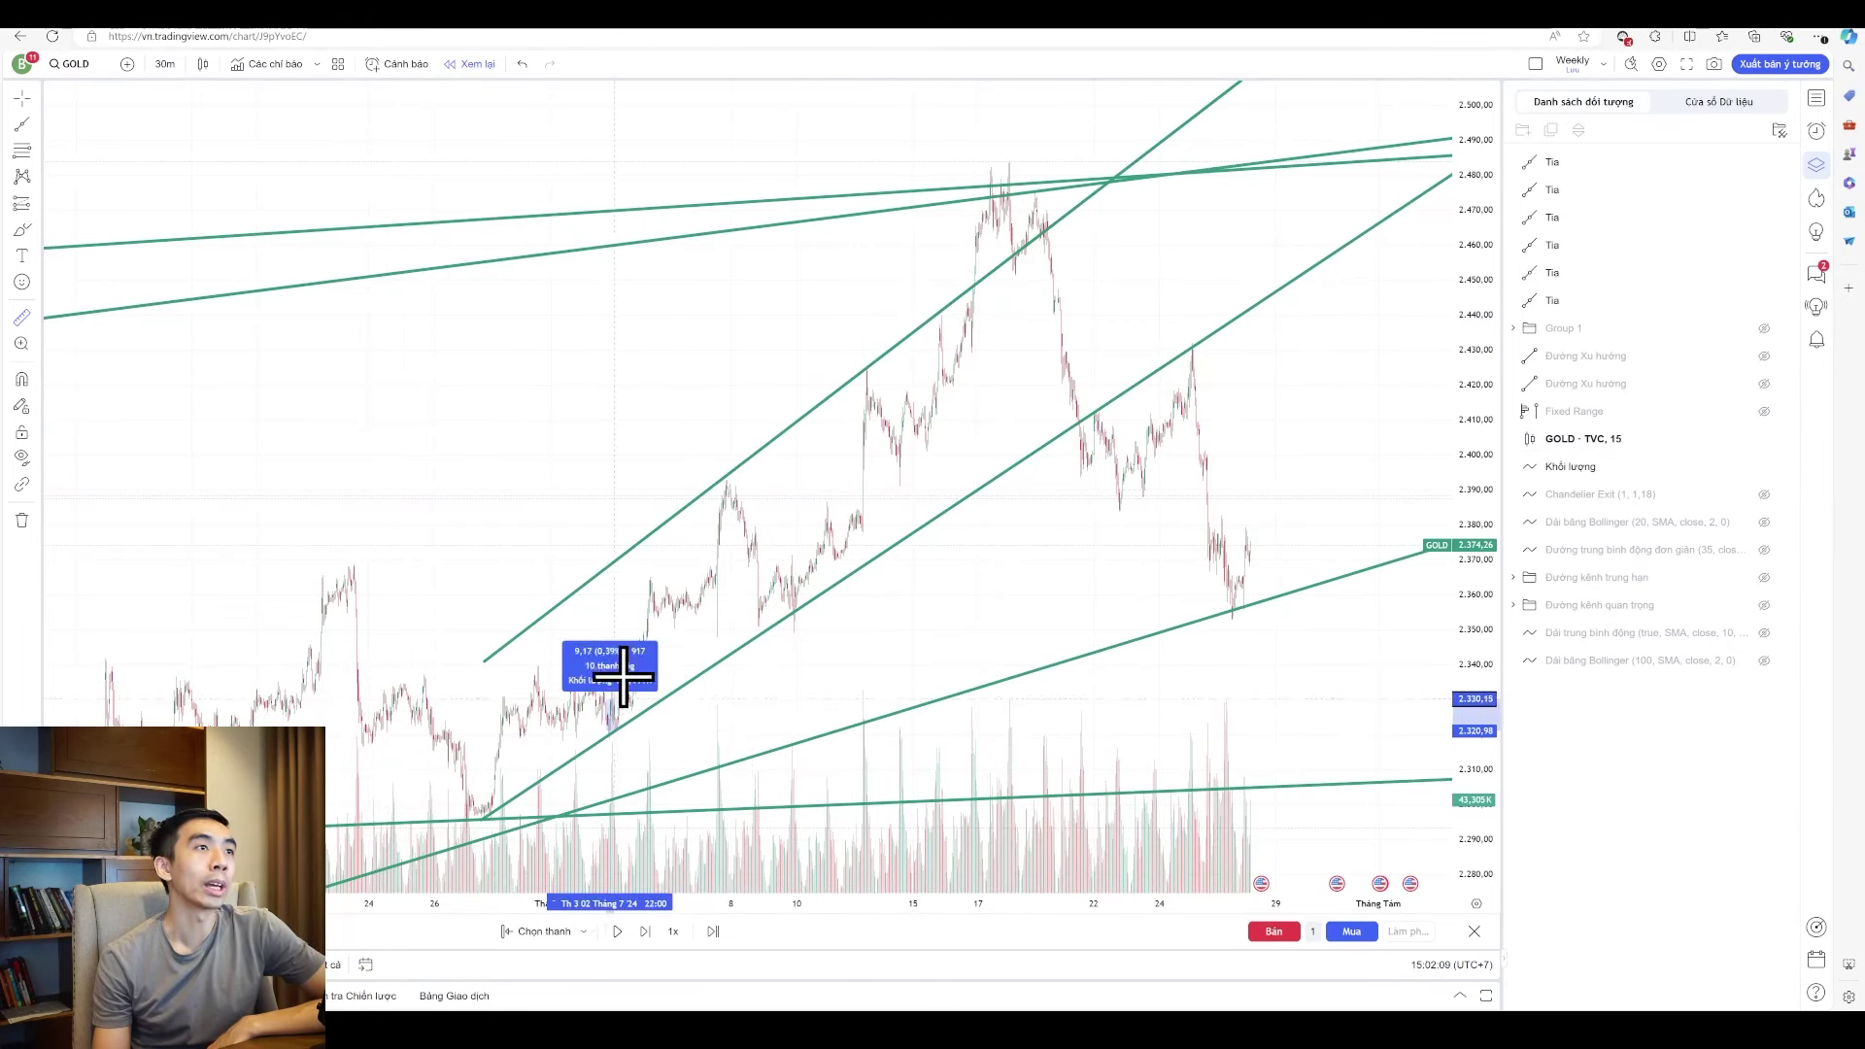
left_click(743, 474)
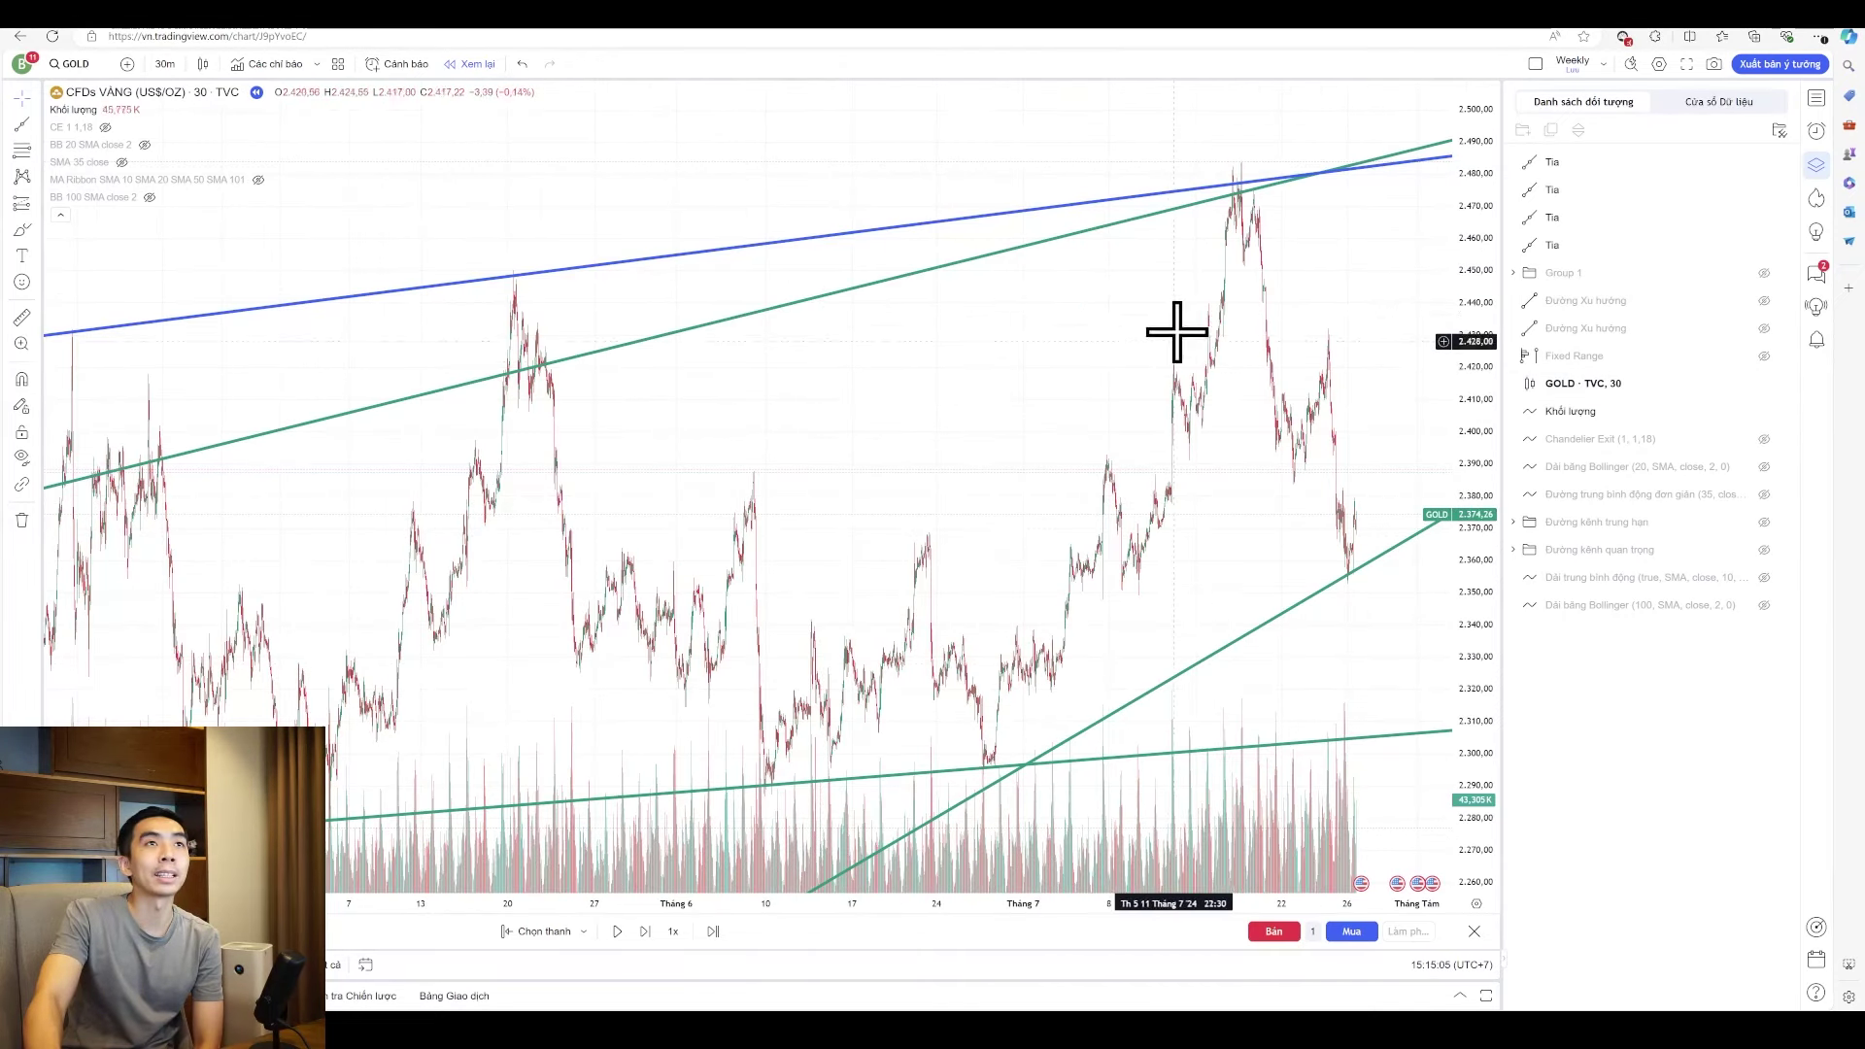
scroll(1214, 202, "up", 10)
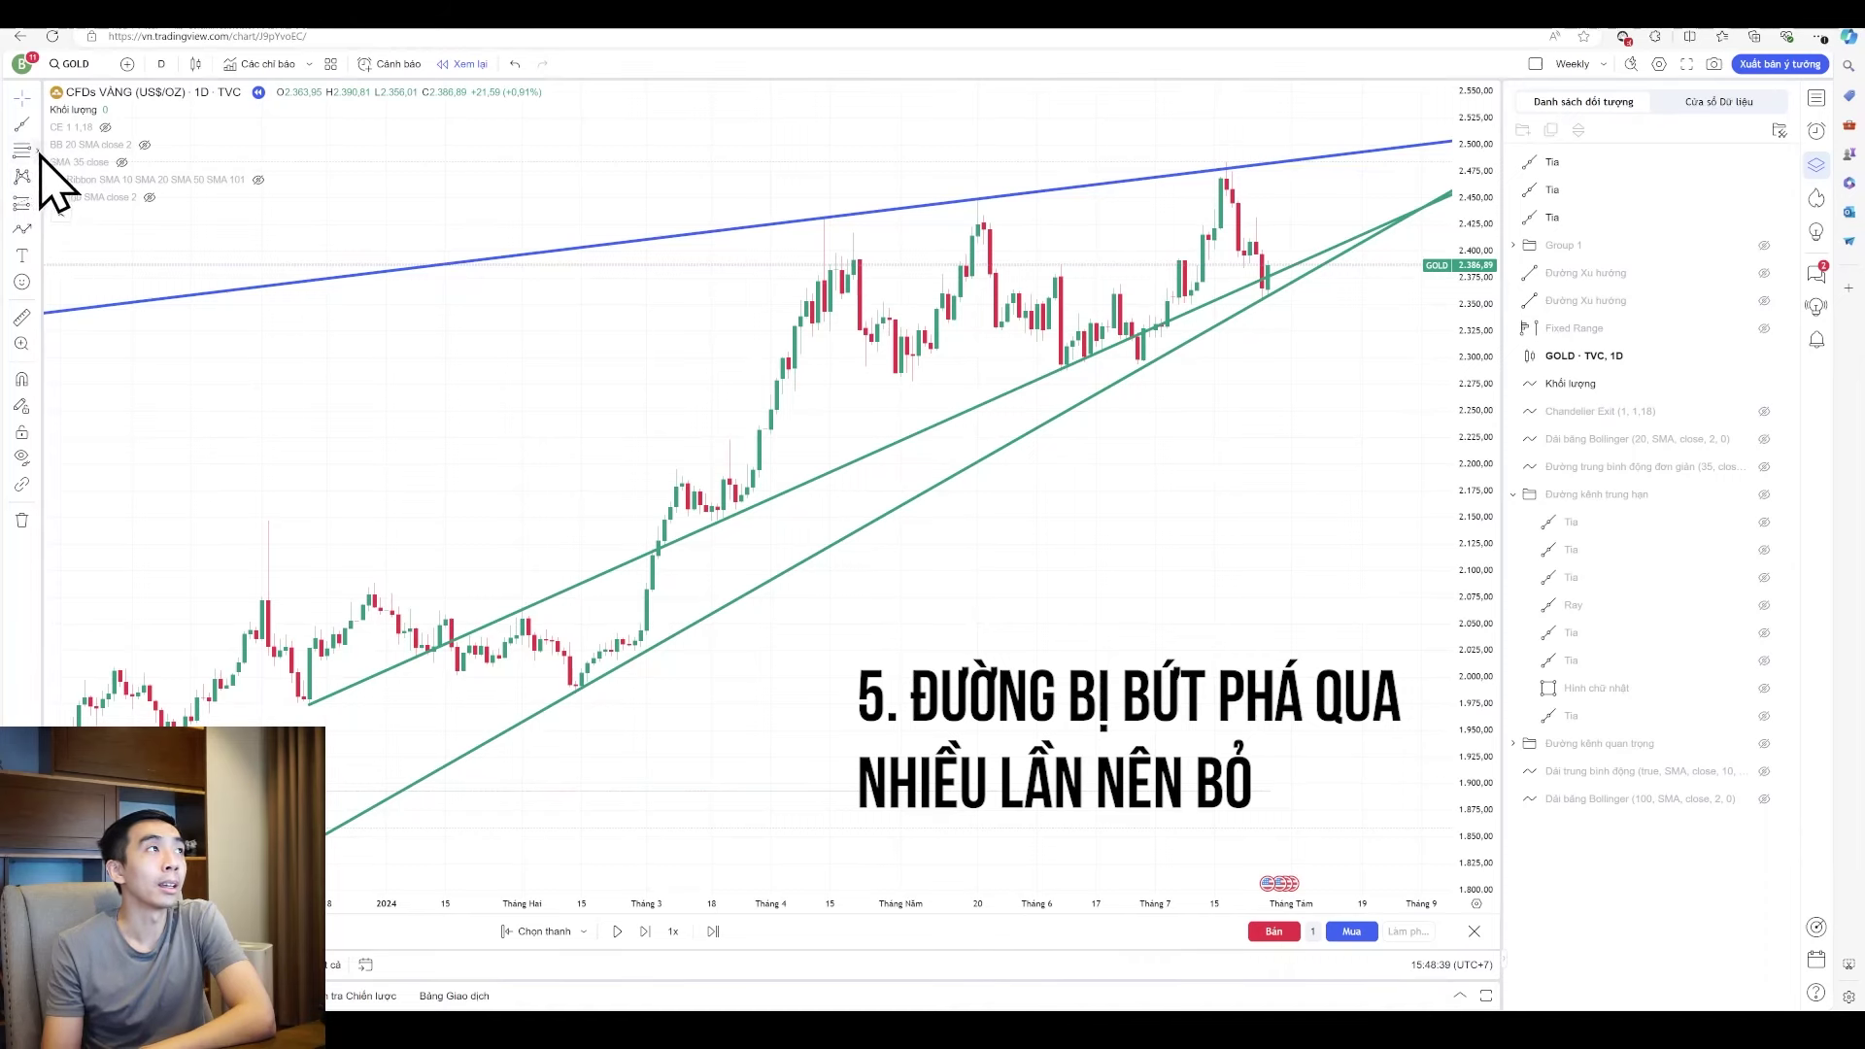
left_click(1265, 290)
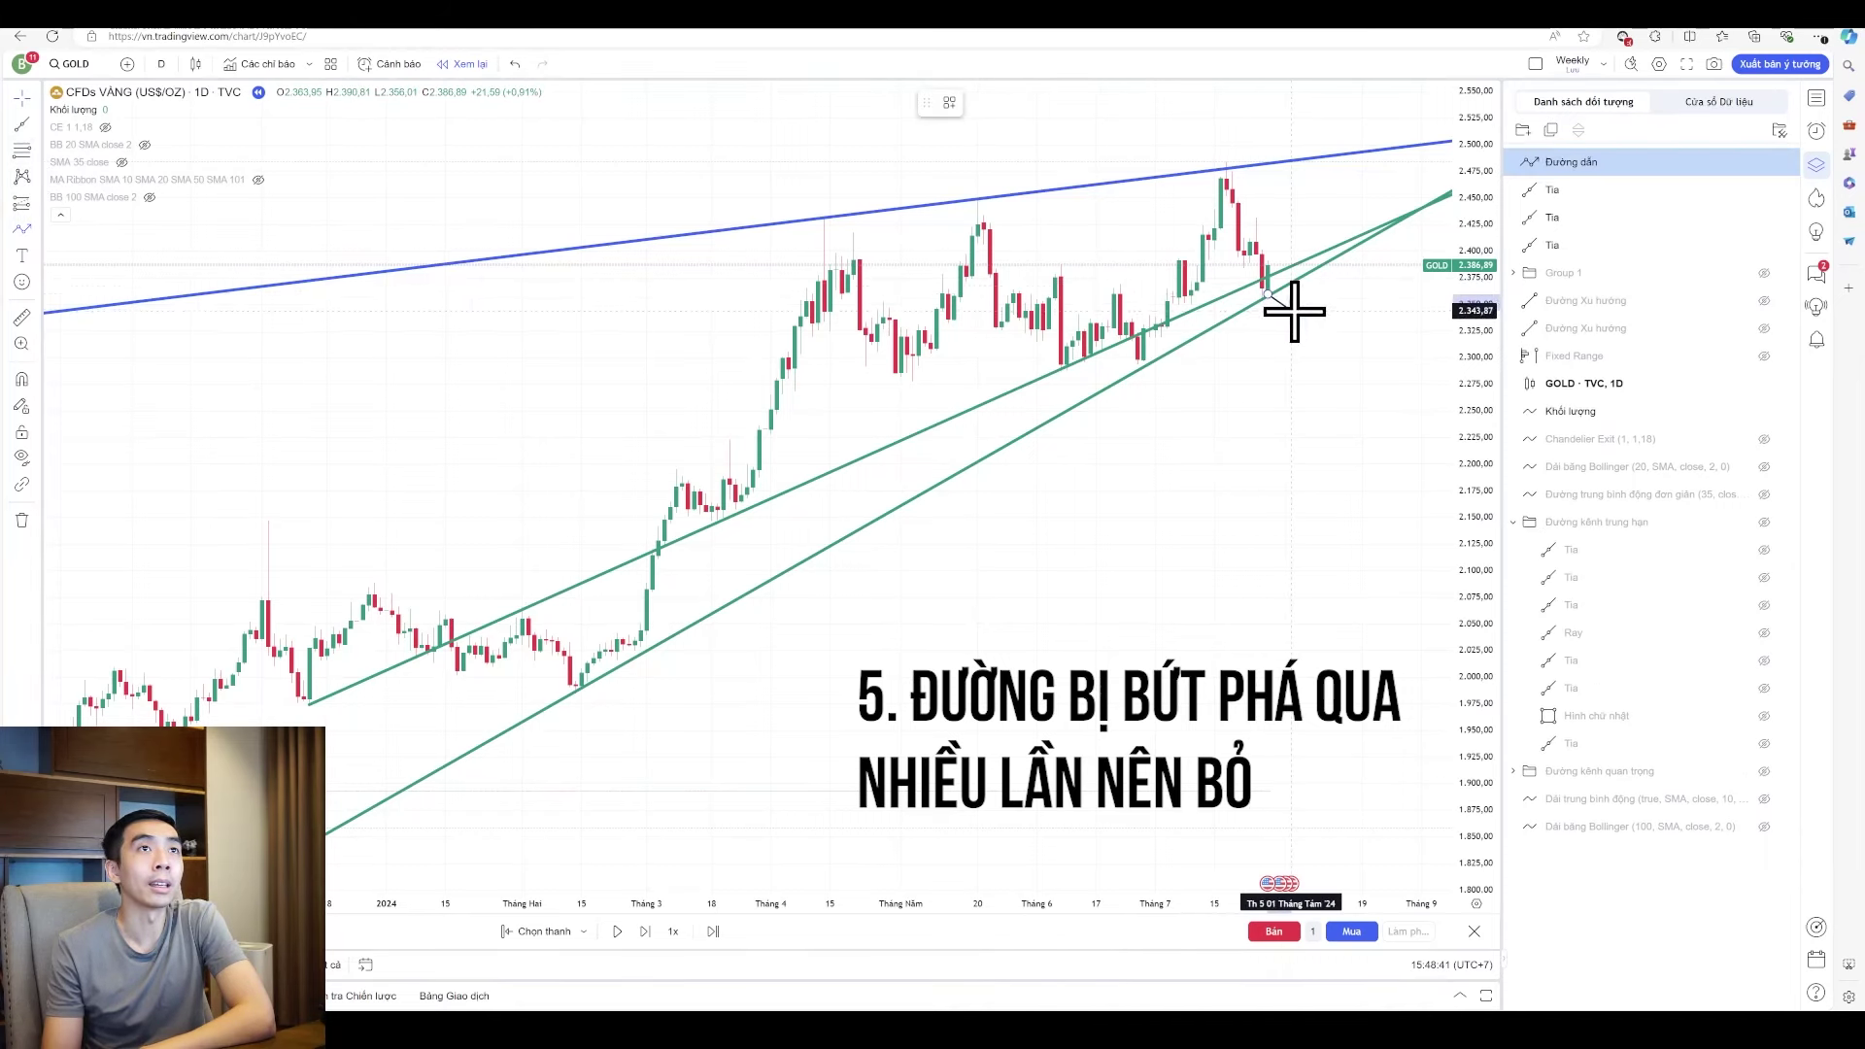
left_click(1404, 255)
left_click(1410, 197)
left_click(1415, 235)
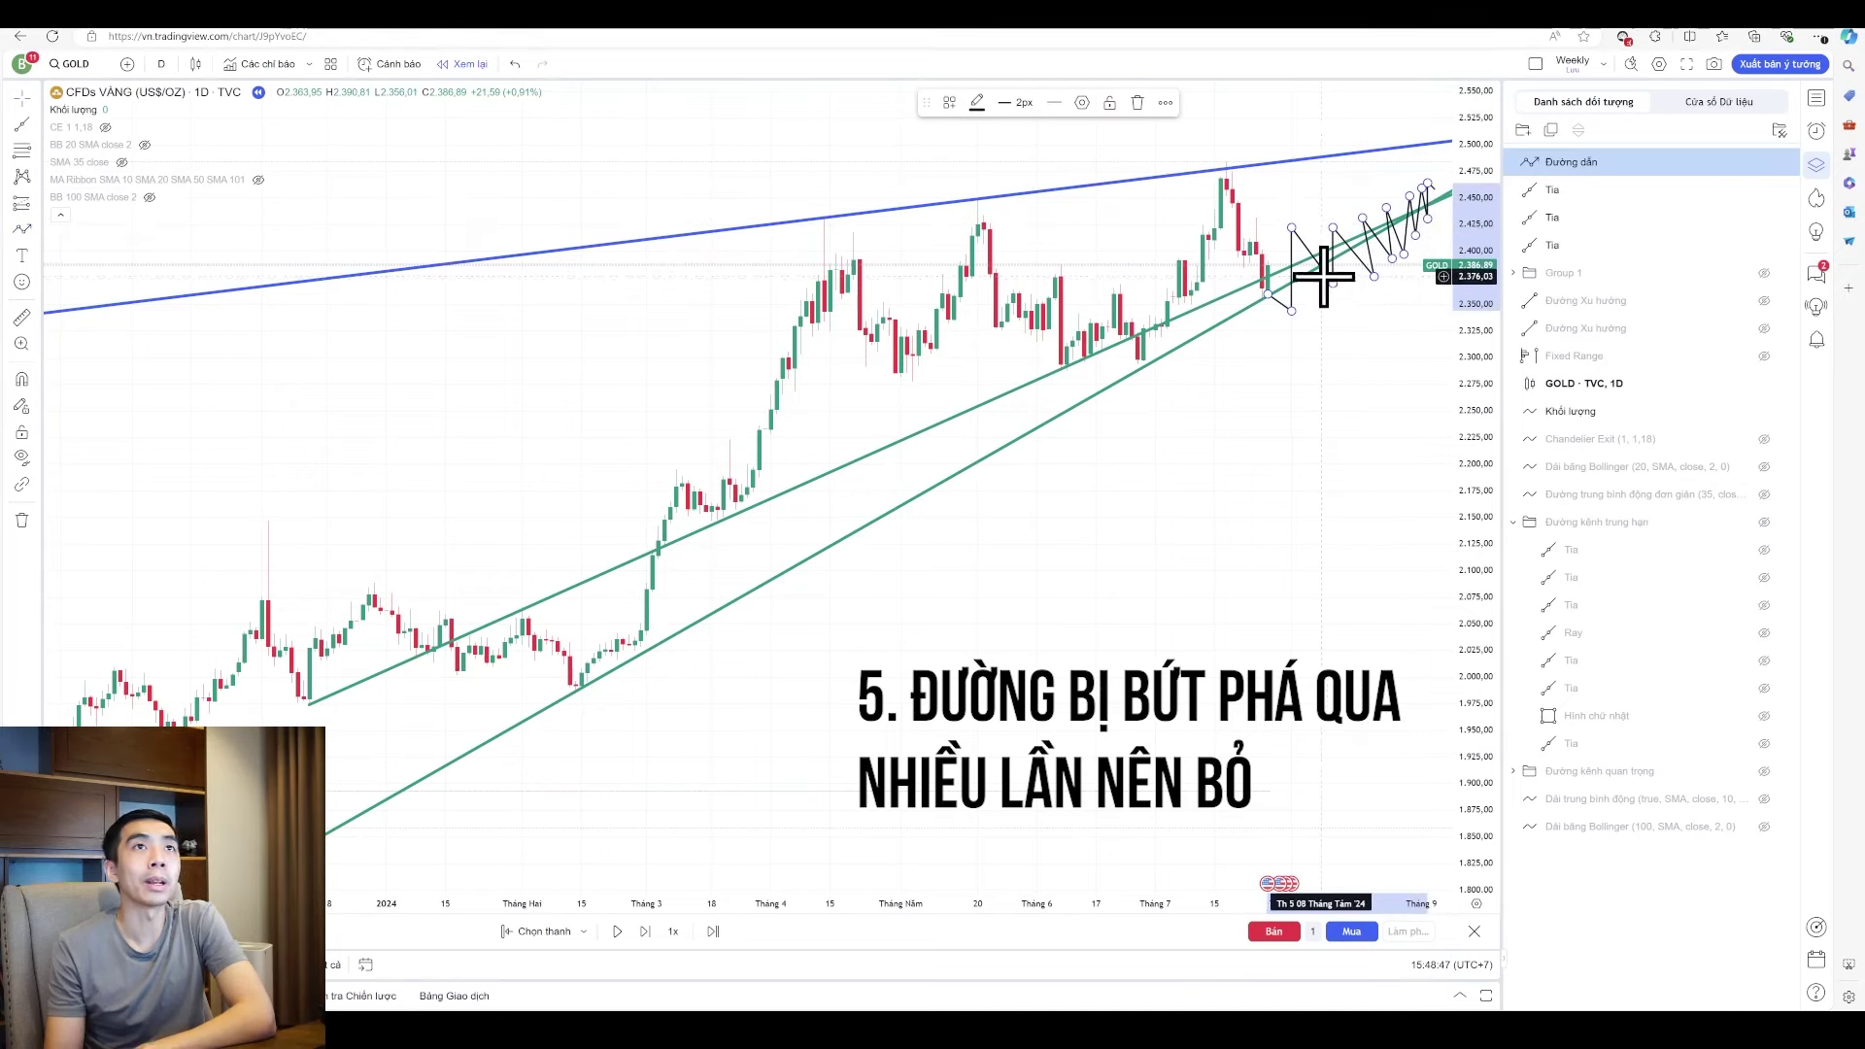
key("Escape")
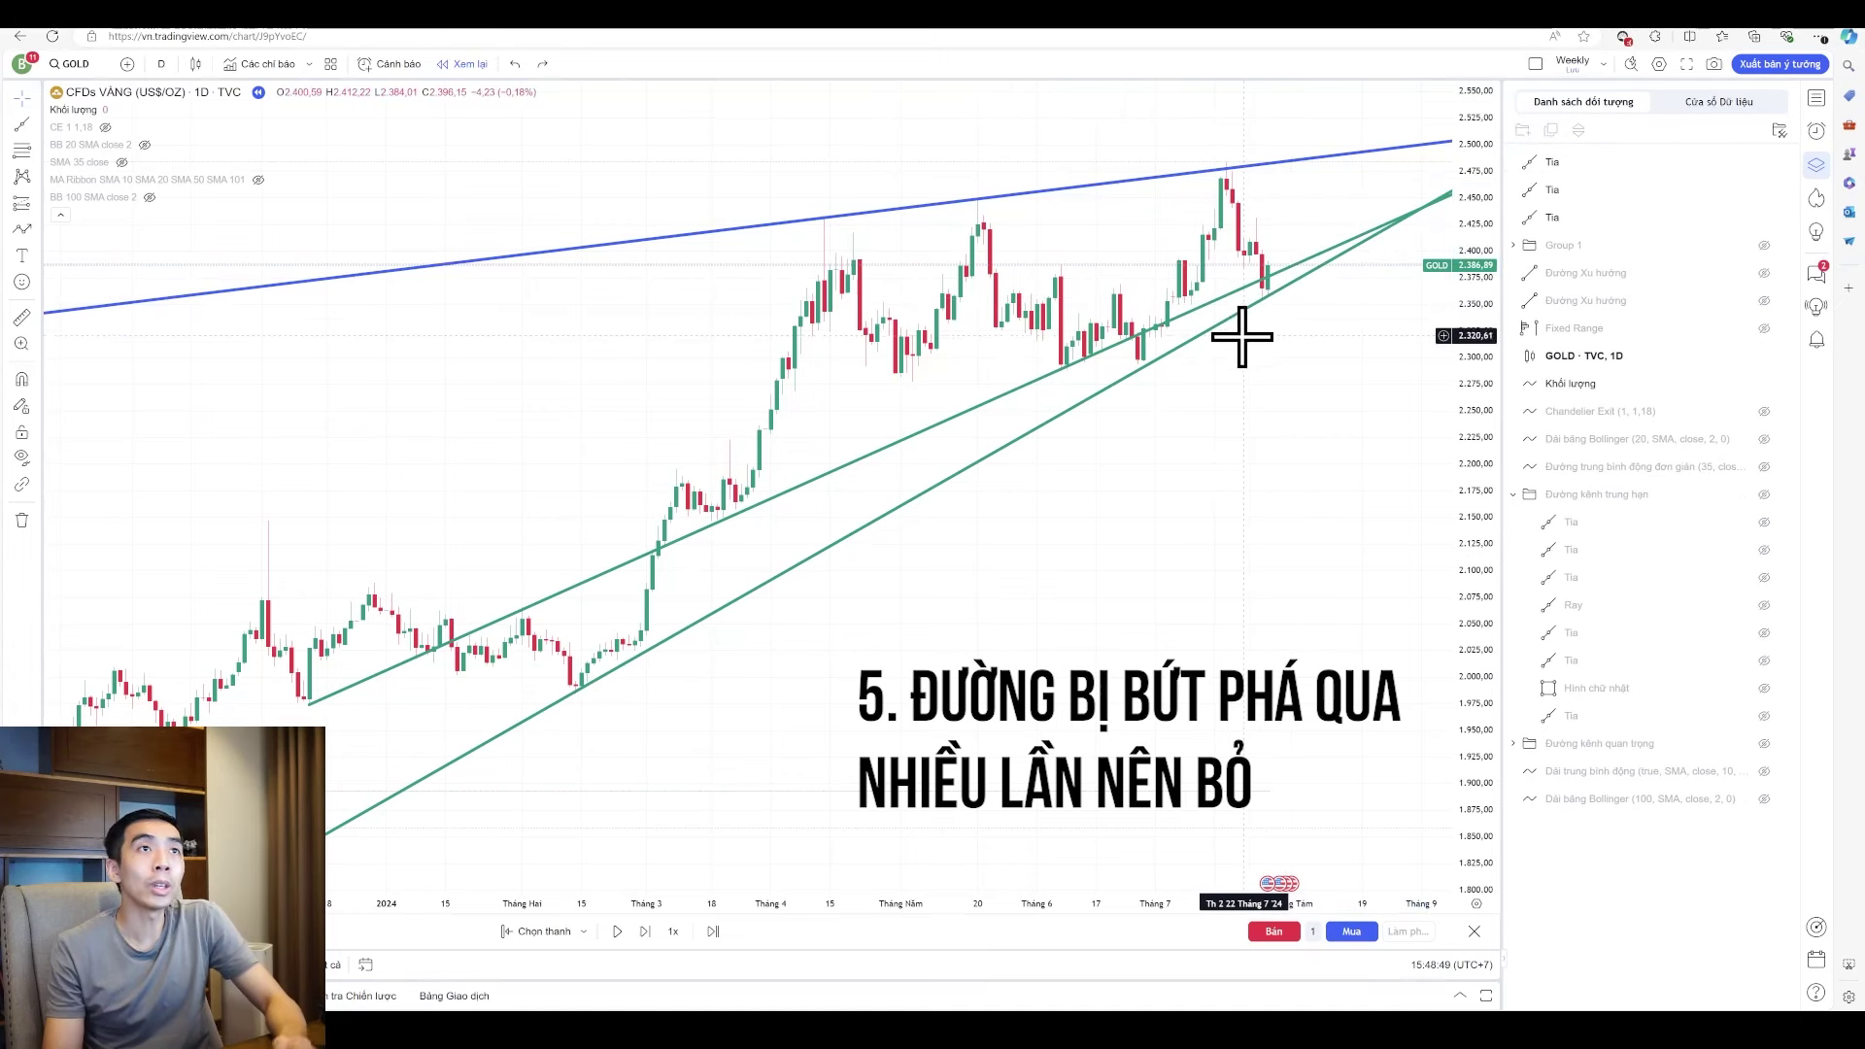
scroll(886, 587, "down", 4)
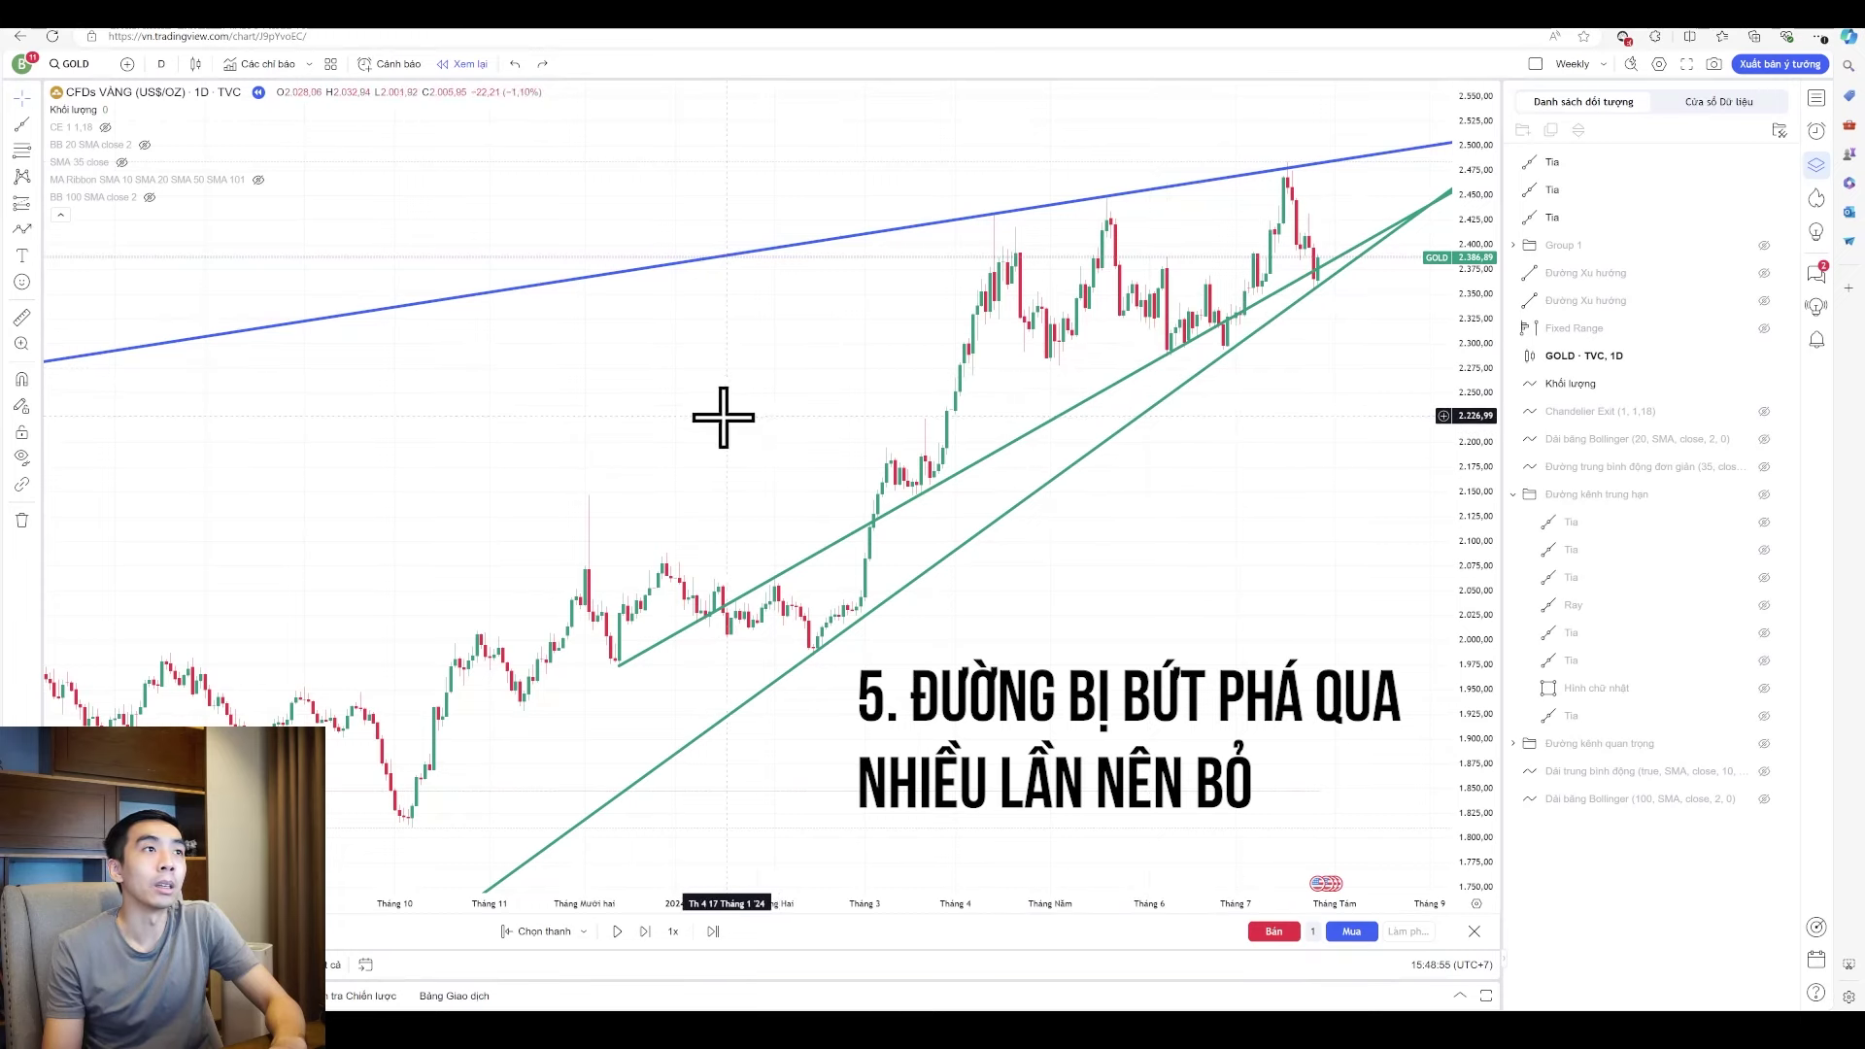
left_click_drag(720, 417, 916, 395)
scroll(894, 443, "up", 2)
scroll(895, 444, "up", 1)
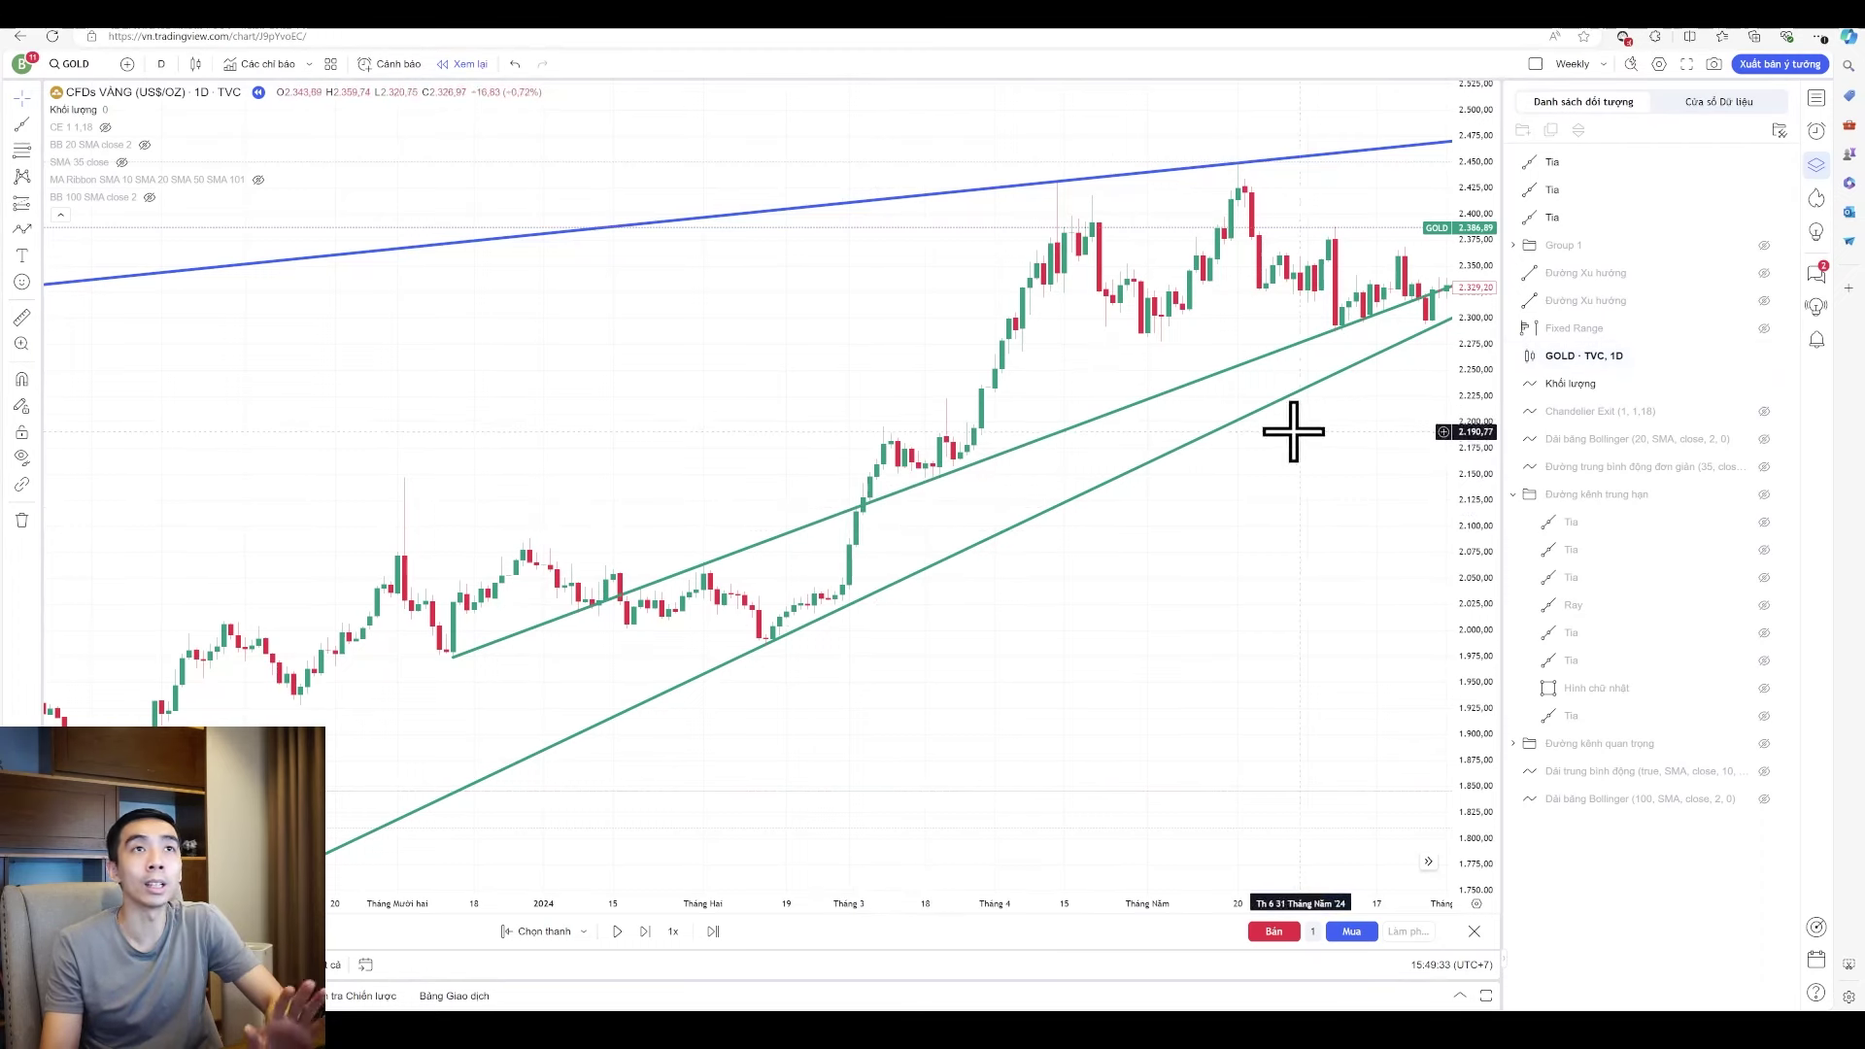
left_click_drag(1360, 470, 1149, 570)
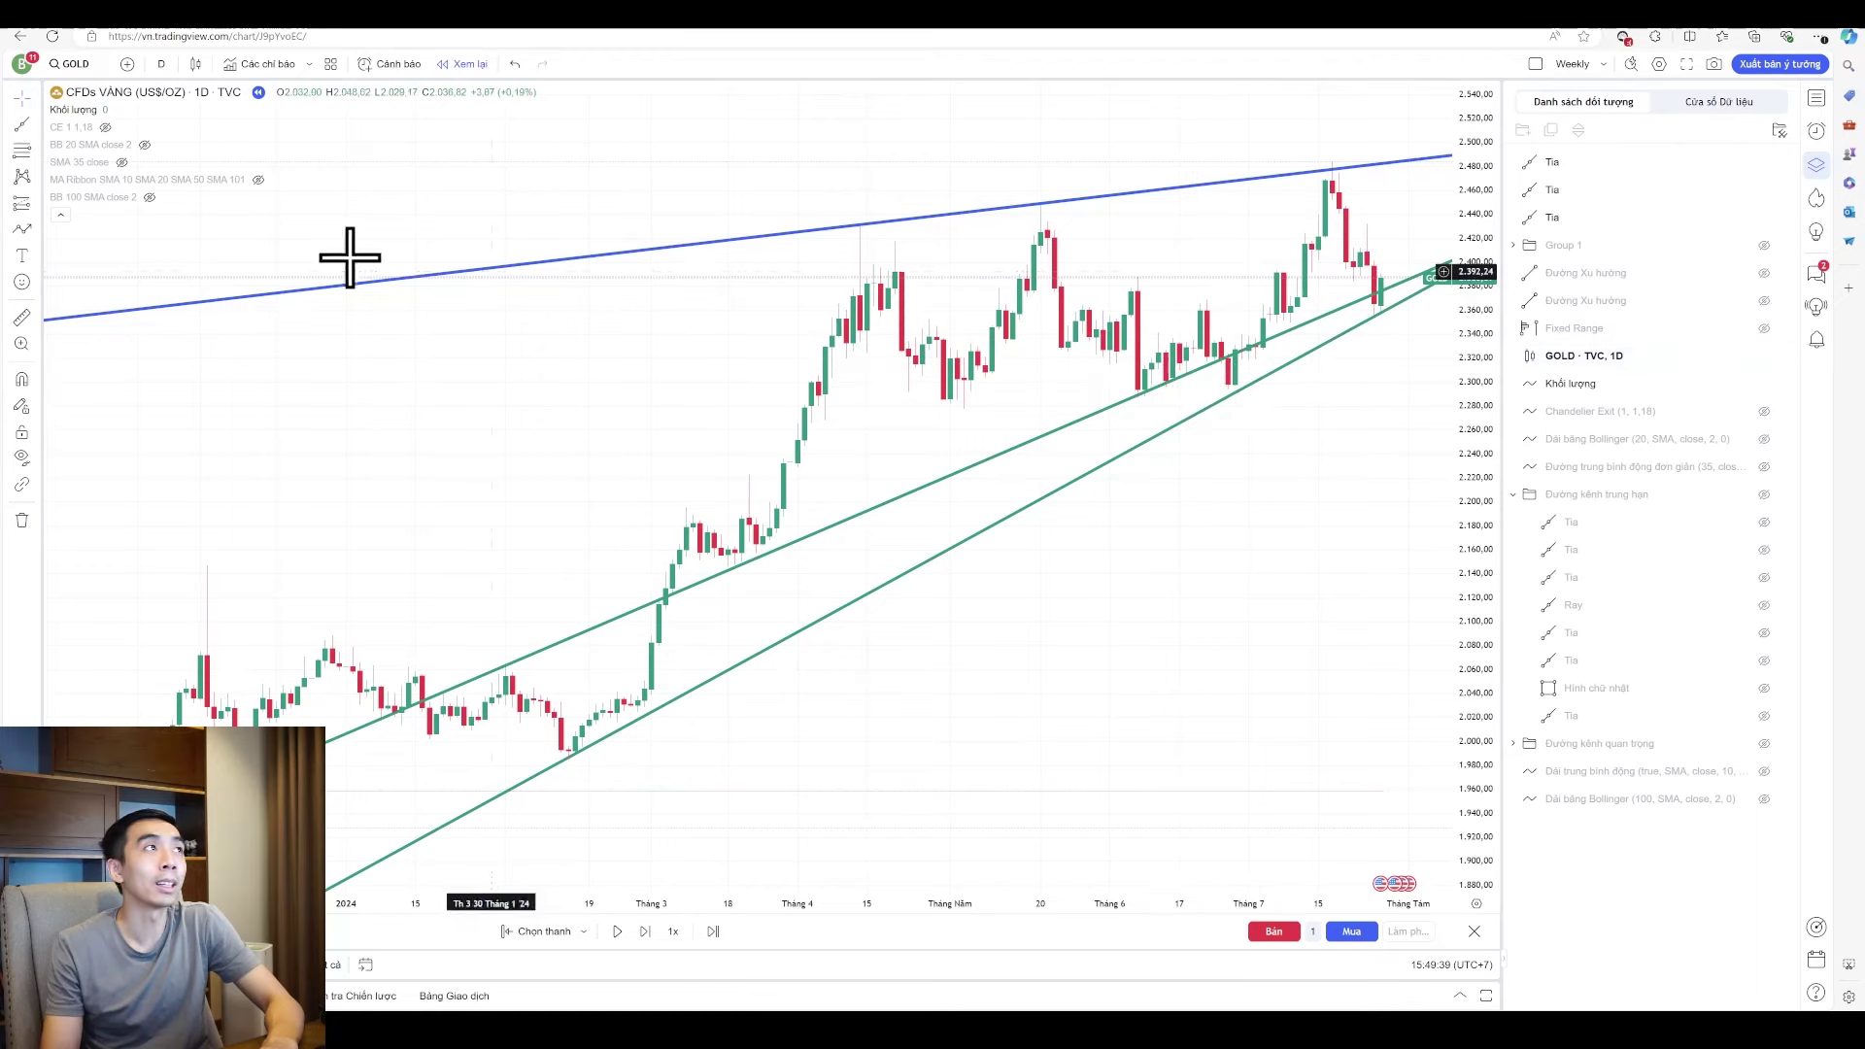
left_click(161, 66)
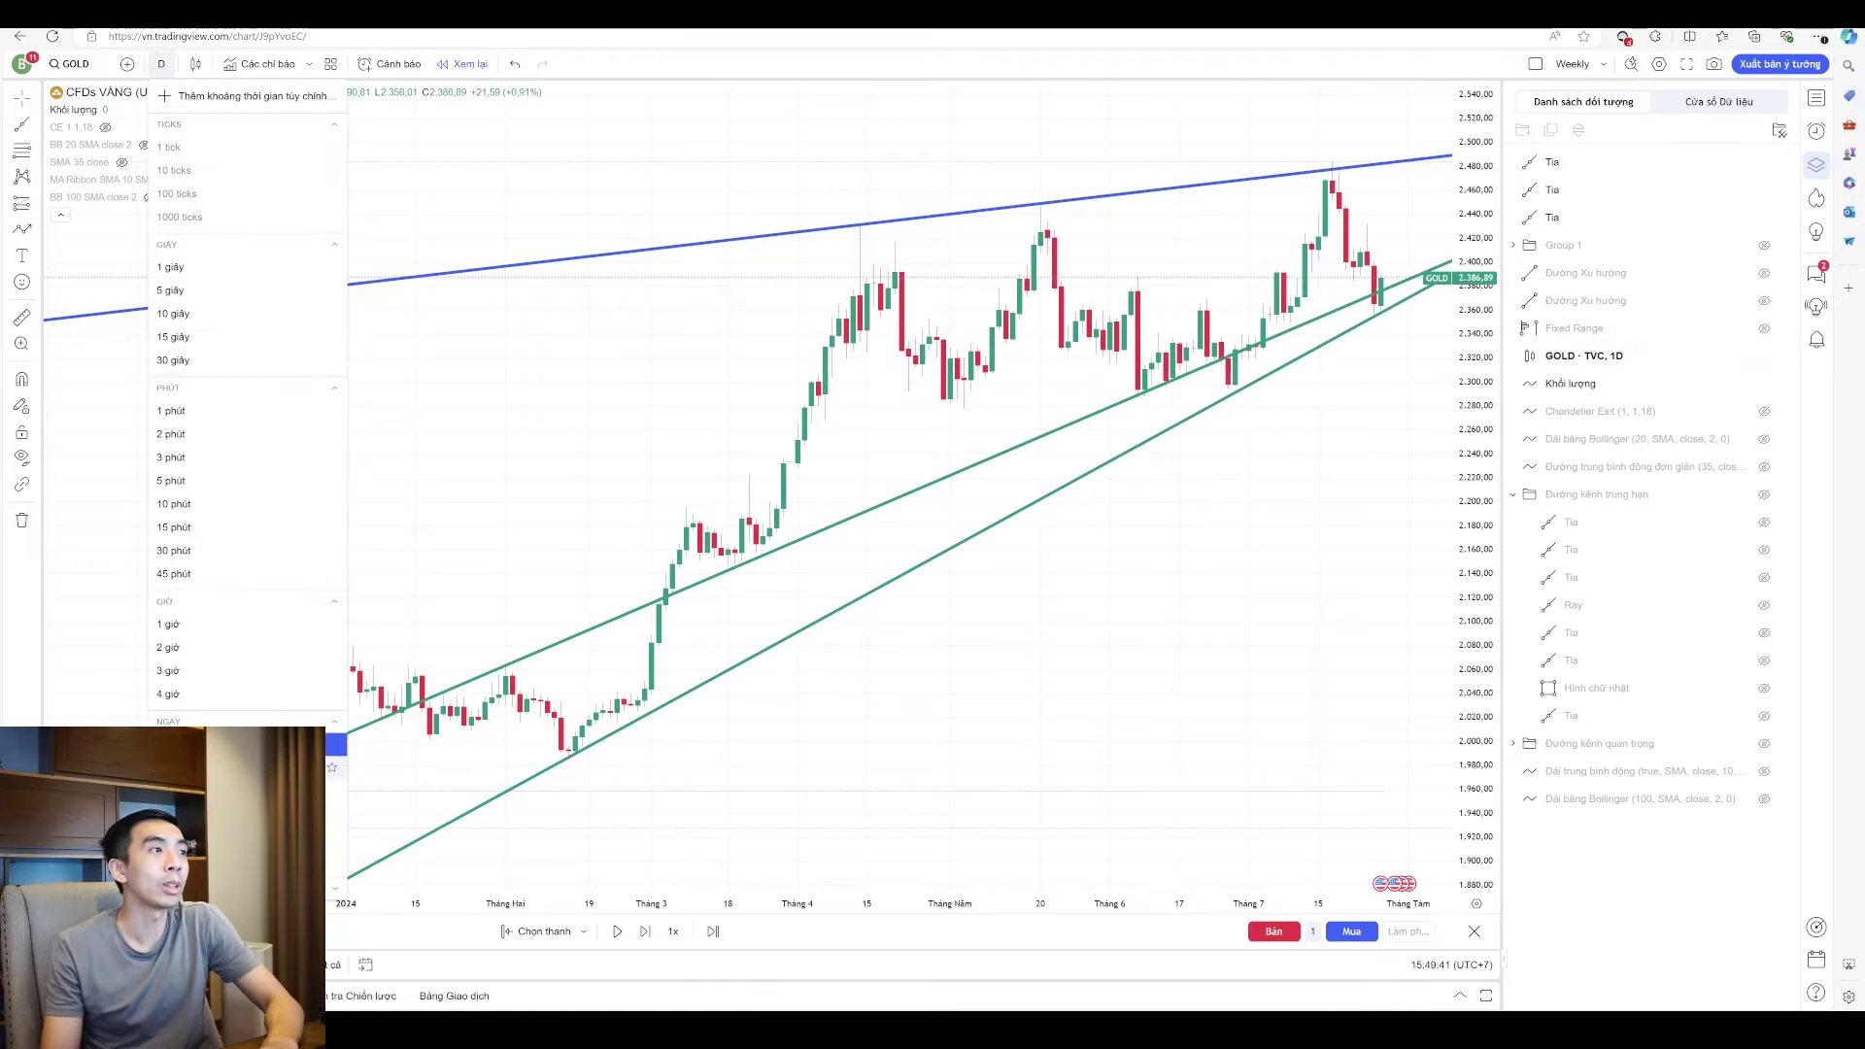
left_click(291, 767)
scroll(1240, 353, "up", 6)
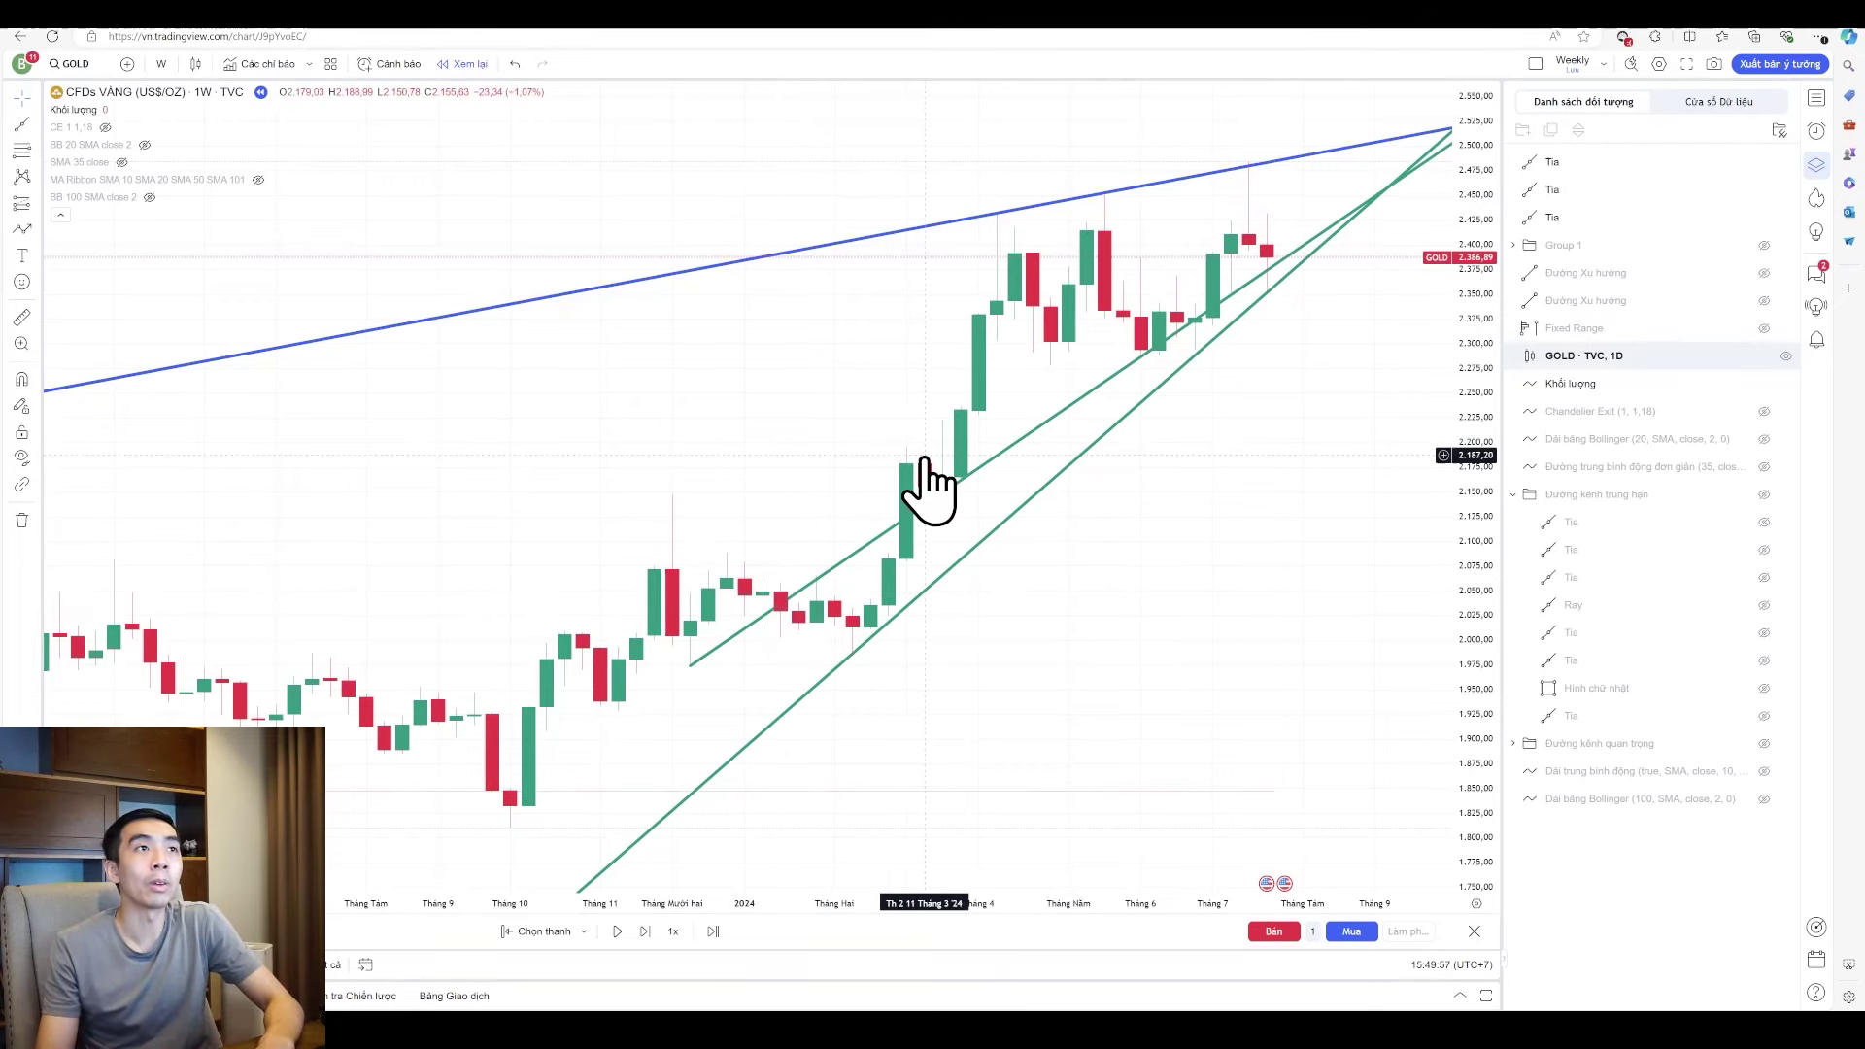
scroll(1065, 393, "up", 2)
scroll(1066, 393, "up", 2)
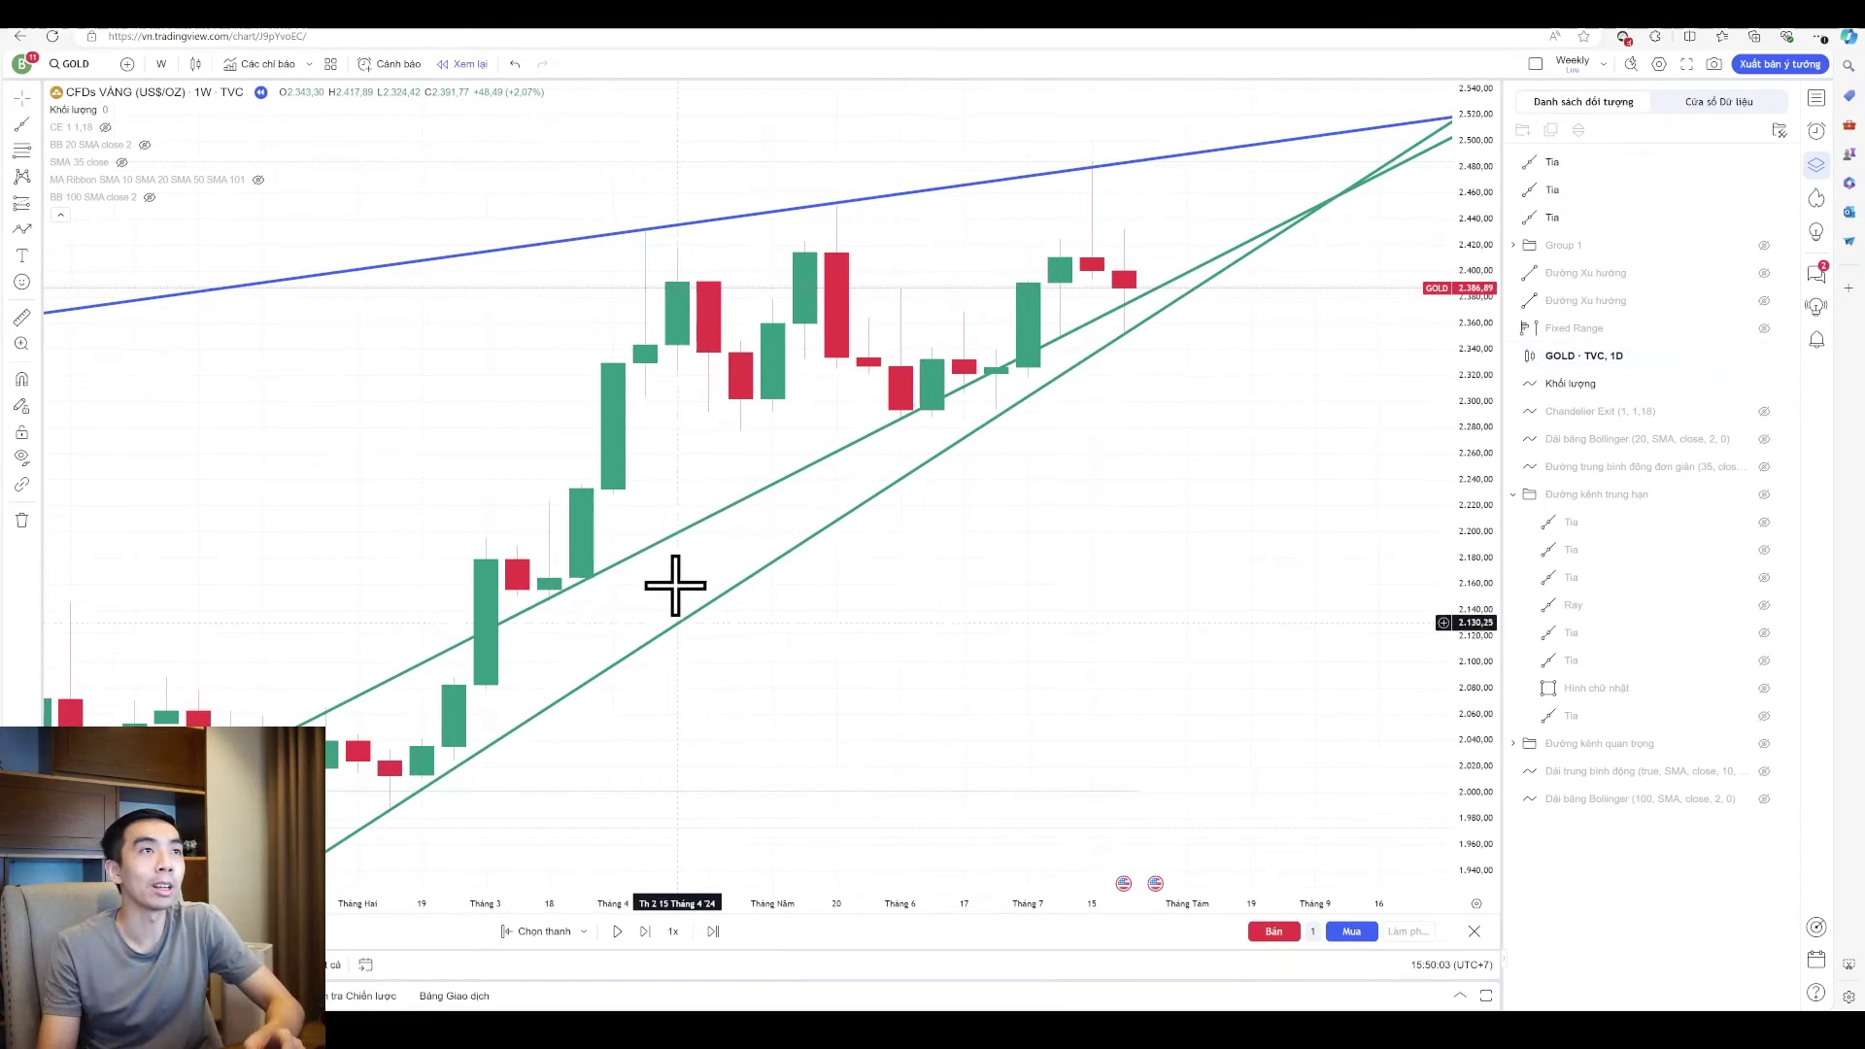
left_click(161, 64)
left_click(194, 617)
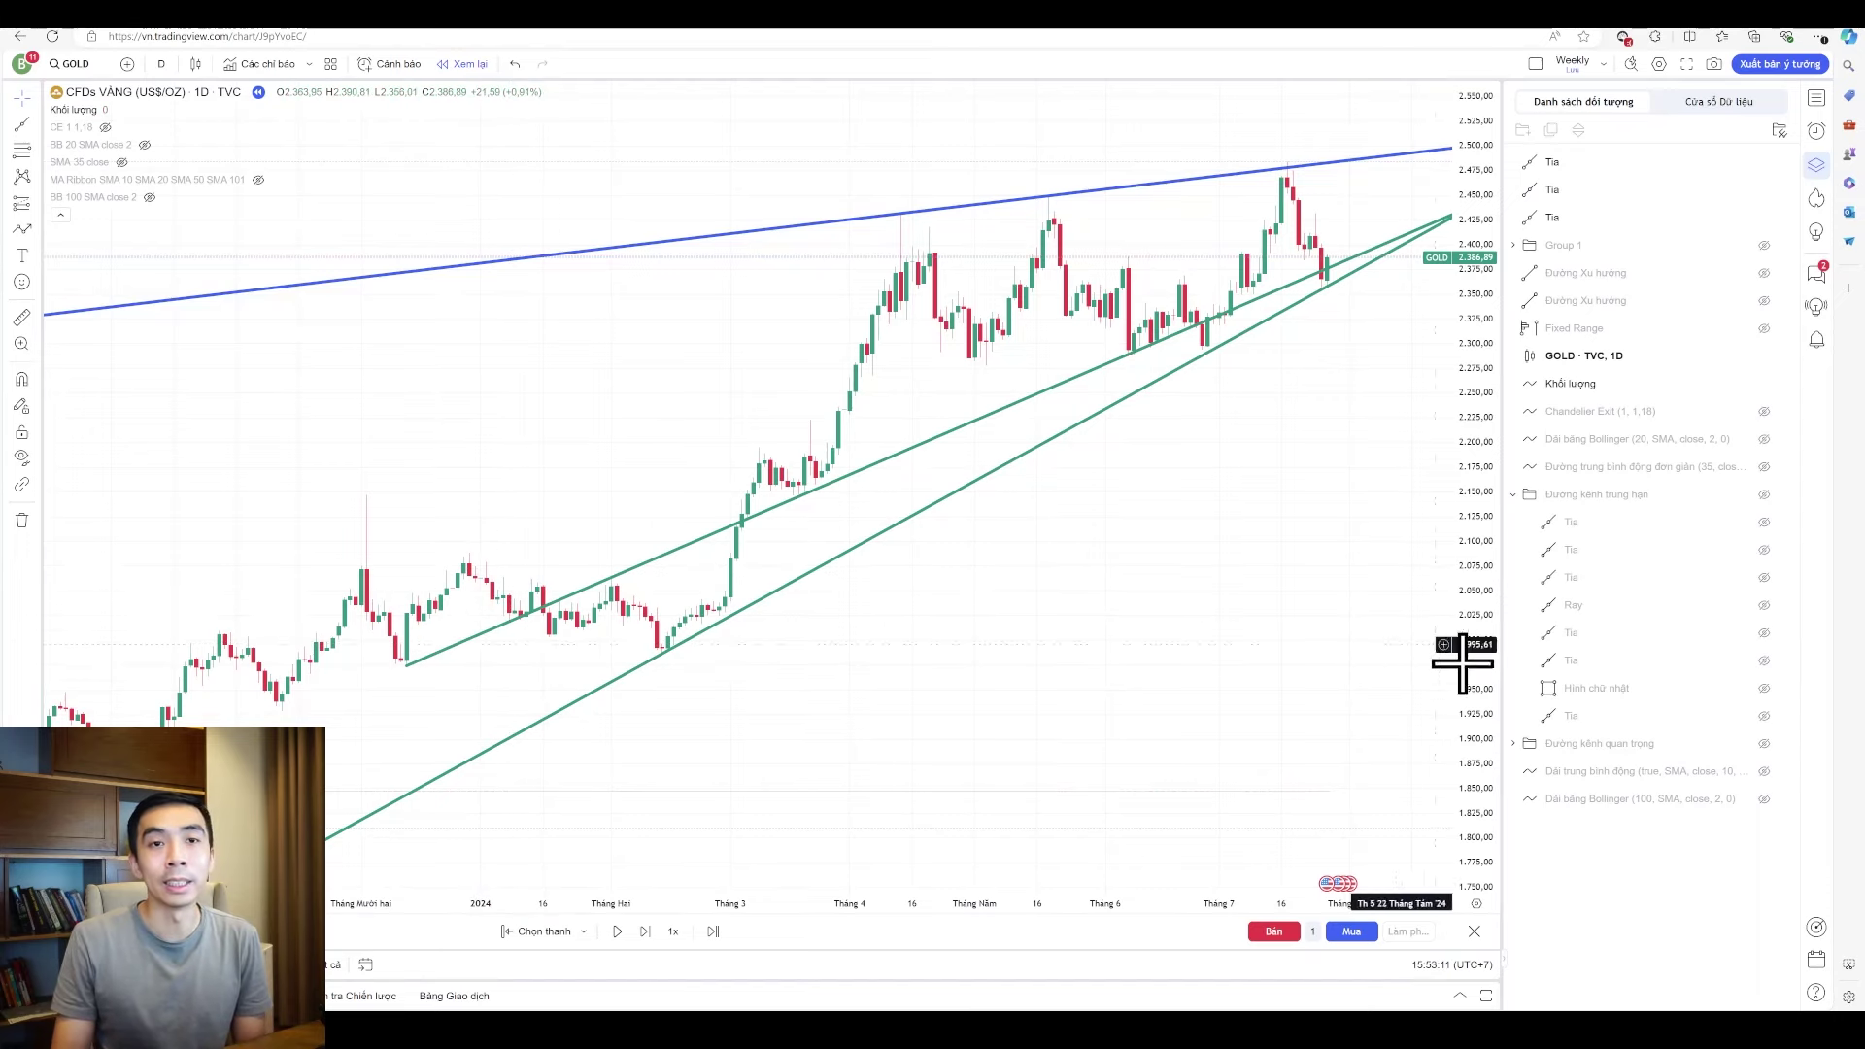
Step: Browse the economic calendar back to Tuesday 23 July, then close it to restore the chart
left_click(1815, 960)
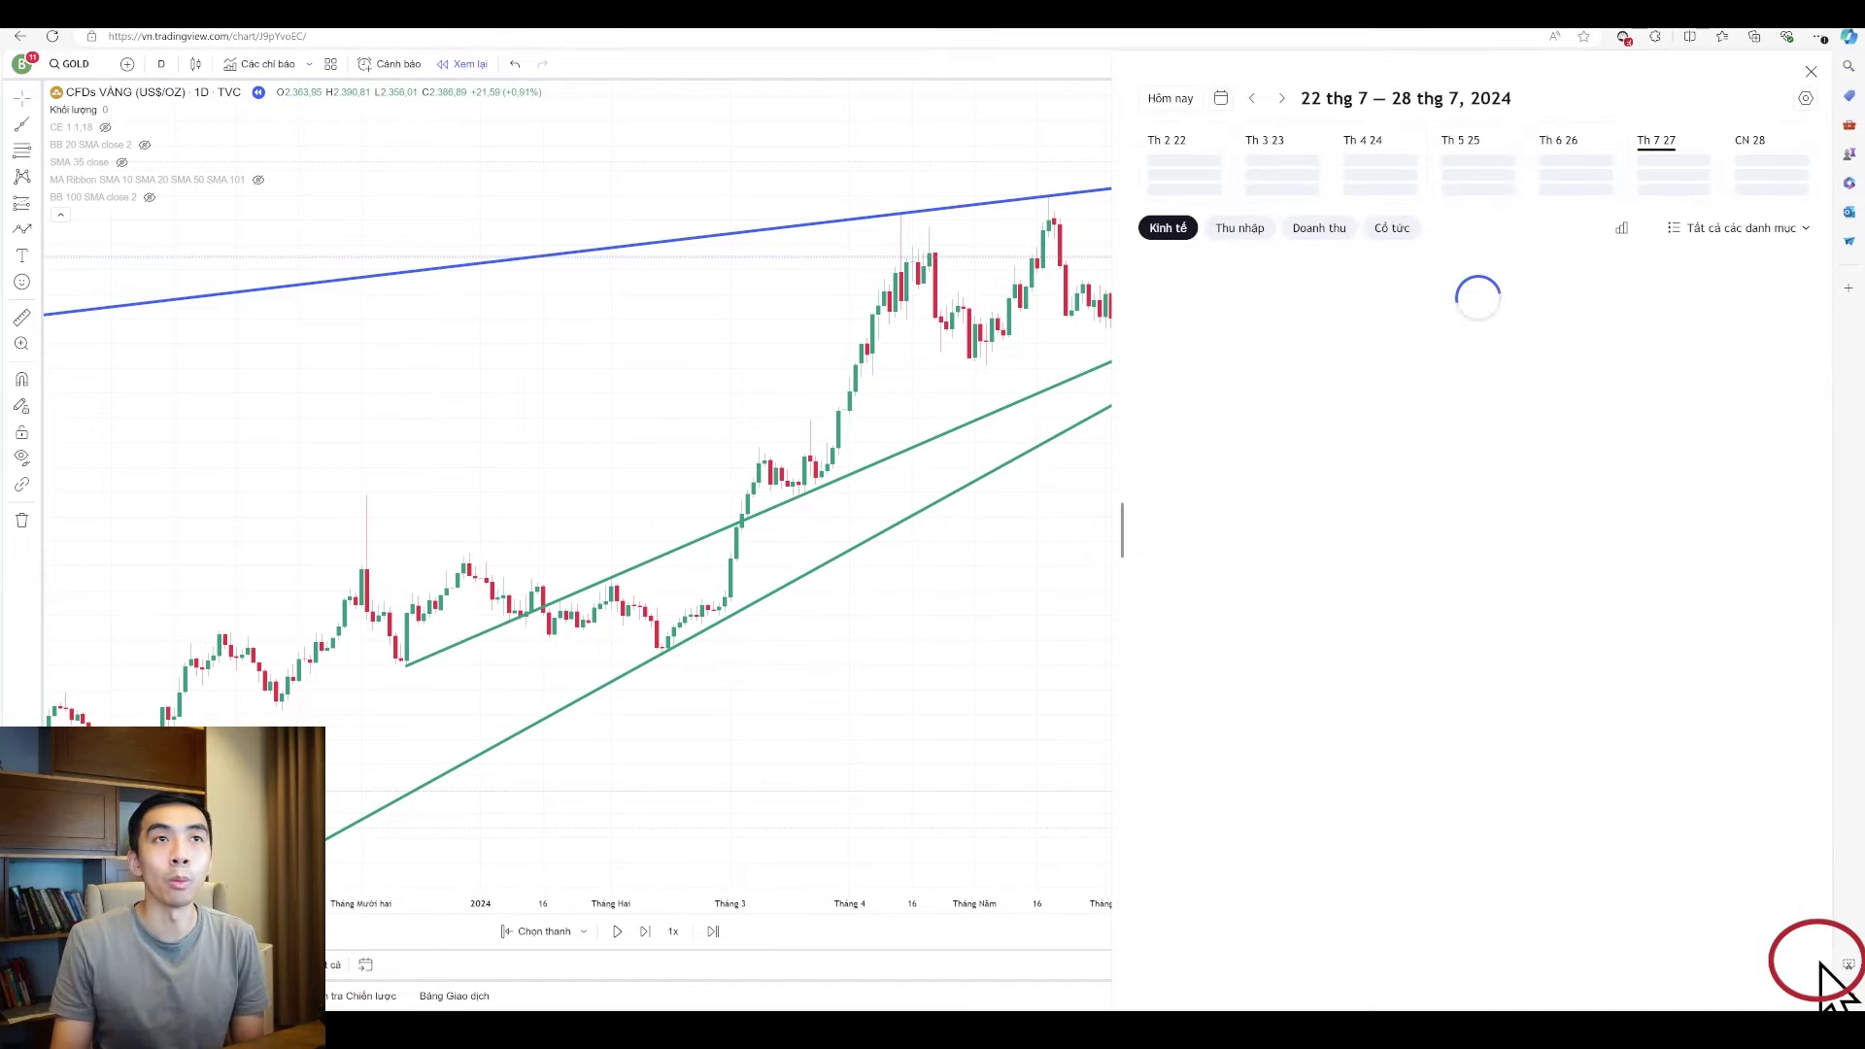
scroll(1457, 563, "down", 8)
scroll(919, 586, "down", 15)
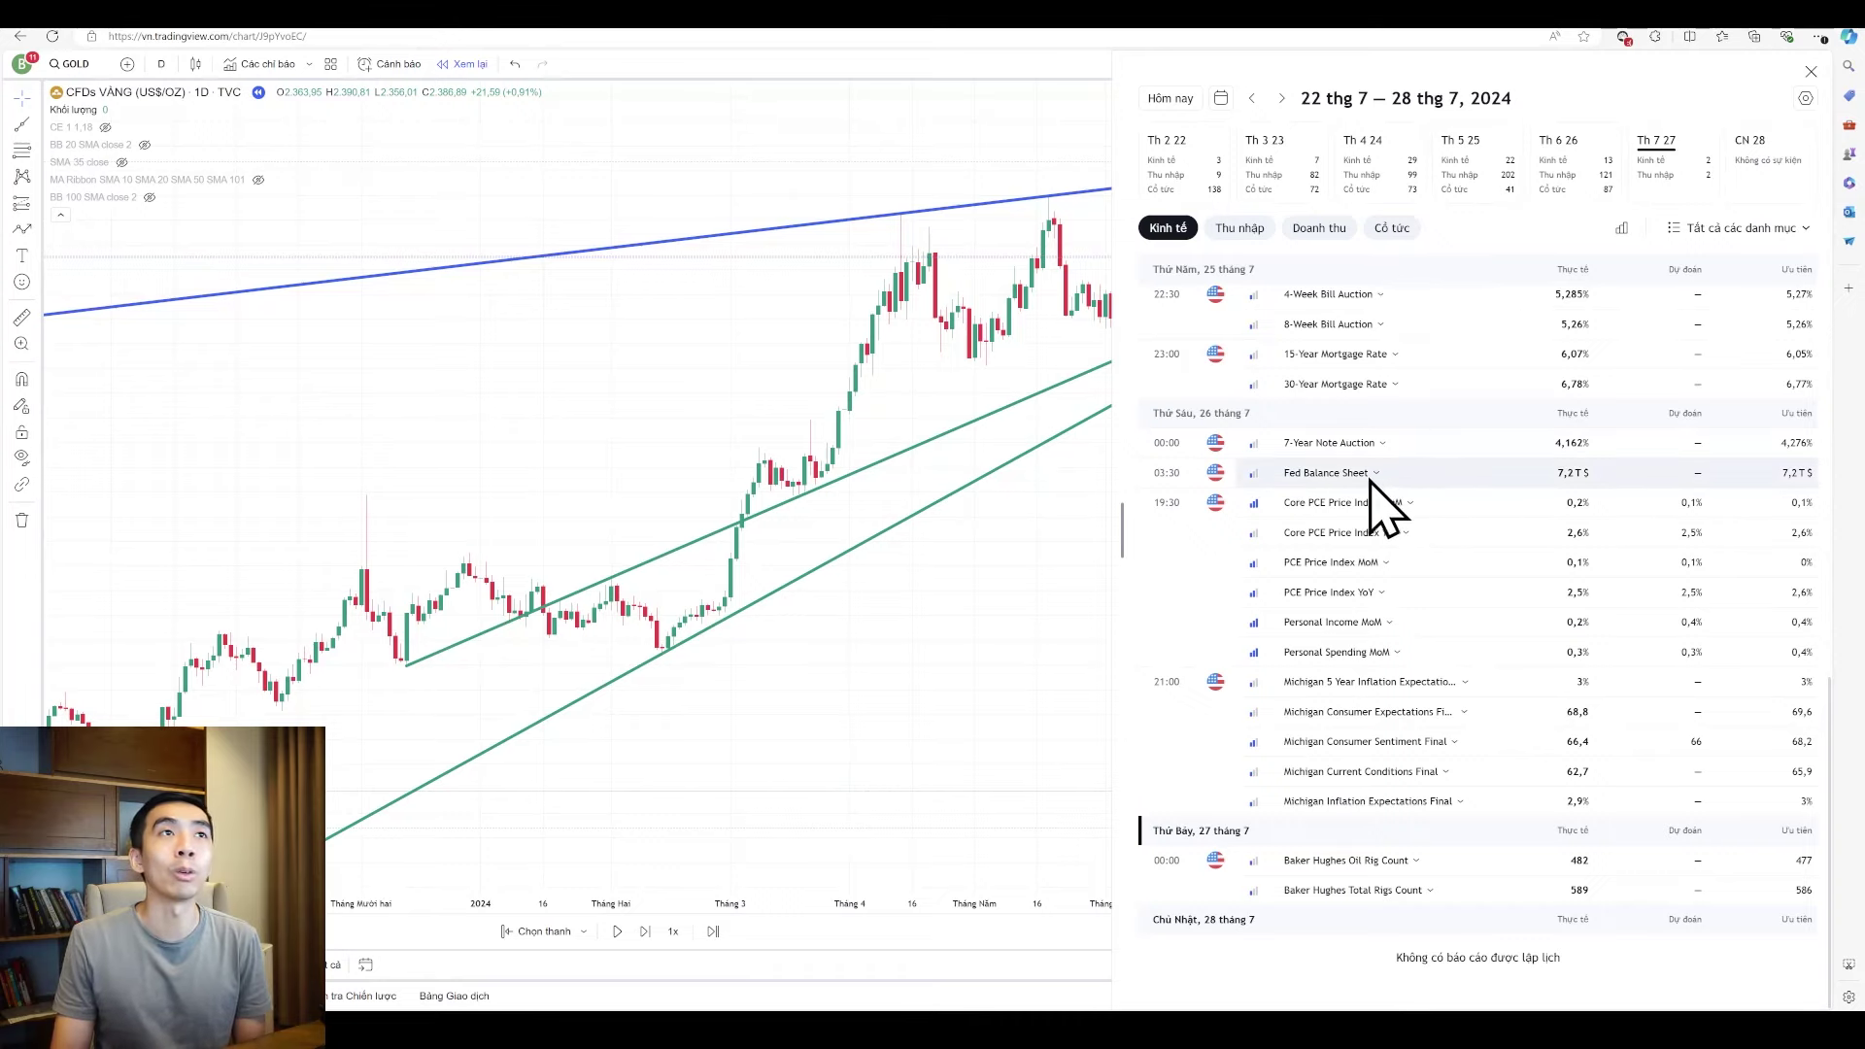
scroll(1369, 480, "up", 10)
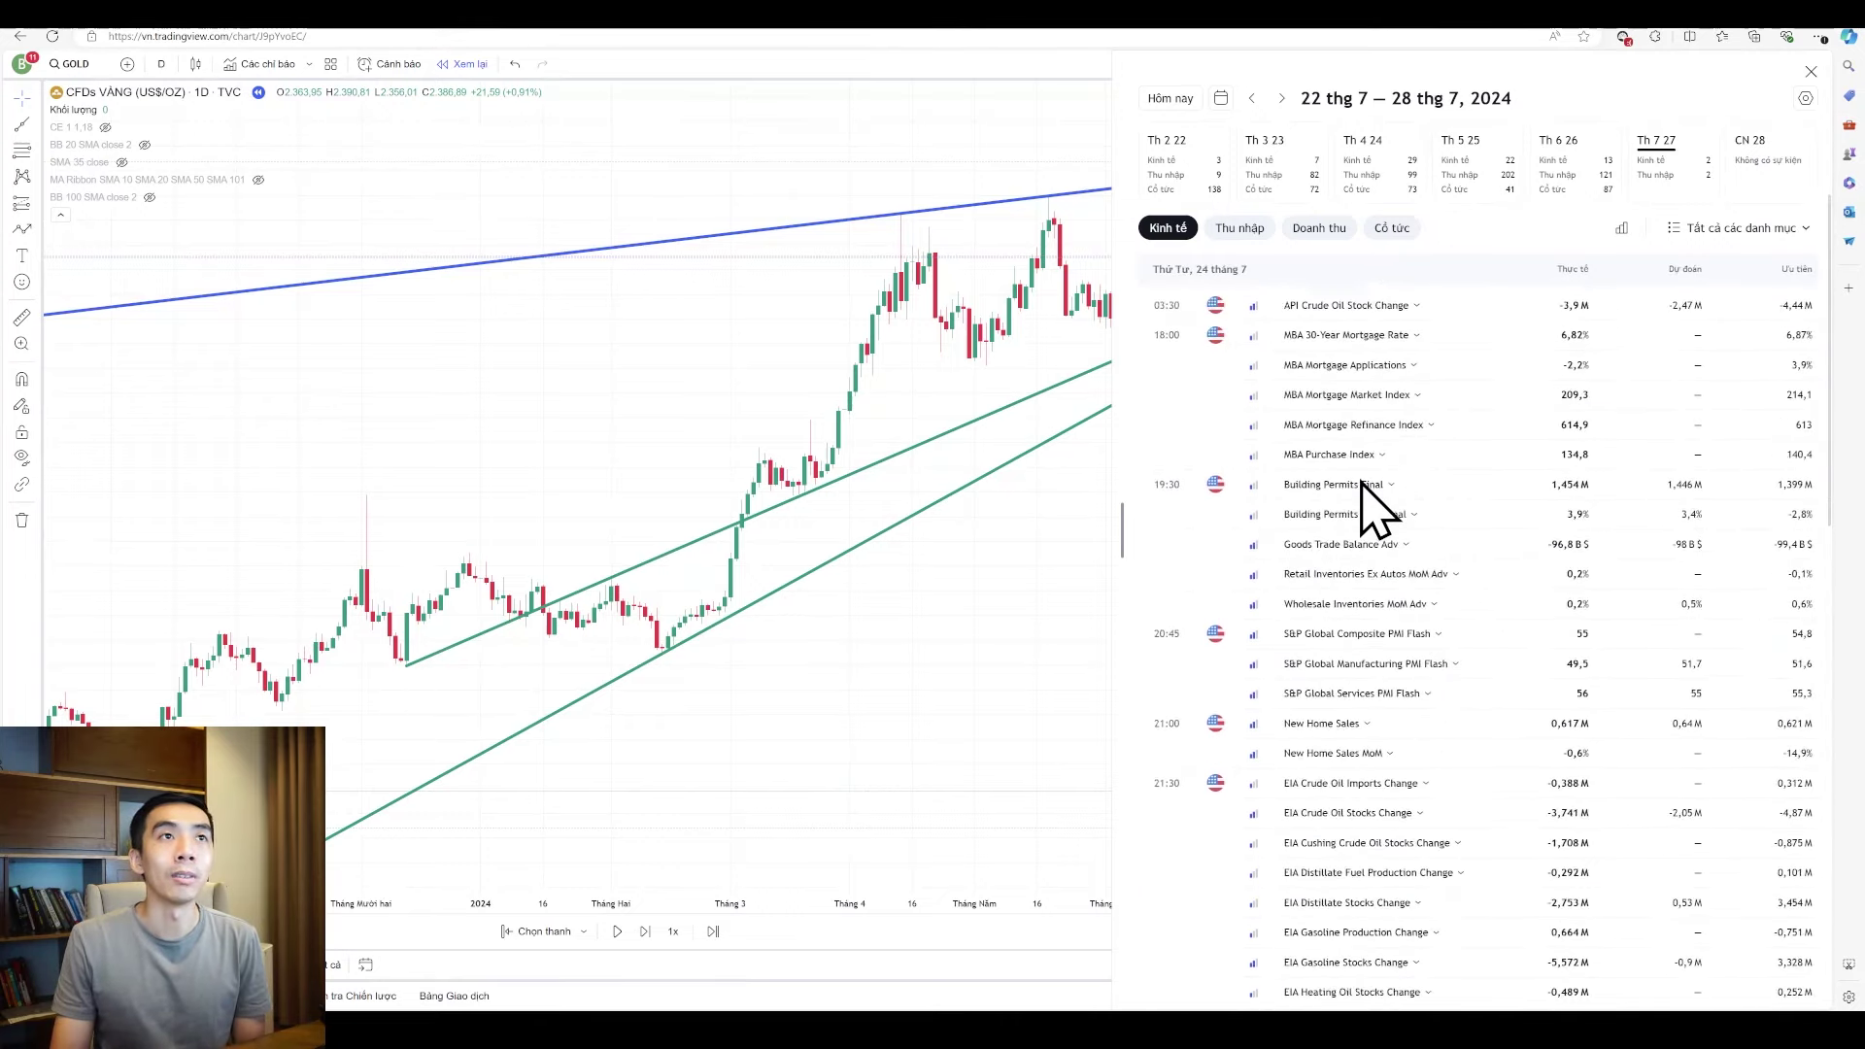
scroll(1369, 505, "up", 3)
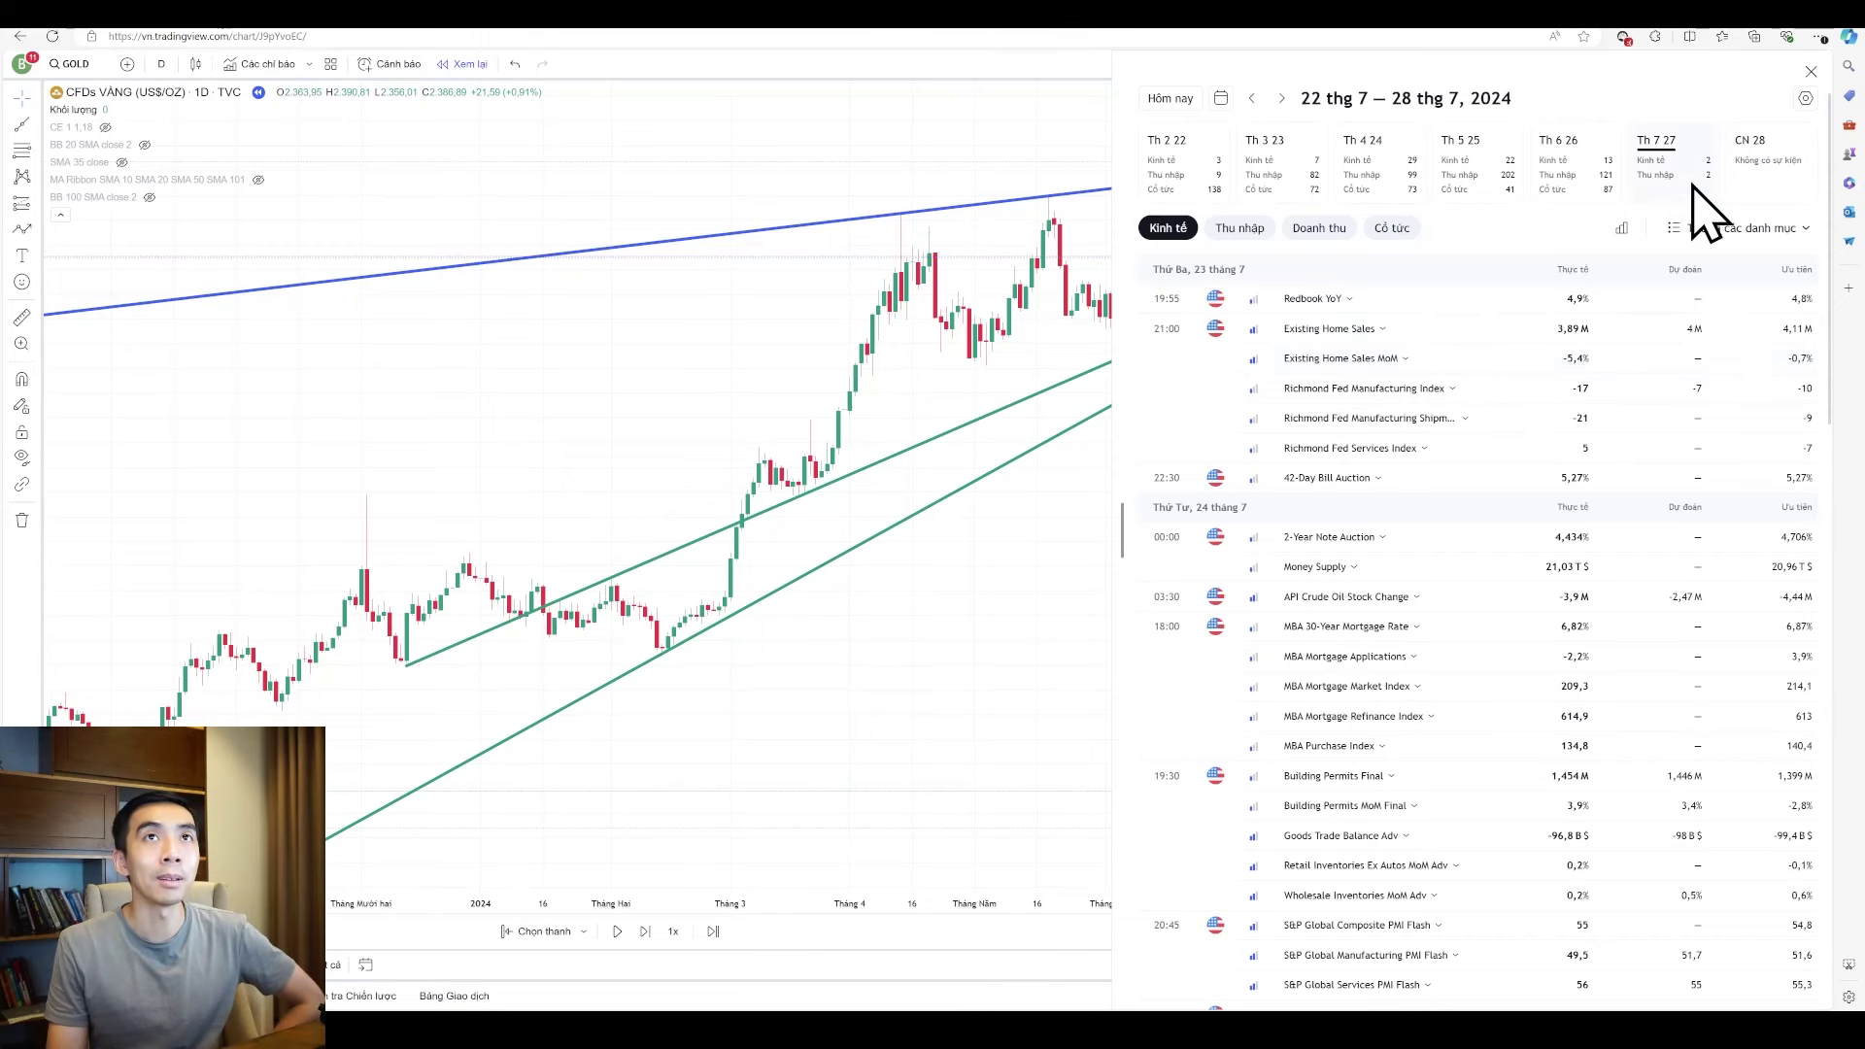
left_click(1810, 72)
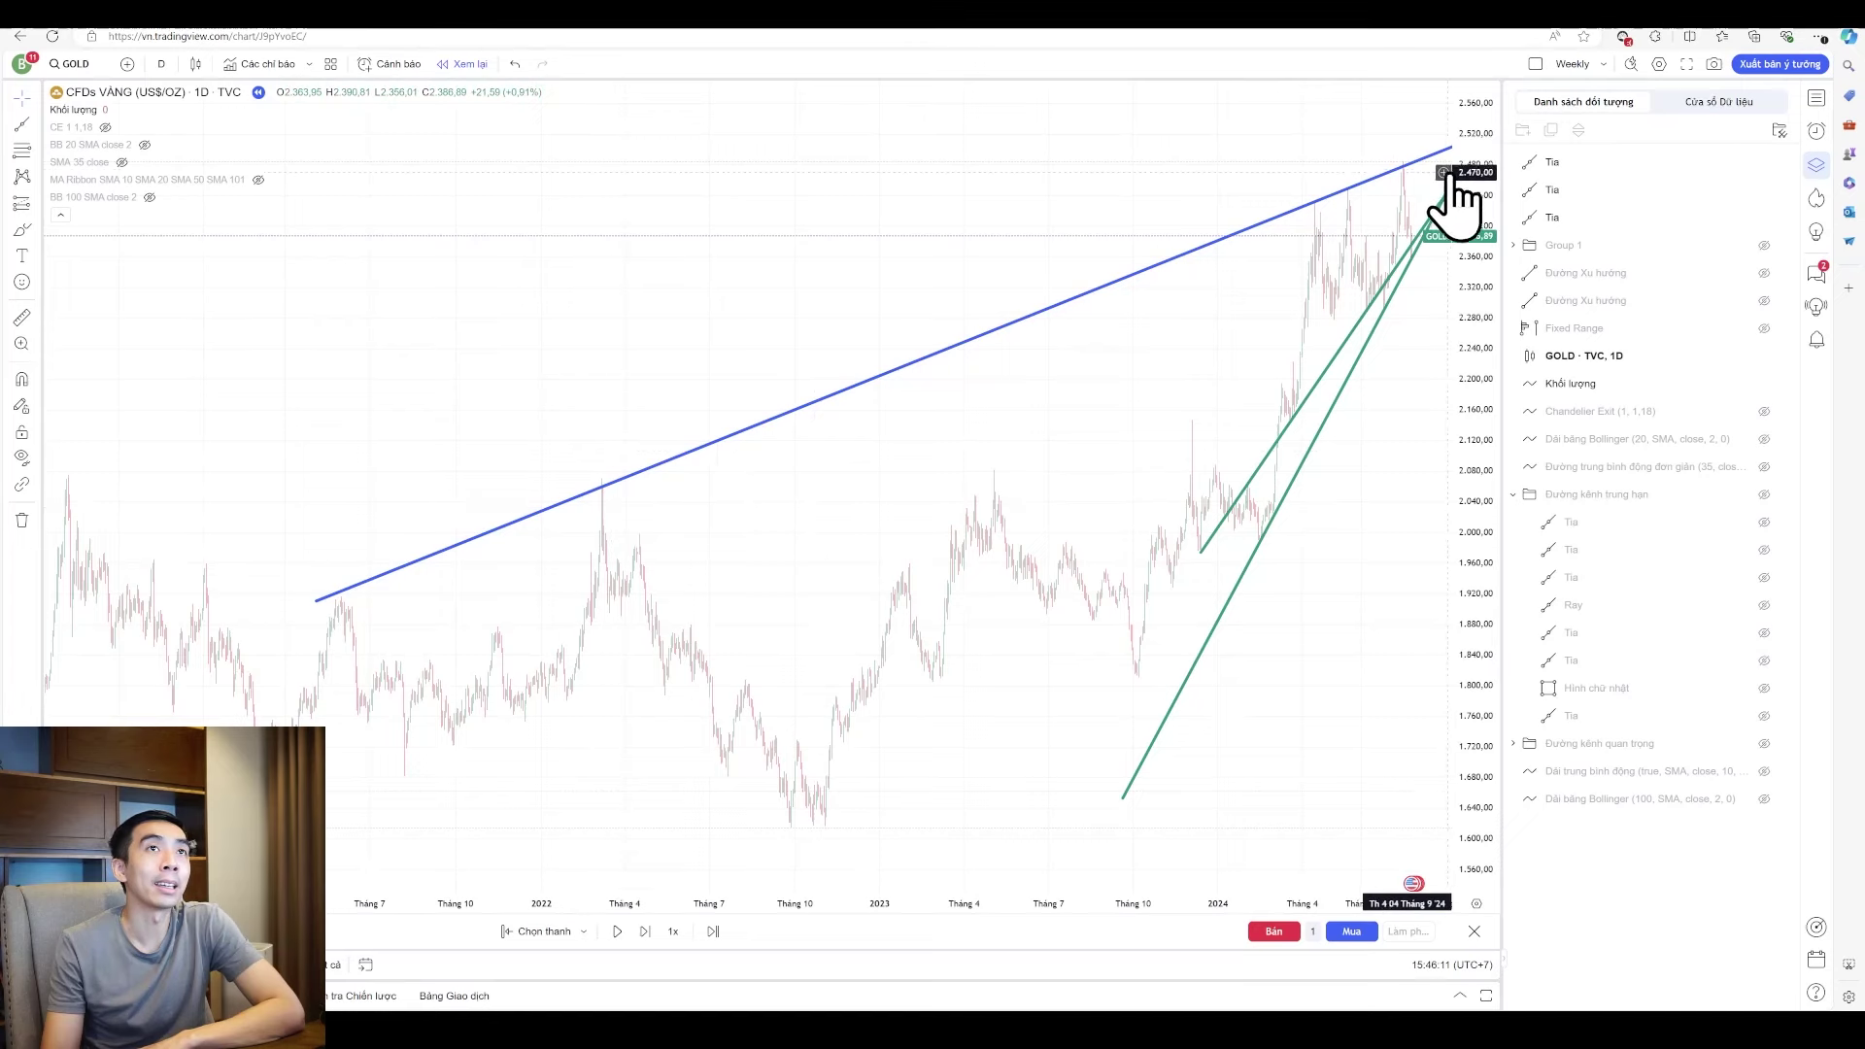
Step: Zoom into recent bars and start a GOLD alert for price crossing 2364.05
scroll(1369, 189, "up", 3)
scroll(1370, 189, "up", 5)
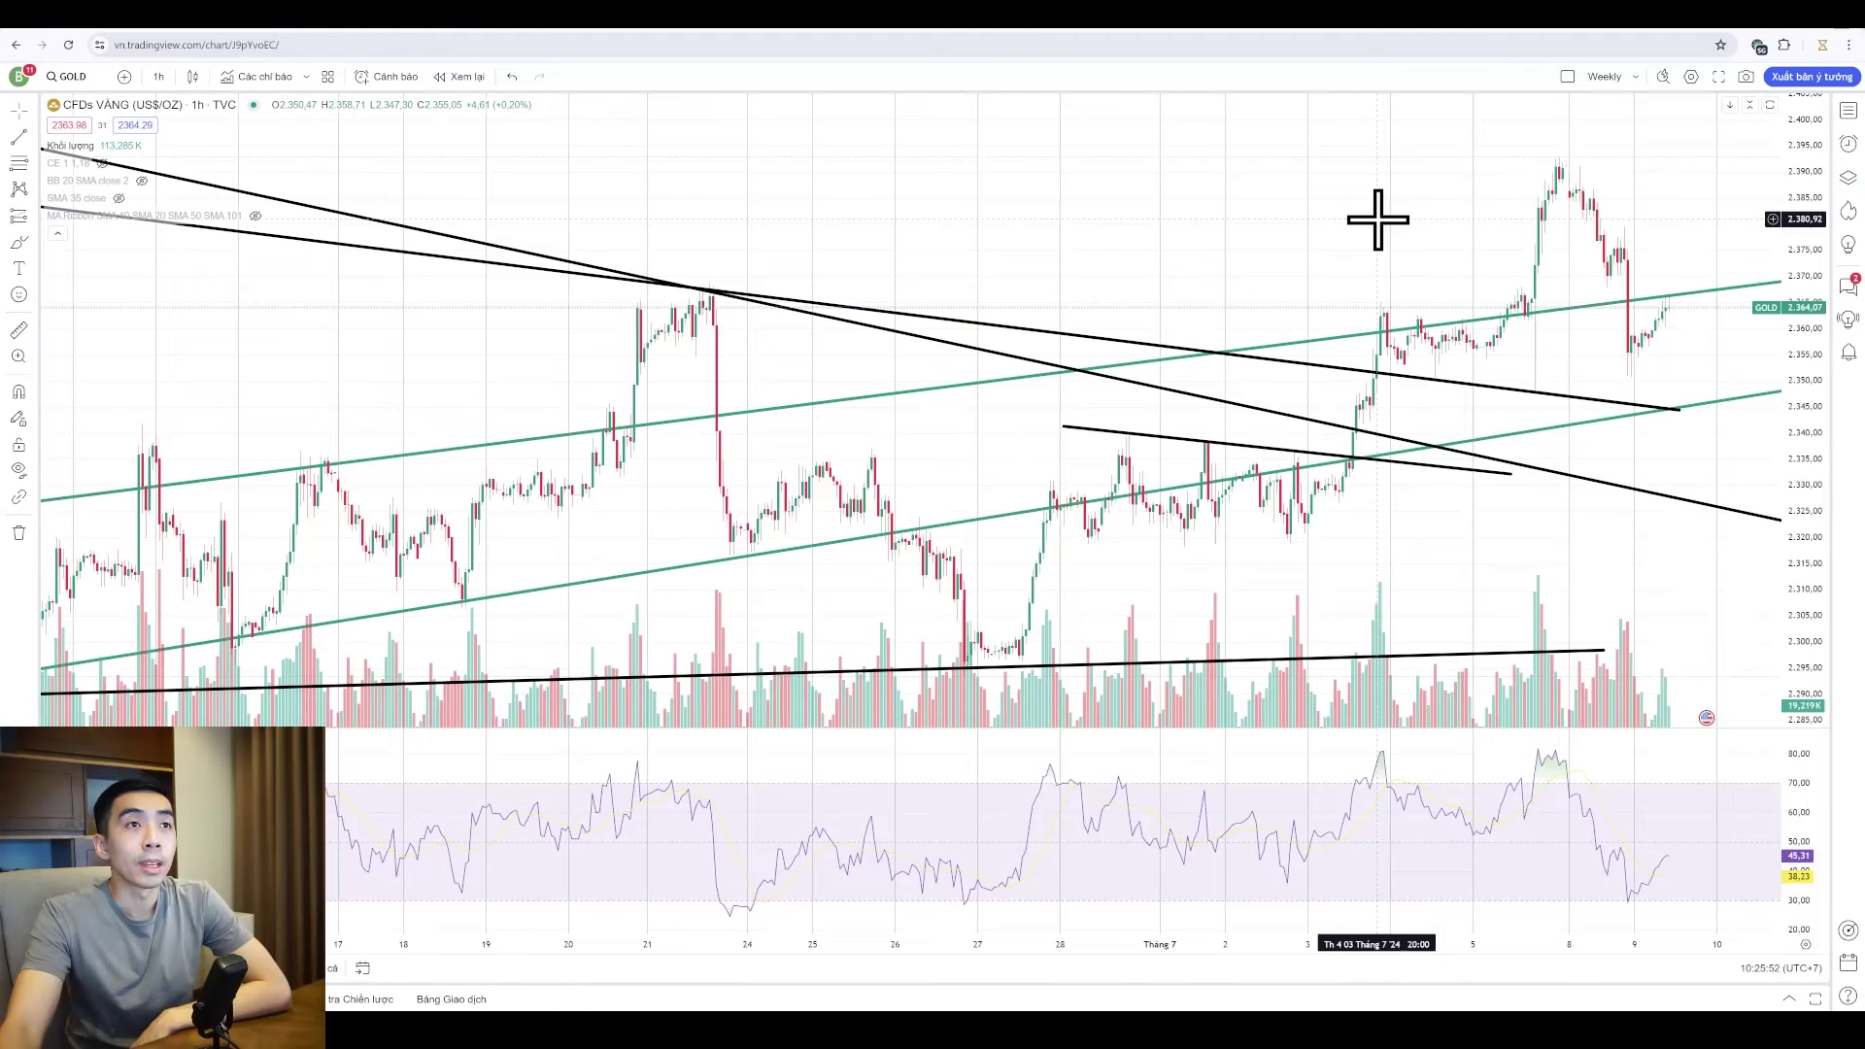
left_click(1848, 144)
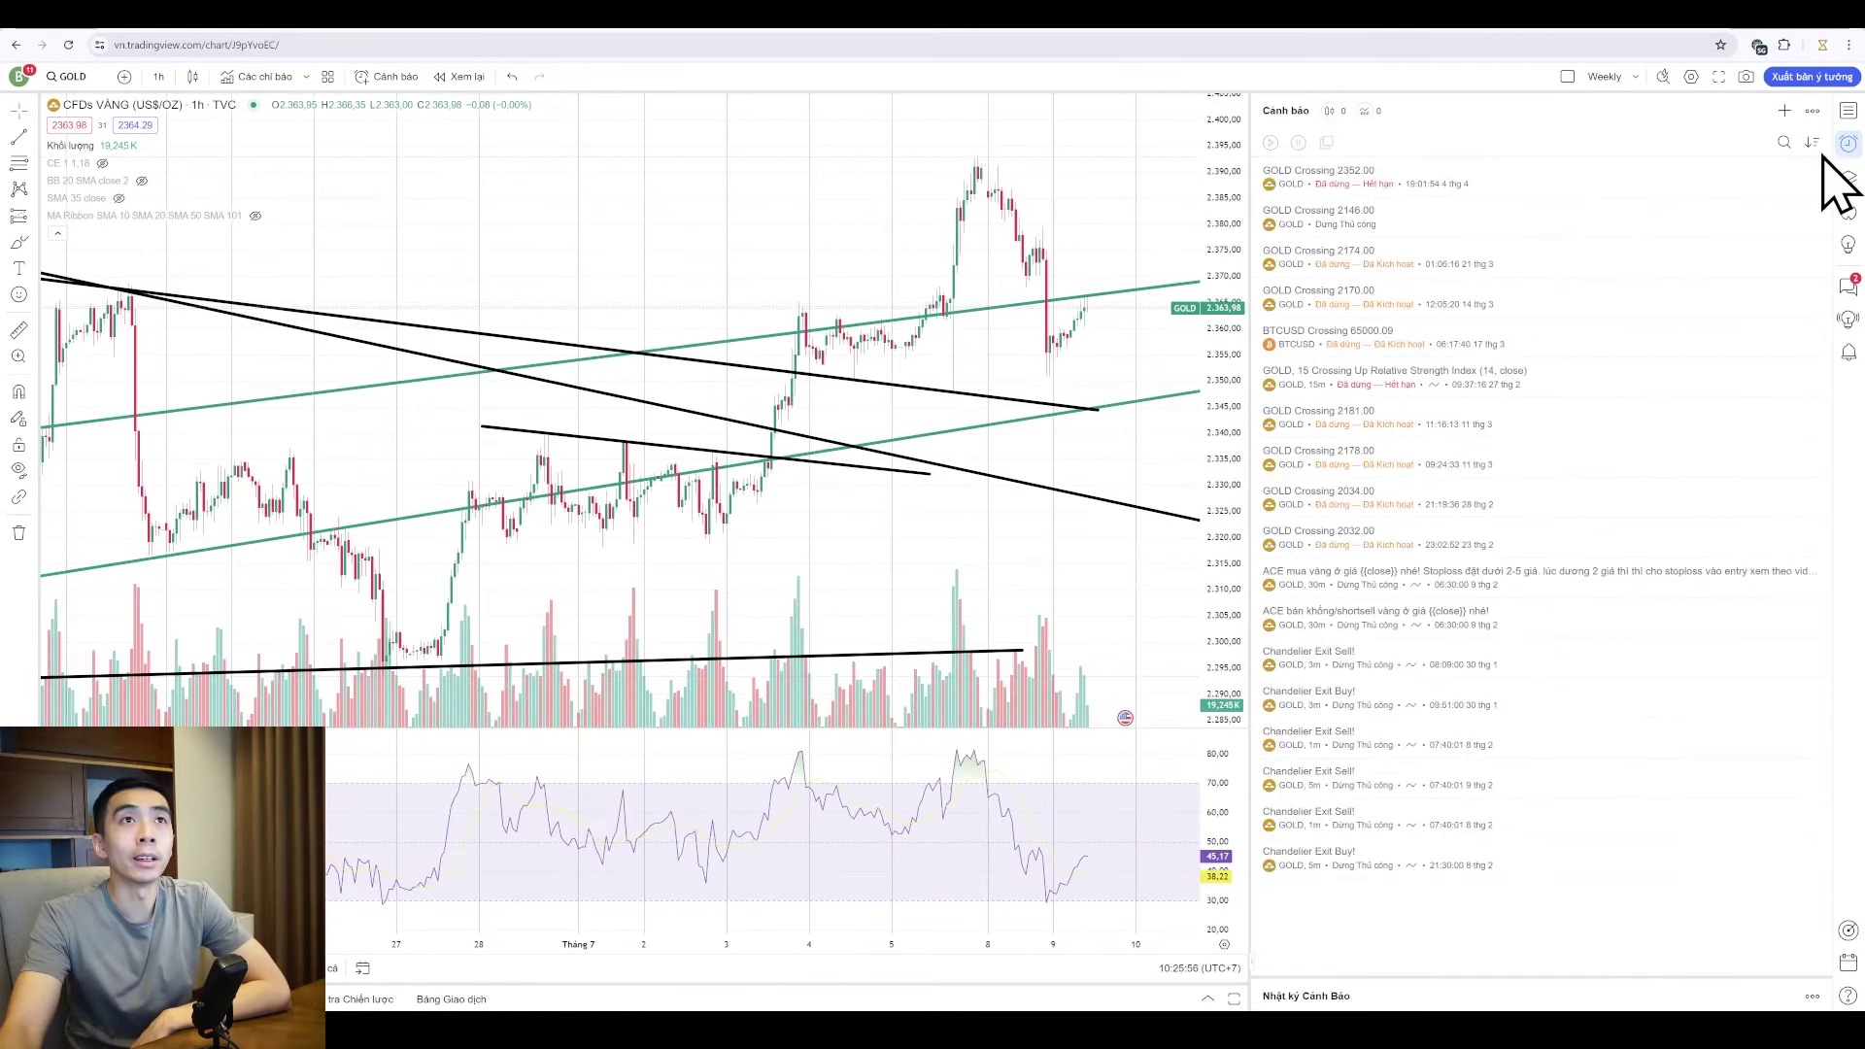
left_click(1783, 109)
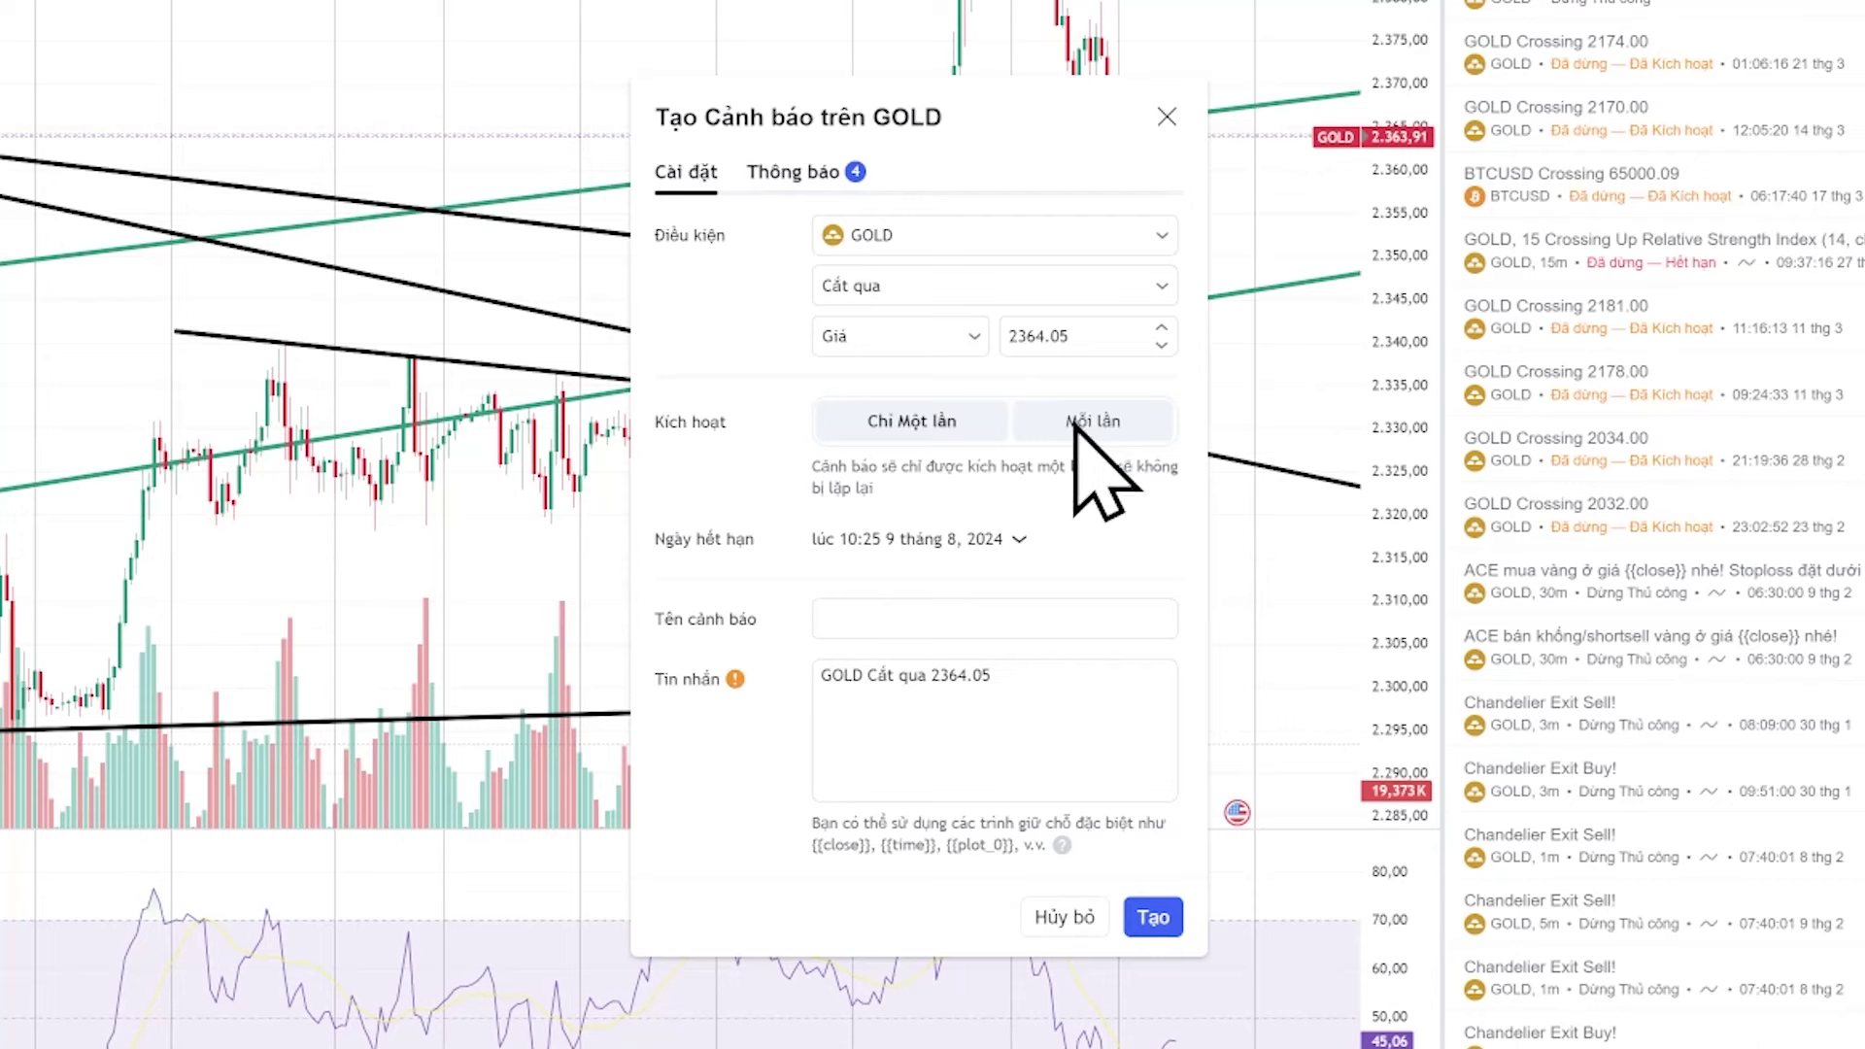
Step: Review the alert's notification sound options, keep one playback, then cancel the alert and close the alerts list
left_click(809, 187)
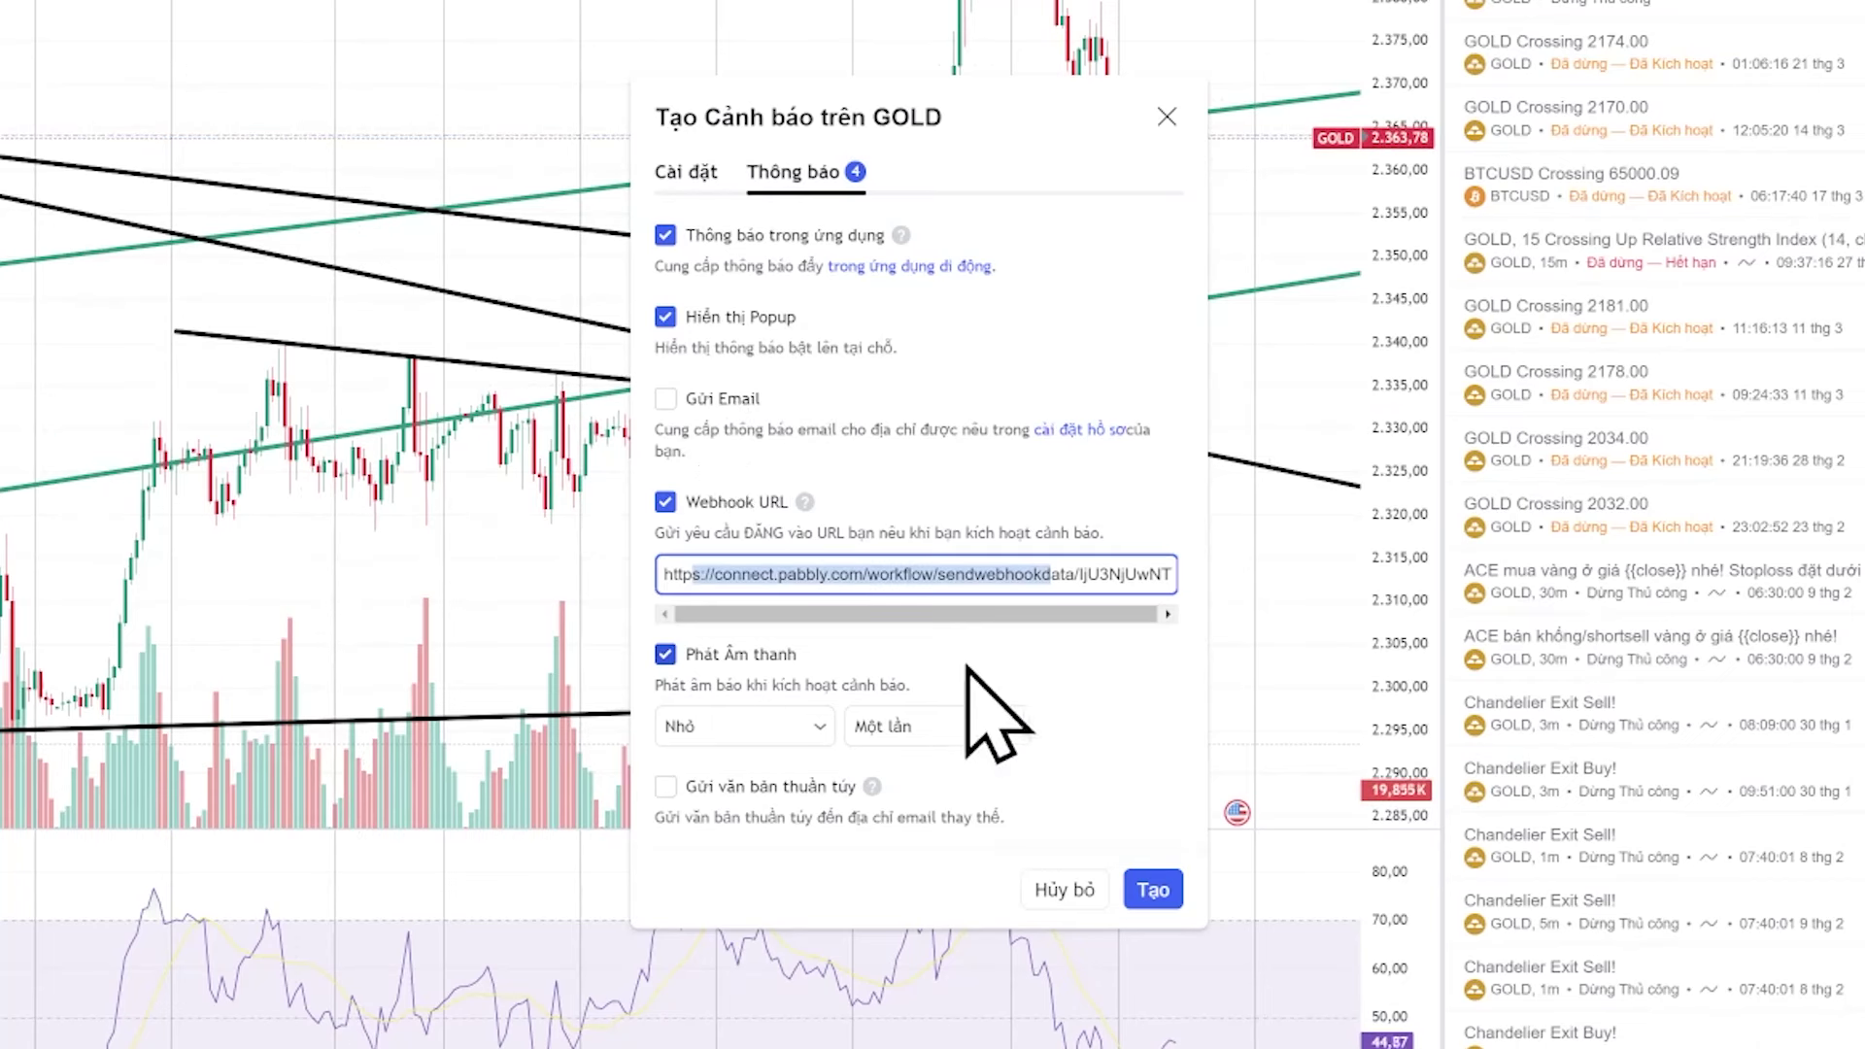
left_click(760, 734)
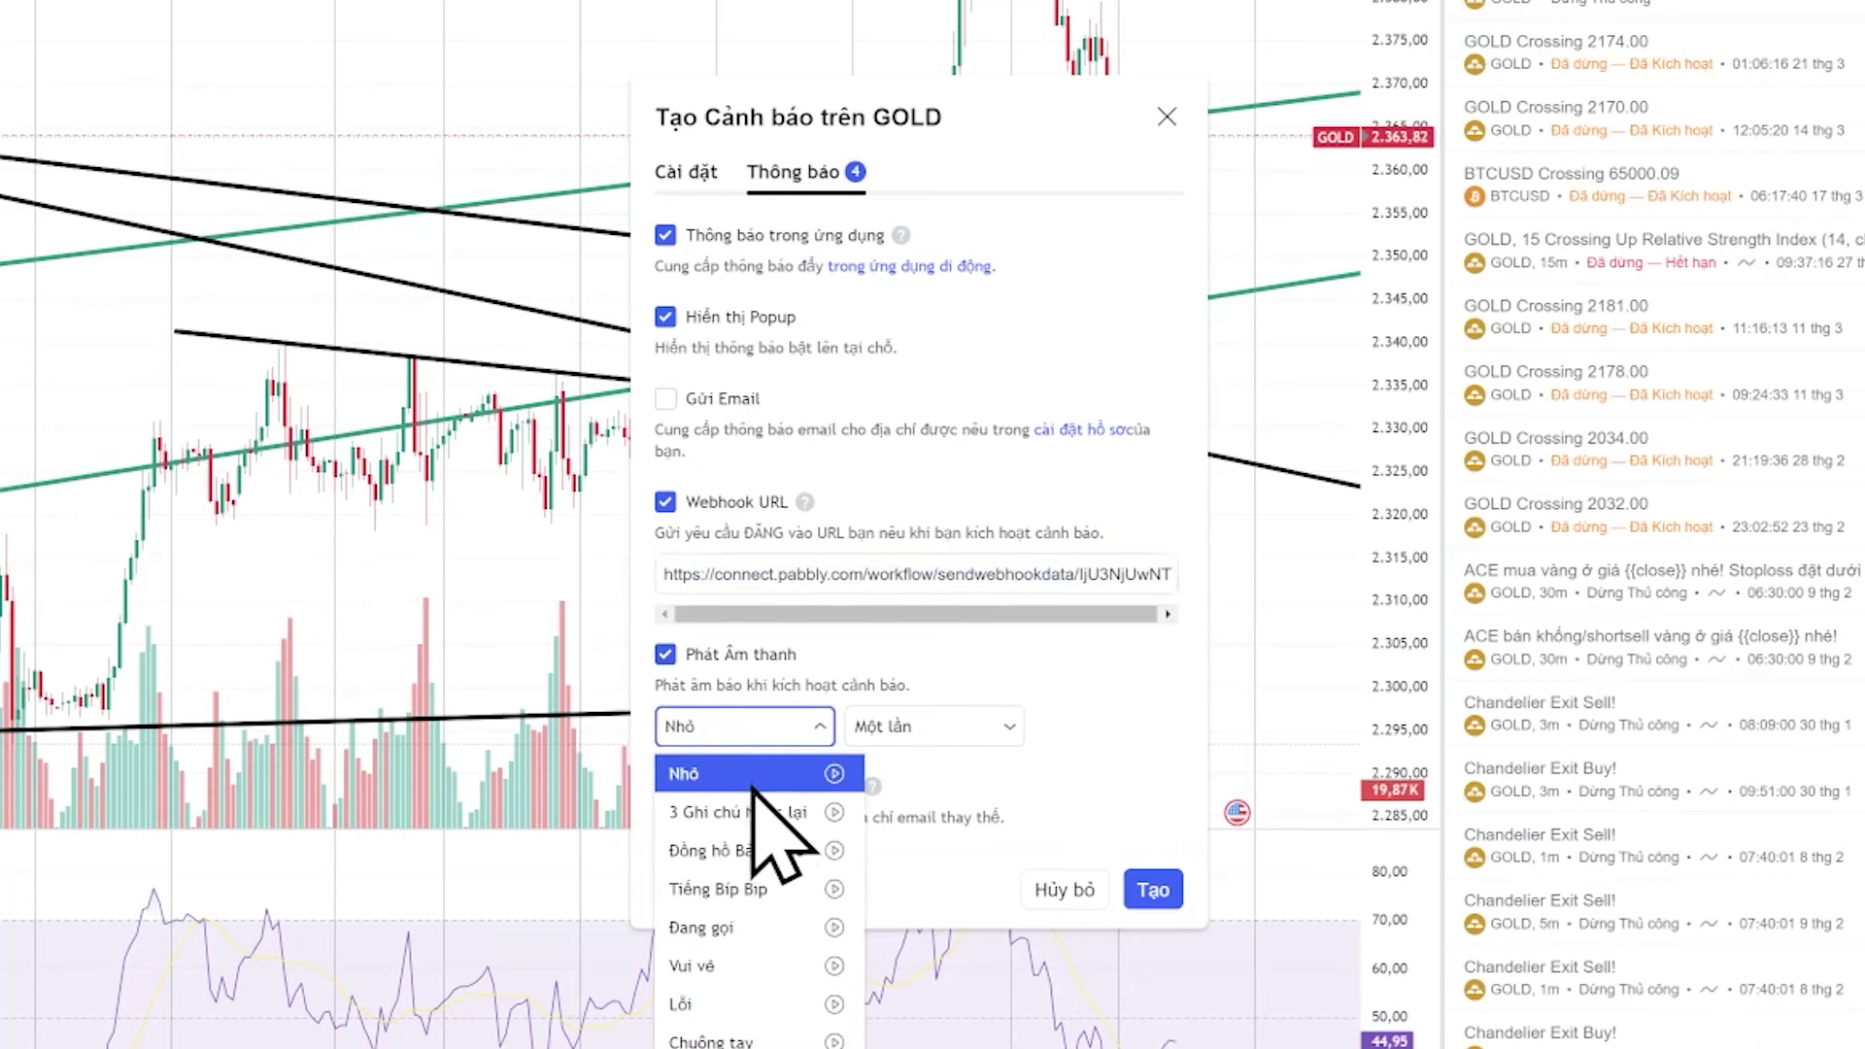
left_click(941, 730)
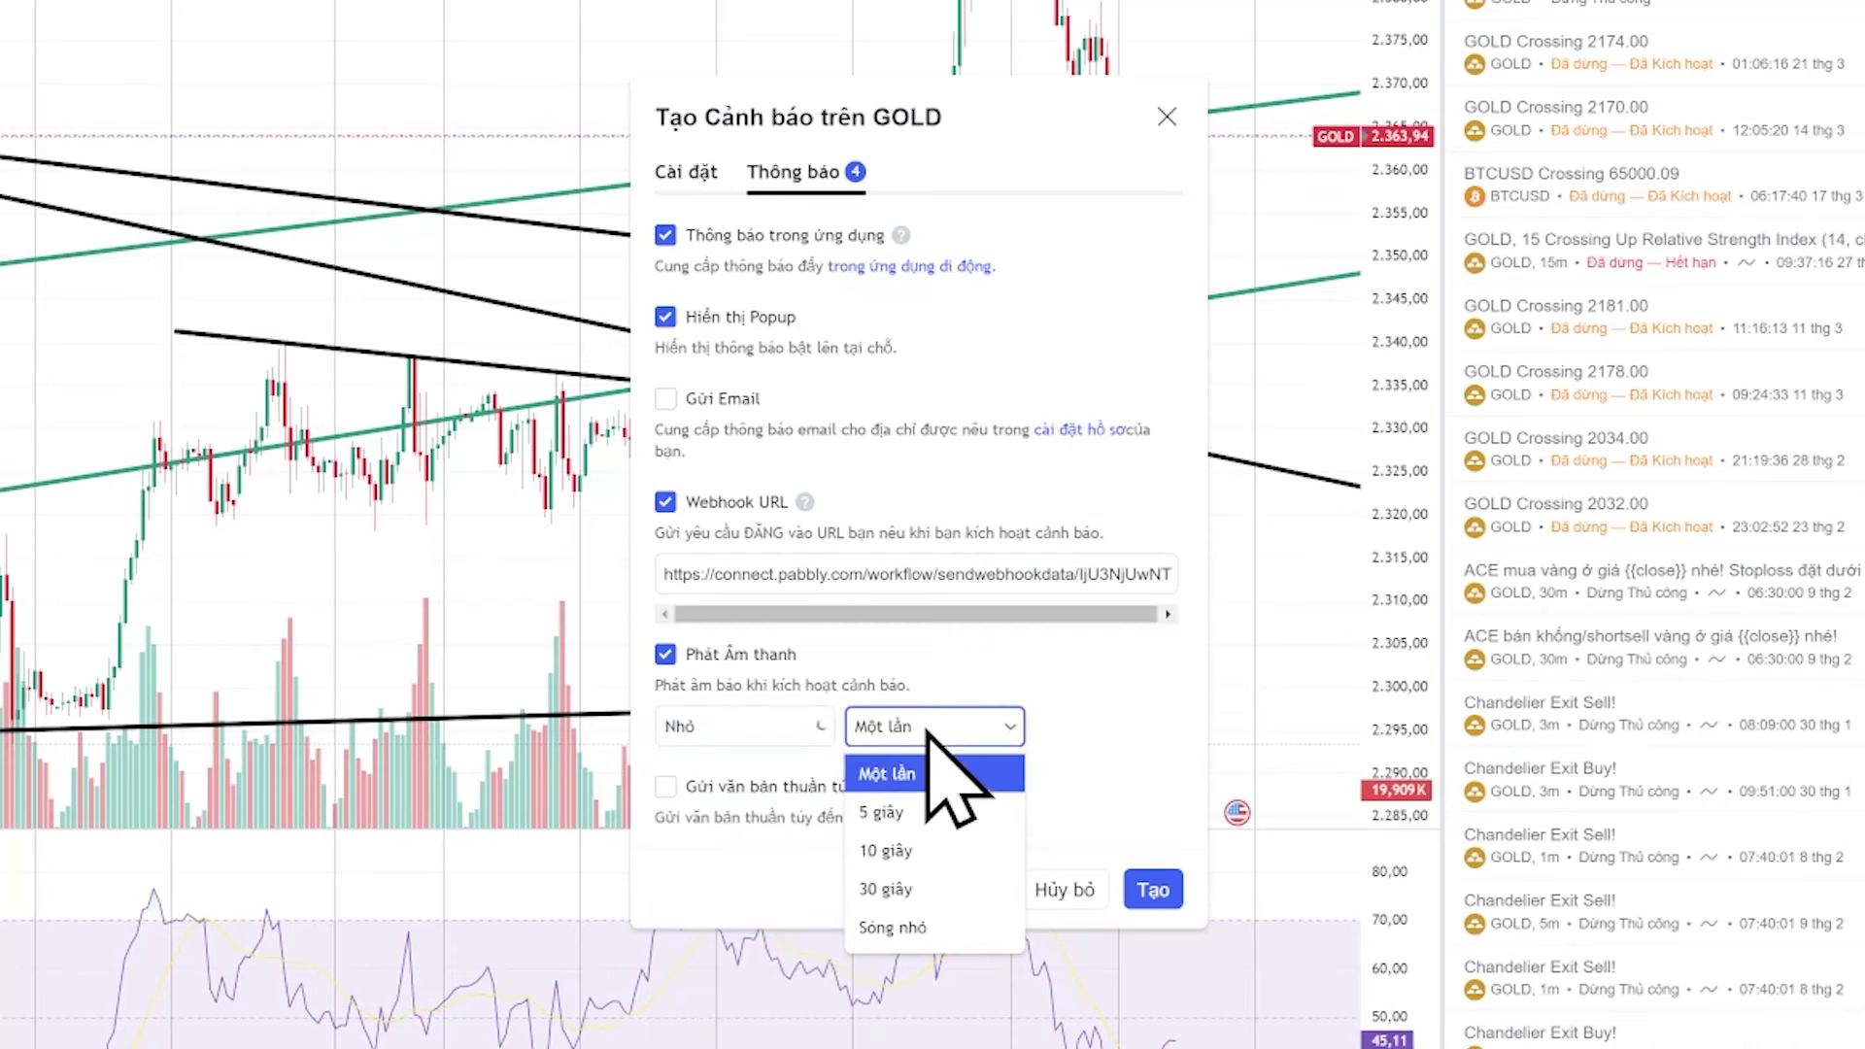
left_click(947, 726)
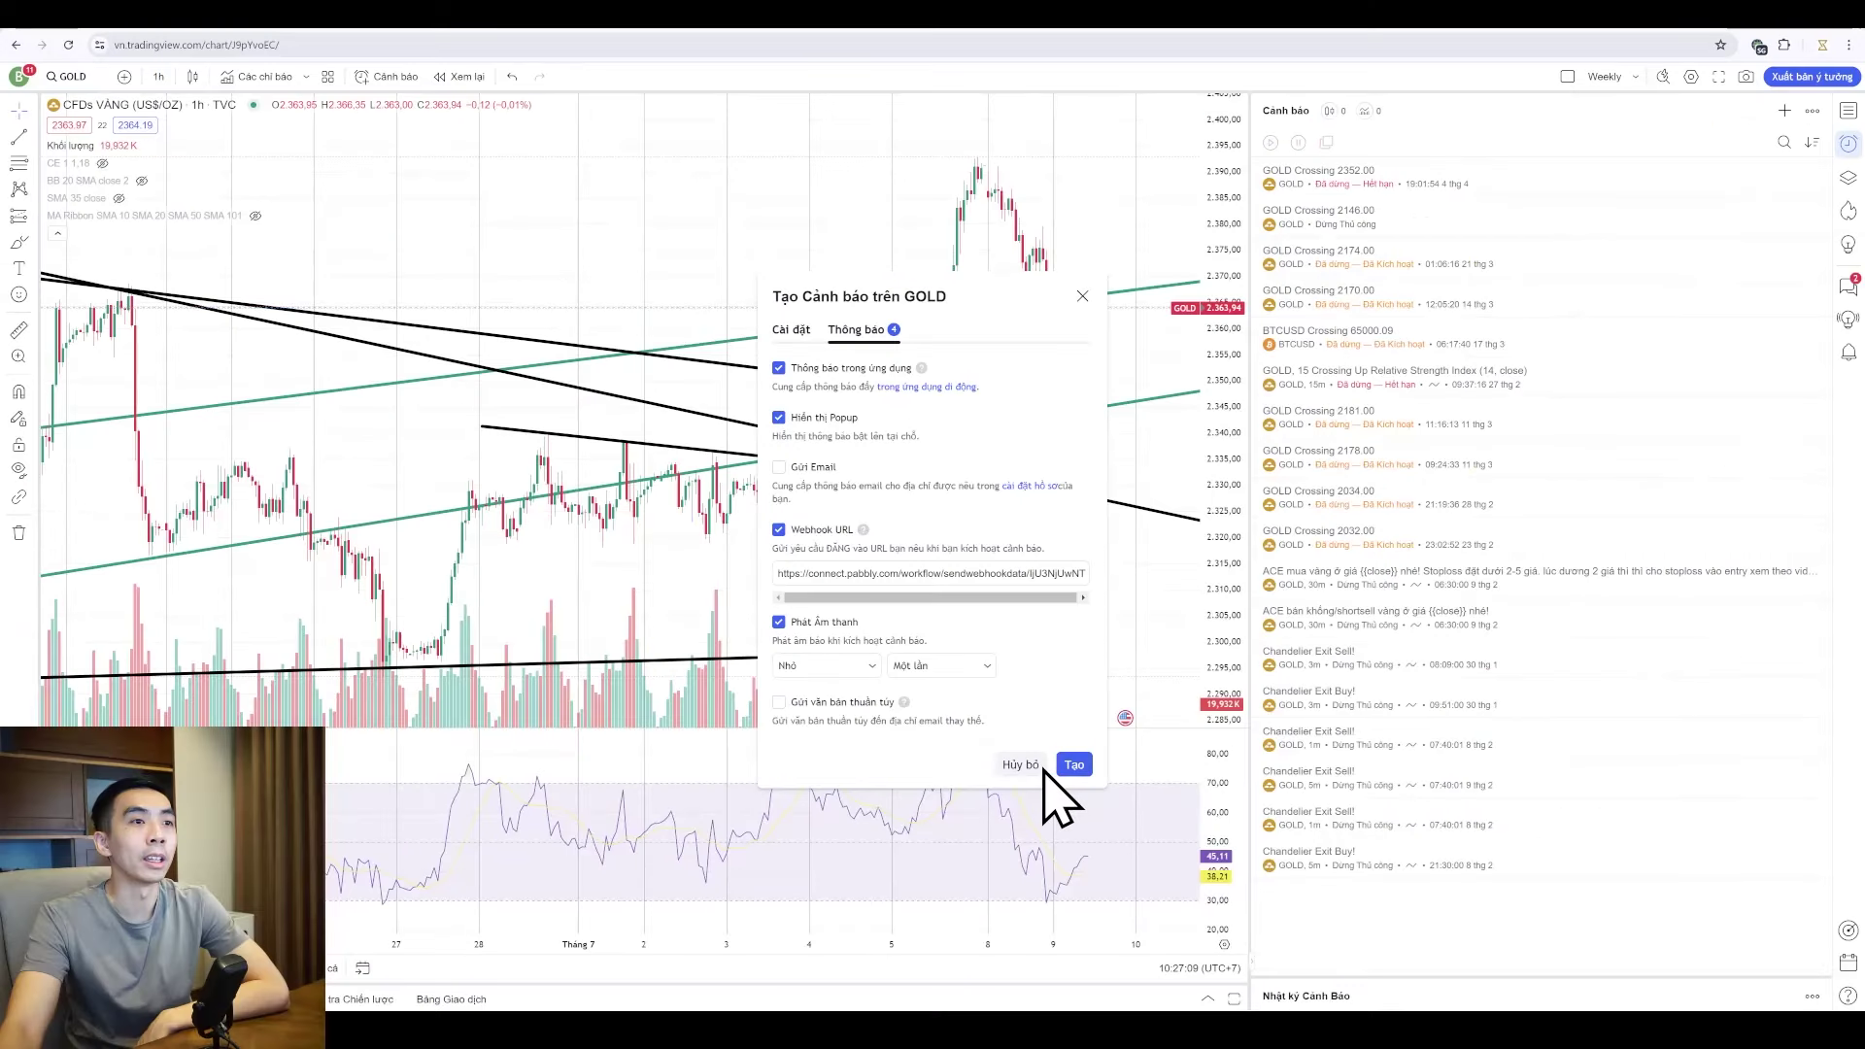
left_click(1083, 296)
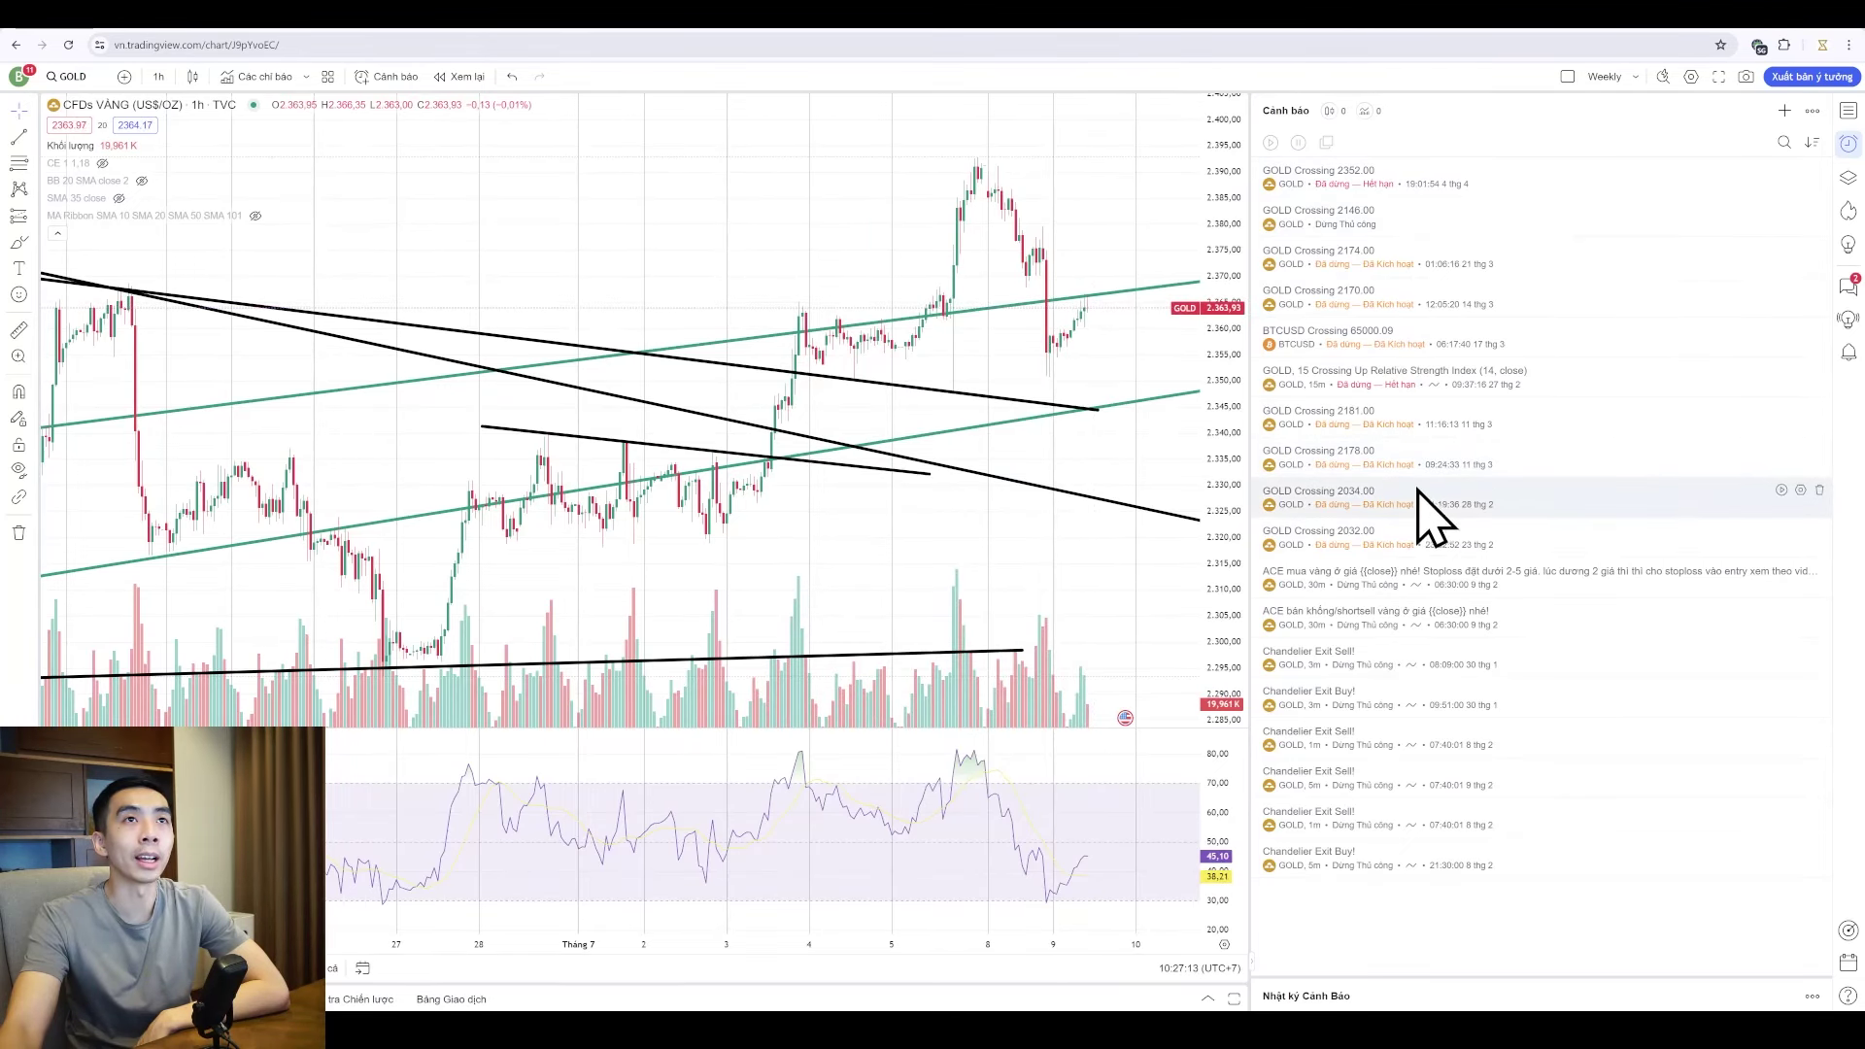
left_click(1843, 145)
Step: Pan the 15-minute gold chart left and zoom in and out around its converging trend lines
left_click_drag(1574, 354, 1334, 389)
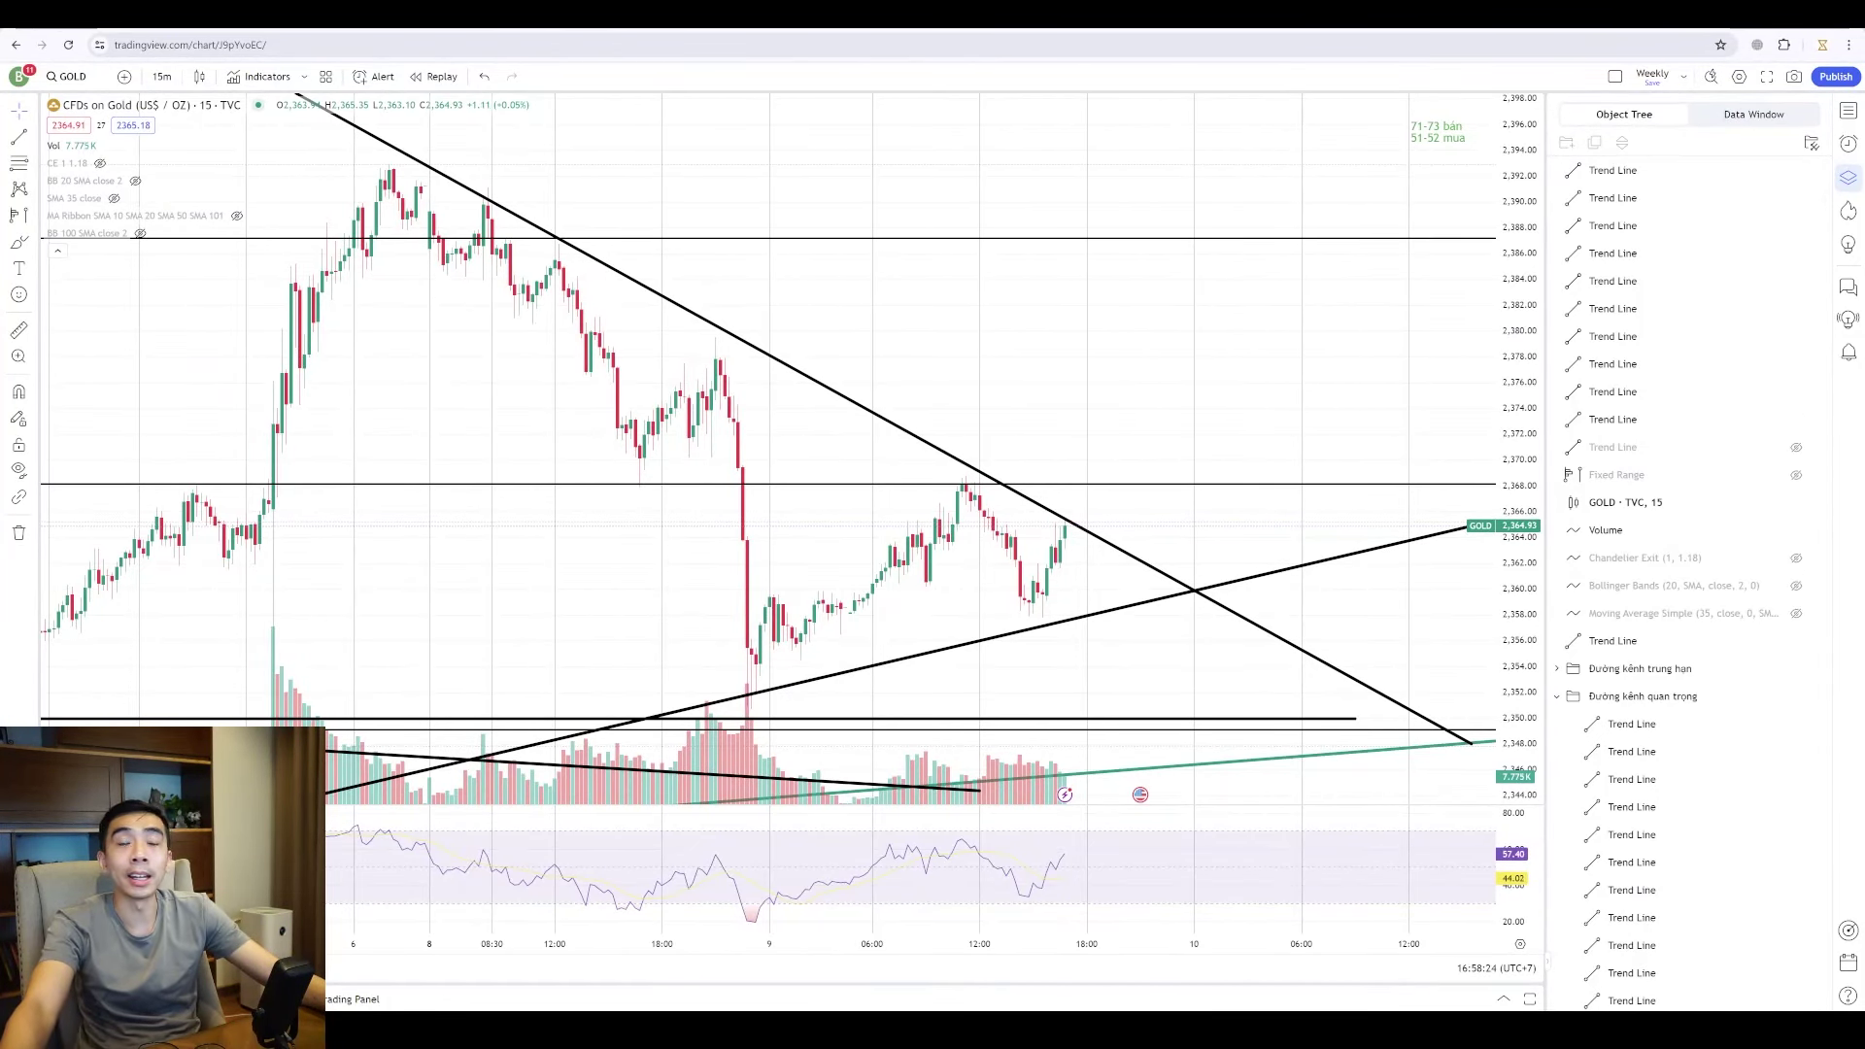
scroll(549, 433, "down", 10)
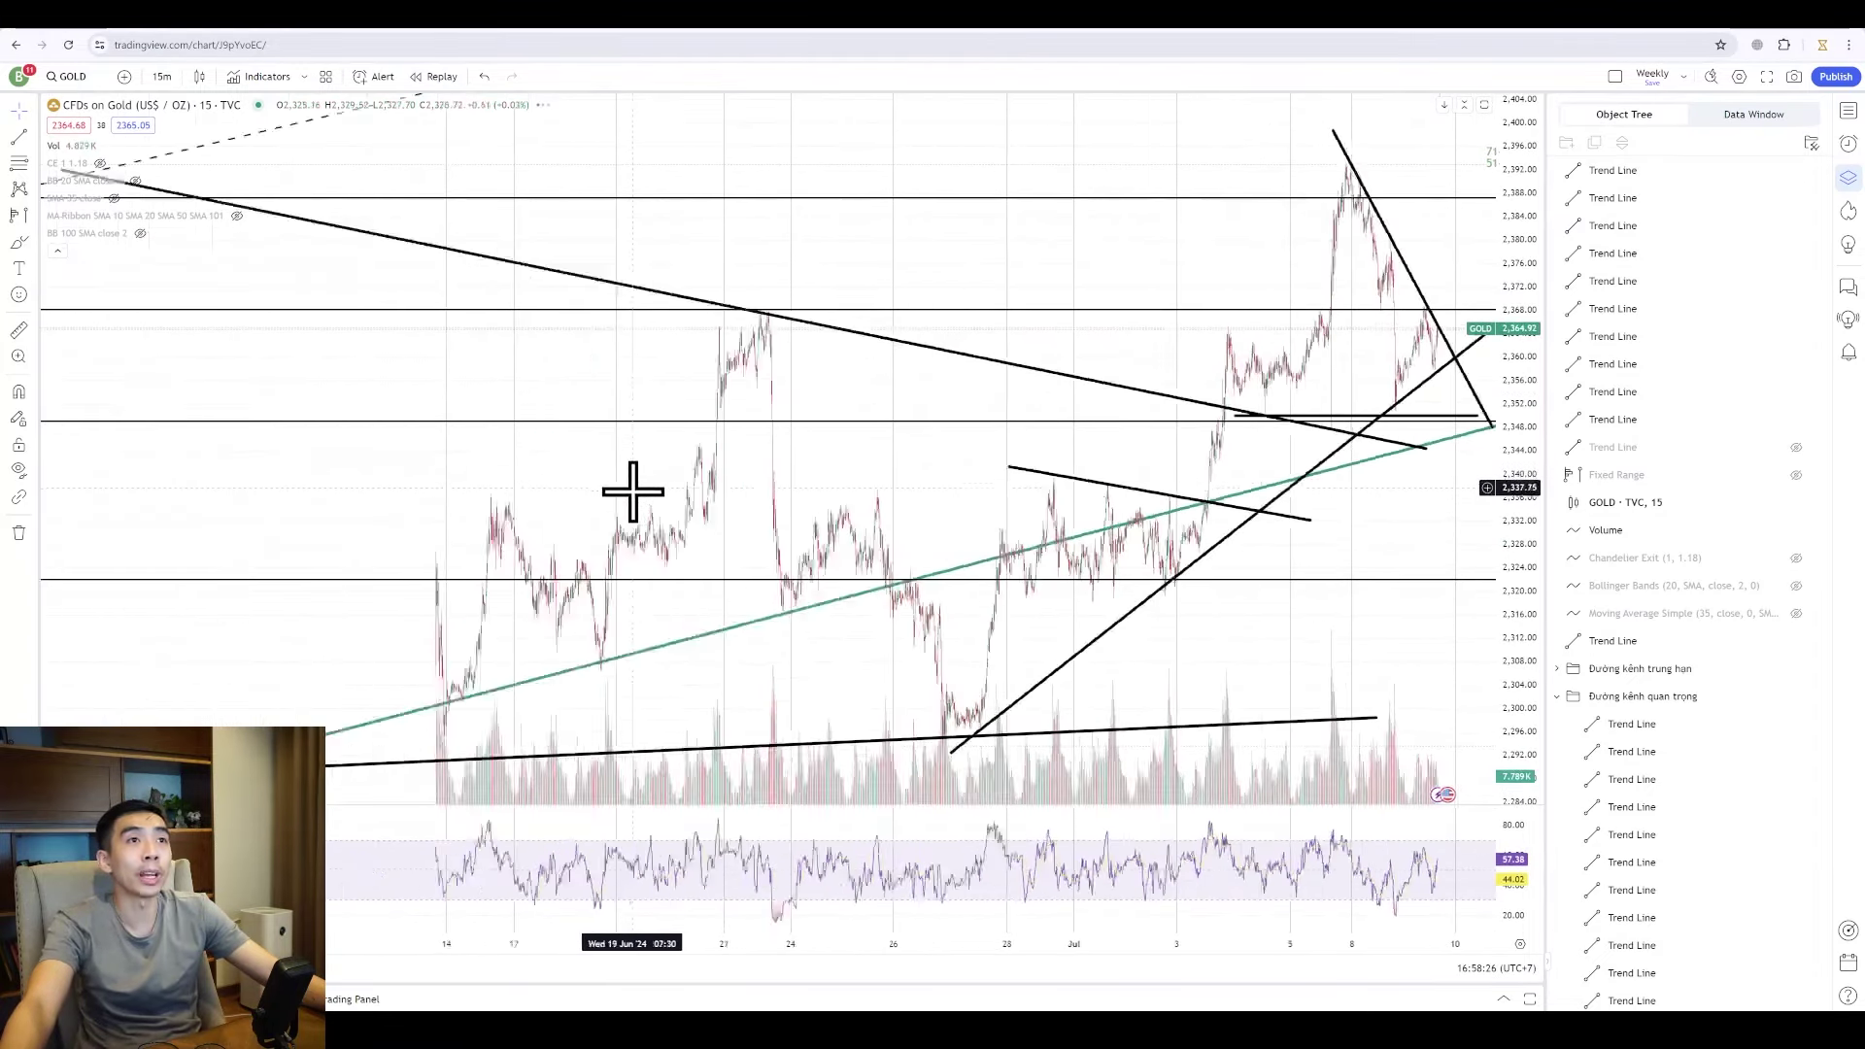
scroll(1124, 541, "up", 3)
scroll(1040, 578, "up", 4)
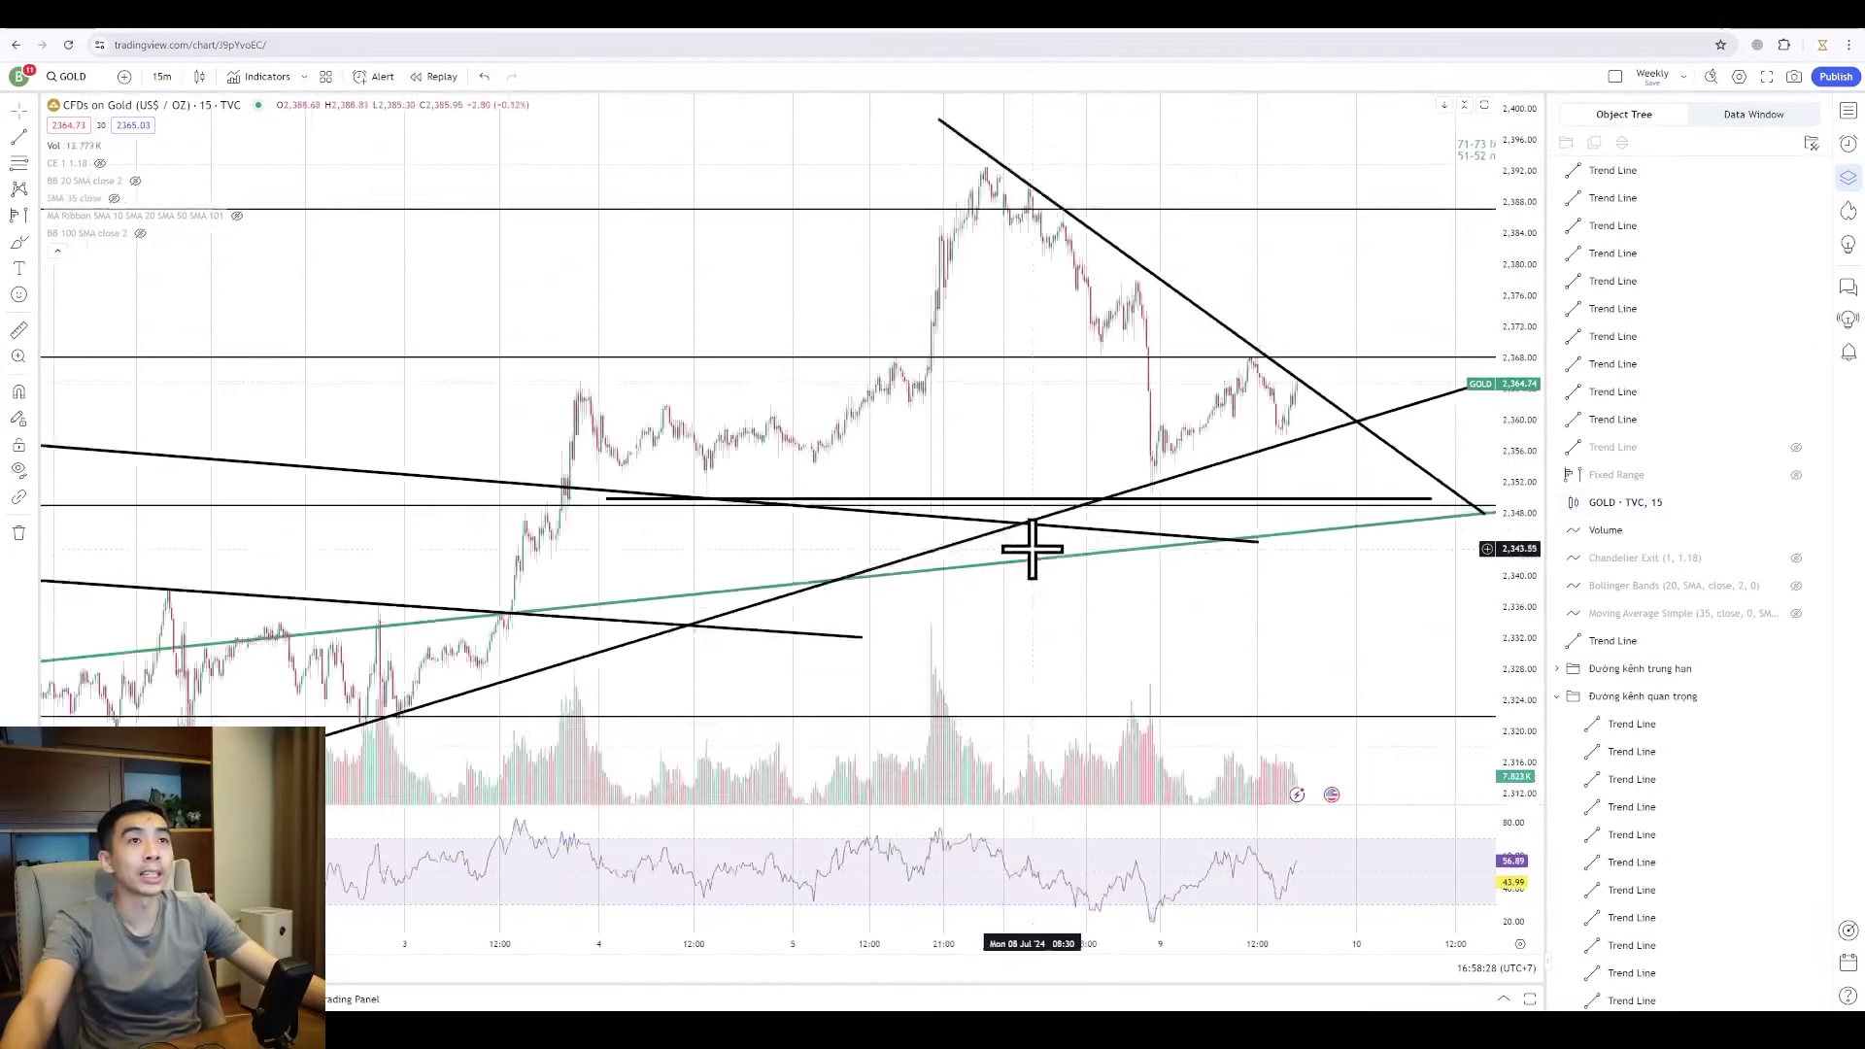
scroll(1035, 552, "up", 4)
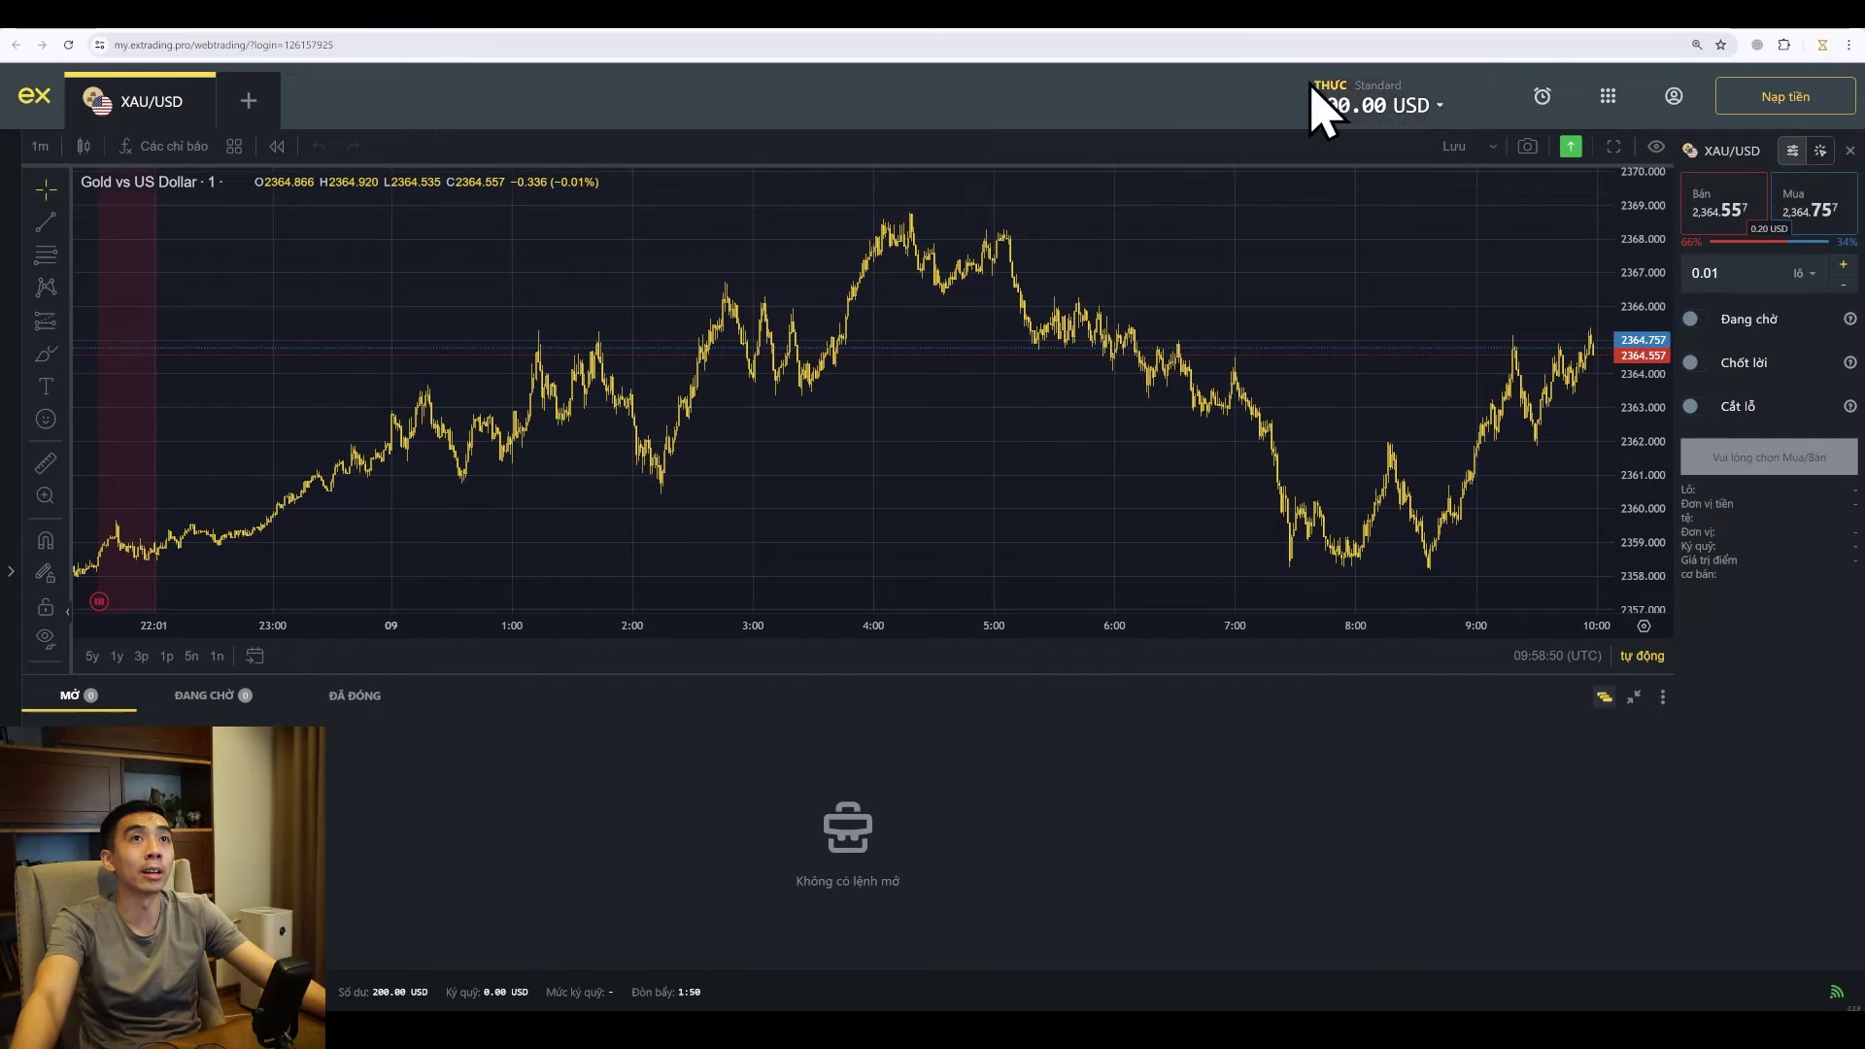
Step: Shift and zoom the 1-minute XAU/USD chart, then sell 0.01 lot at the Bán price
left_click_drag(1390, 304, 1233, 311)
scroll(1234, 311, "up", 3)
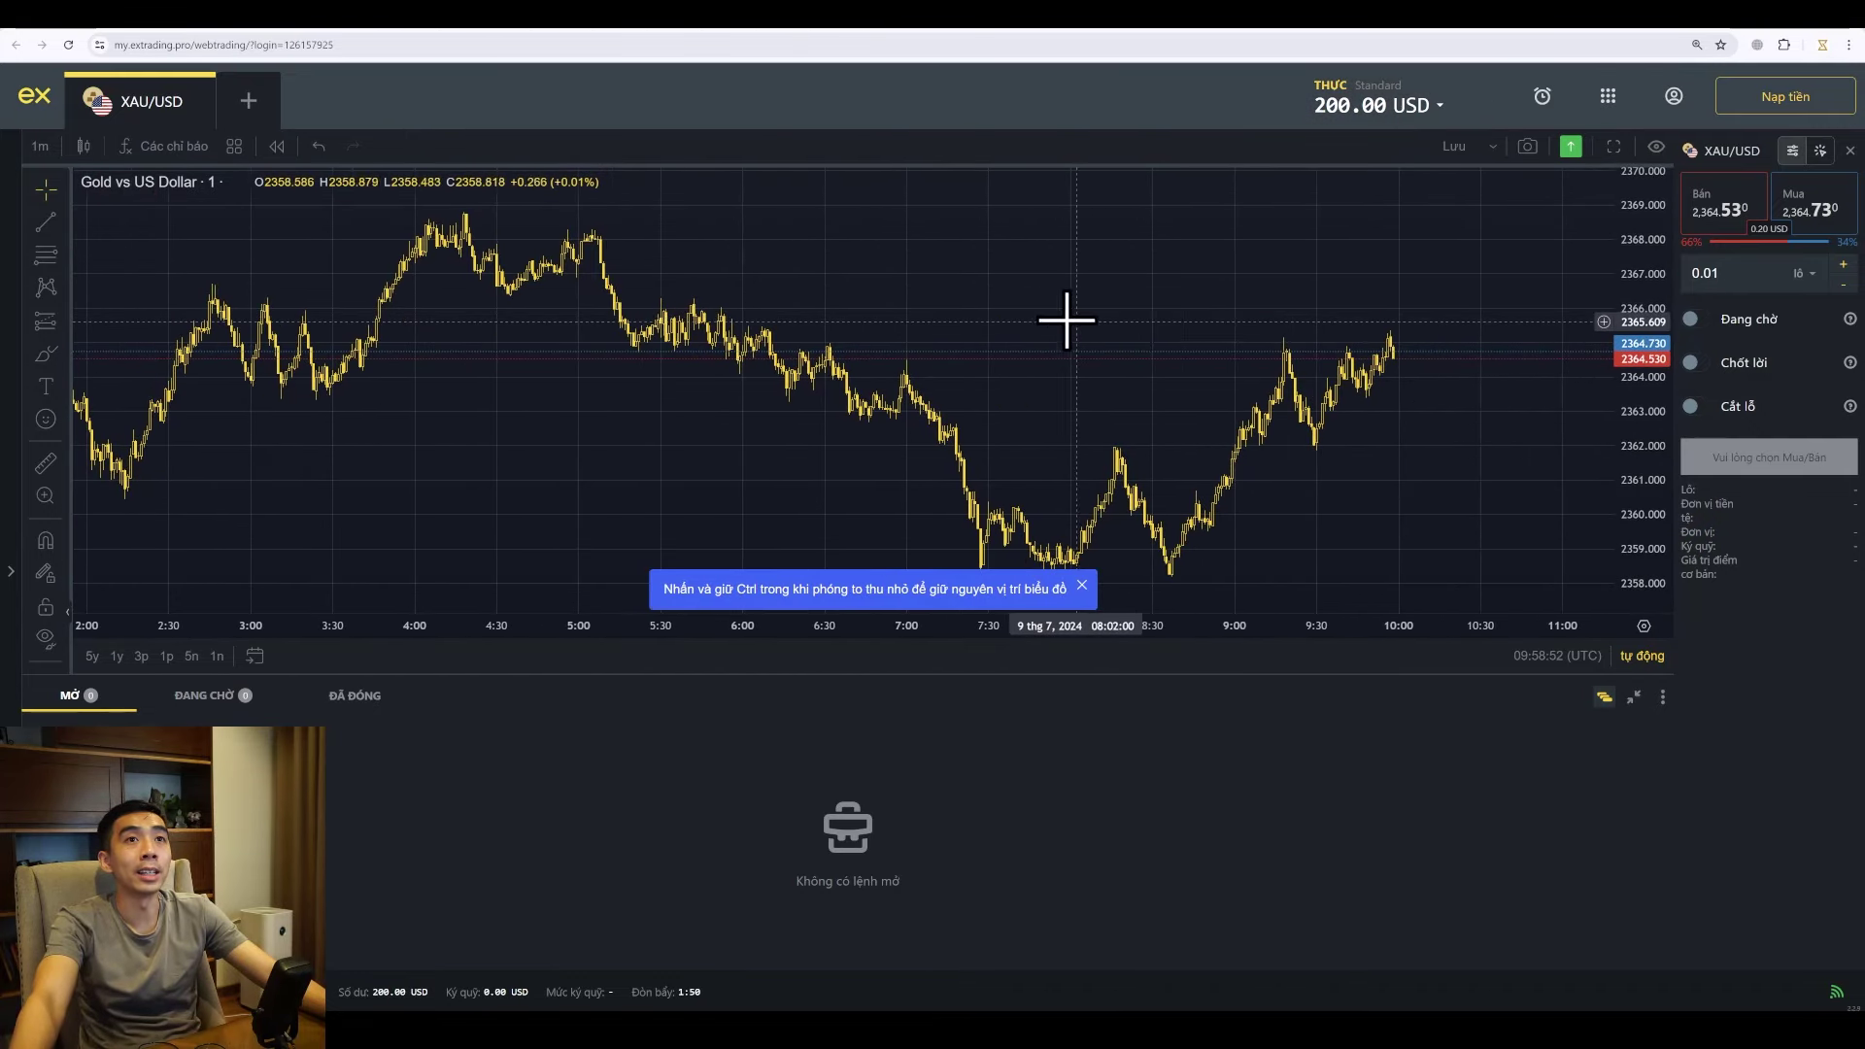
left_click(1721, 209)
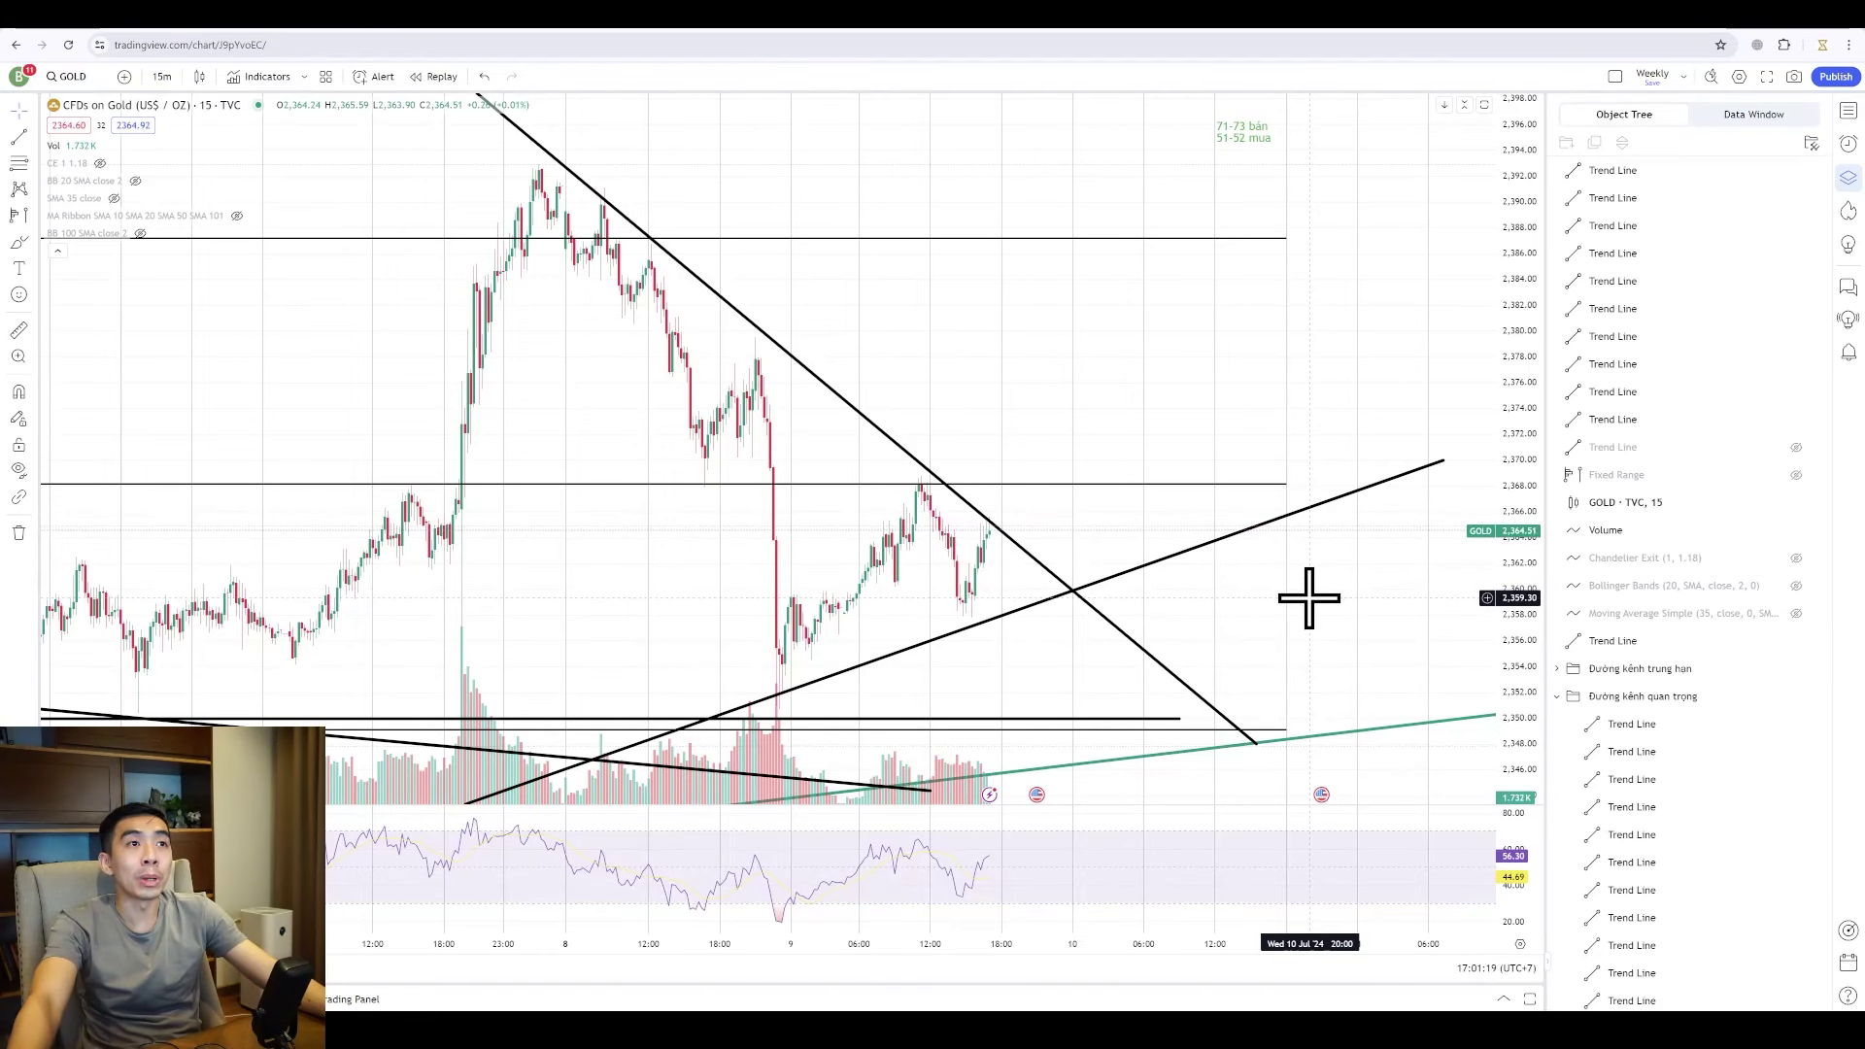
Step: Zoom out the gold chart and check today's date in the July 2024 taskbar calendar
scroll(1306, 603, "down", 3)
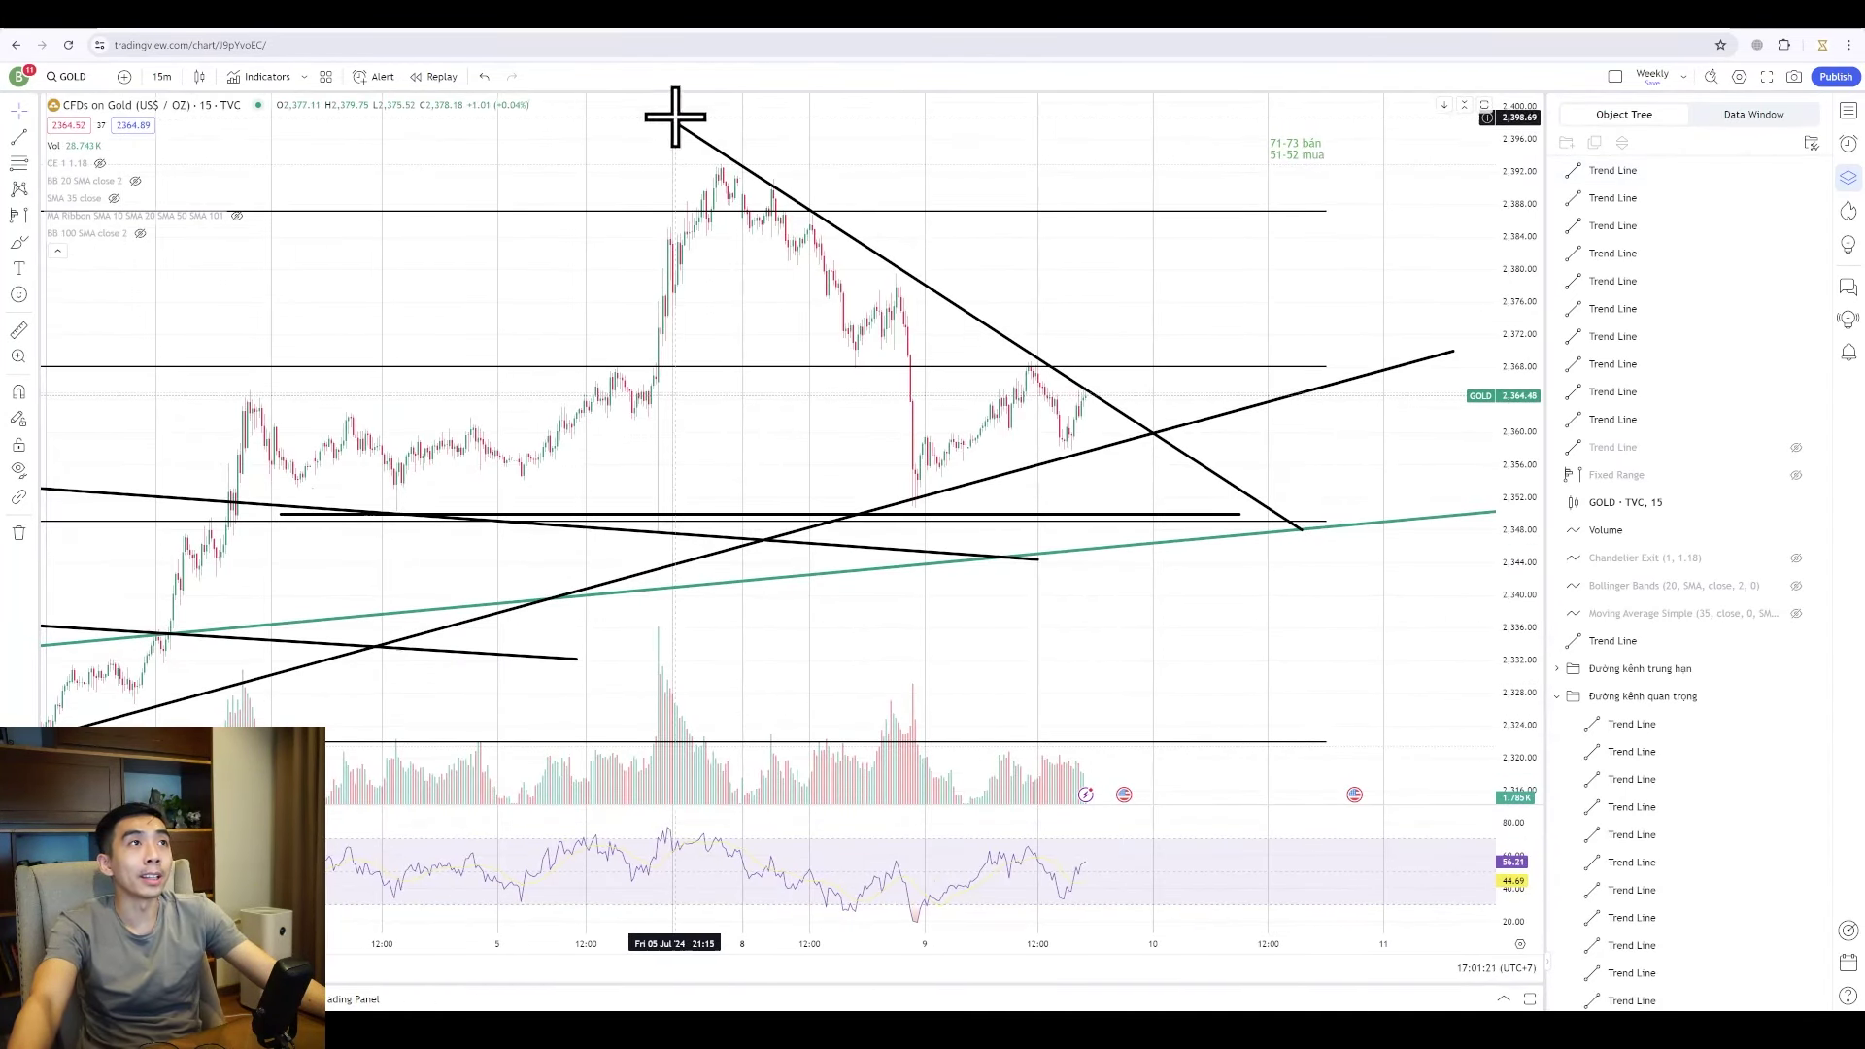
scroll(1263, 485, "down", 2)
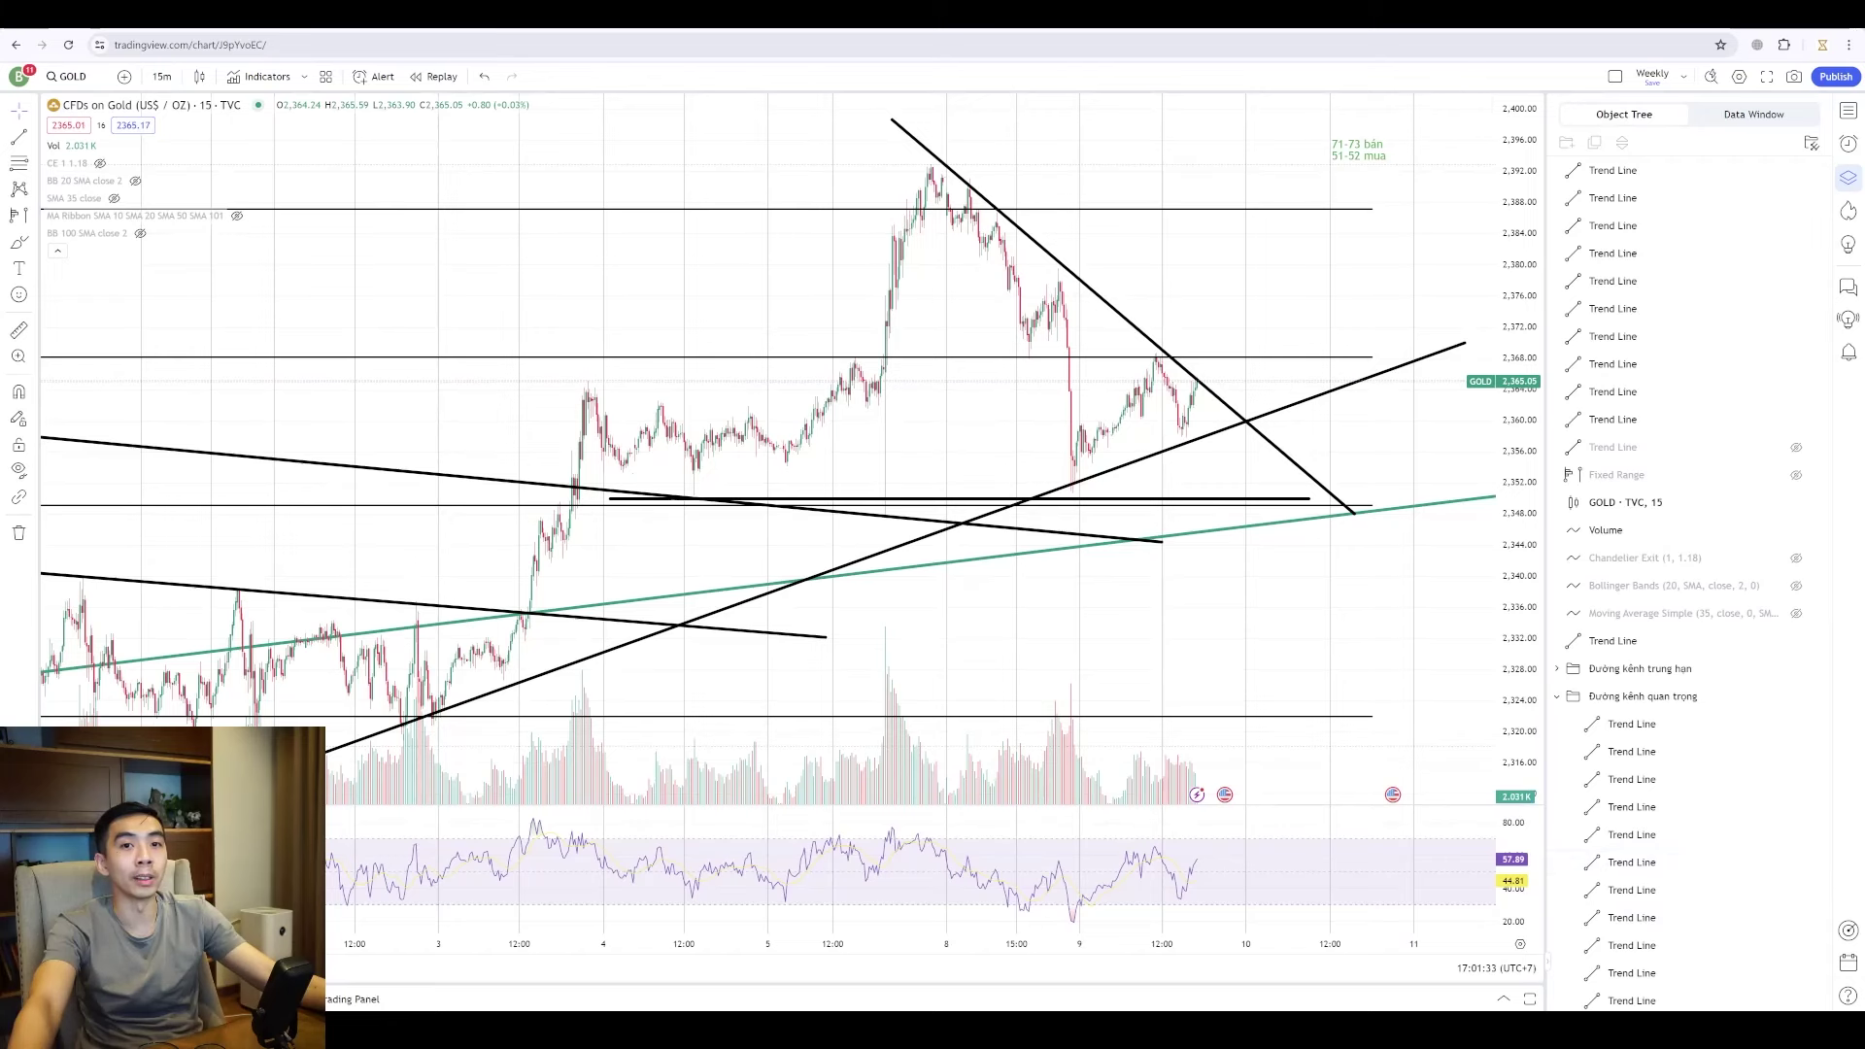
left_click(1782, 1029)
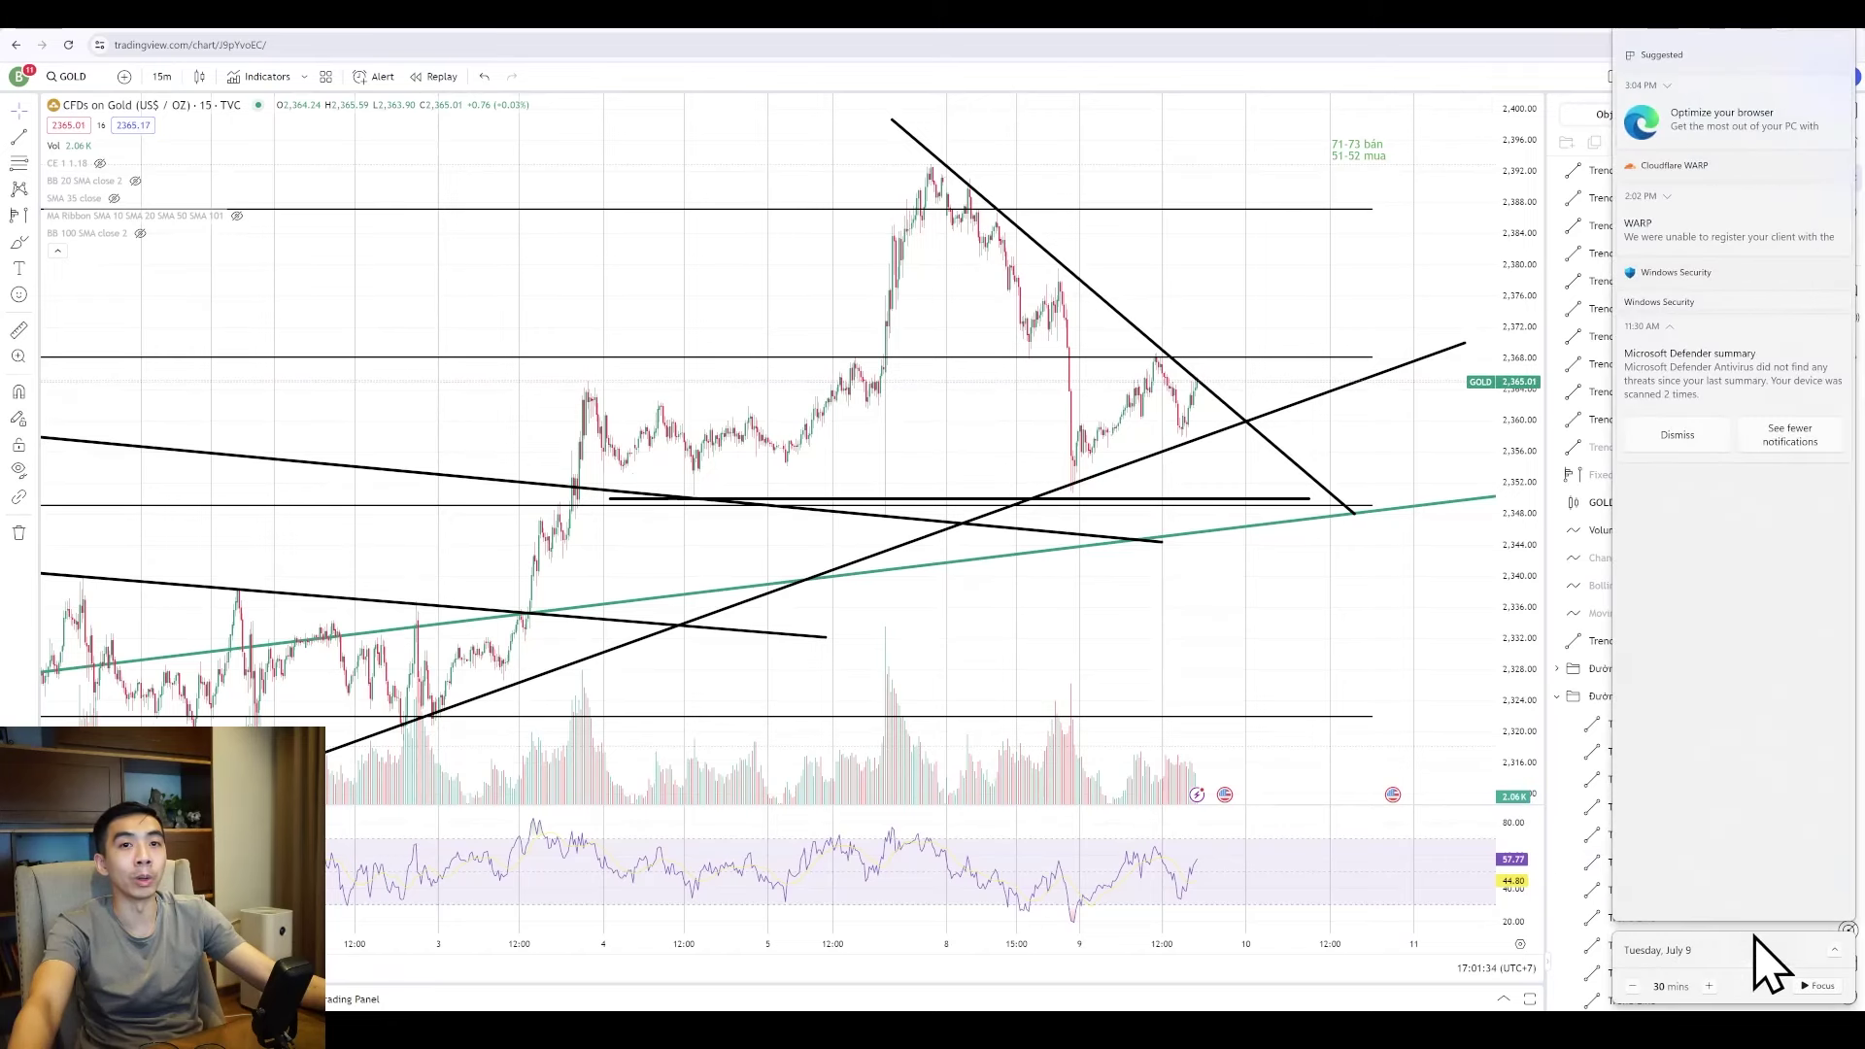
left_click(1836, 950)
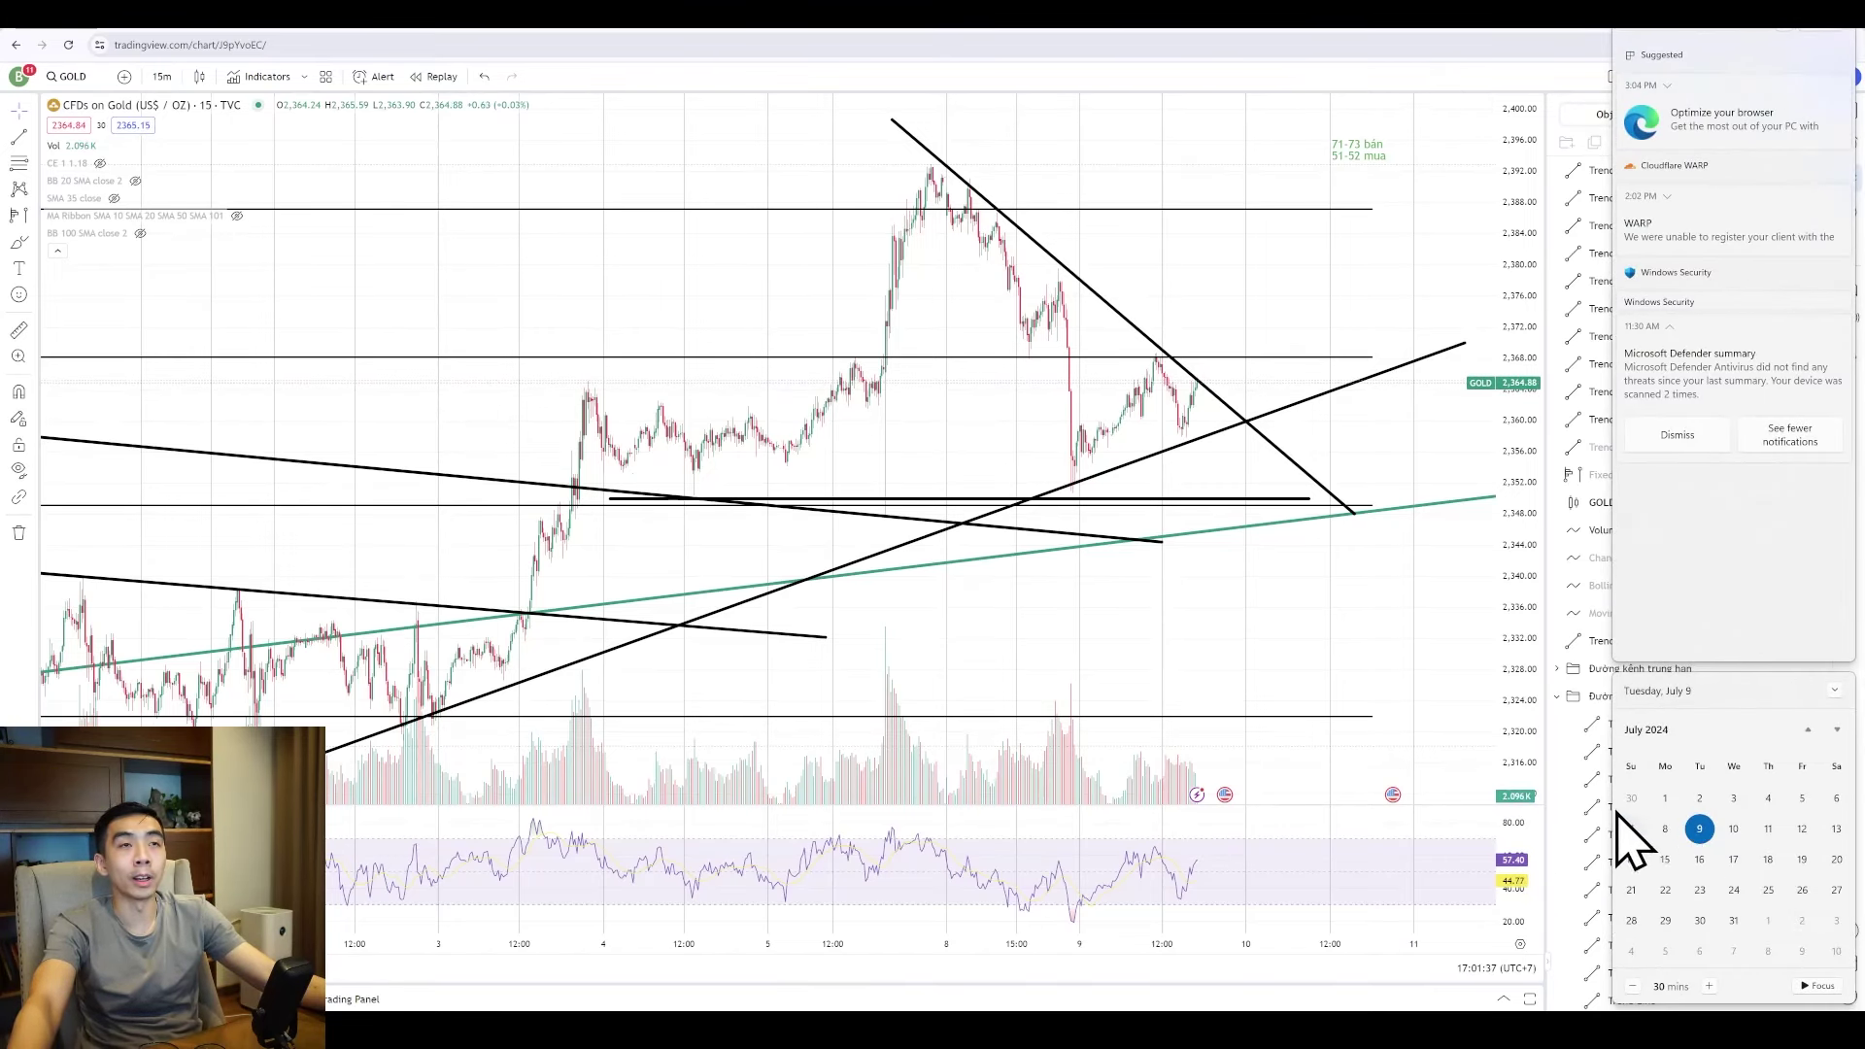
Step: Zoom the 15m and 1h gold charts in and out, then return to the Exness tab
scroll(1211, 320, "up", 3)
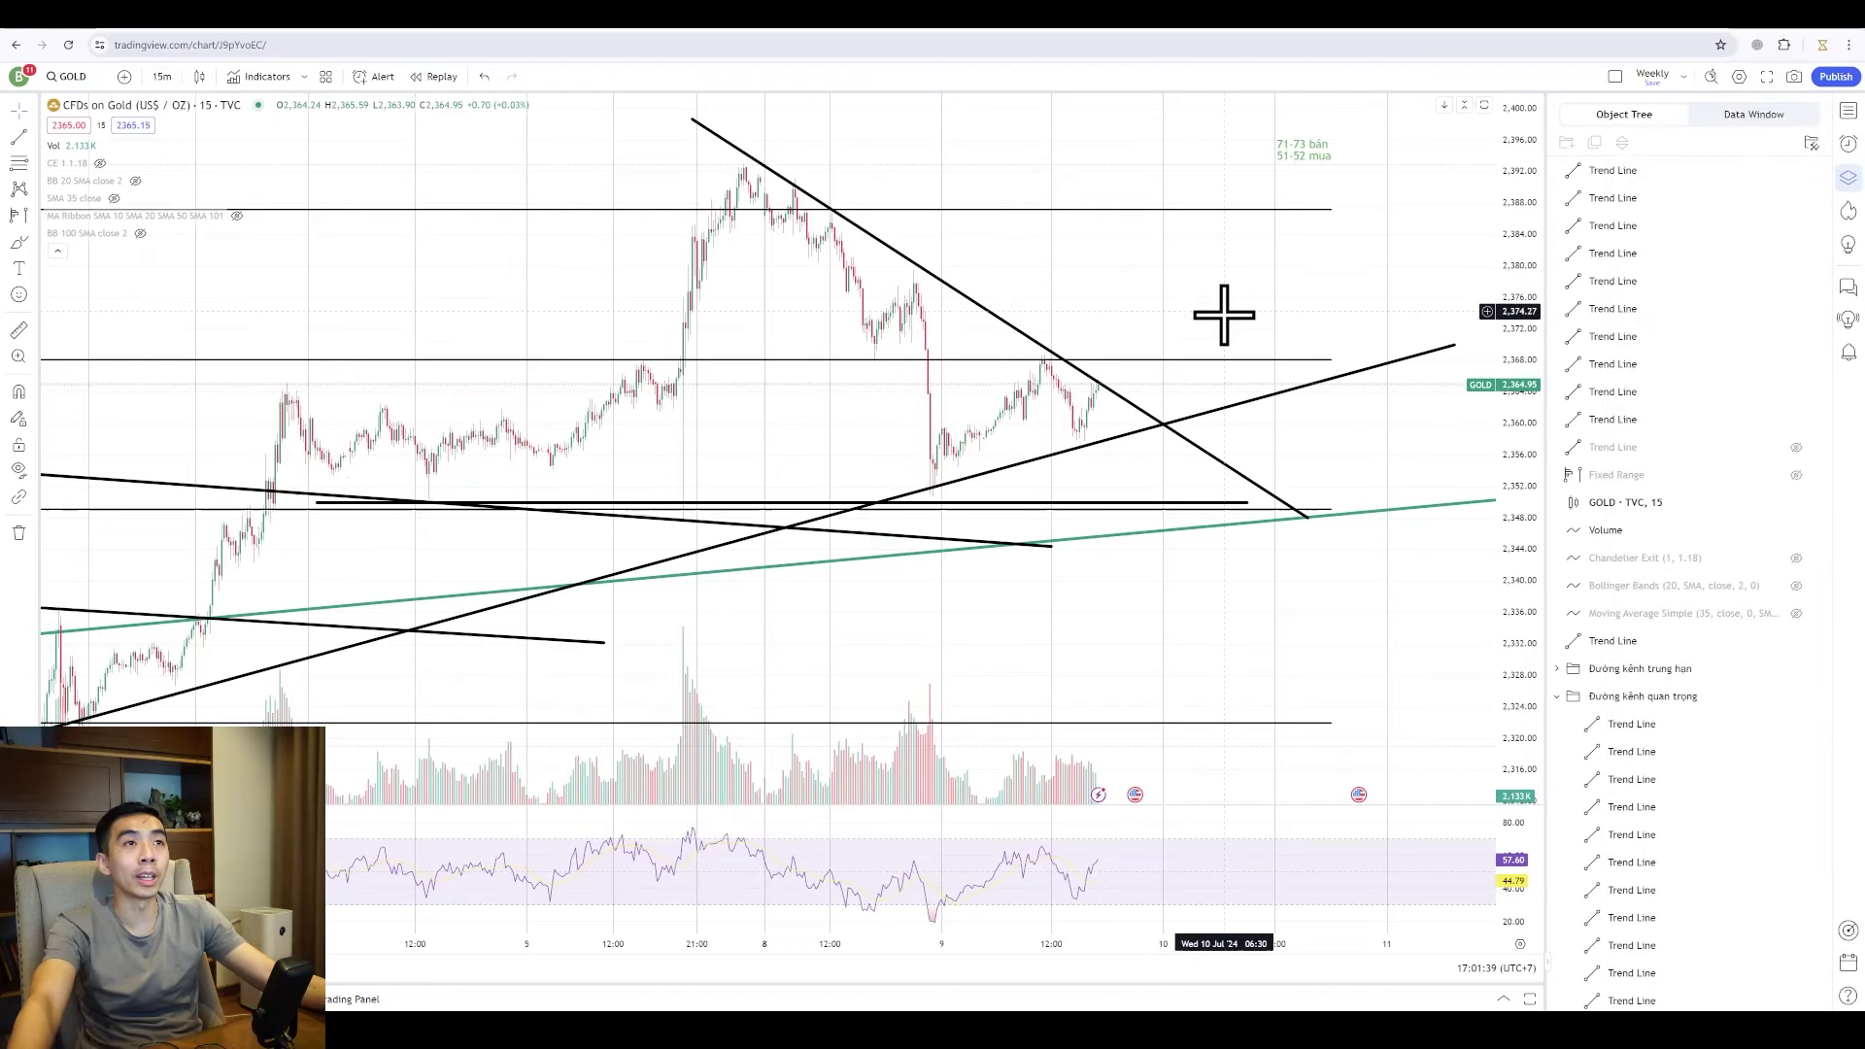
scroll(985, 550, "up", 3)
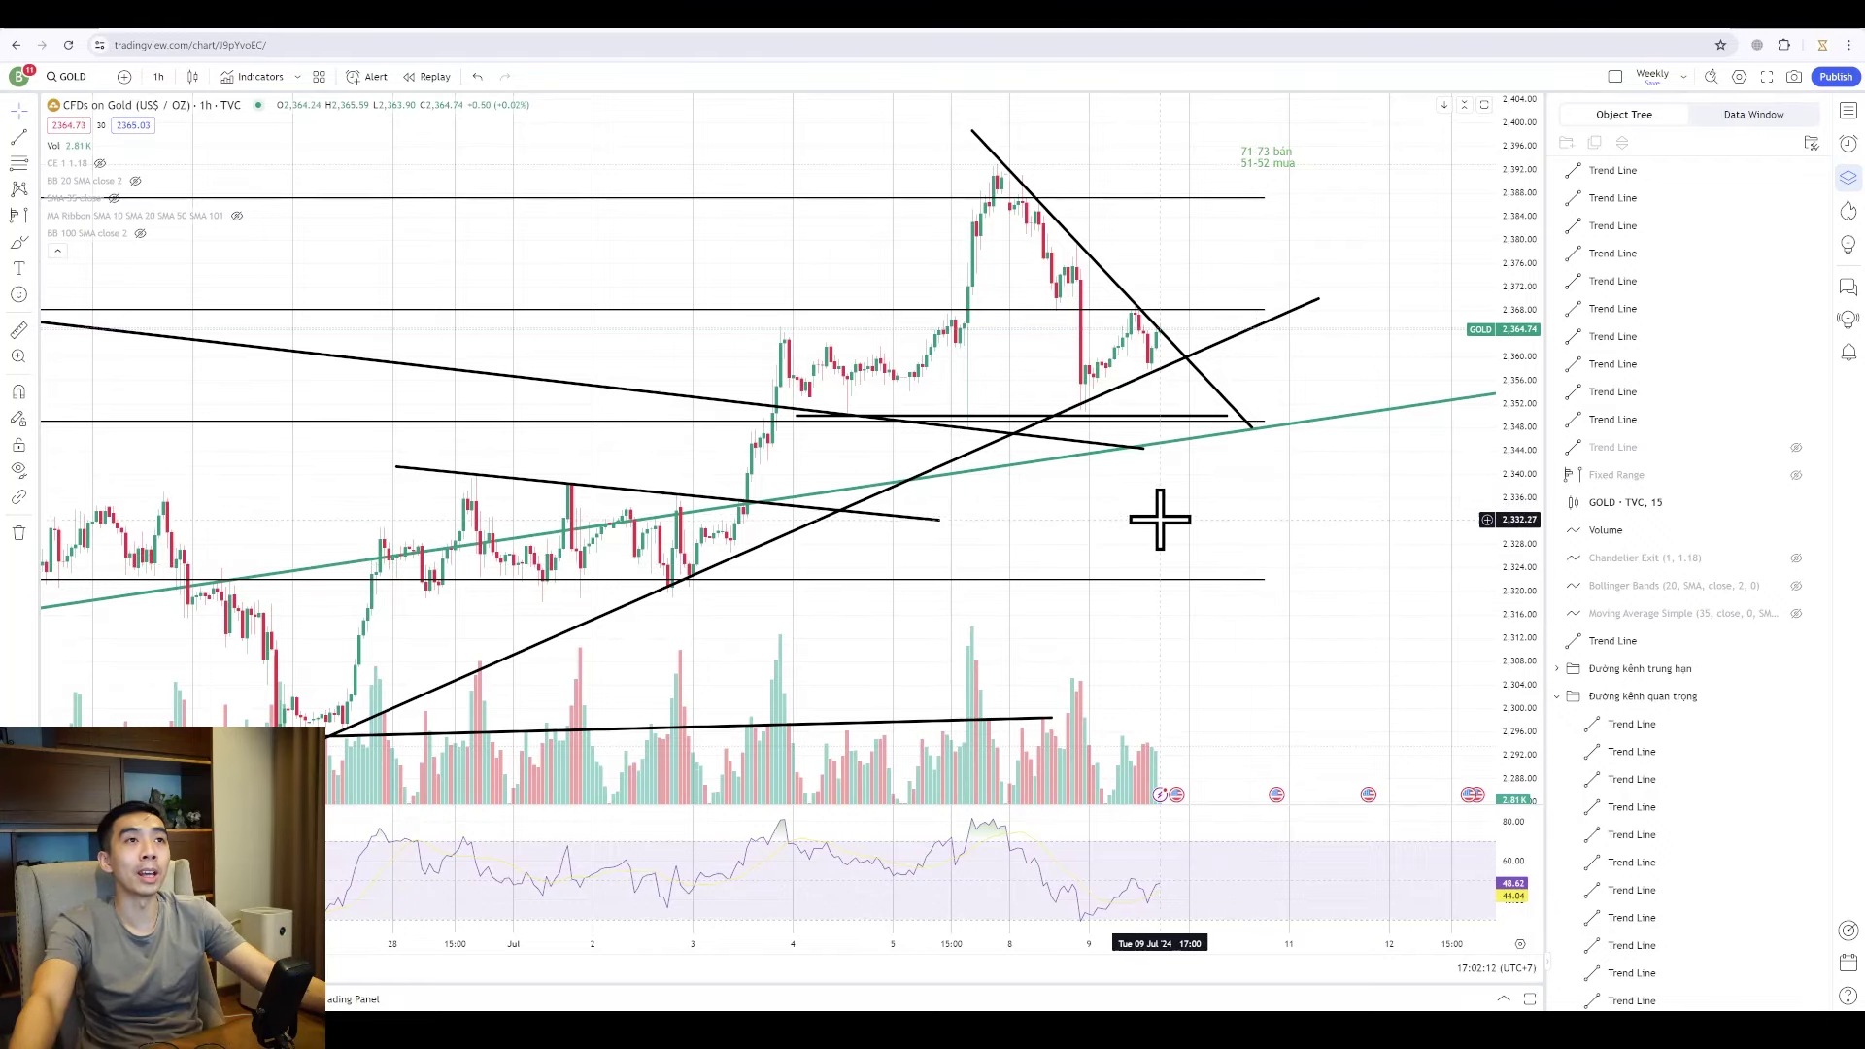
scroll(1151, 516, "down", 5)
scroll(1146, 524, "down", 5)
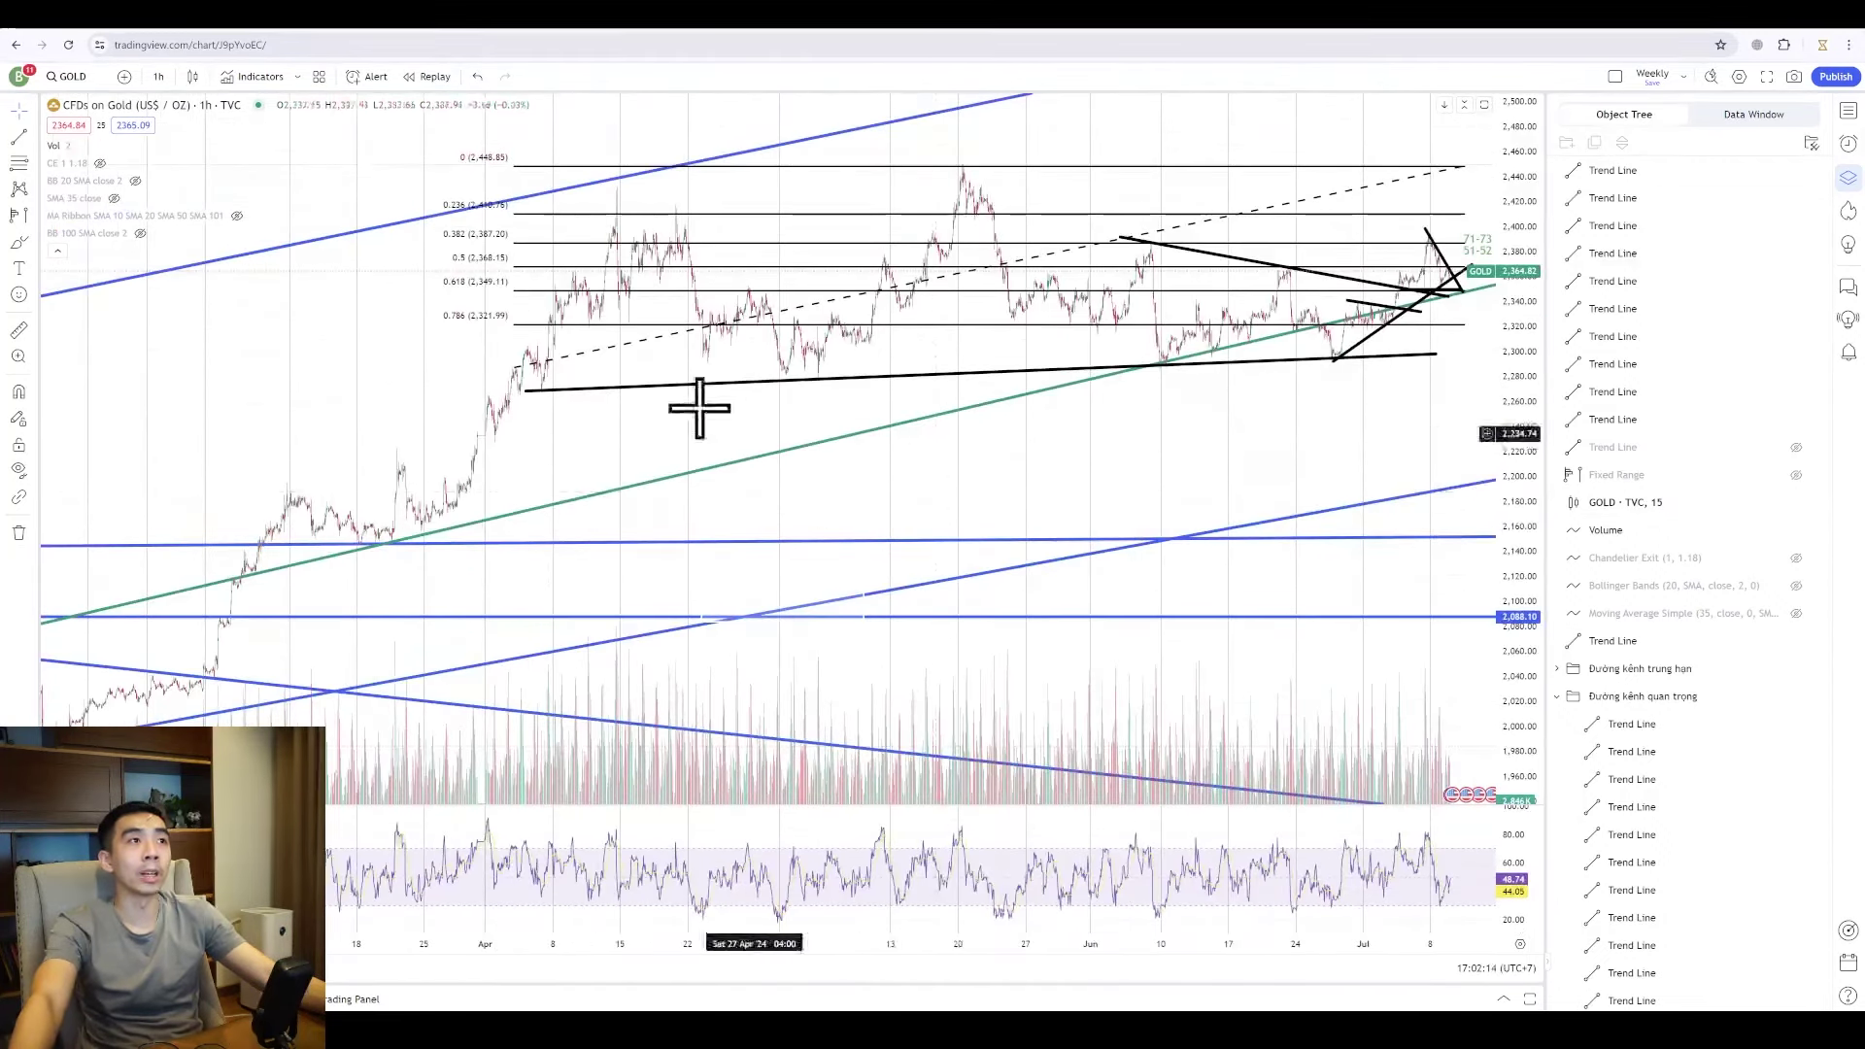
scroll(791, 429, "up", 5)
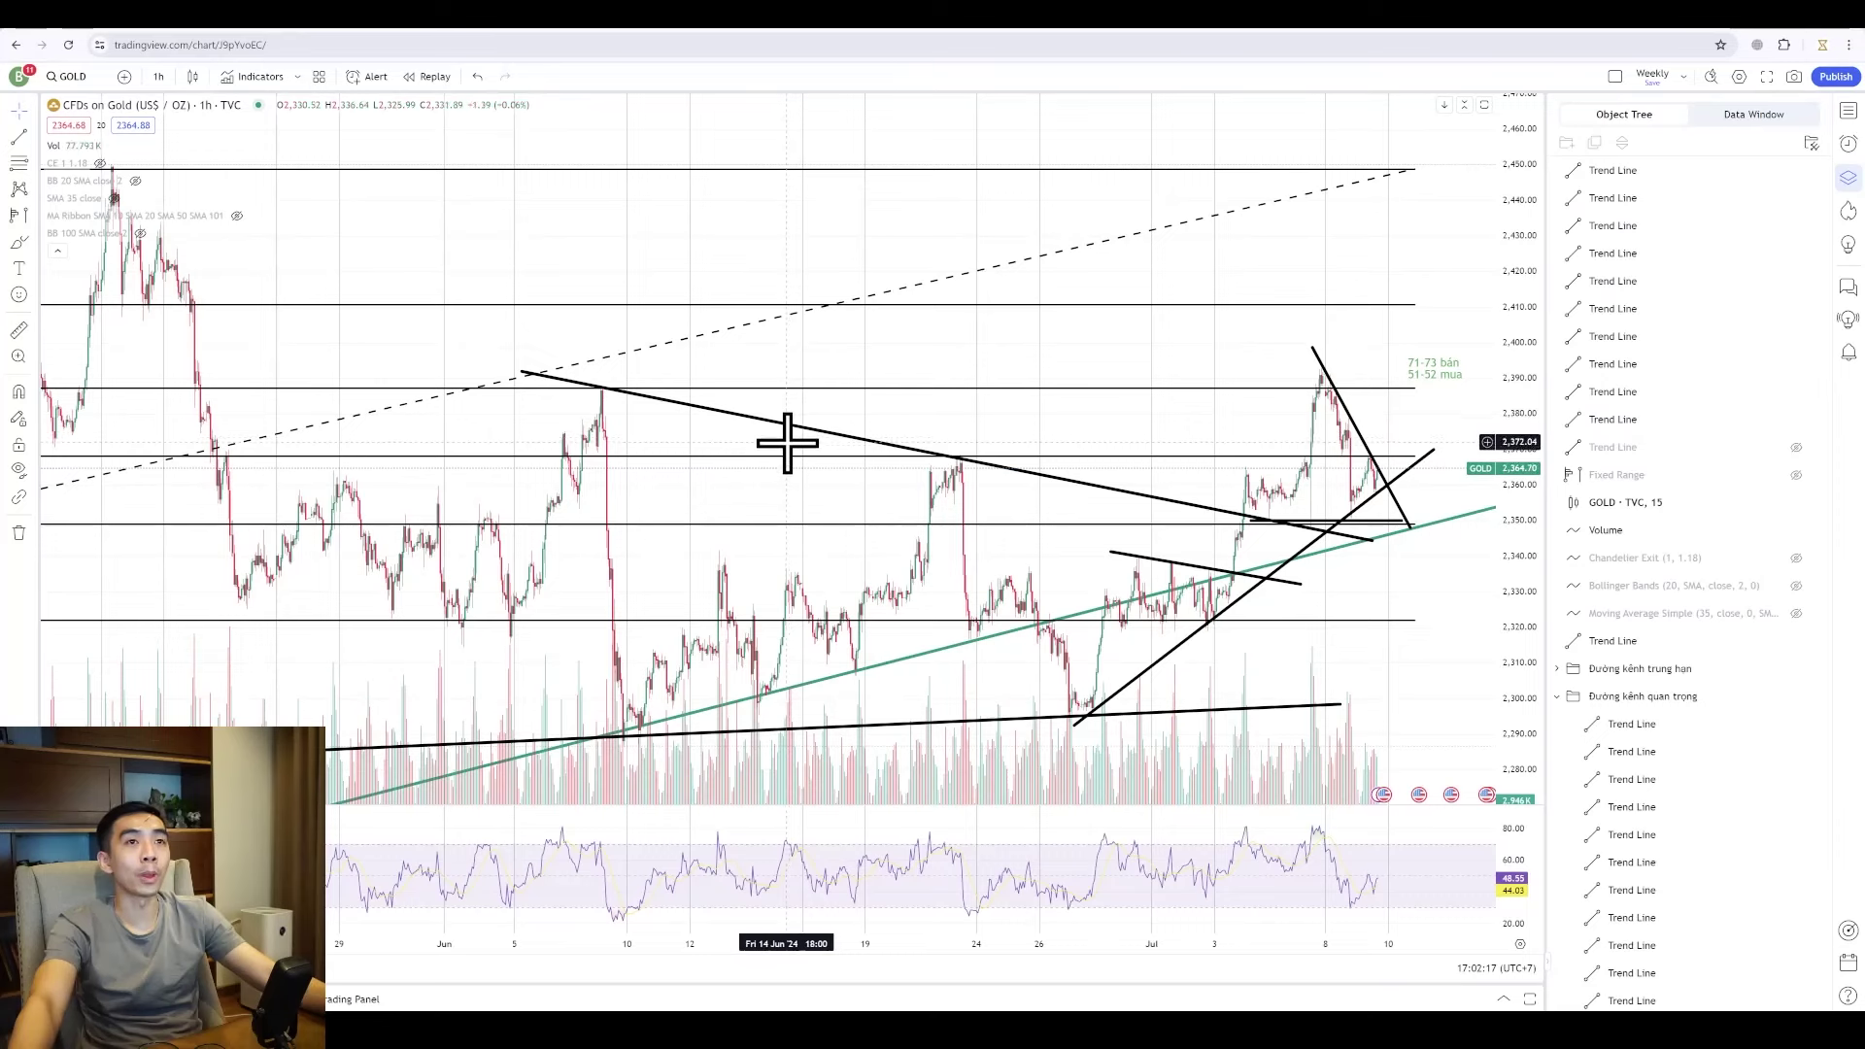
scroll(783, 451, "up", 2)
scroll(774, 445, "down", 3)
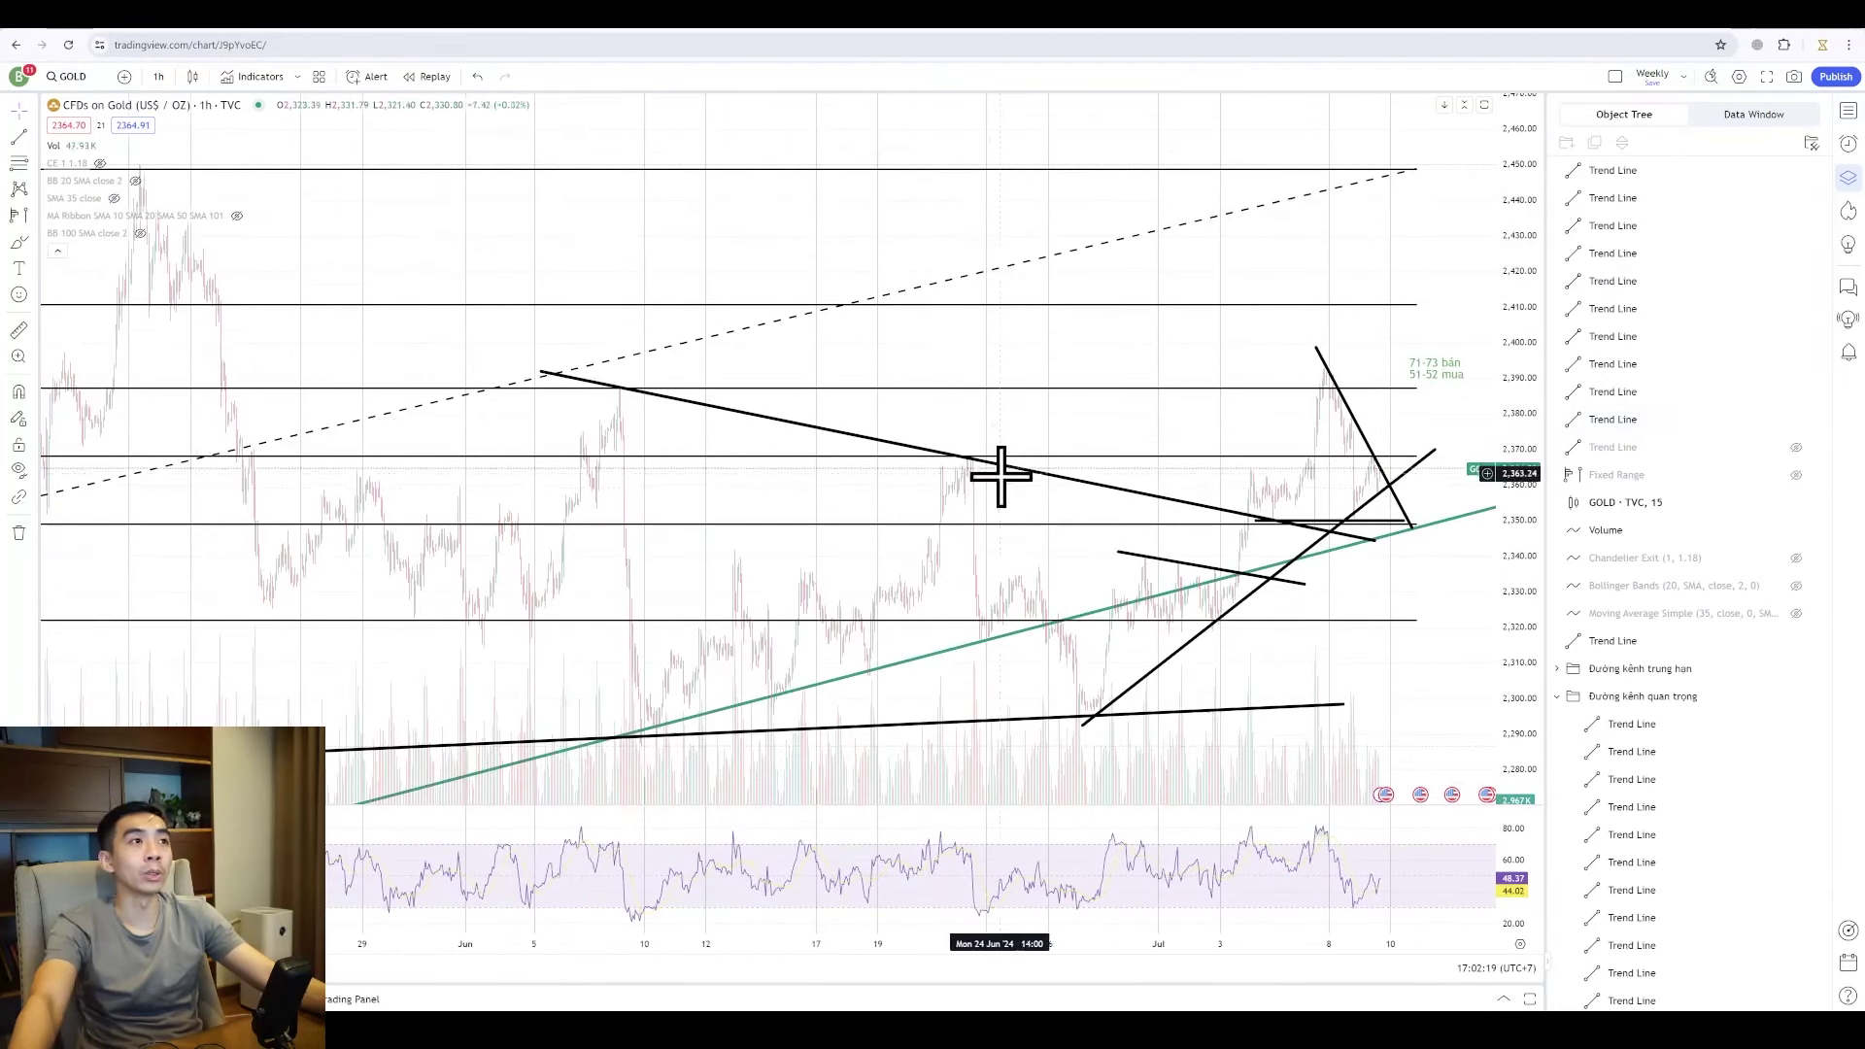
scroll(1000, 475, "down", 1)
scroll(1029, 476, "down", 1)
scroll(674, 308, "down", 3)
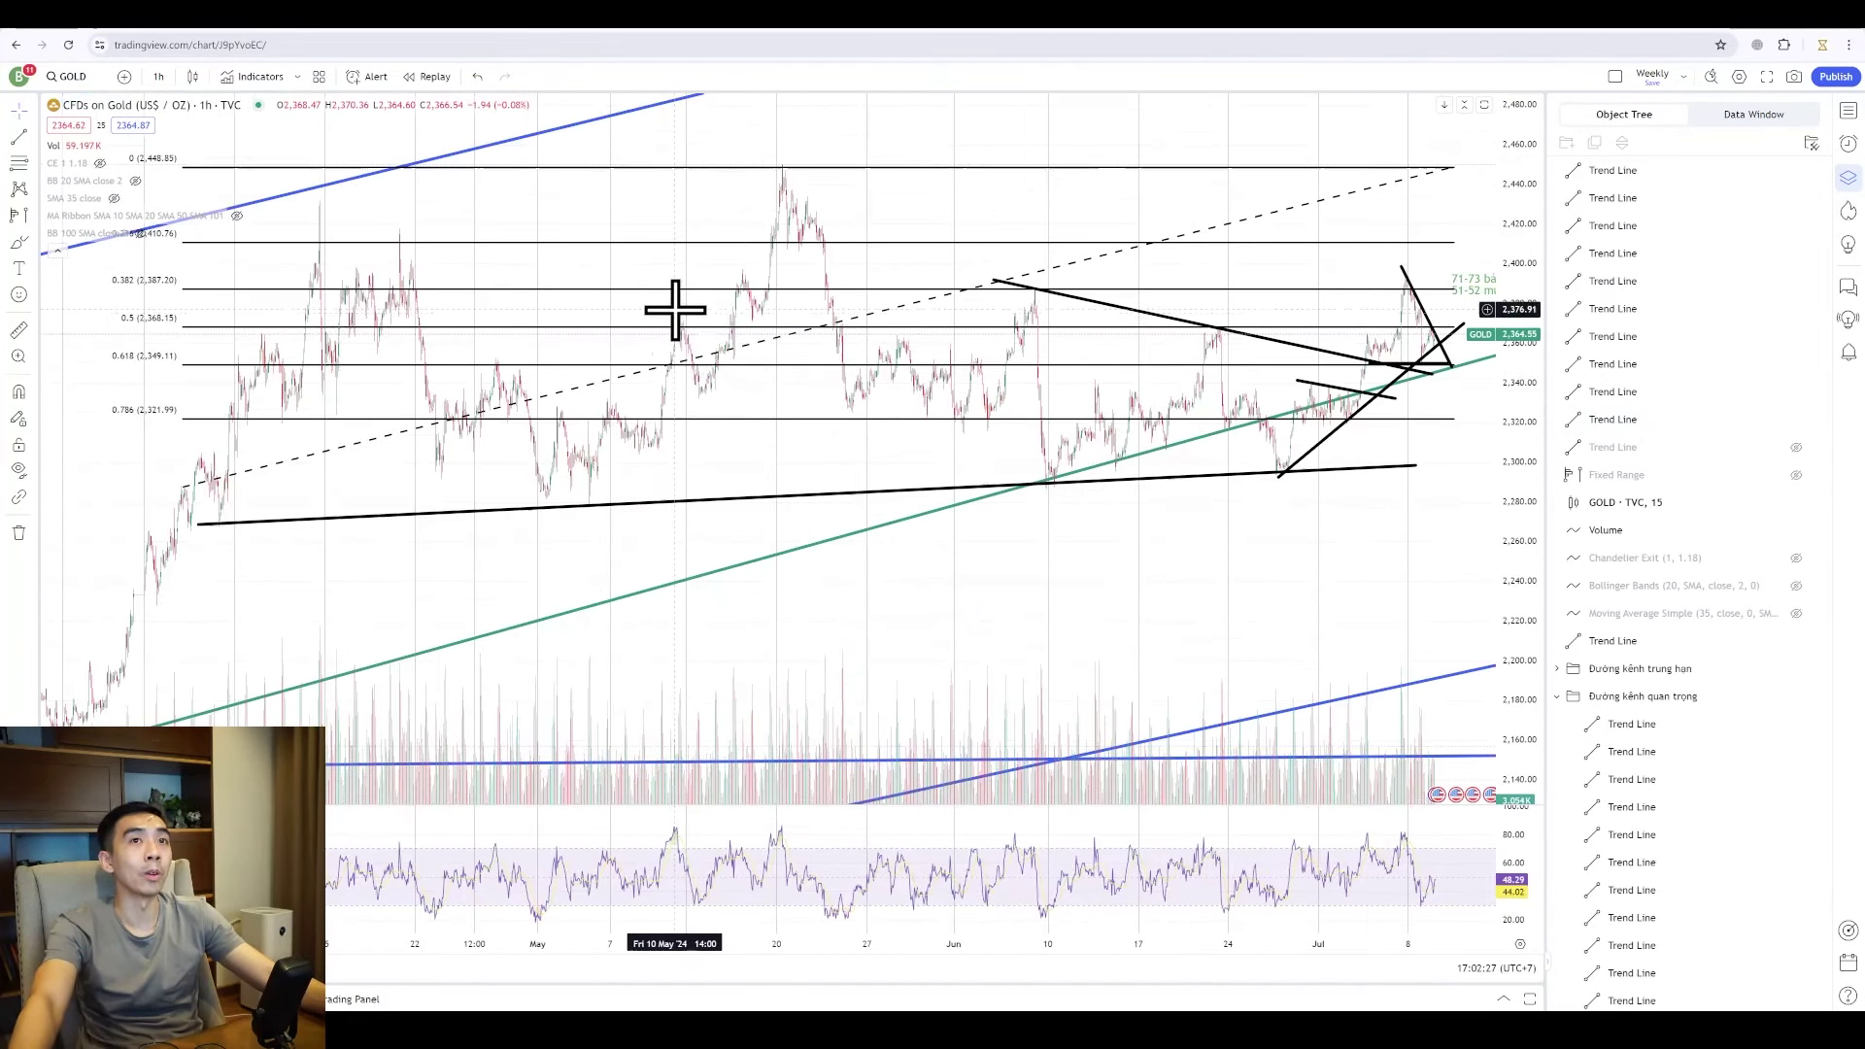
scroll(1226, 350, "up", 5)
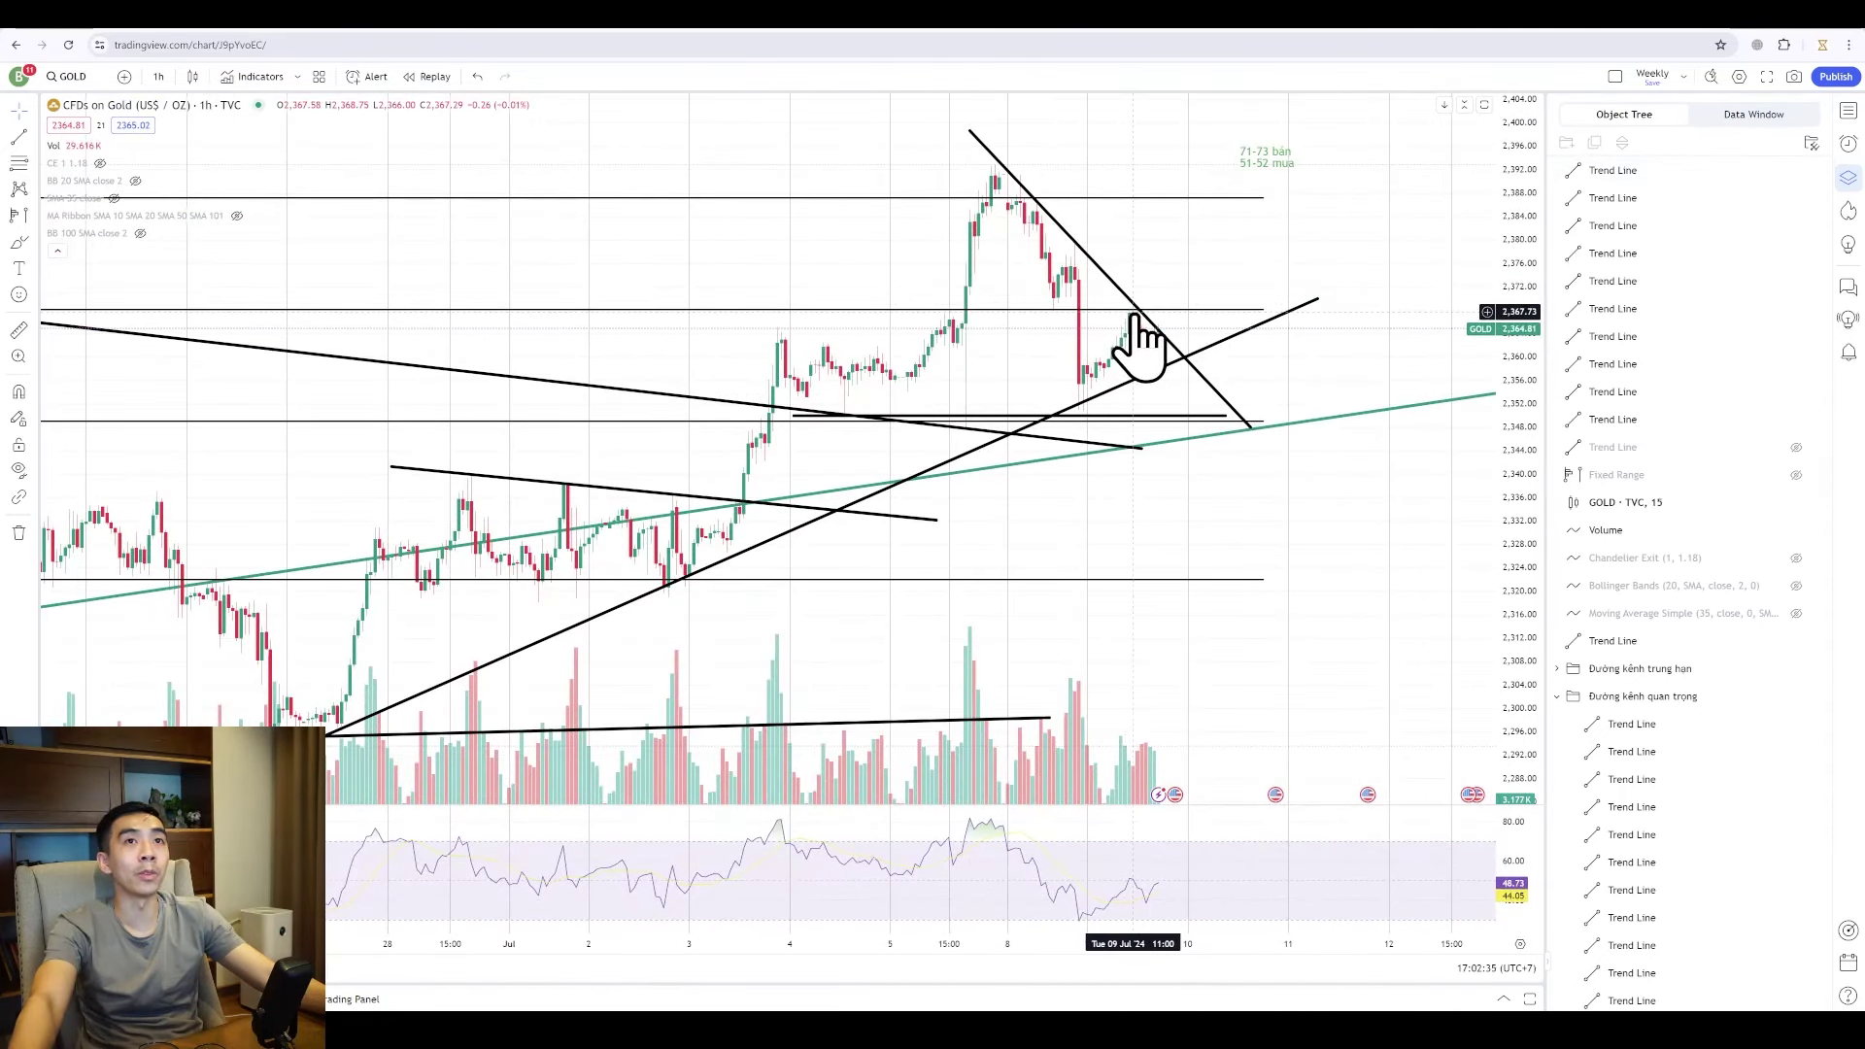
scroll(1157, 237, "up", 4)
scroll(1215, 324, "up", 6)
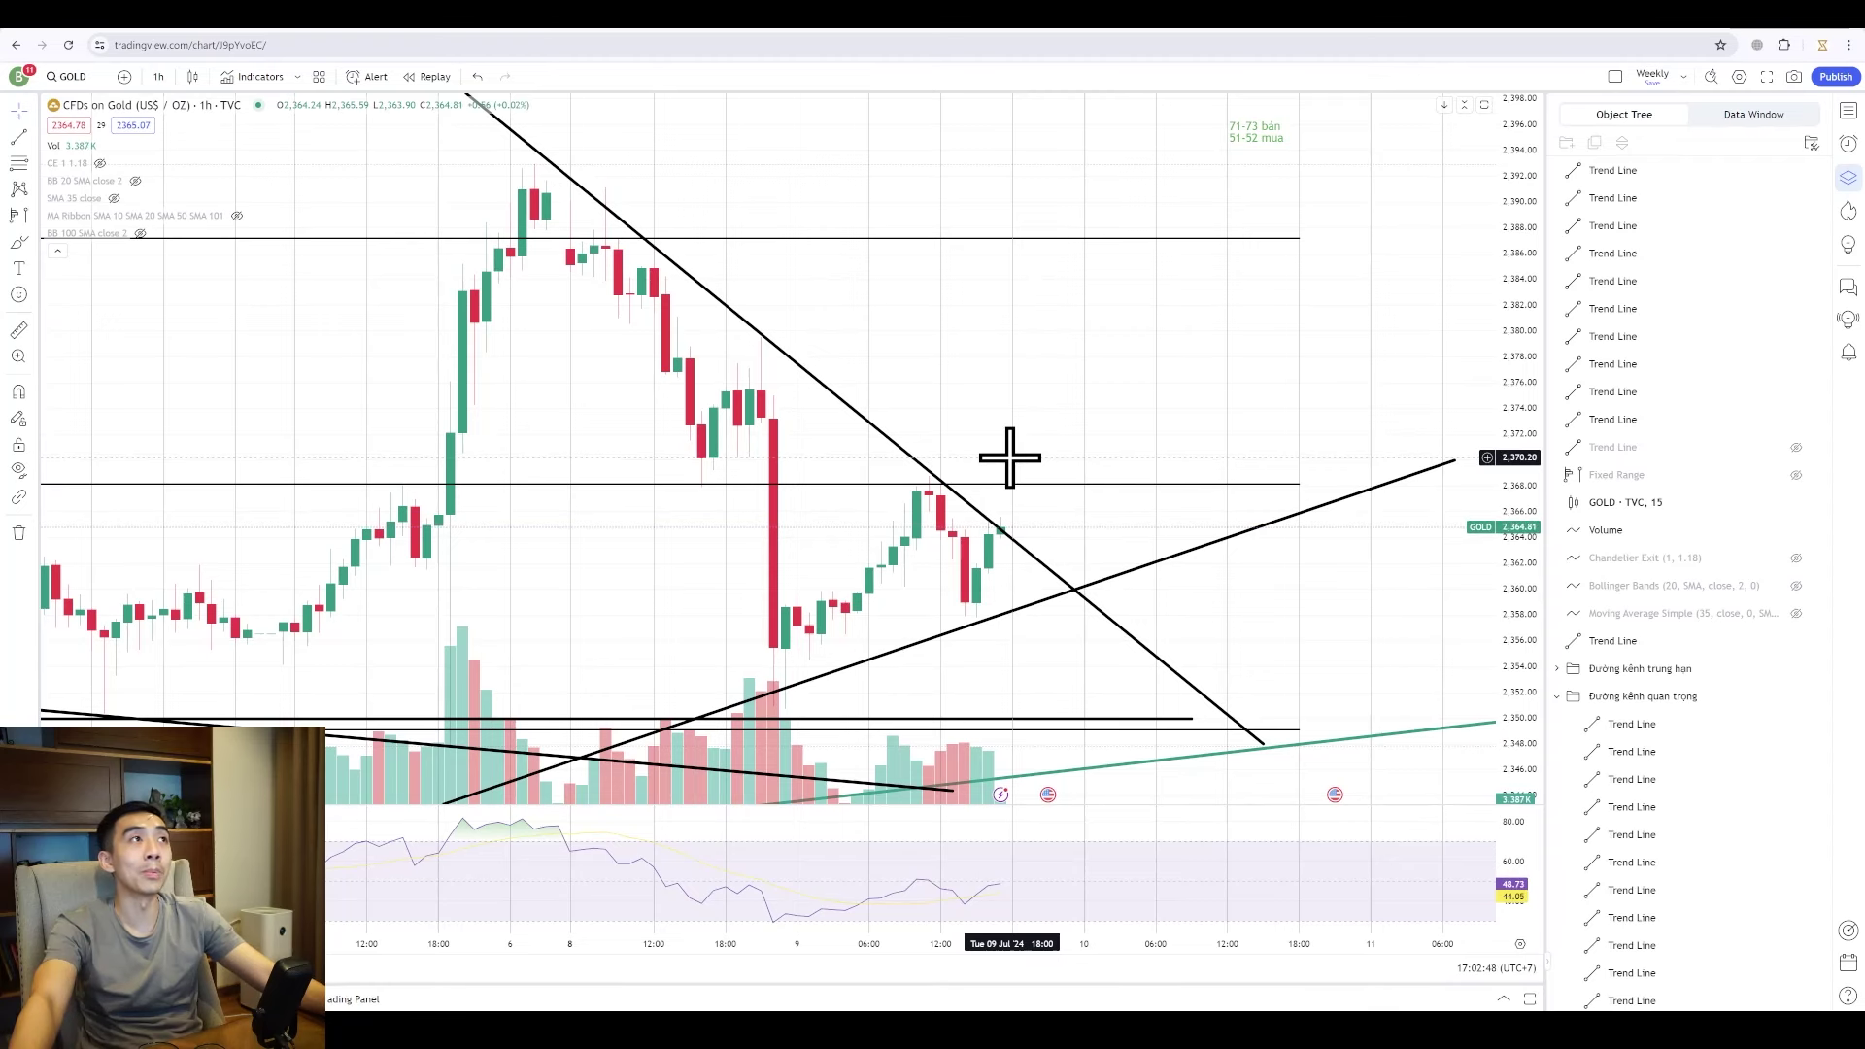
left_click(437, 33)
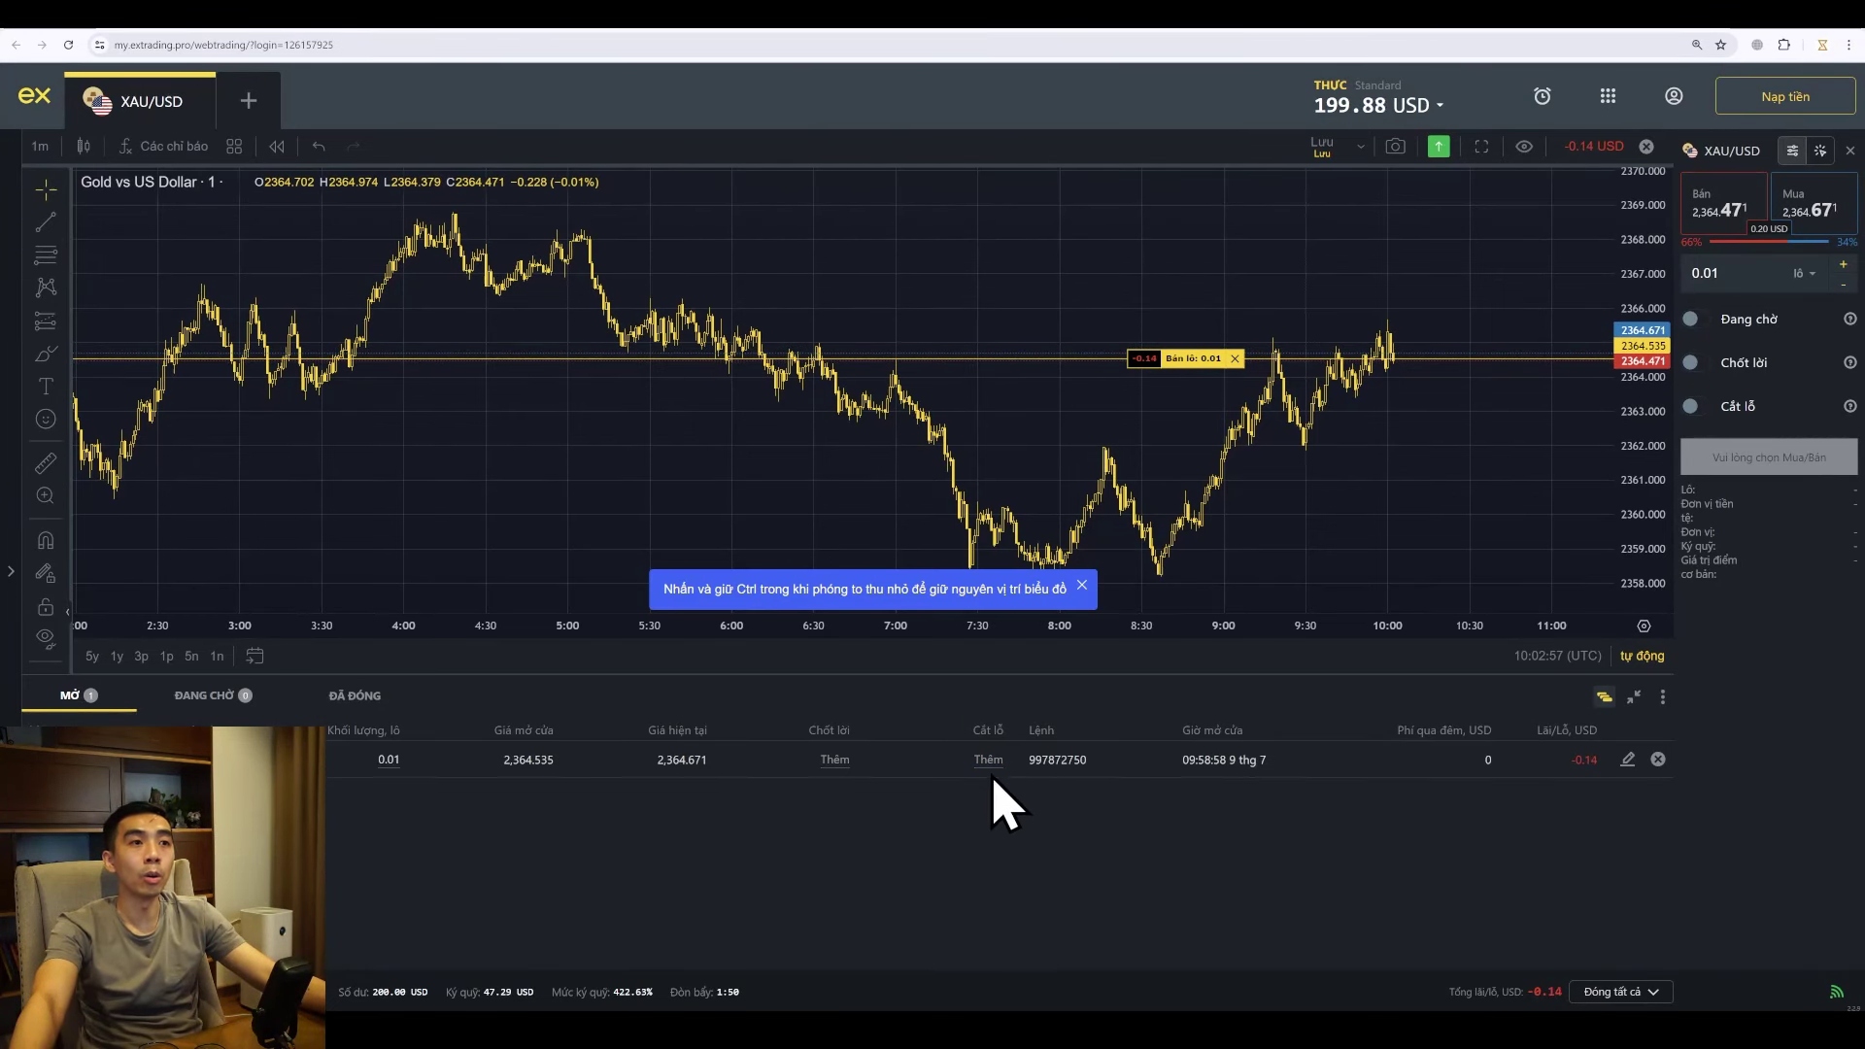
Step: Replace the gold short's prefilled stop loss with 2370
left_click(988, 762)
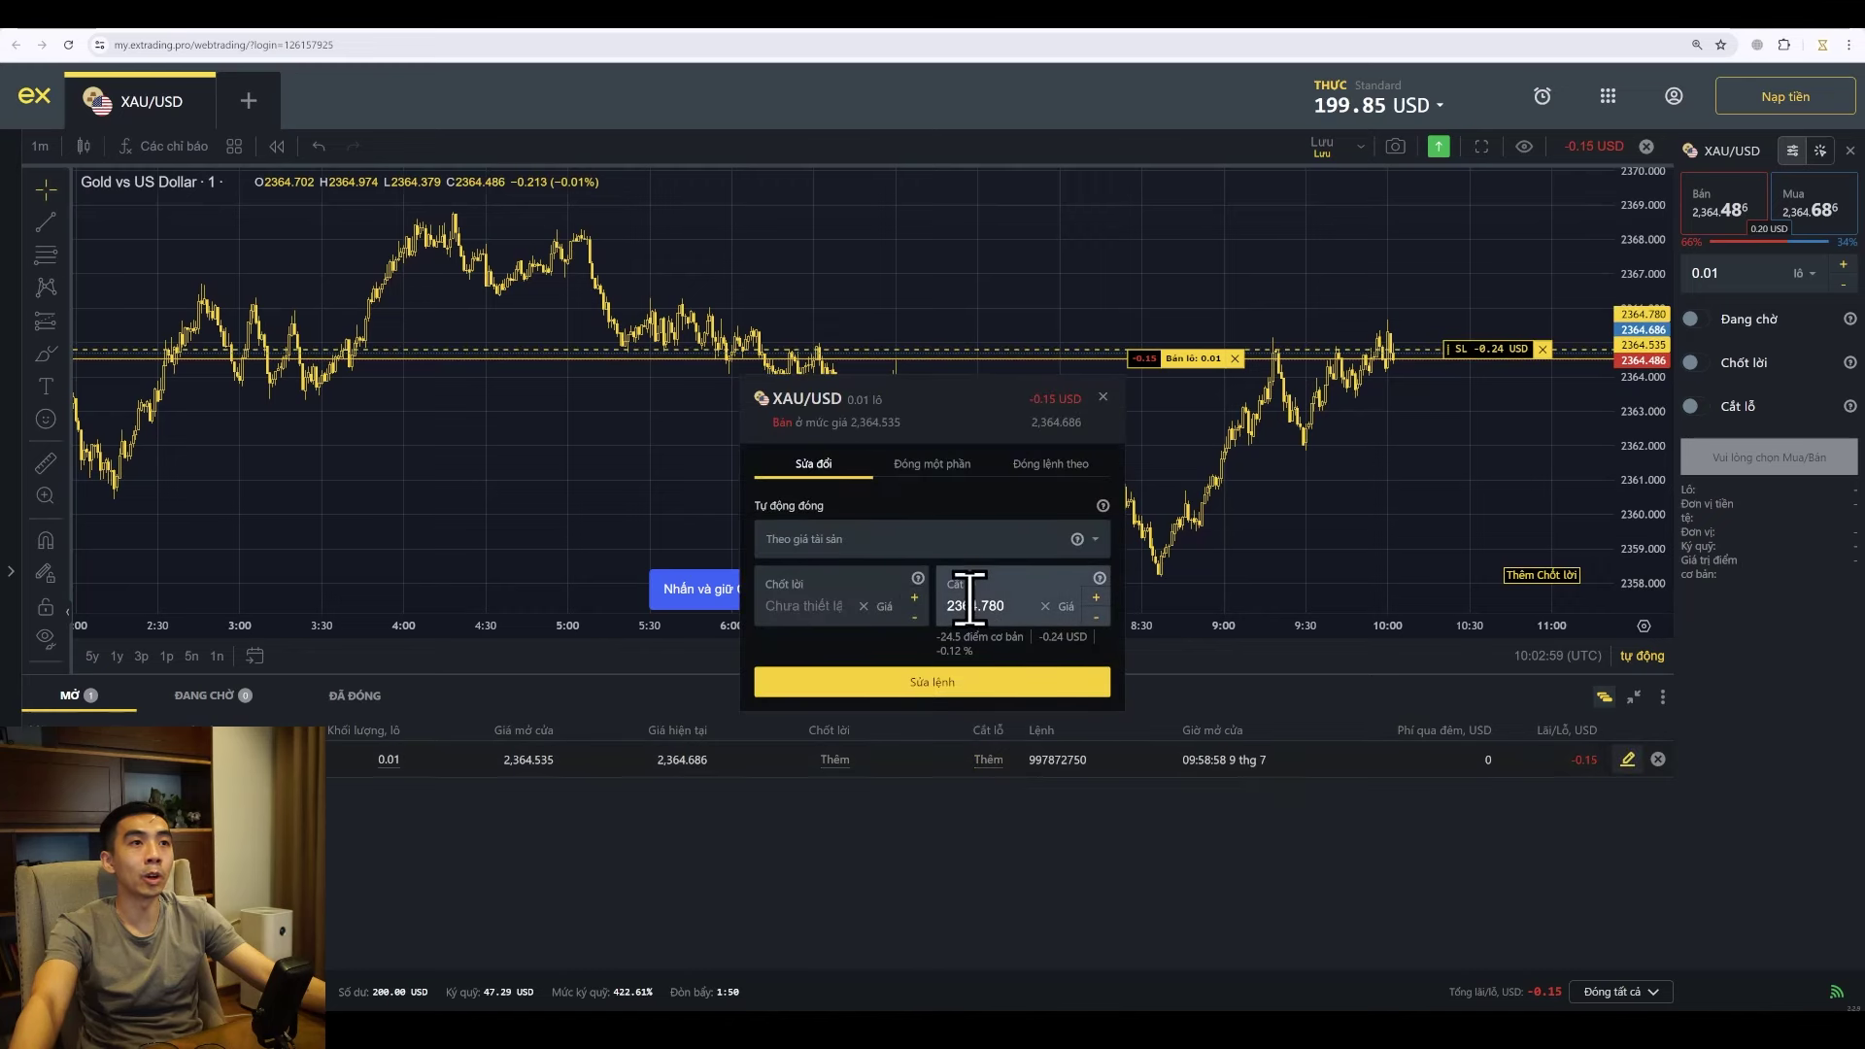
key("ctrl+a")
type("2")
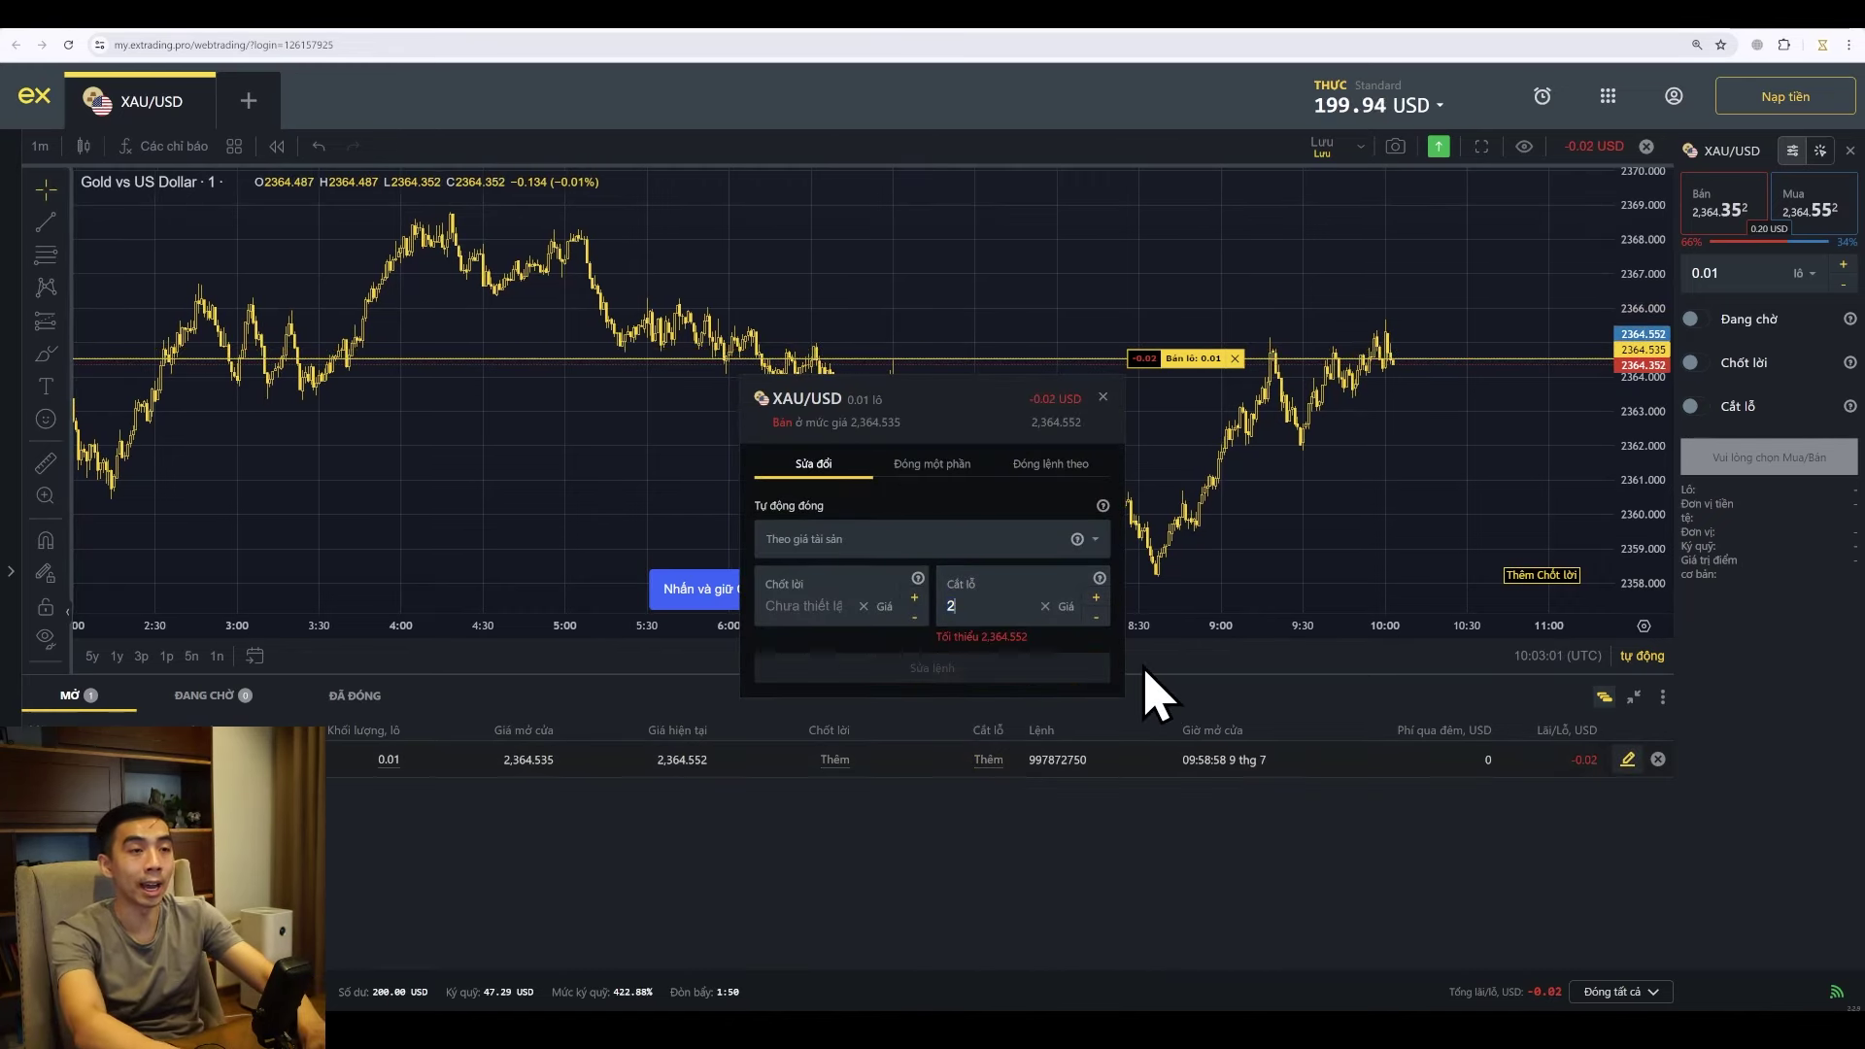
type("370")
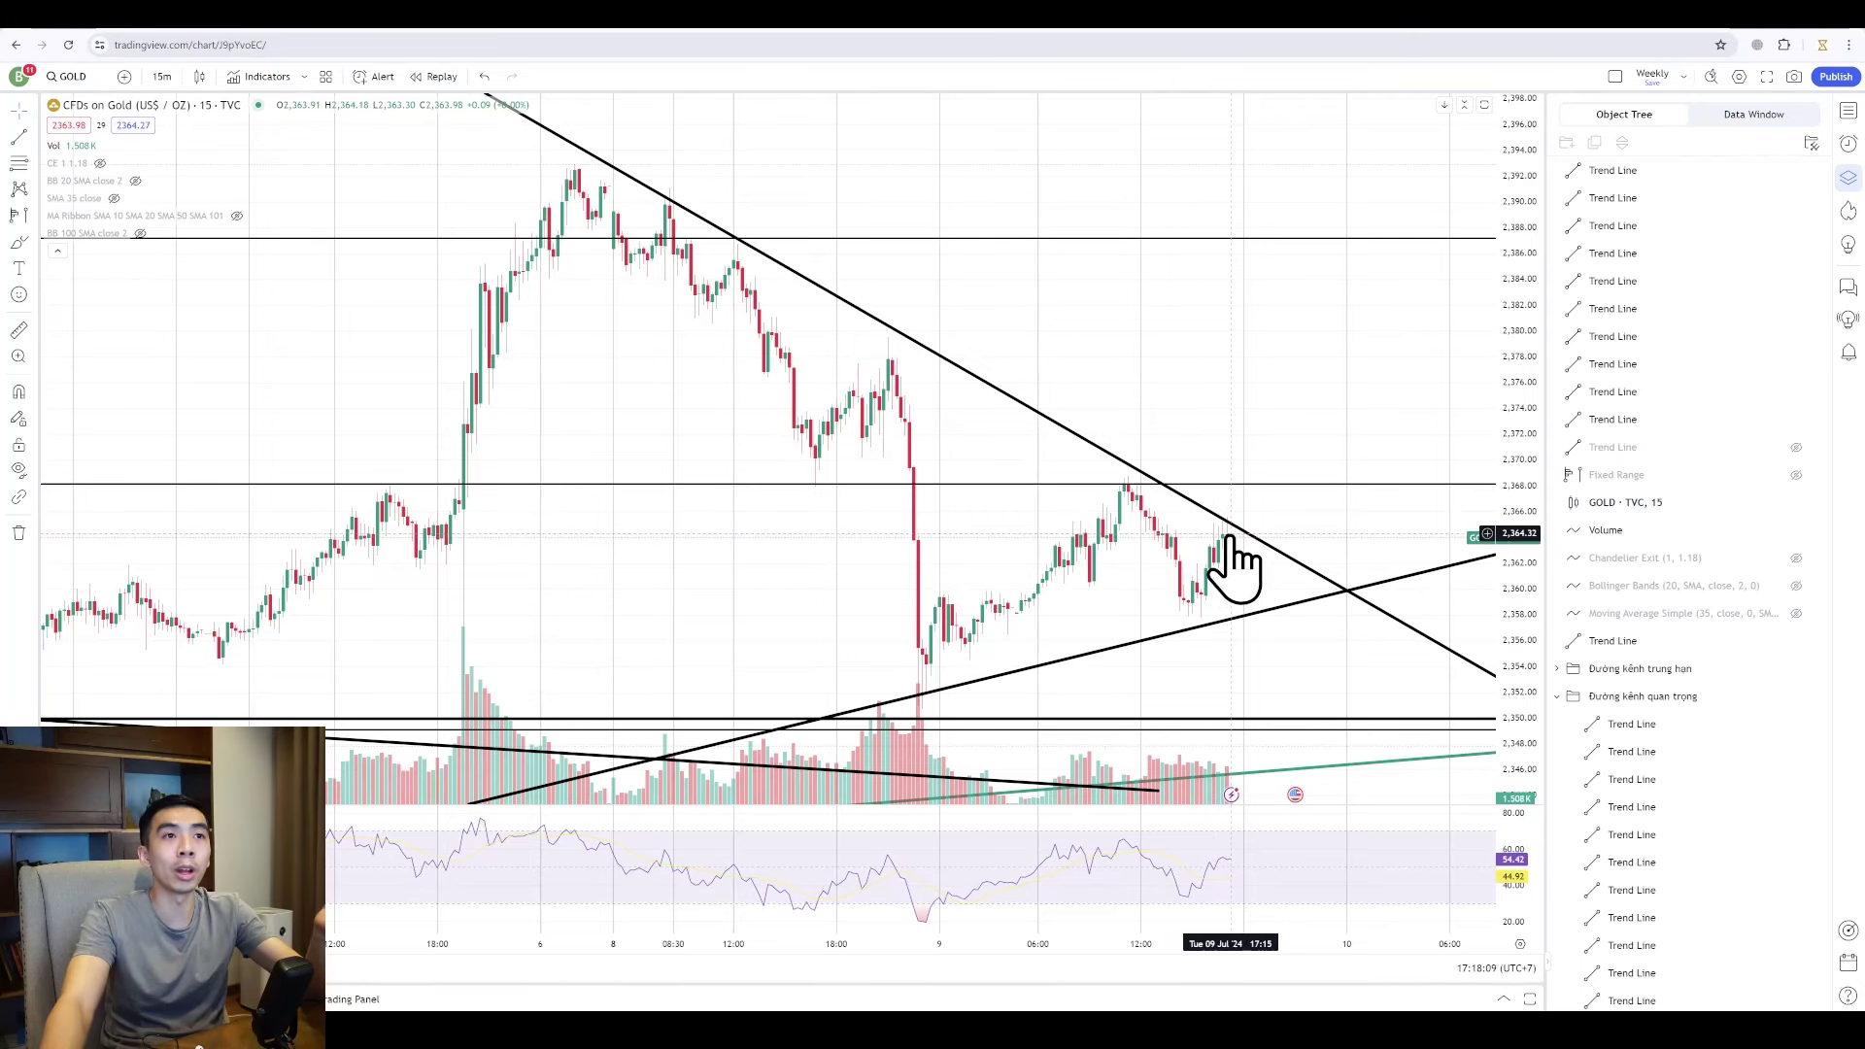
Step: Zoom the gold chart out to 26 Jun–10 Jul and back in, then show the take-profit slide
scroll(1249, 612, "down", 5)
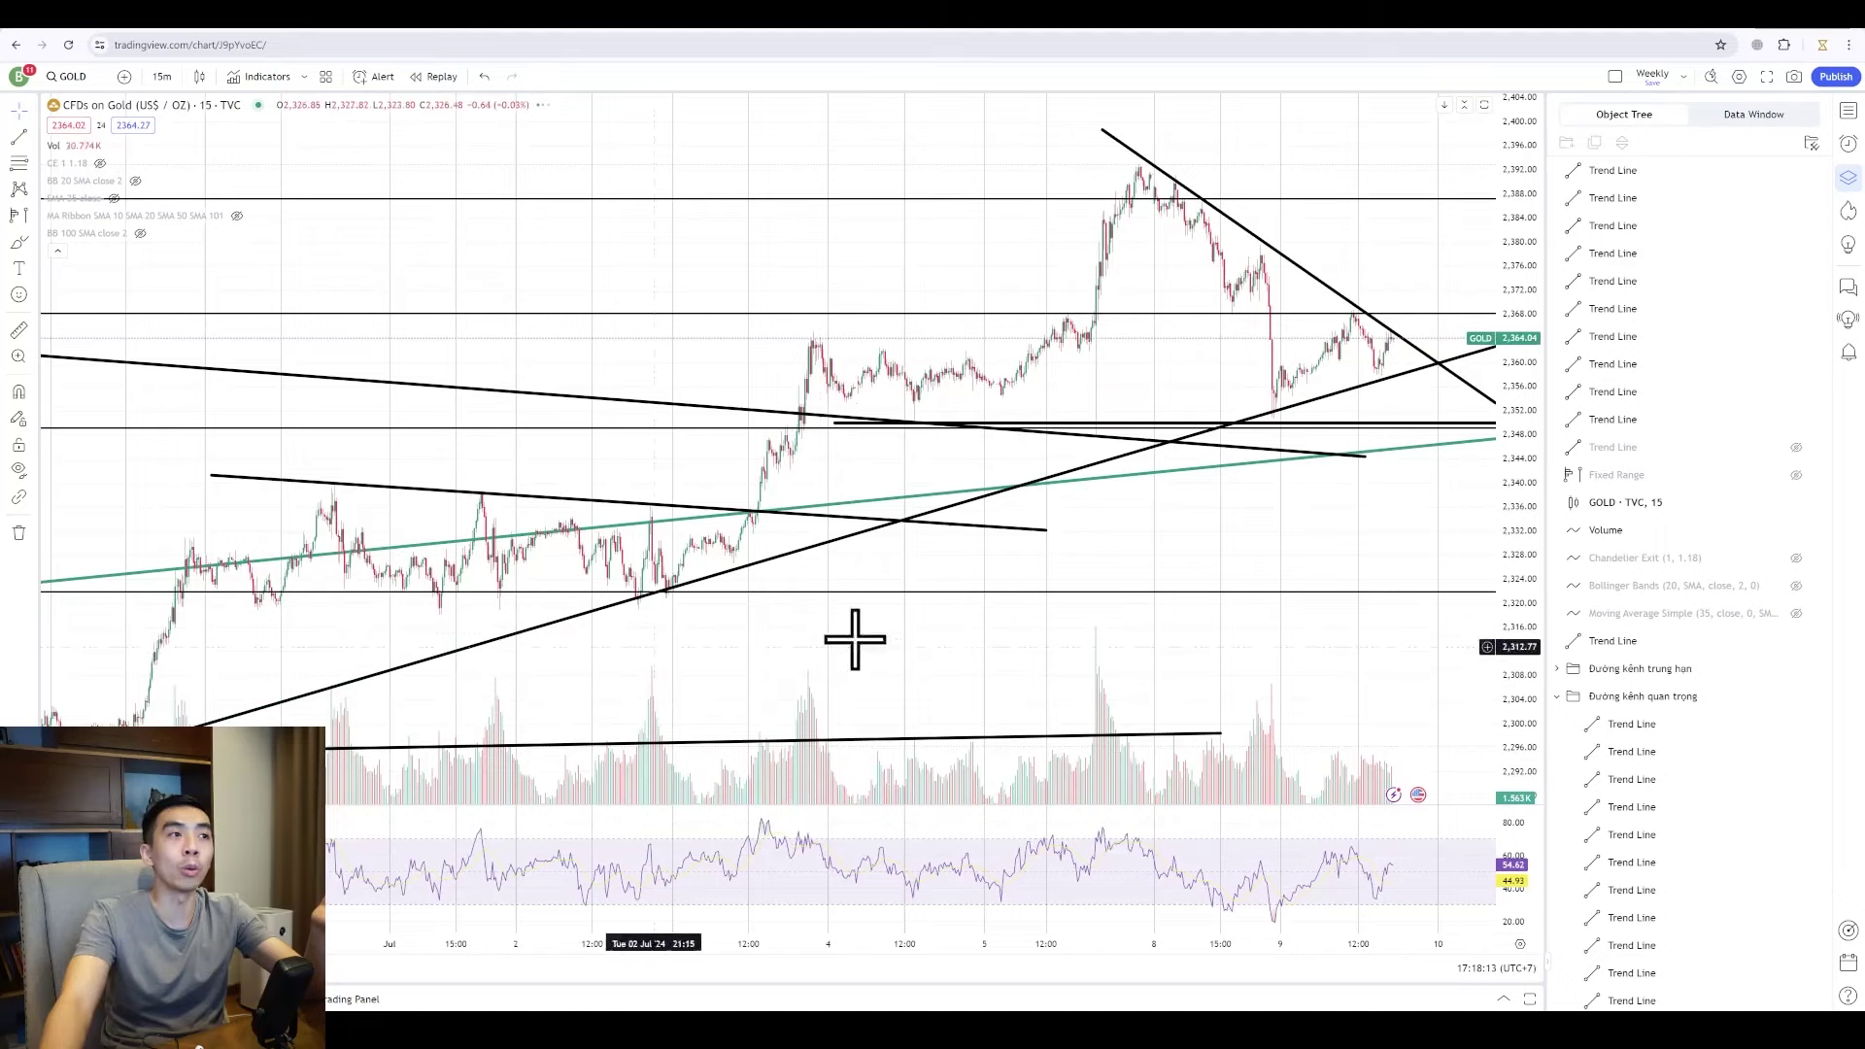
scroll(1436, 395, "down", 3)
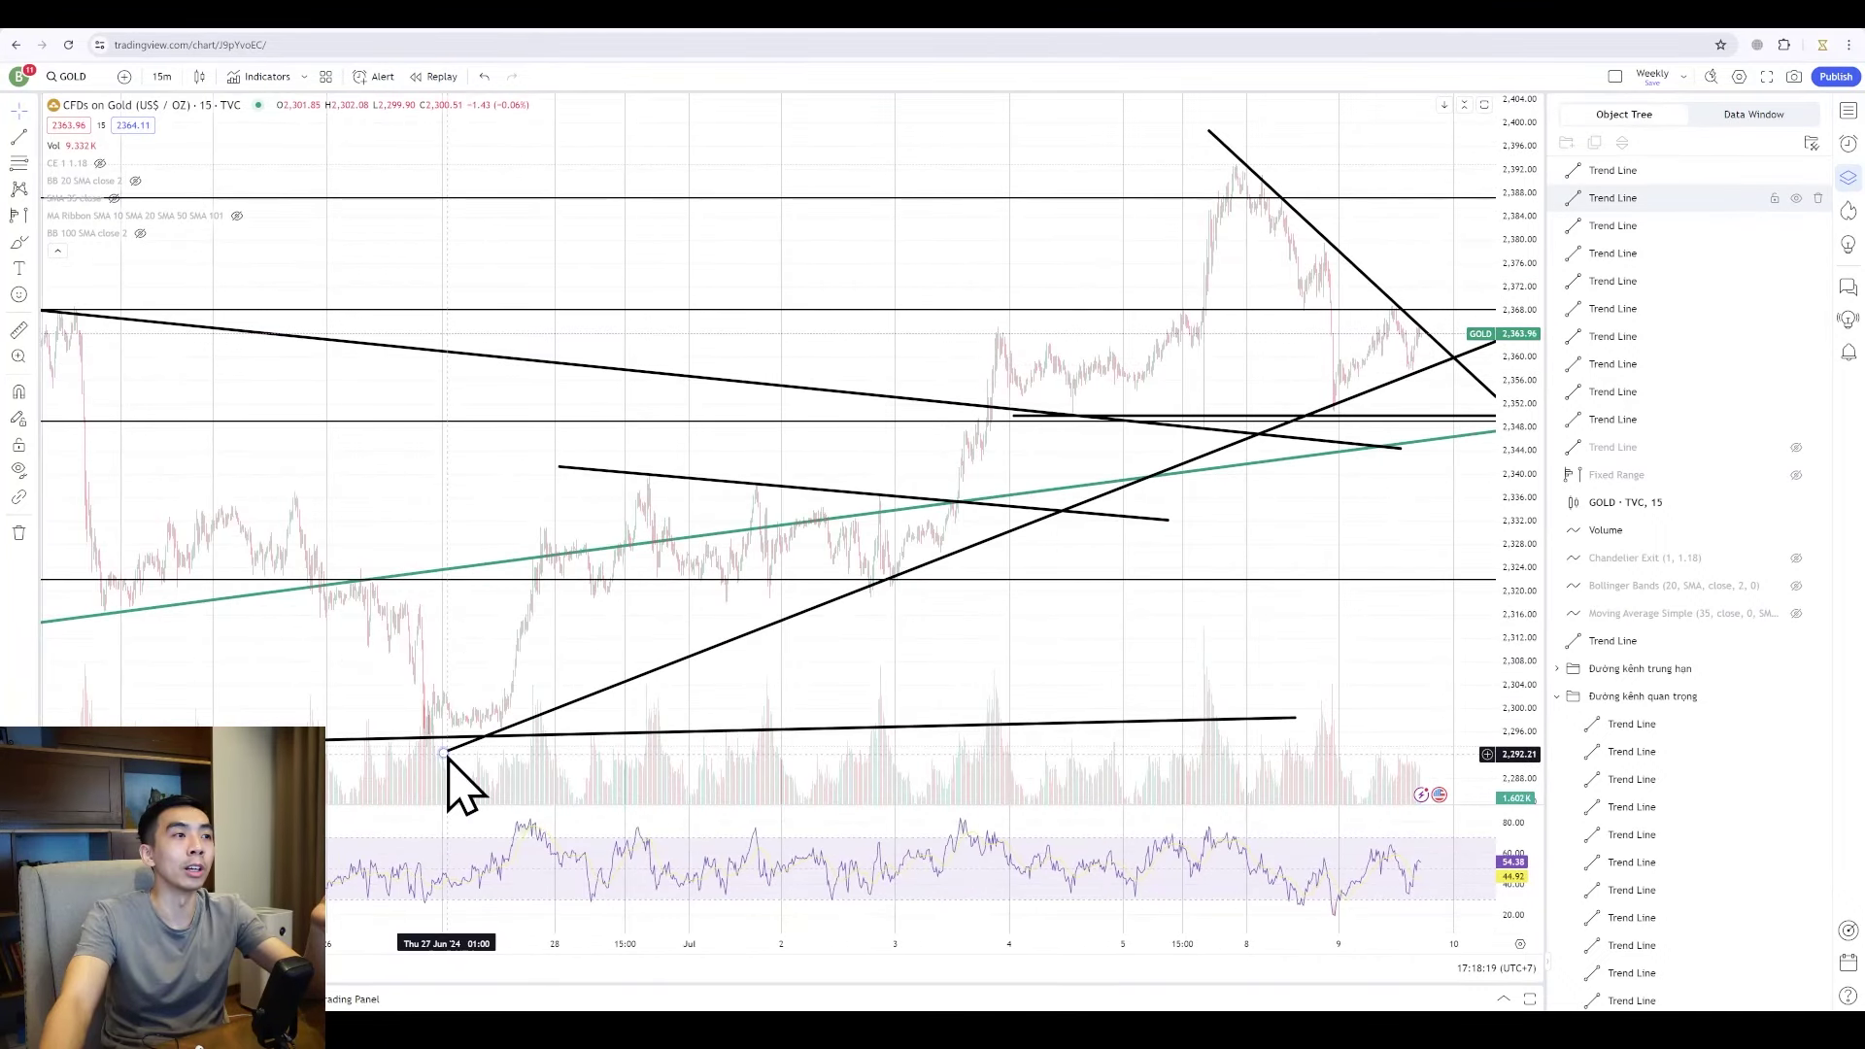
scroll(1418, 404, "up", 5)
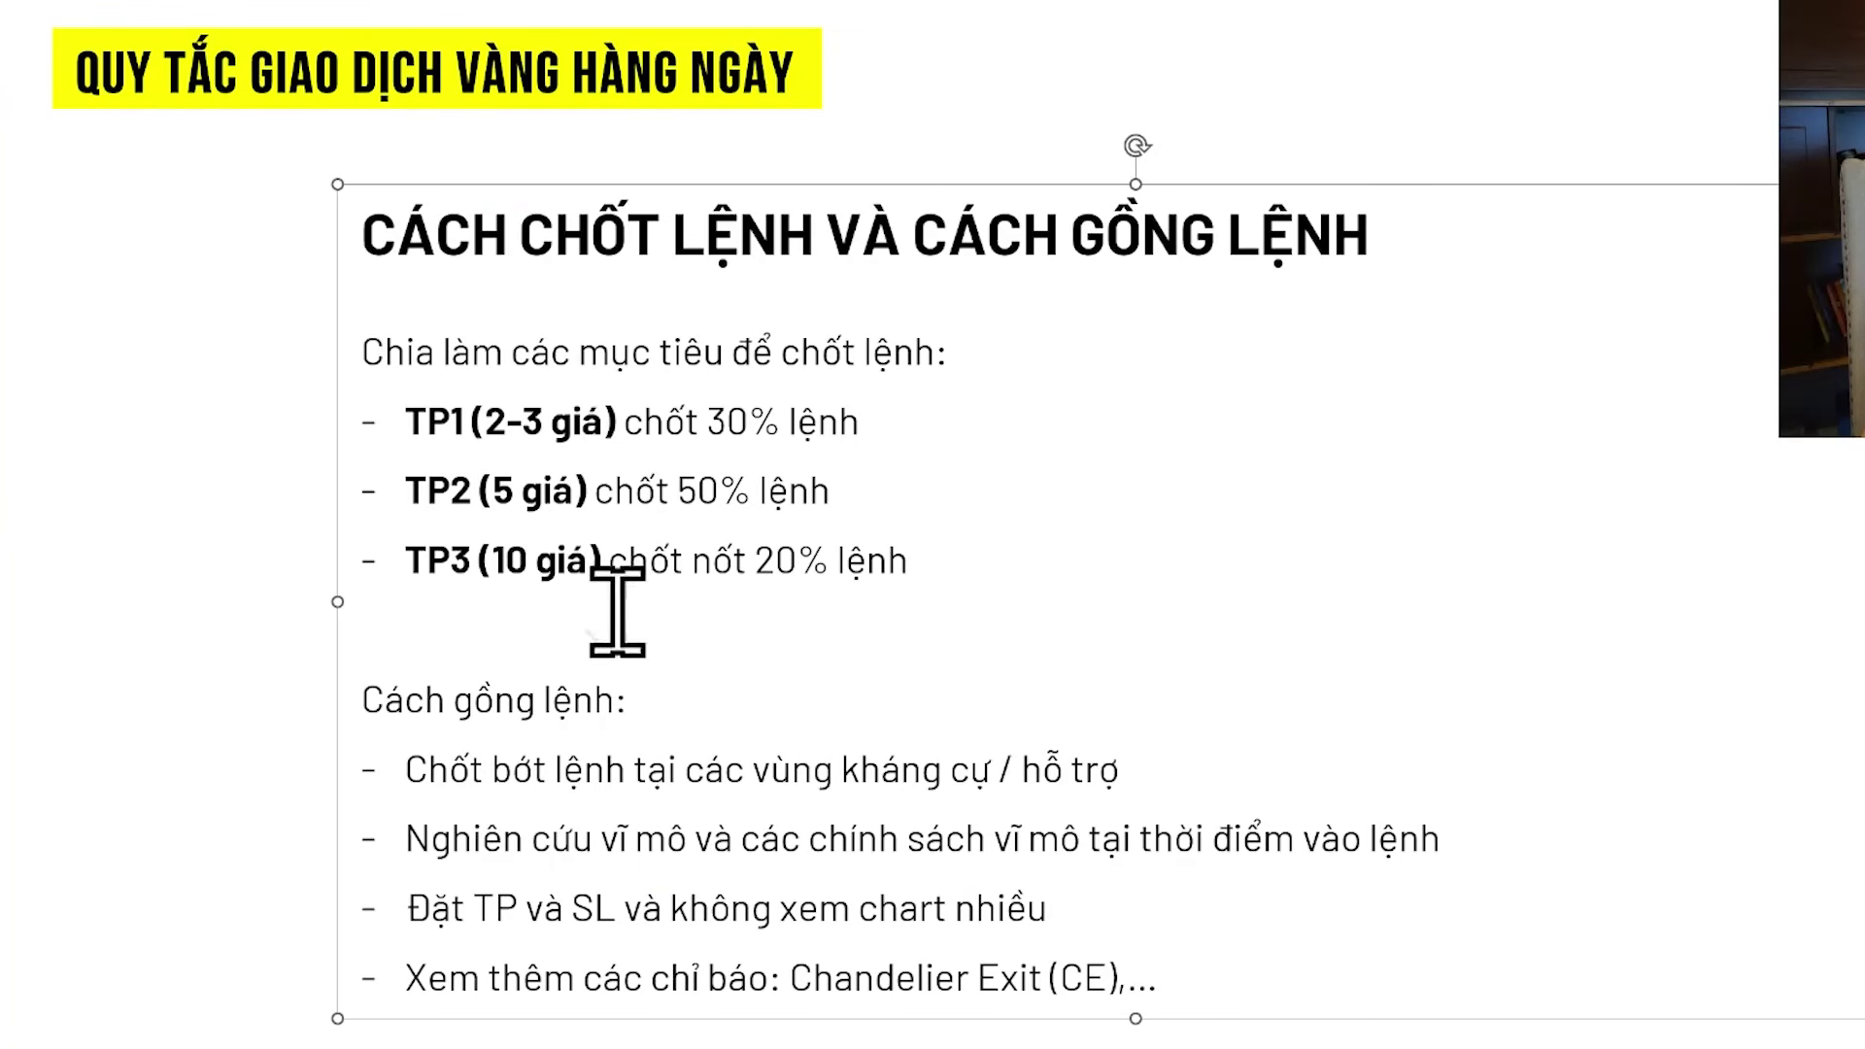
left_click(191, 550)
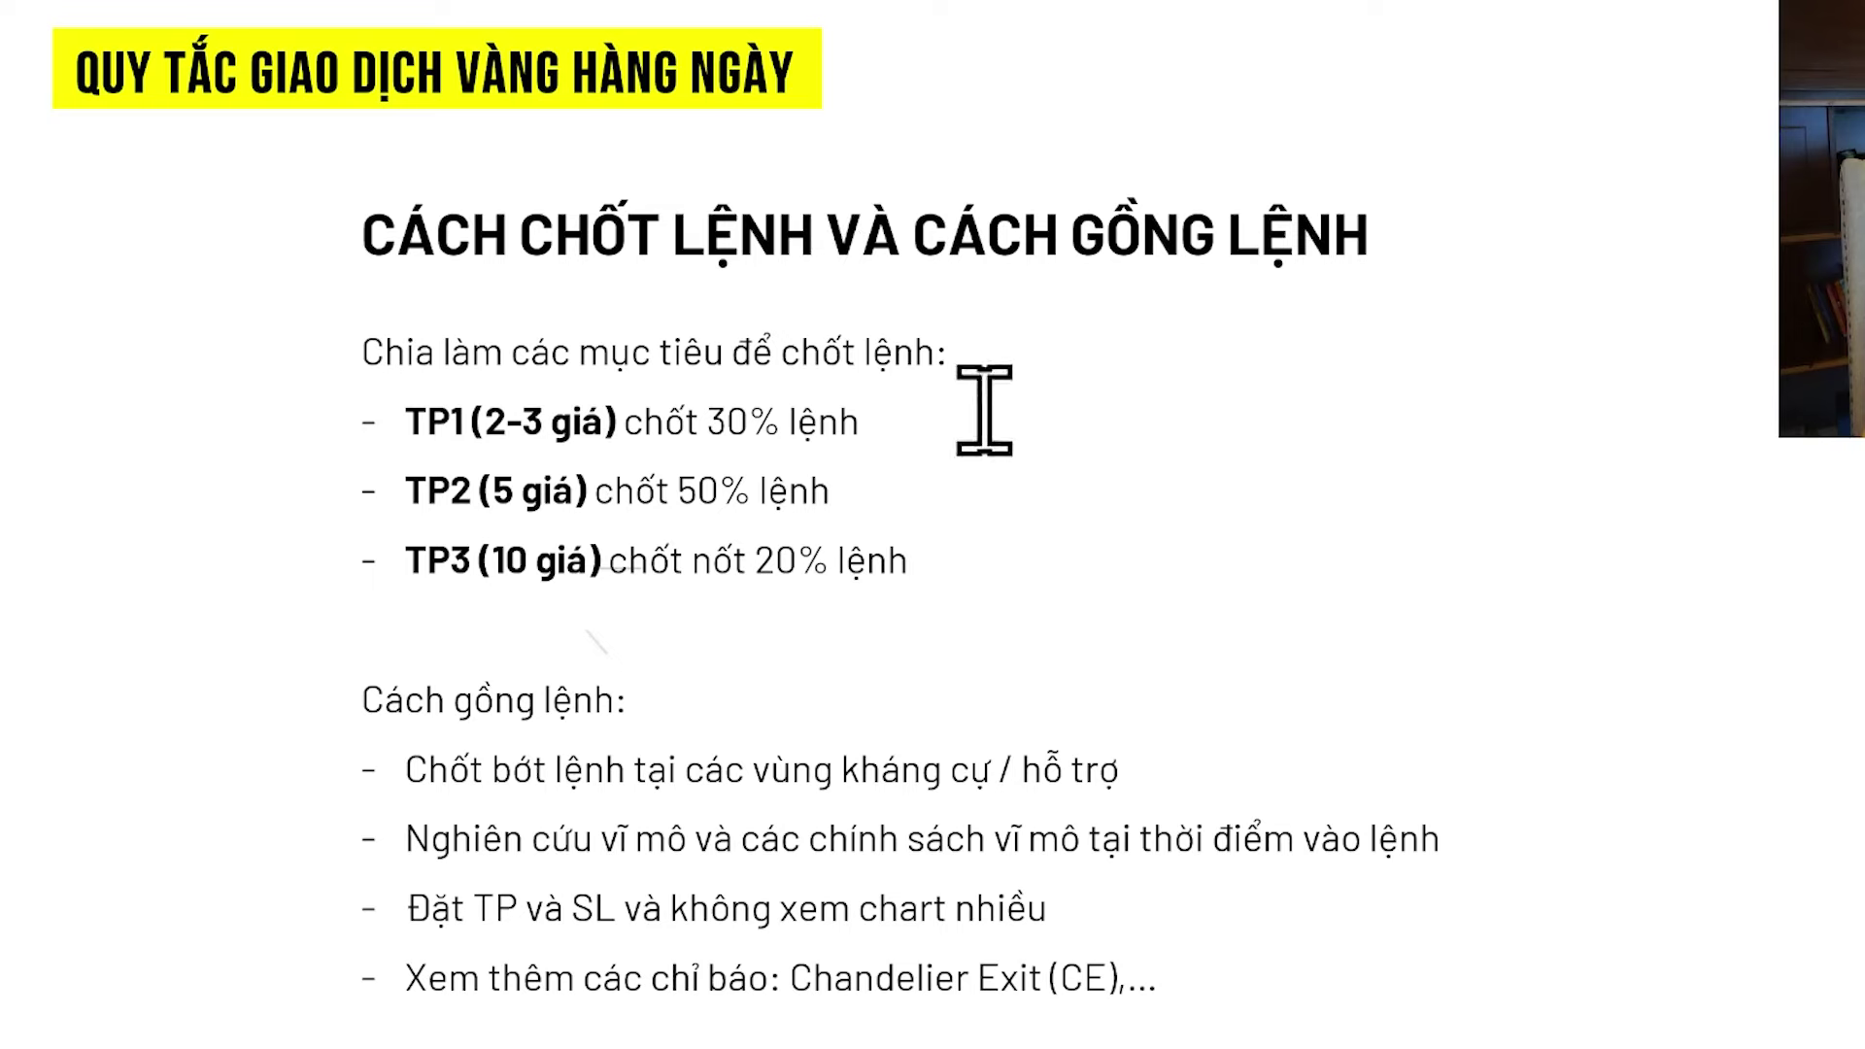
left_click_drag(408, 421, 574, 500)
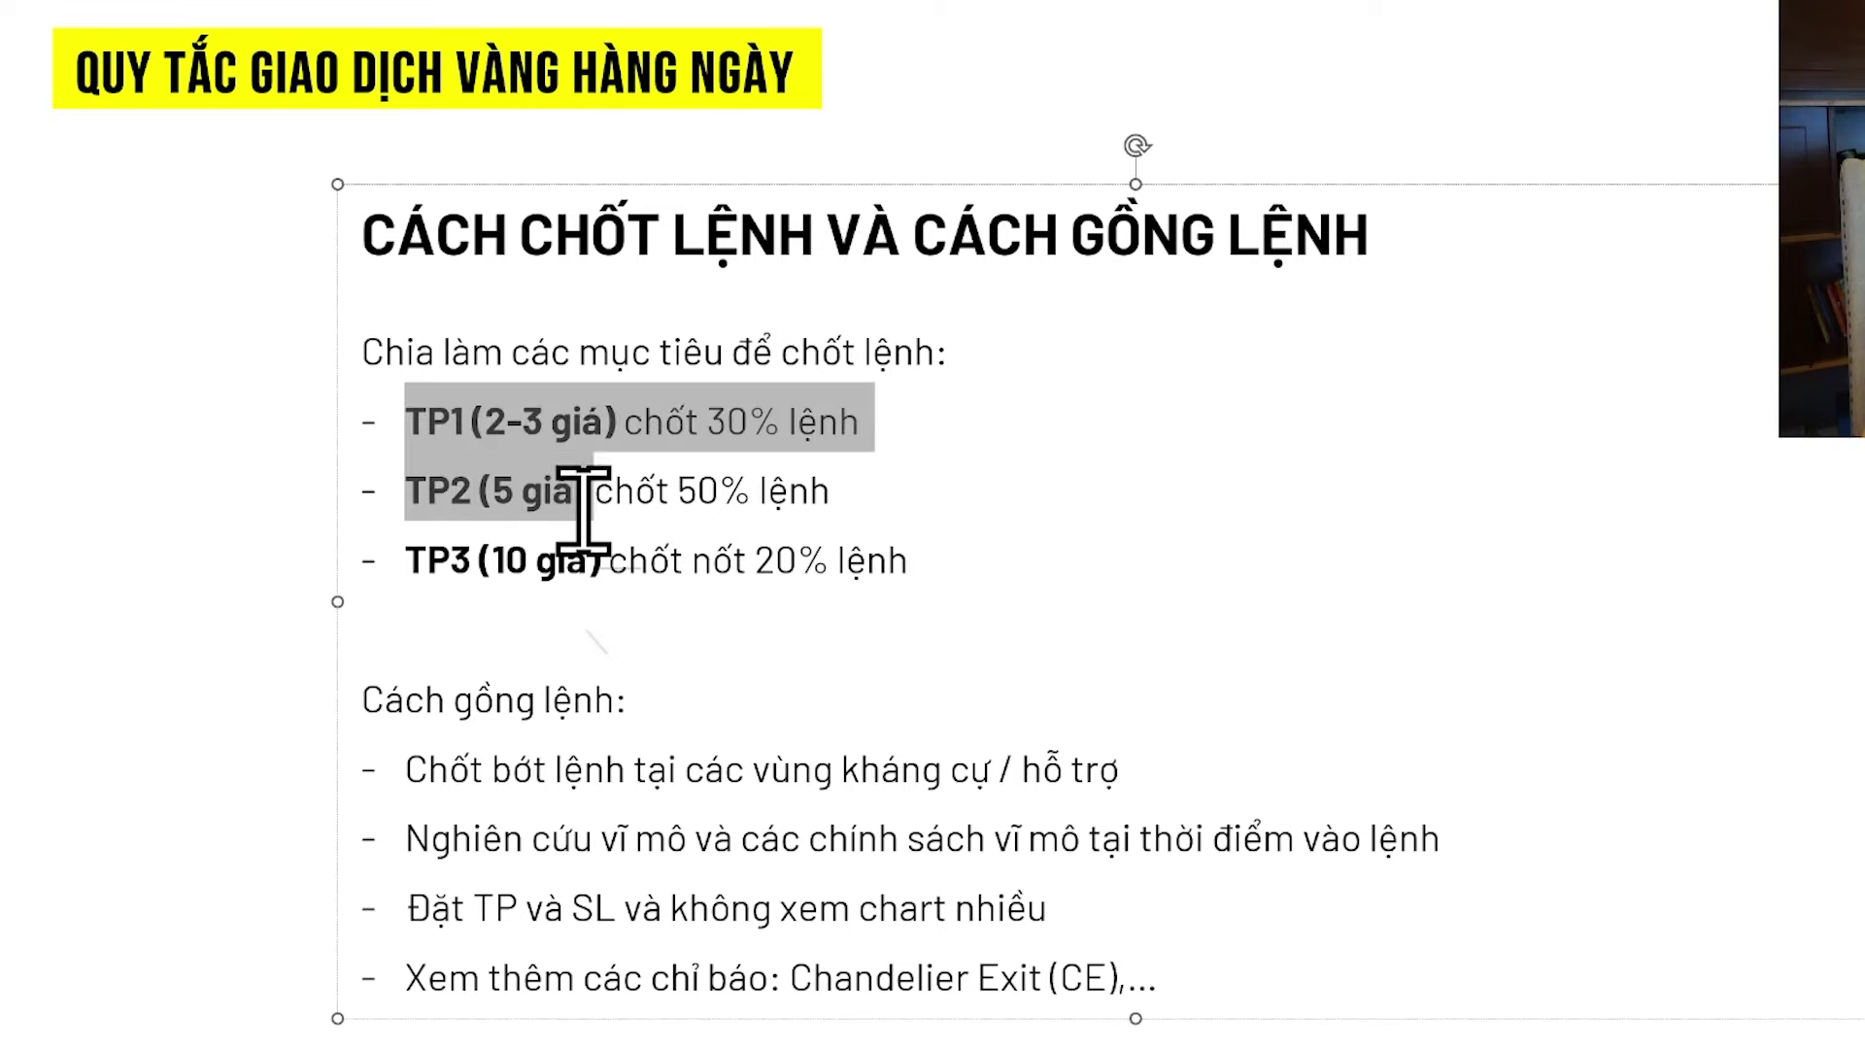
left_click(508, 505)
left_click_drag(408, 421, 936, 556)
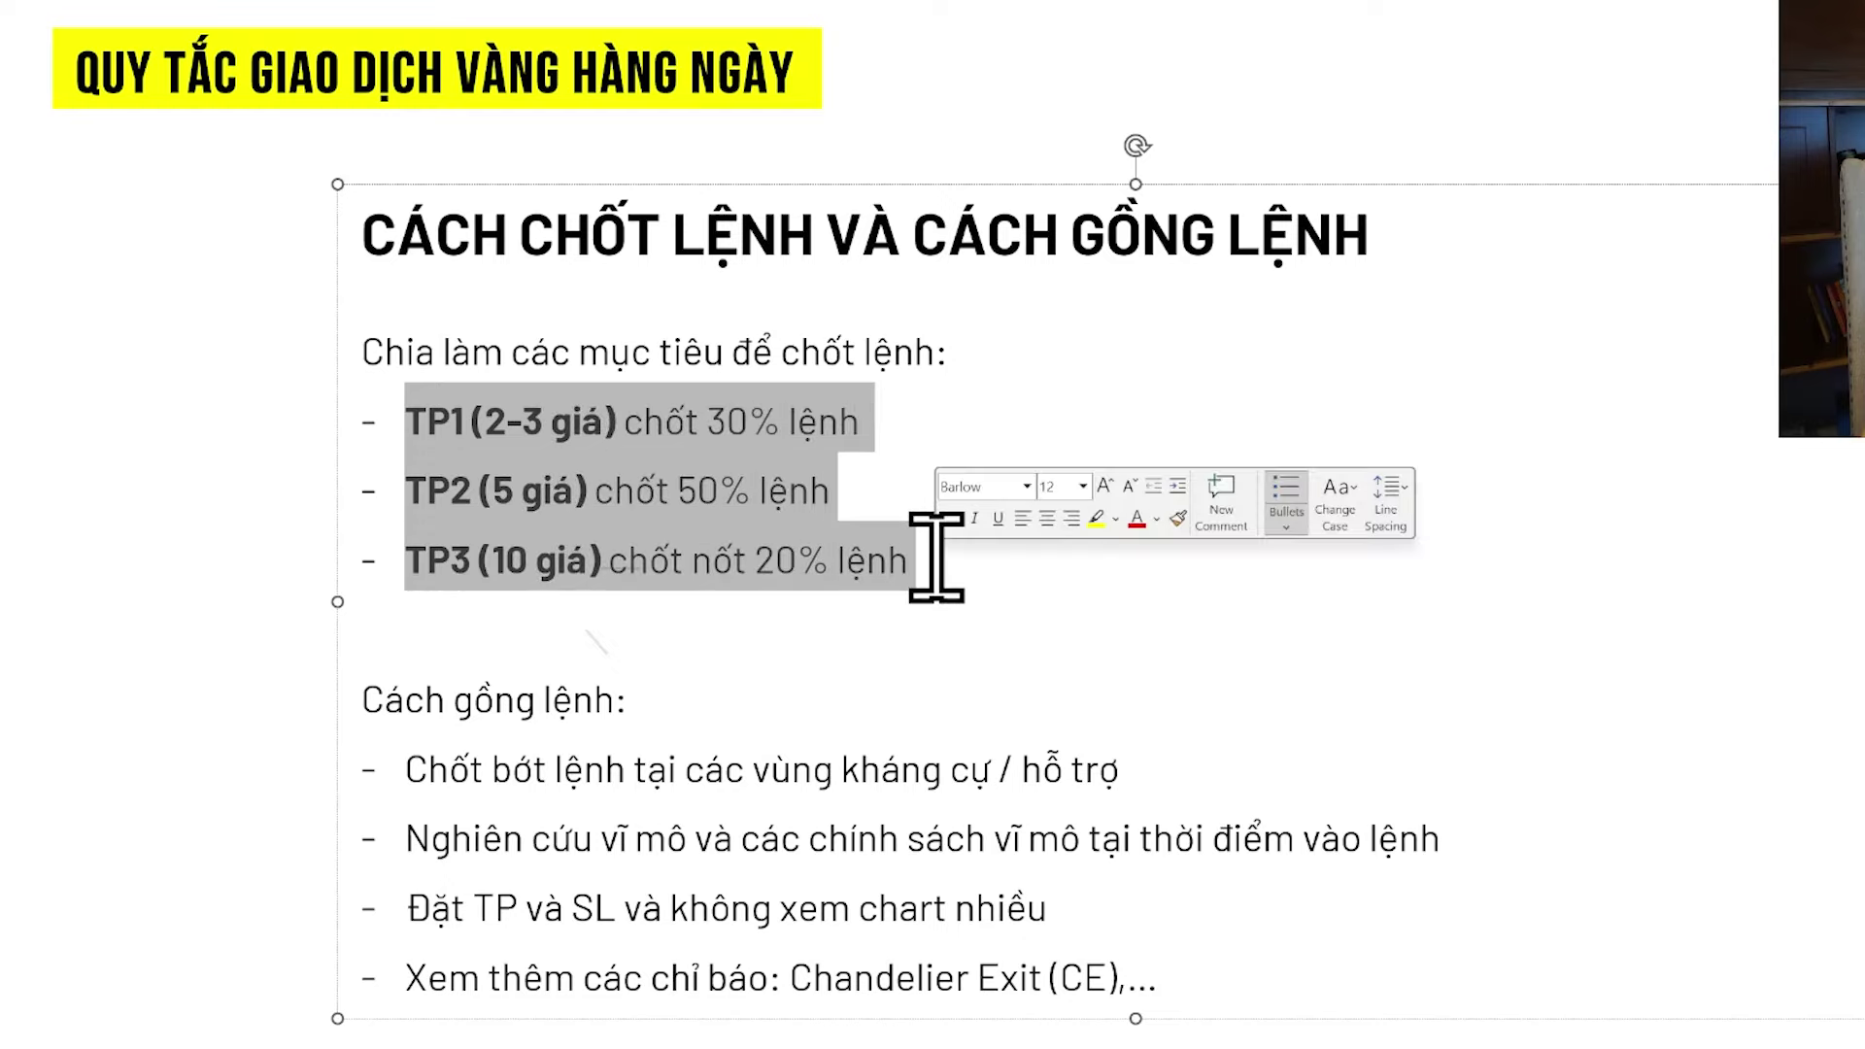
left_click(433, 418)
left_click_drag(408, 422, 912, 419)
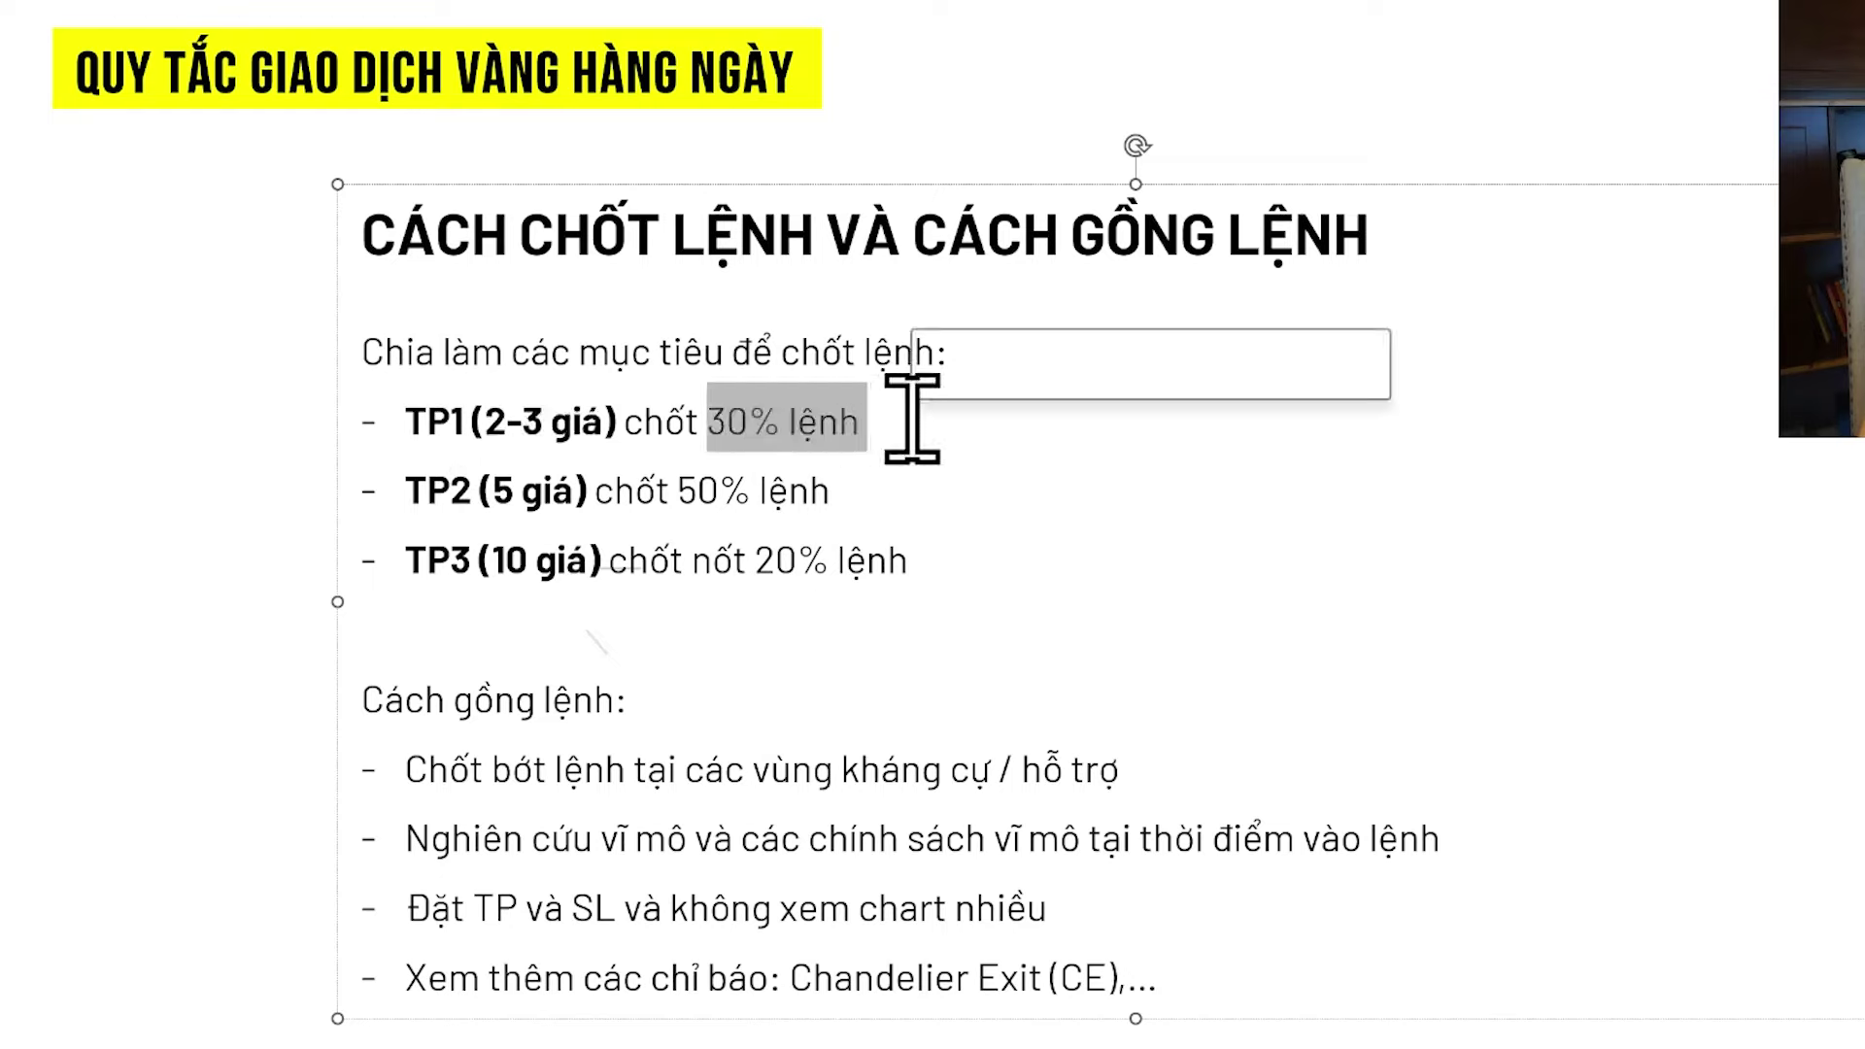
left_click_drag(406, 491, 478, 491)
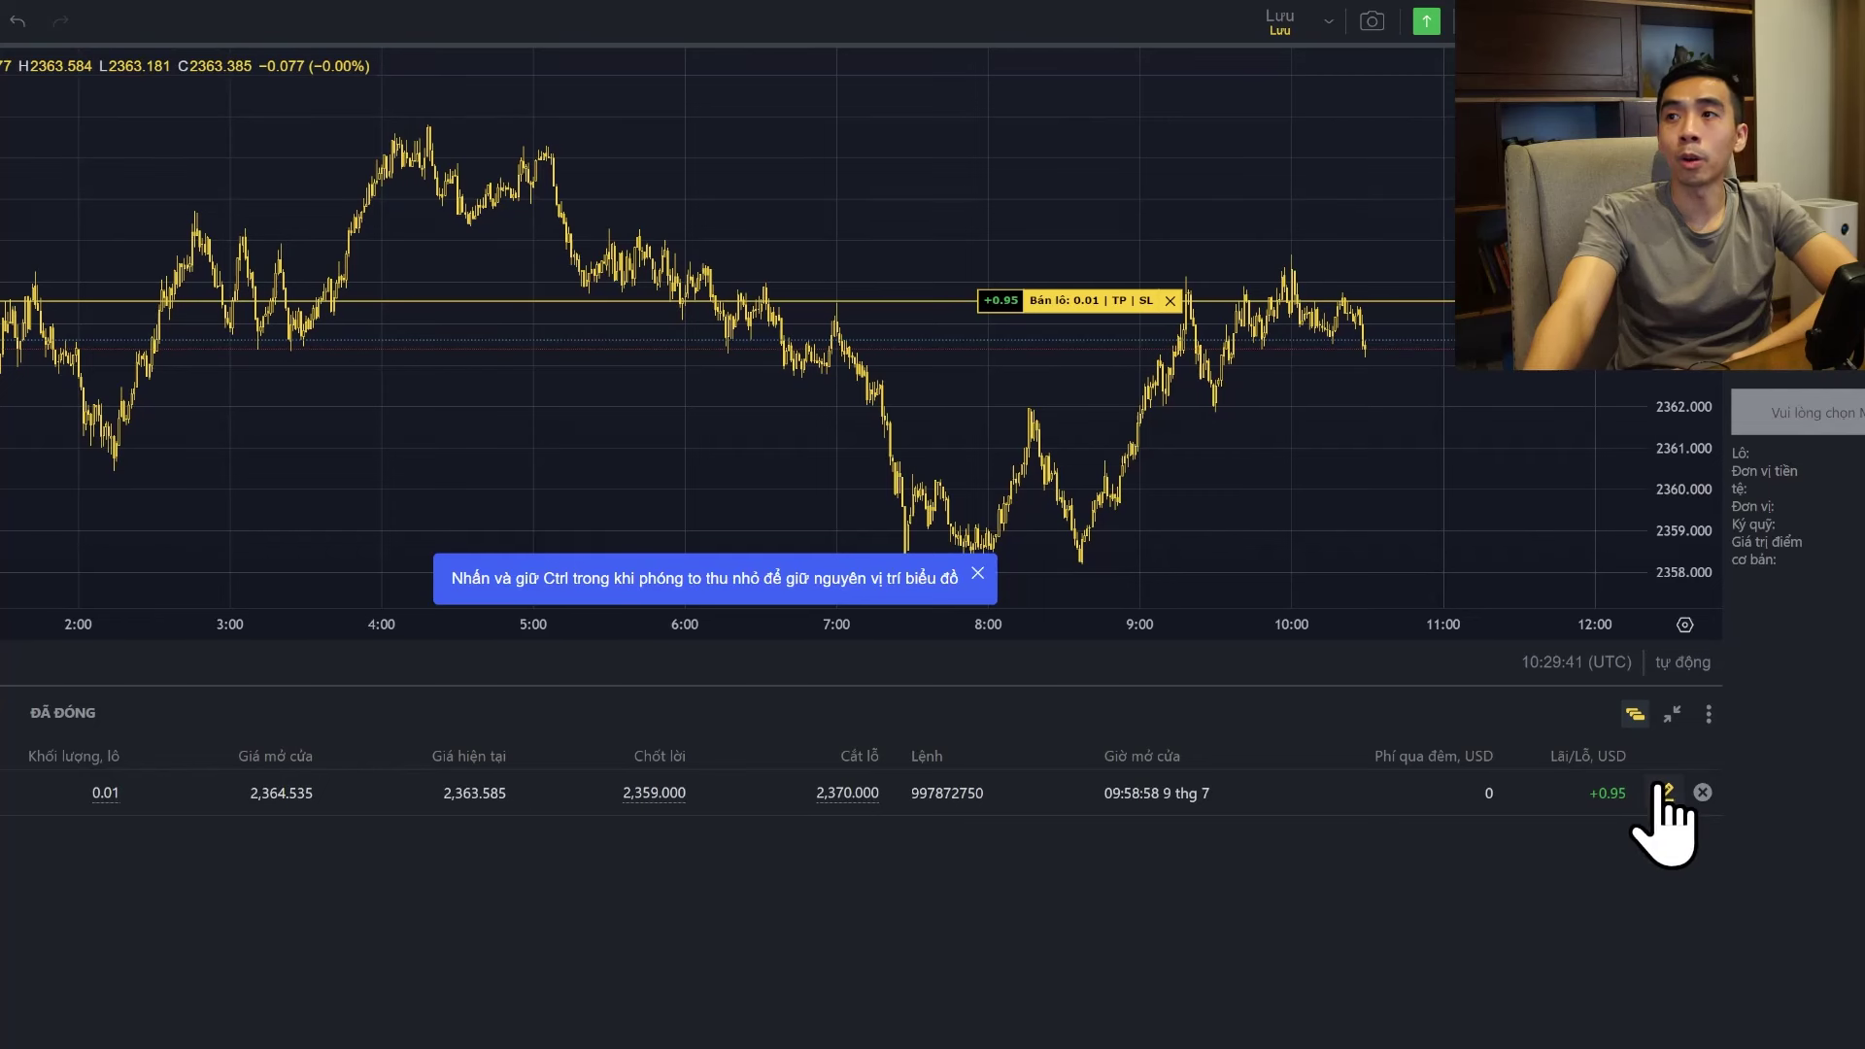
Step: View the Đóng một phần partial-close tab for the gold short, close it unchanged, and return to the slide
left_click(1664, 793)
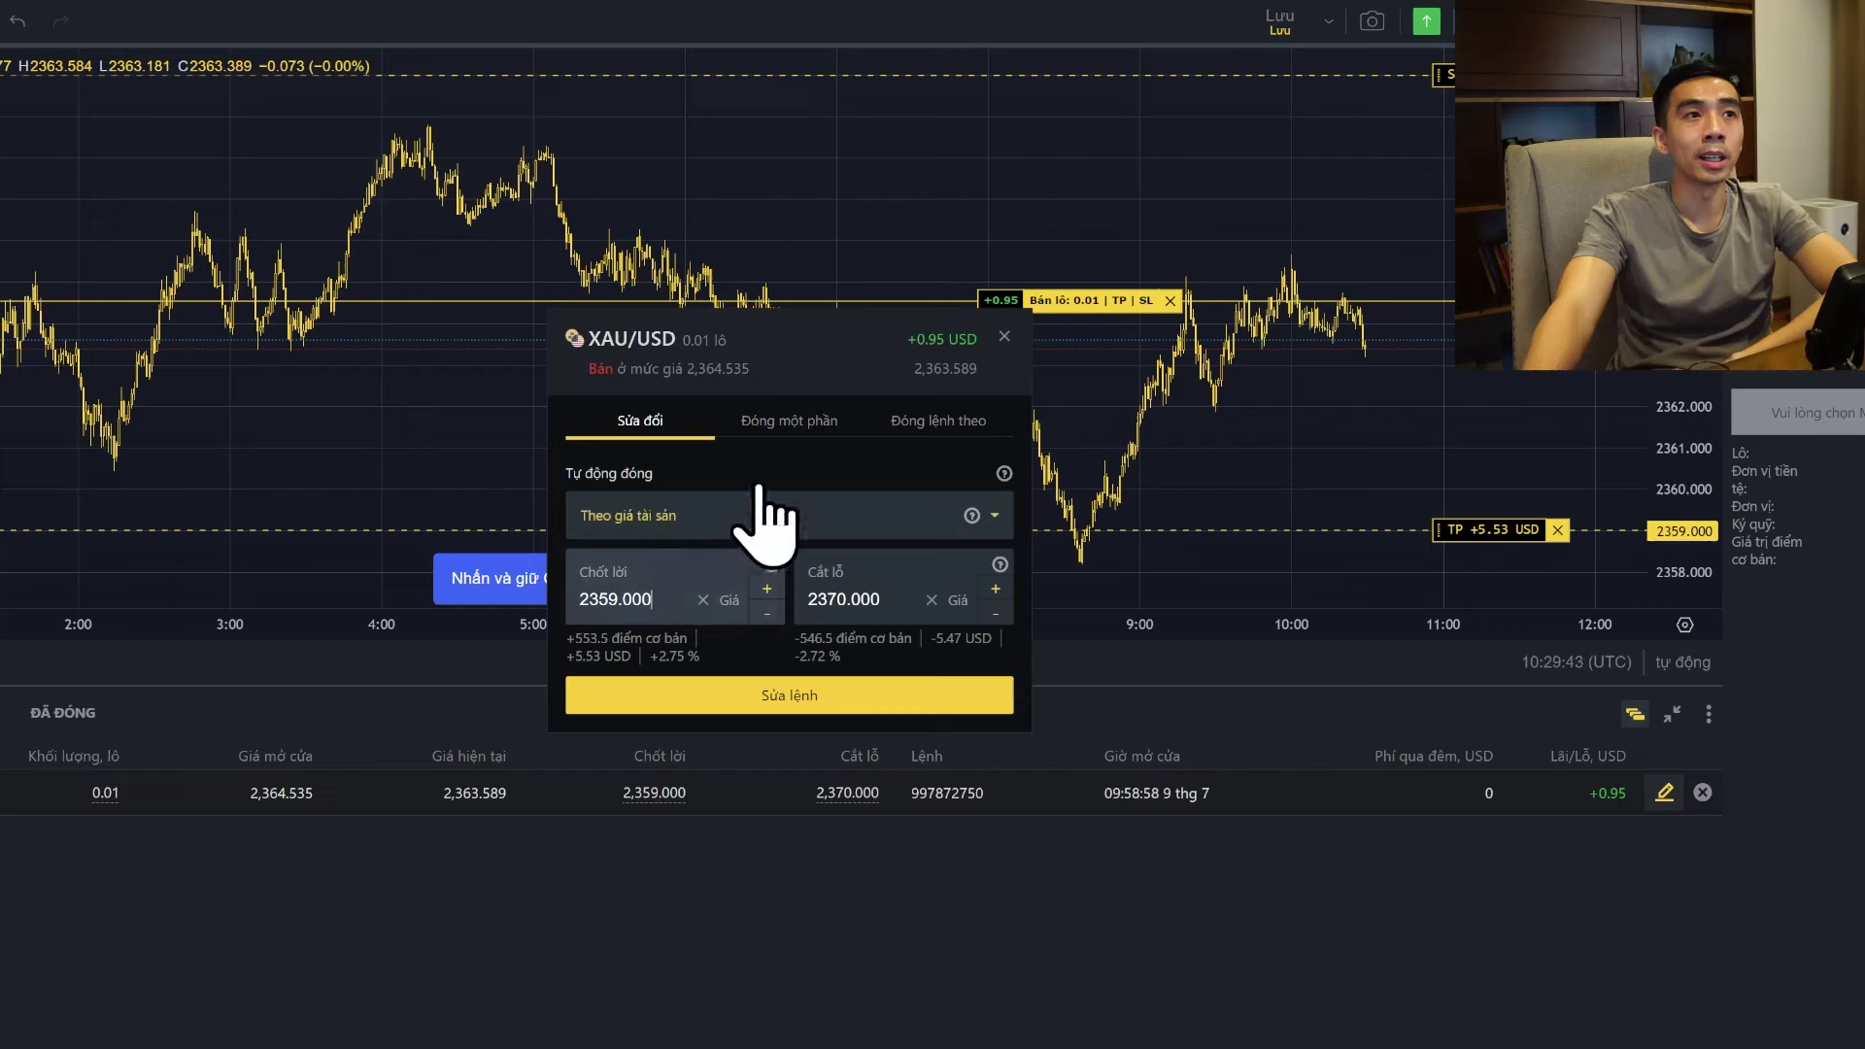
left_click(788, 424)
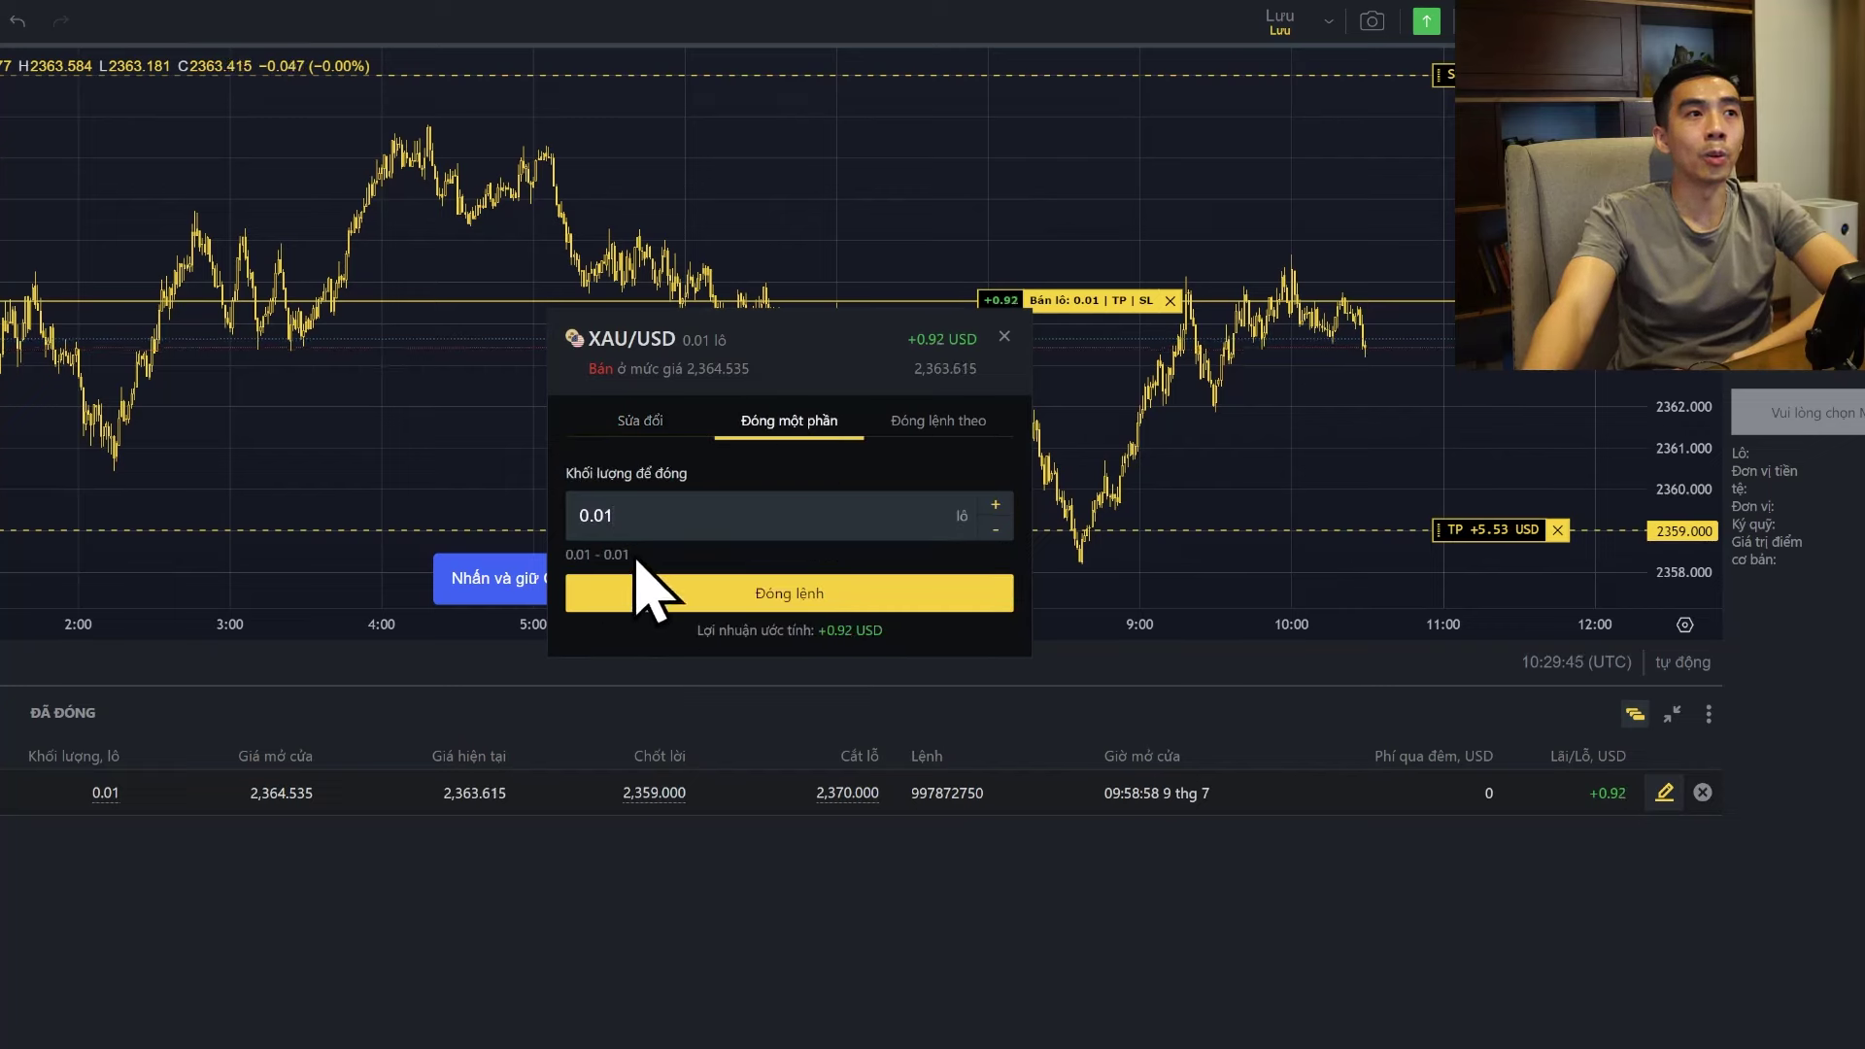
left_click(1004, 336)
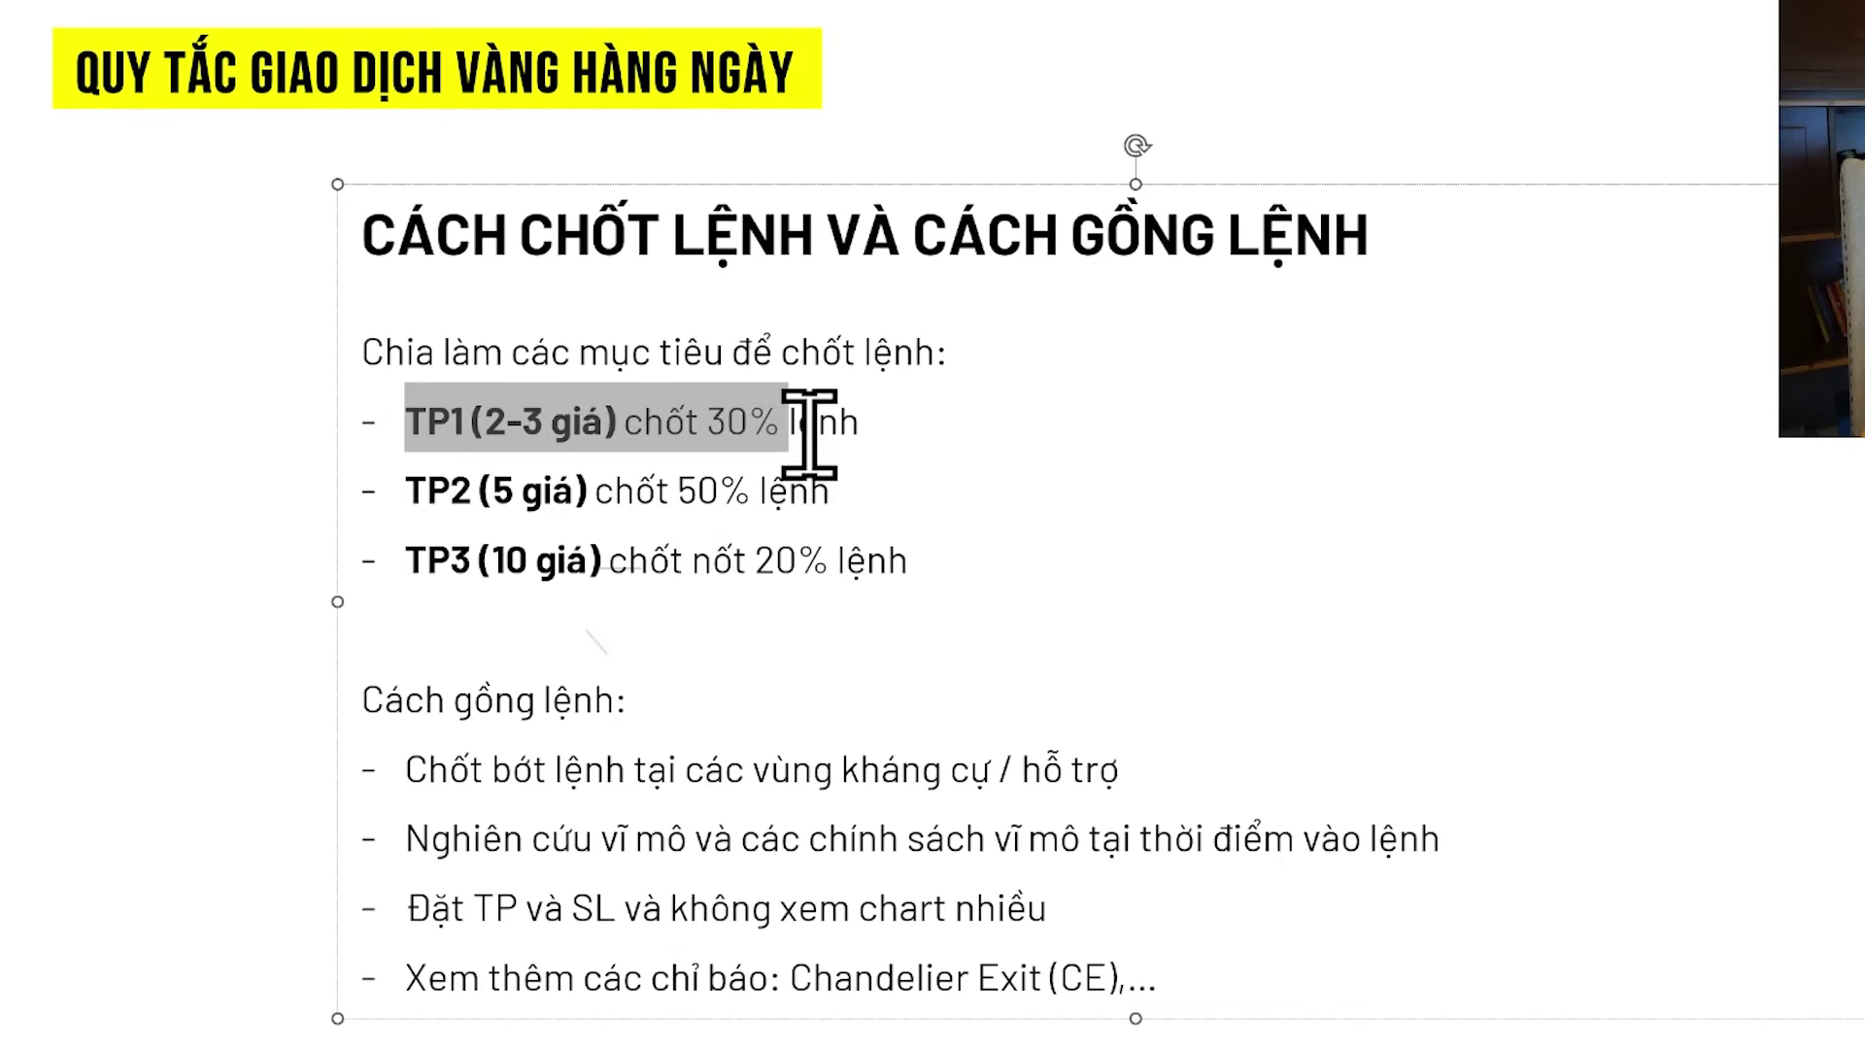
left_click(770, 428)
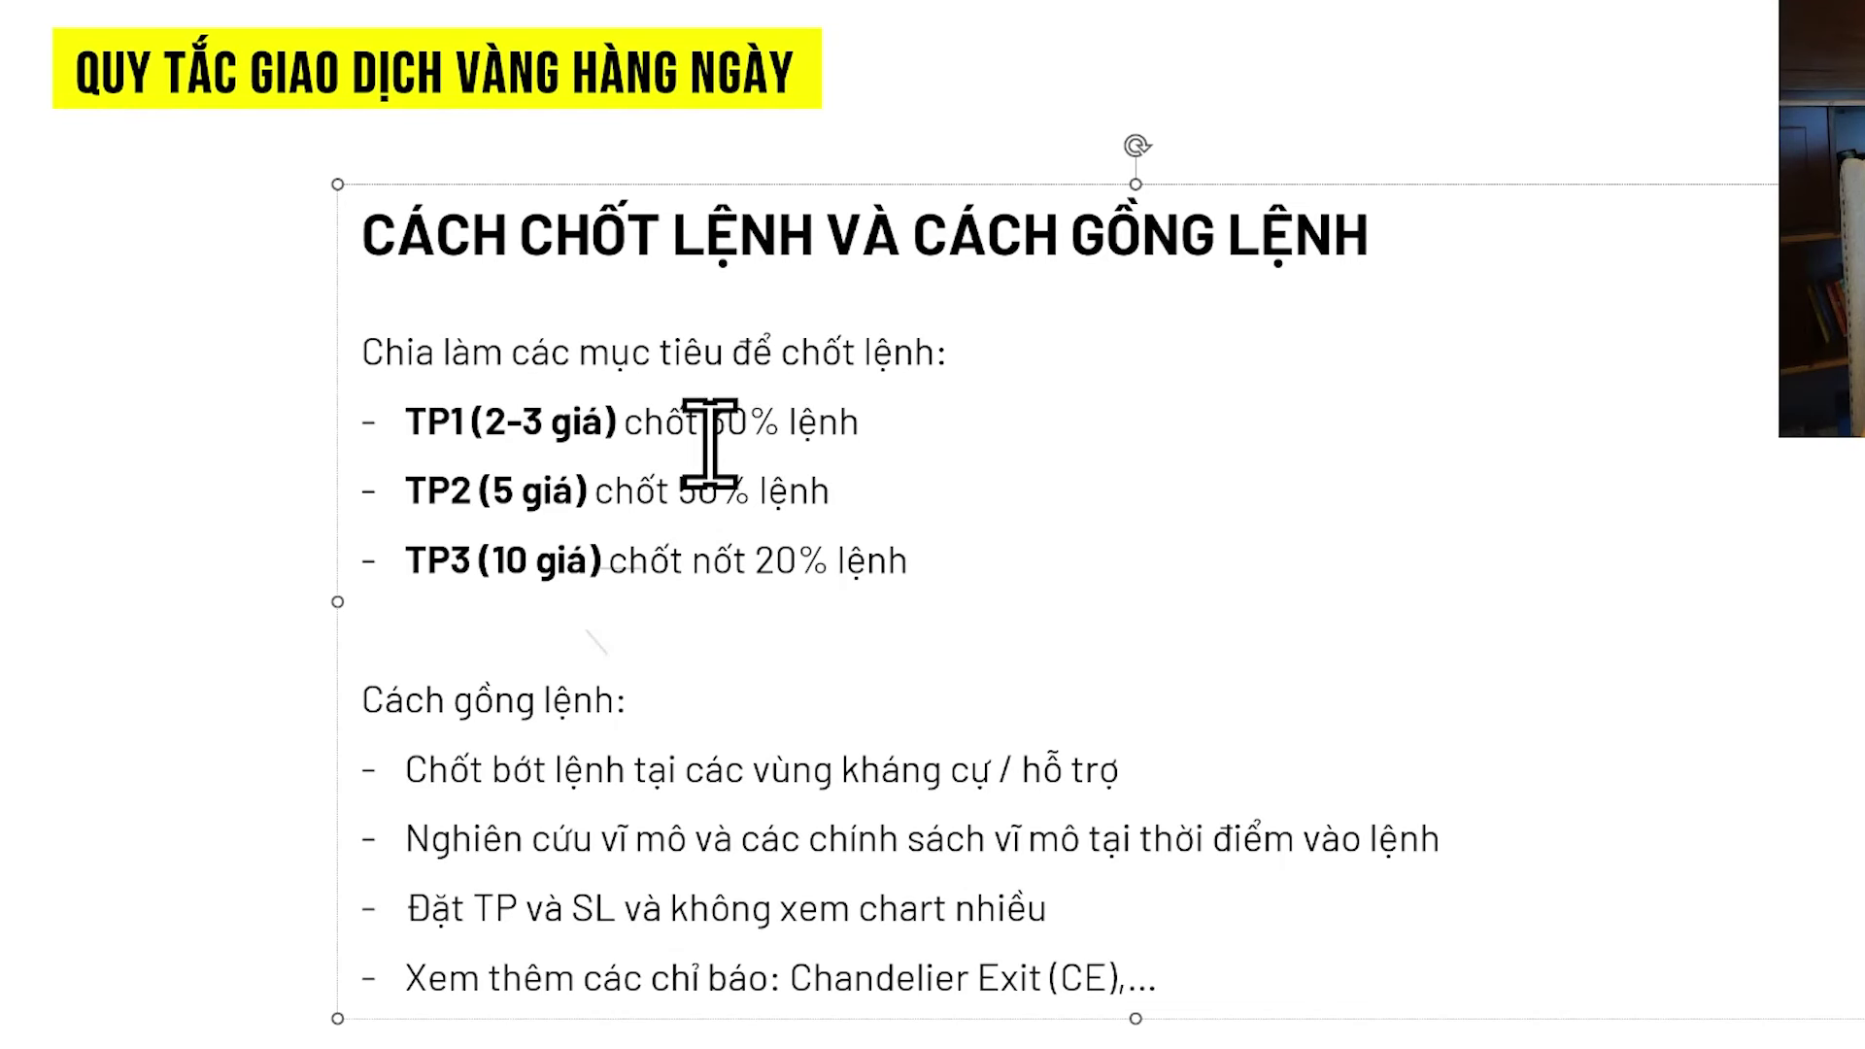
Step: Highlight the TP1 30%, TP2 50% and TP3 20% target lines in turn, then return to Exness
left_click_drag(709, 442, 891, 422)
left_click(961, 559)
left_click(423, 423)
left_click(676, 490)
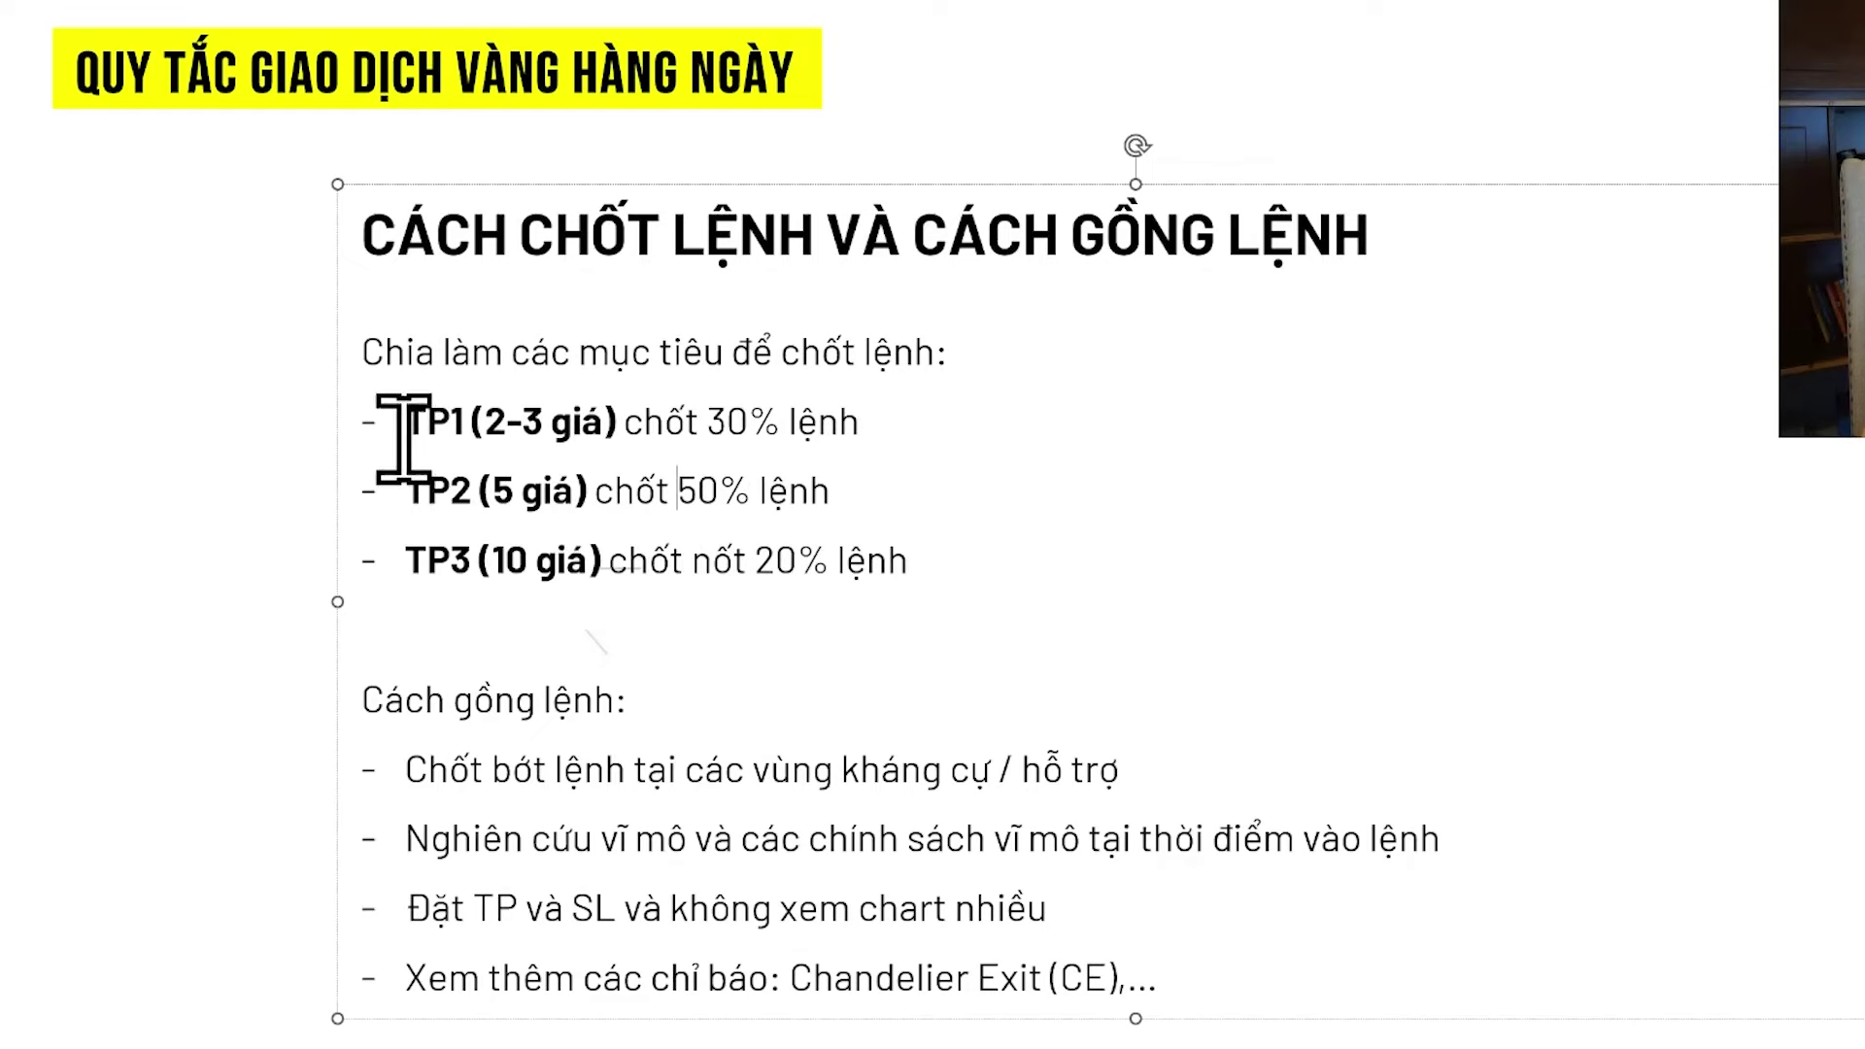
left_click_drag(404, 437, 866, 408)
left_click(697, 425)
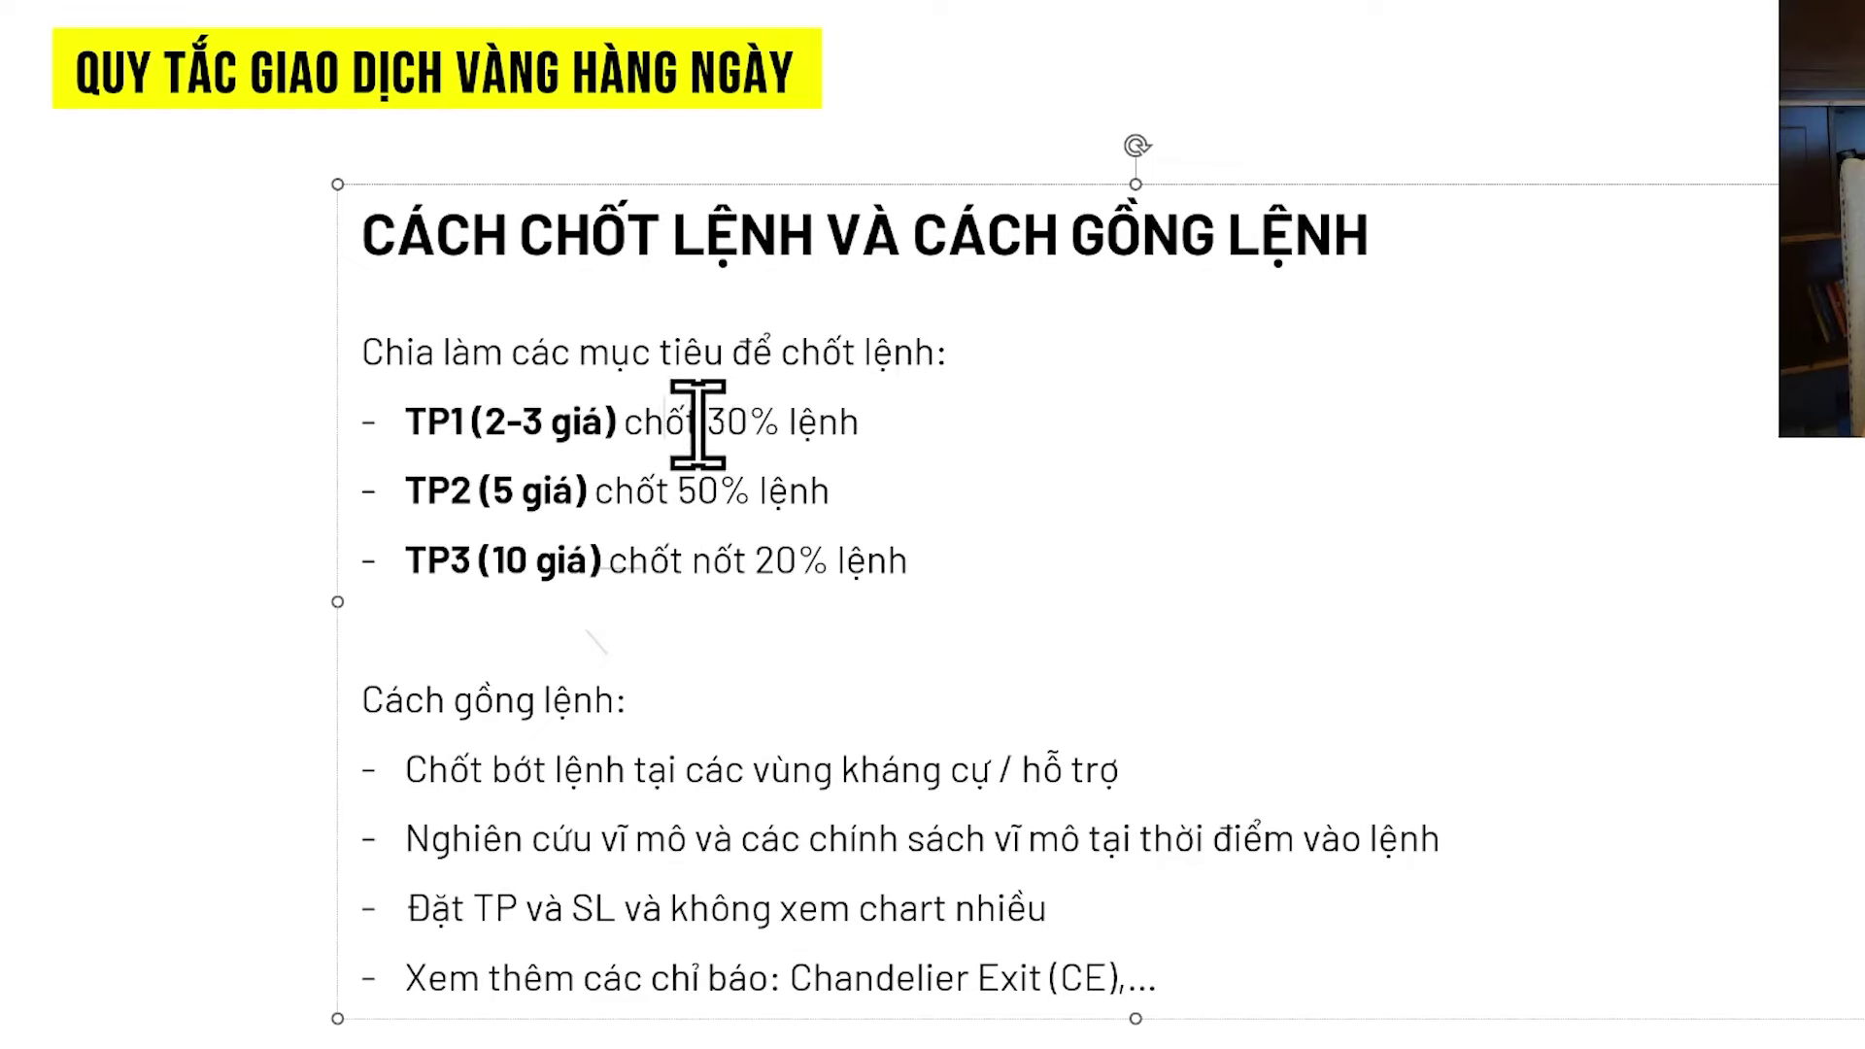
left_click_drag(476, 491, 715, 492)
left_click_drag(417, 541, 720, 549)
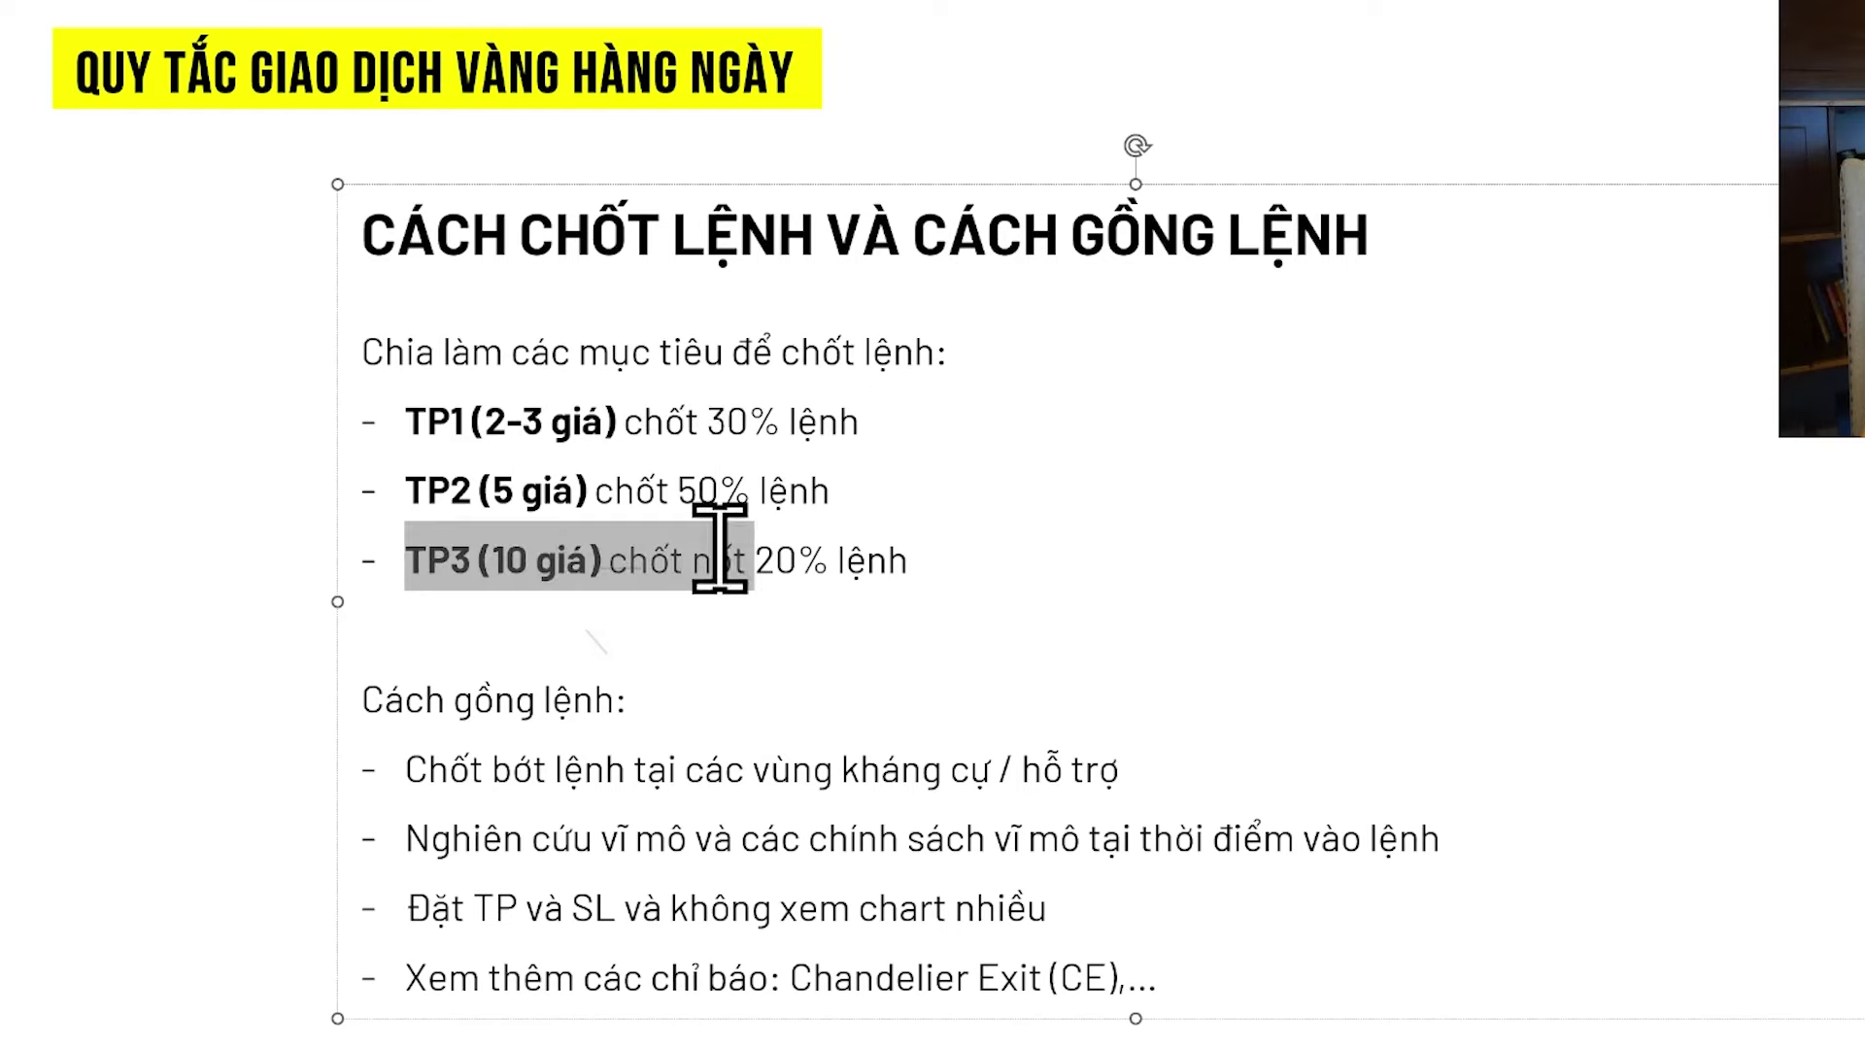
left_click(833, 560)
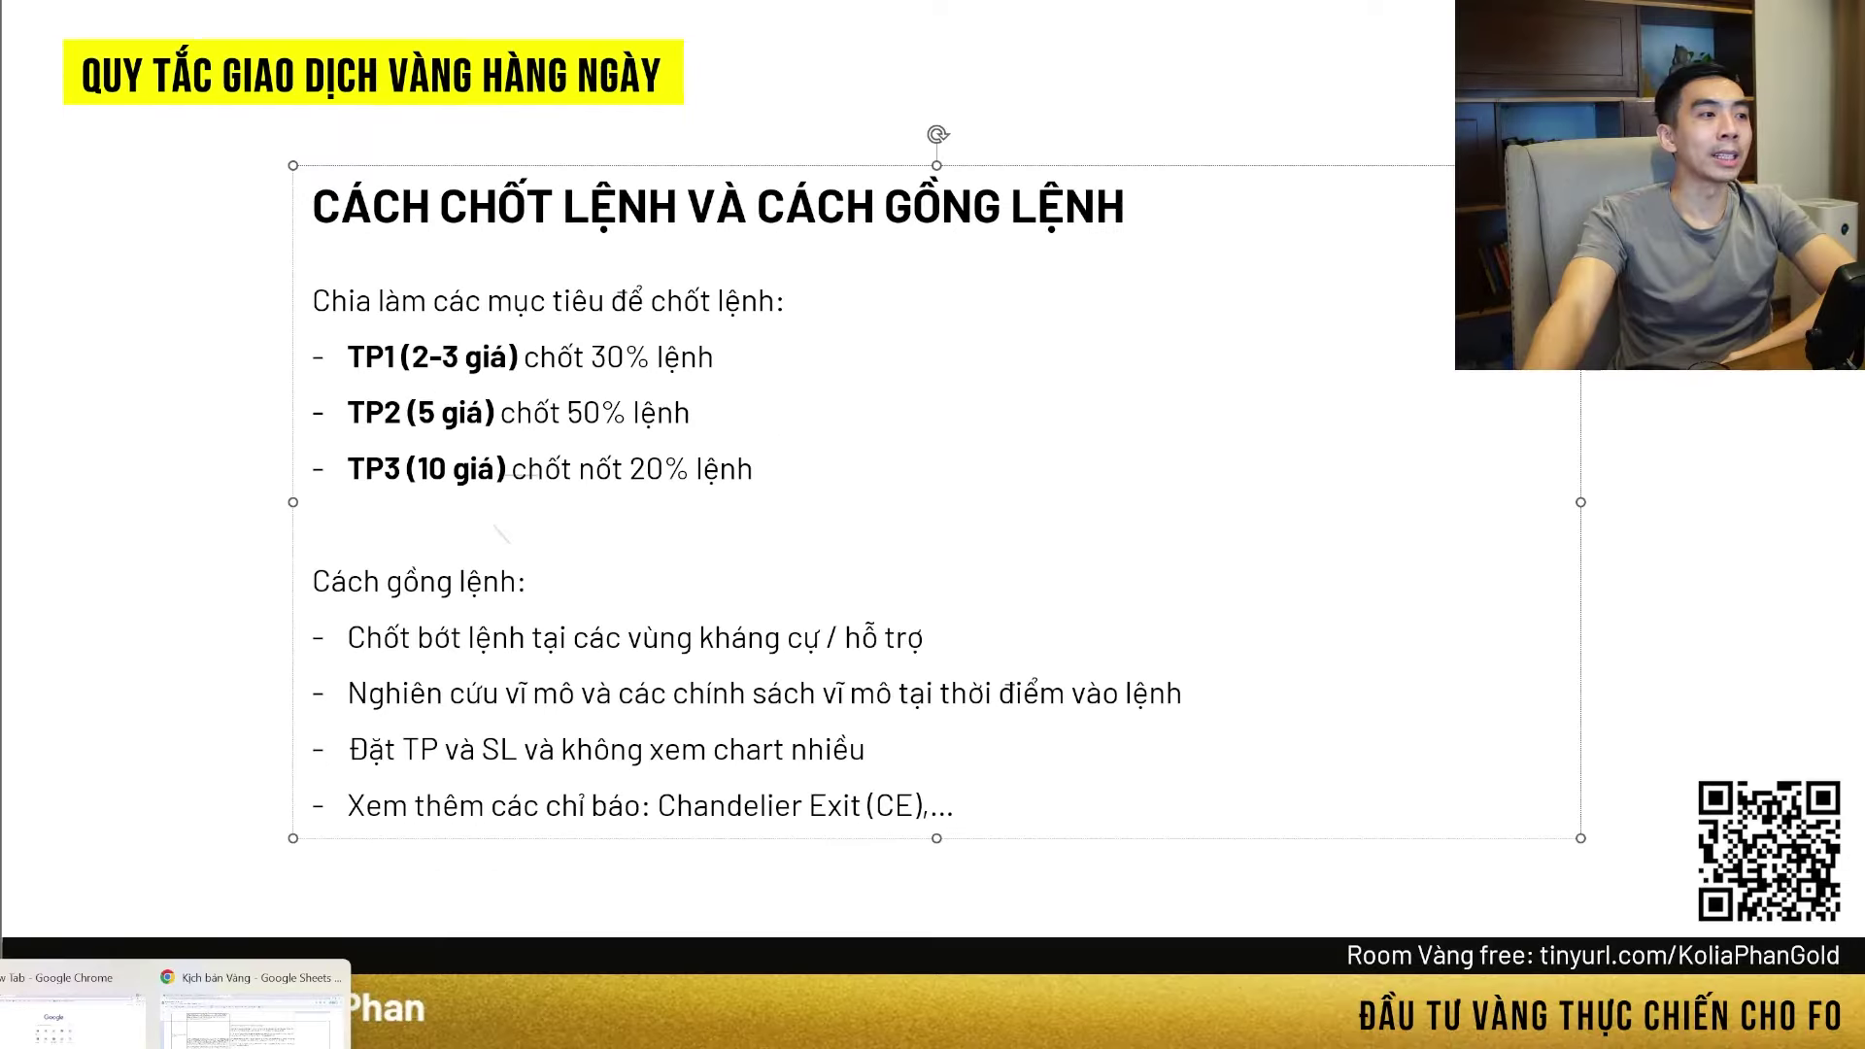
left_click(68, 1015)
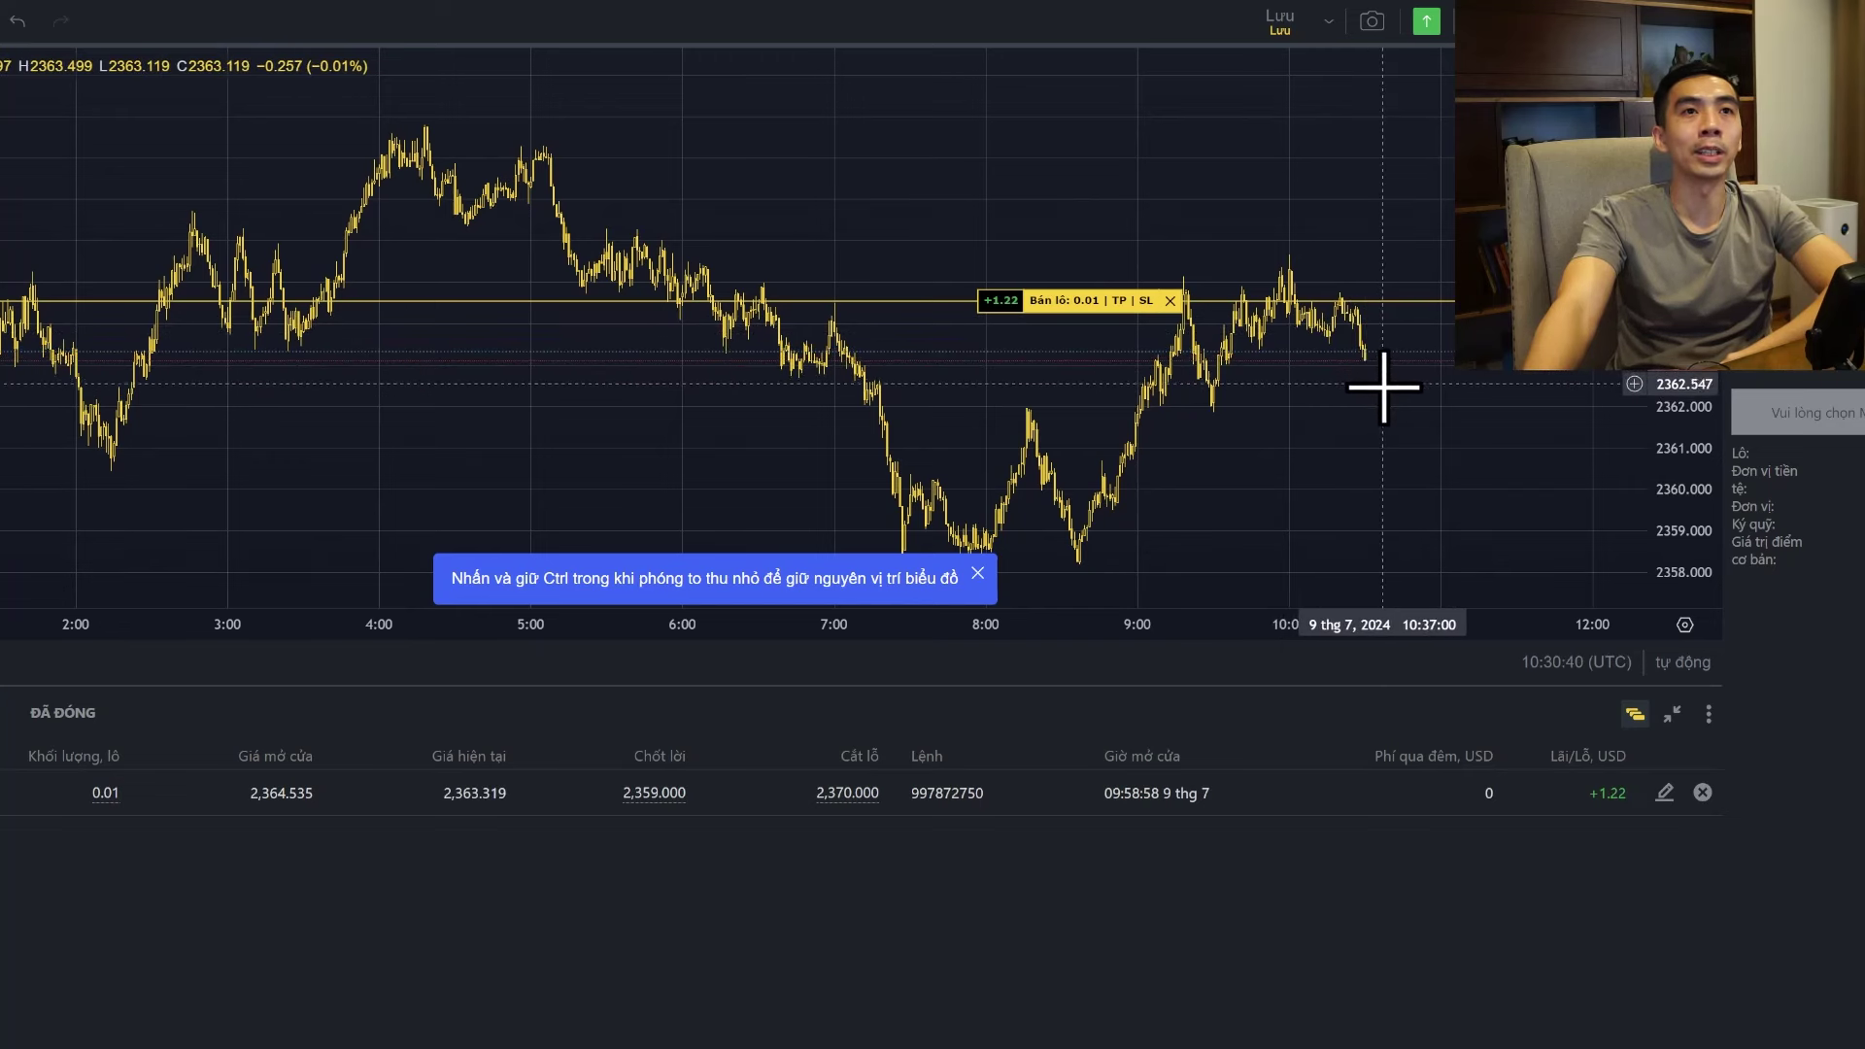
Step: Move the gold short's stop loss from 2370 to 2364.5, then highlight the slide's profit targets
left_click(845, 796)
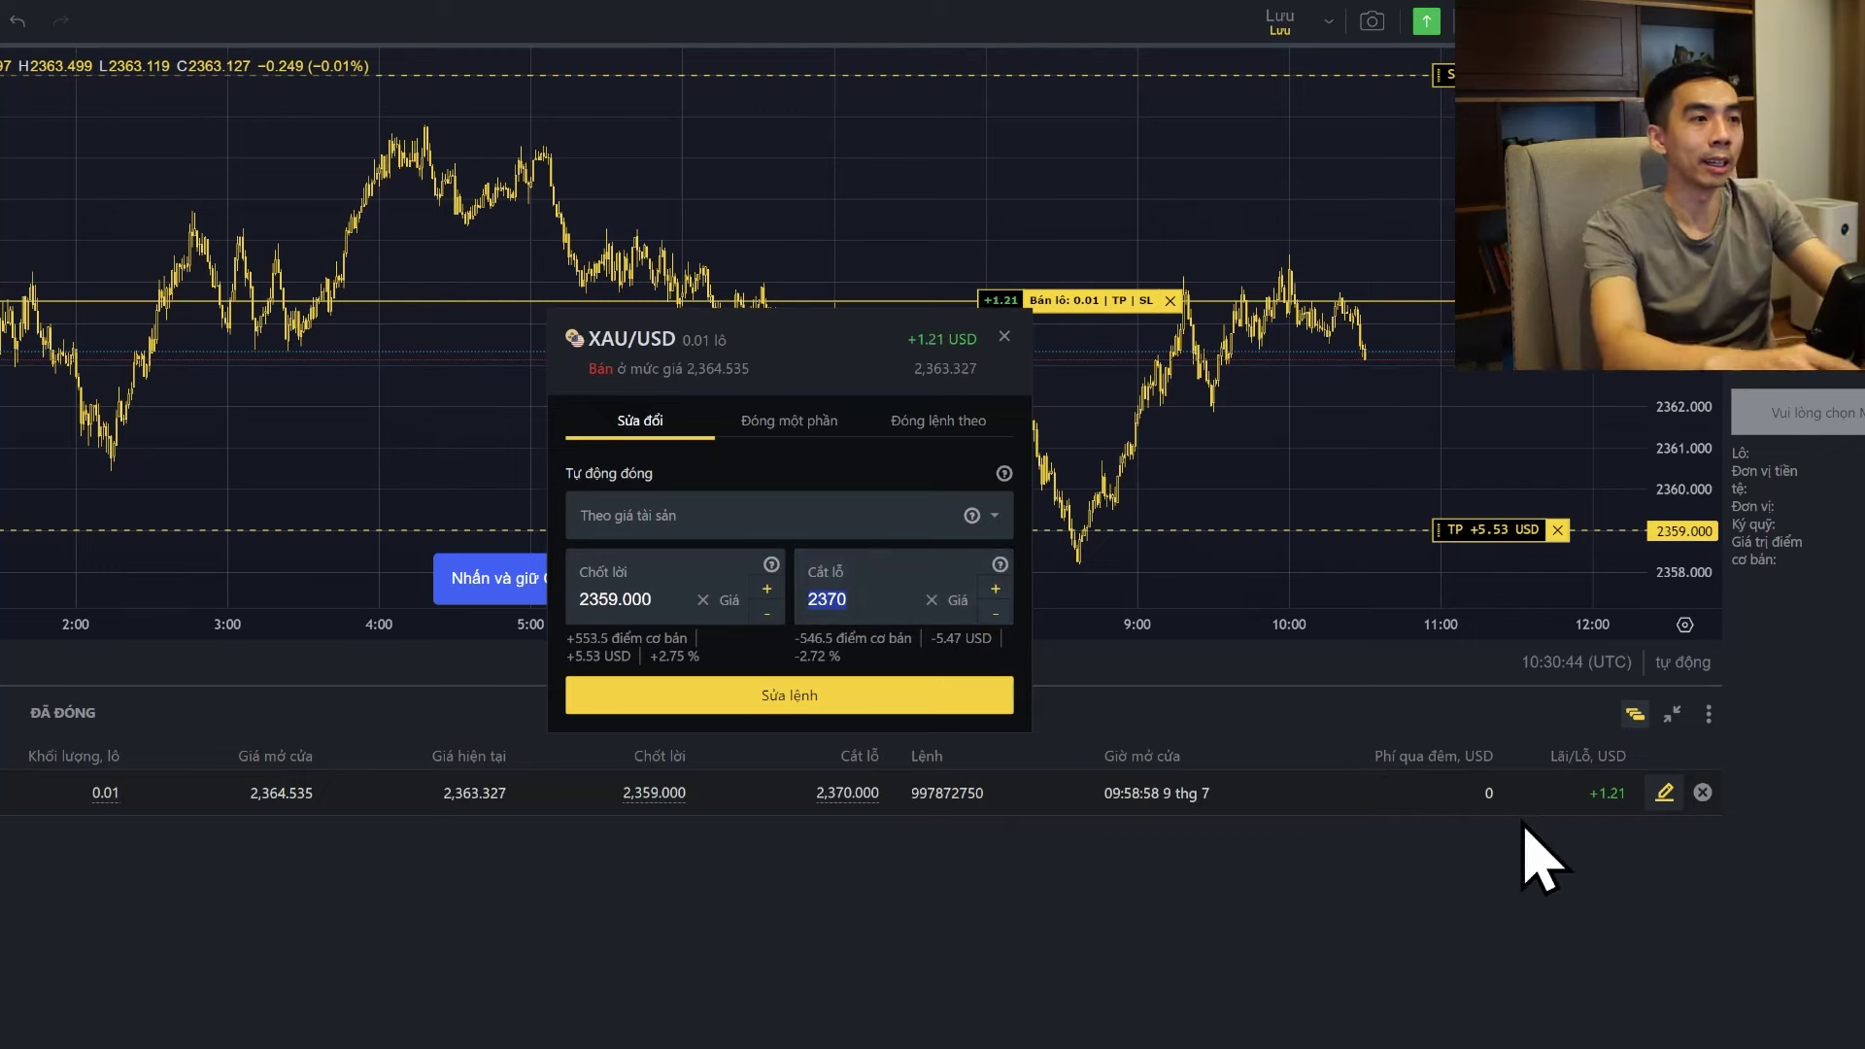
type("2,3")
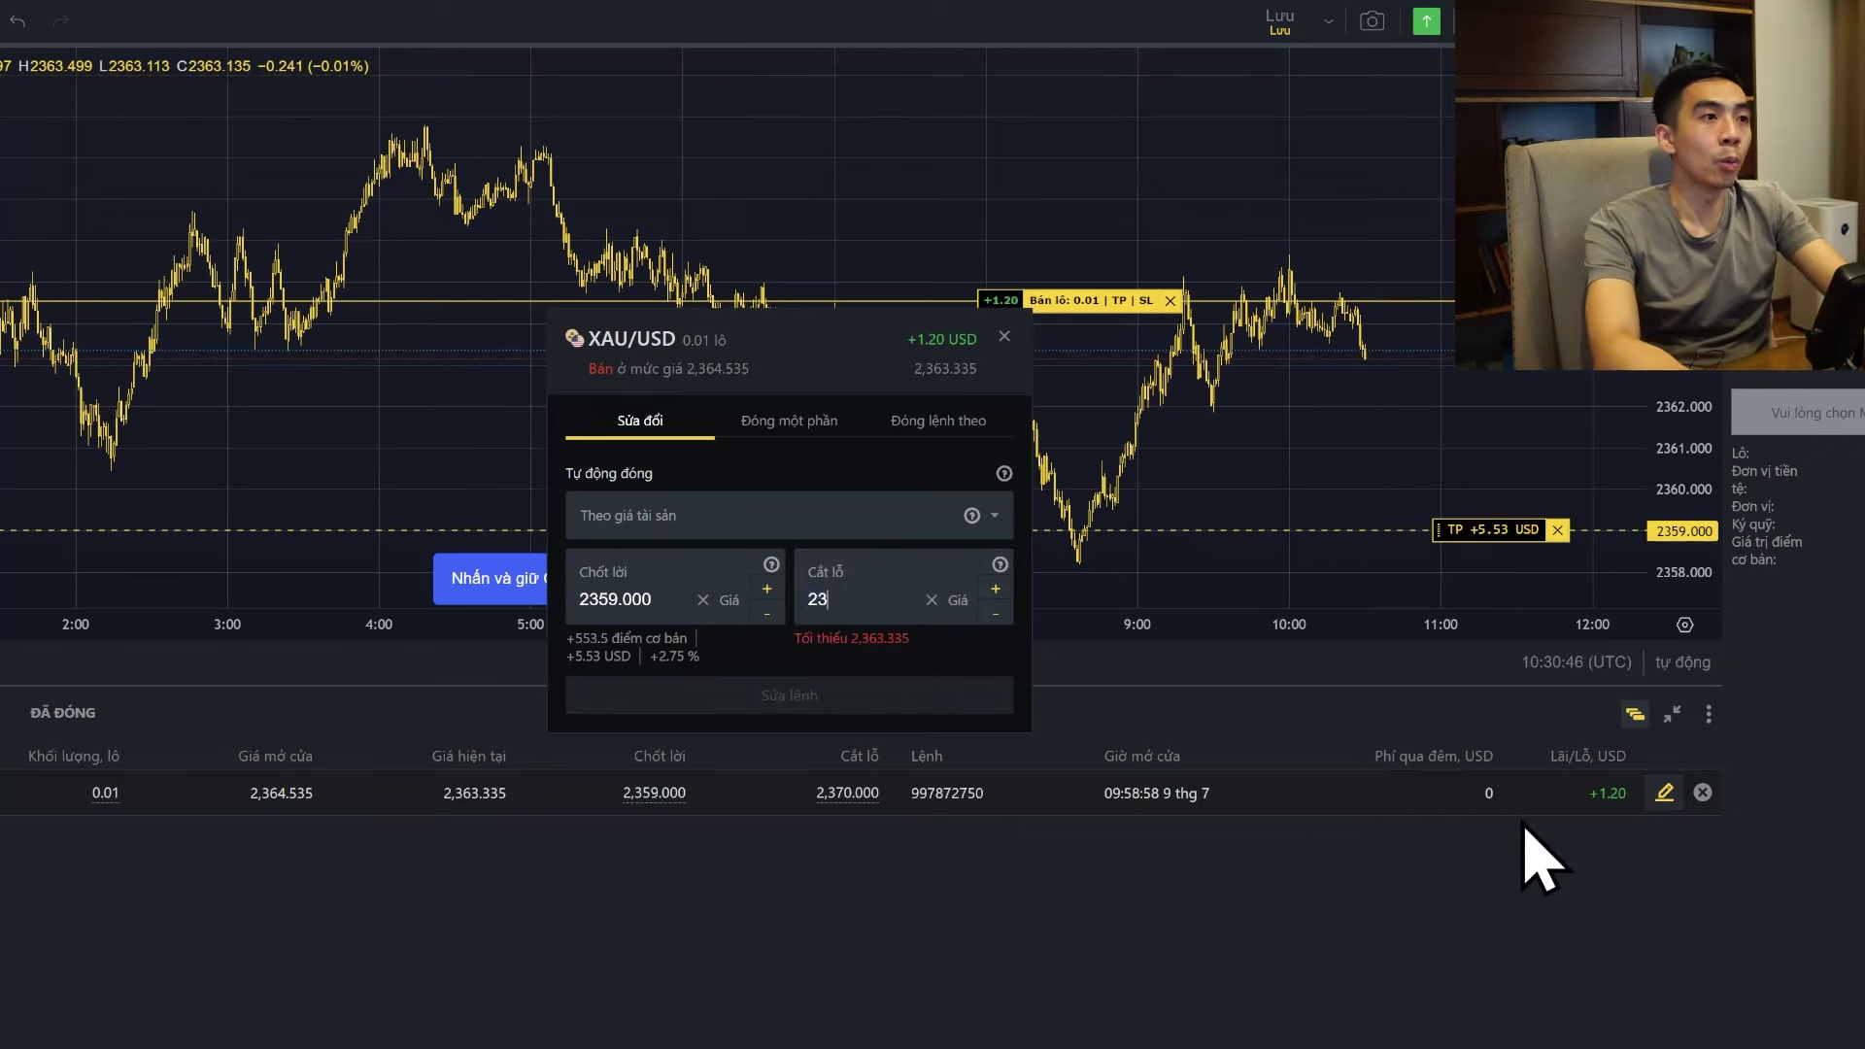
type("64.5")
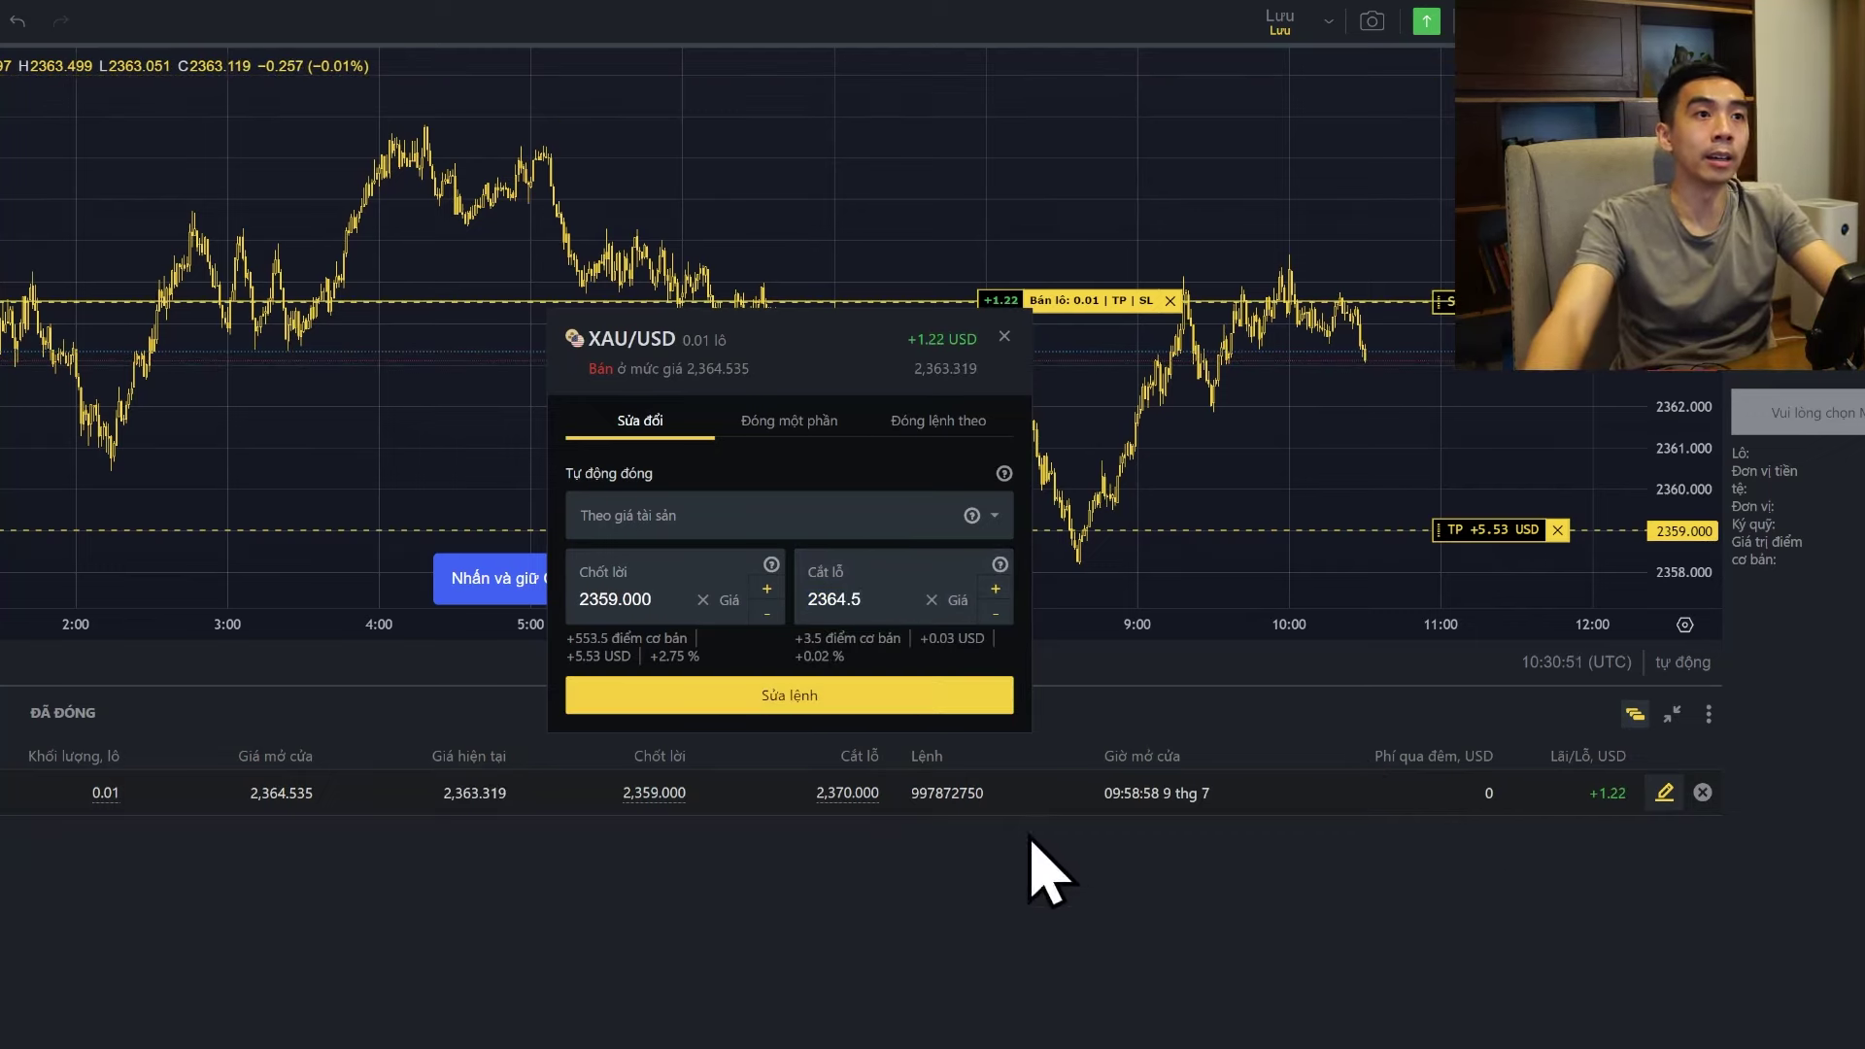
left_click(908, 695)
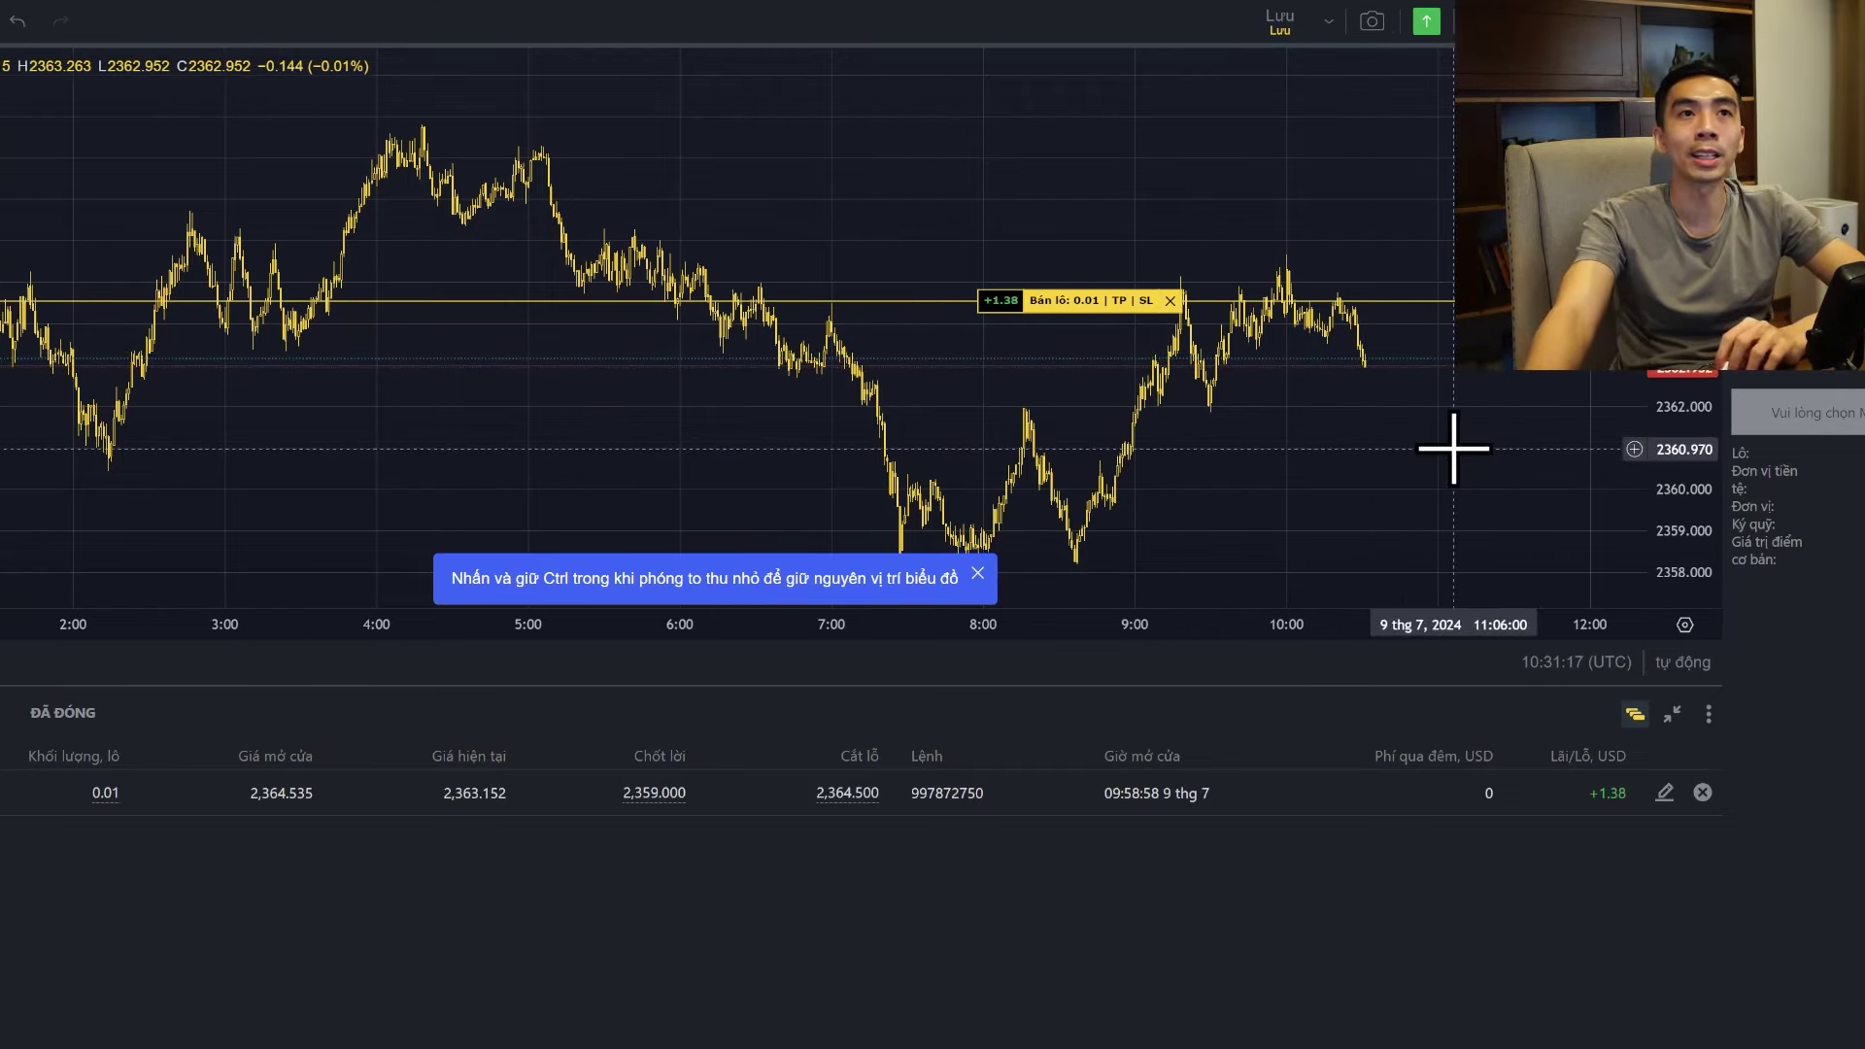
left_click_drag(913, 562, 571, 417)
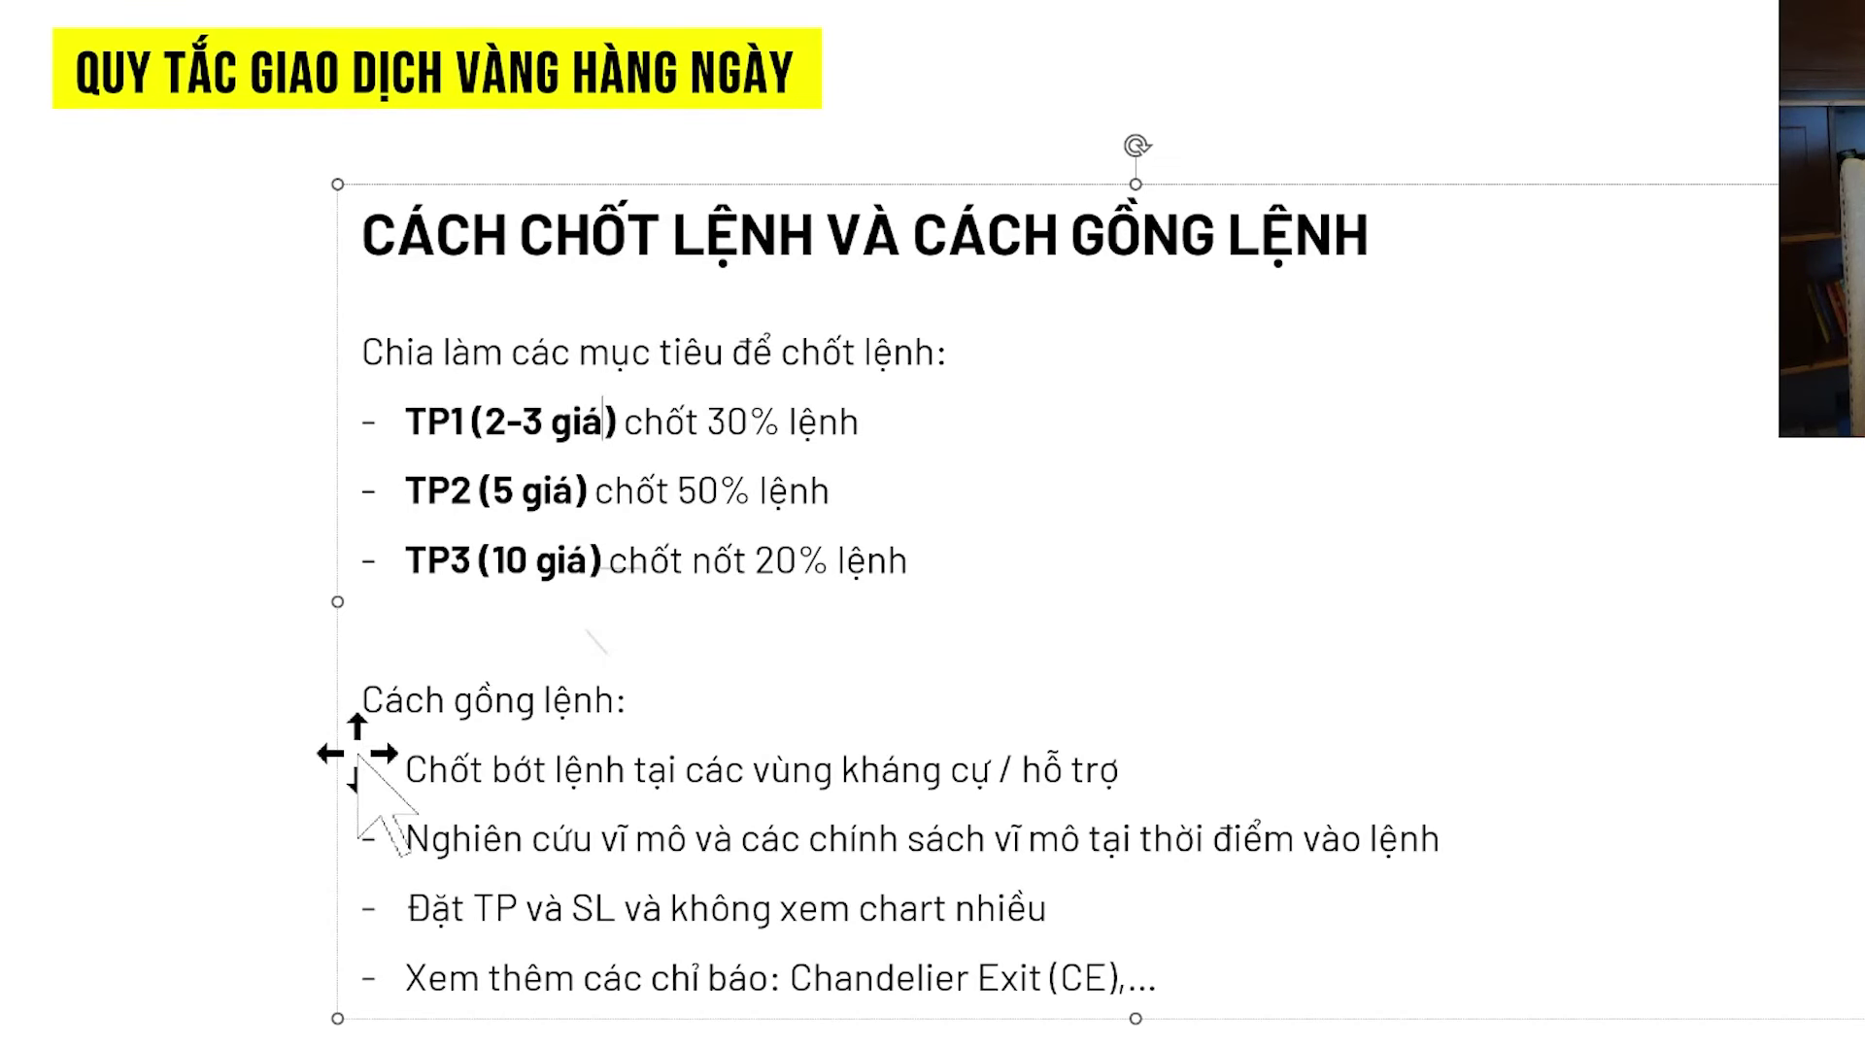
left_click_drag(403, 769, 1182, 770)
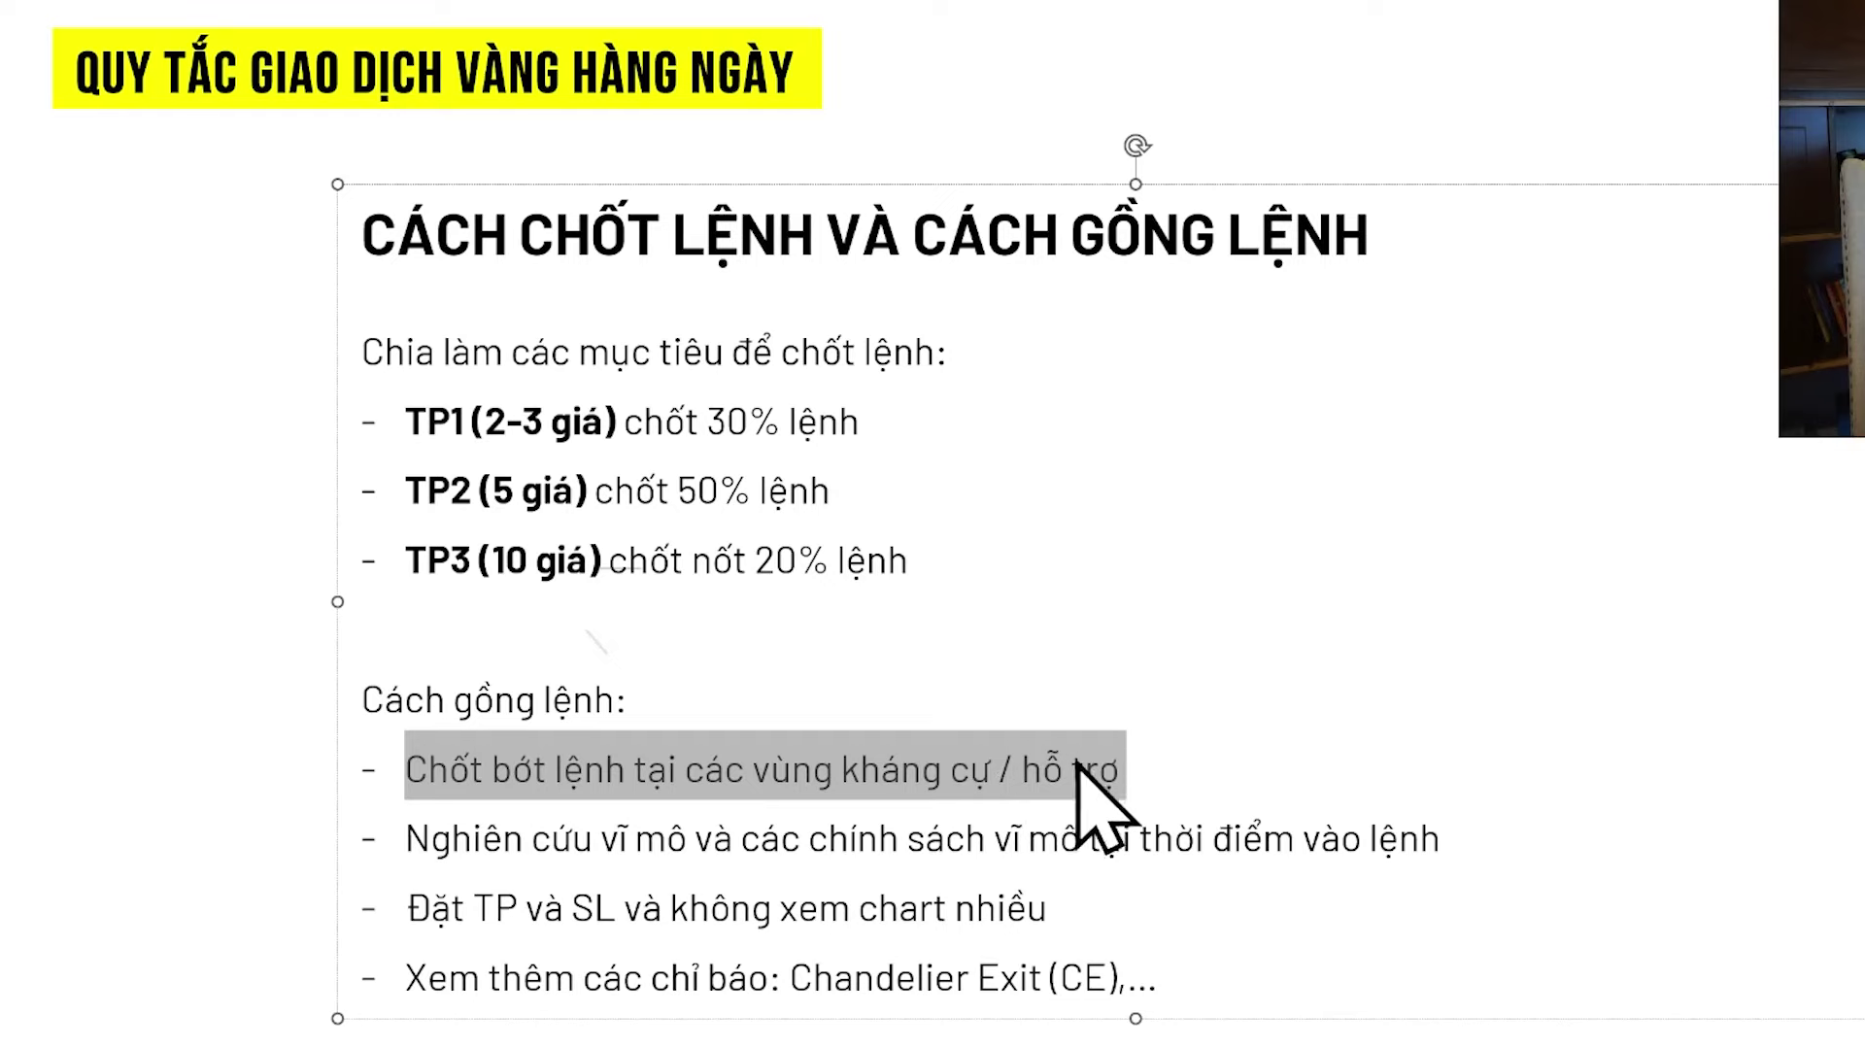
left_click(755, 753)
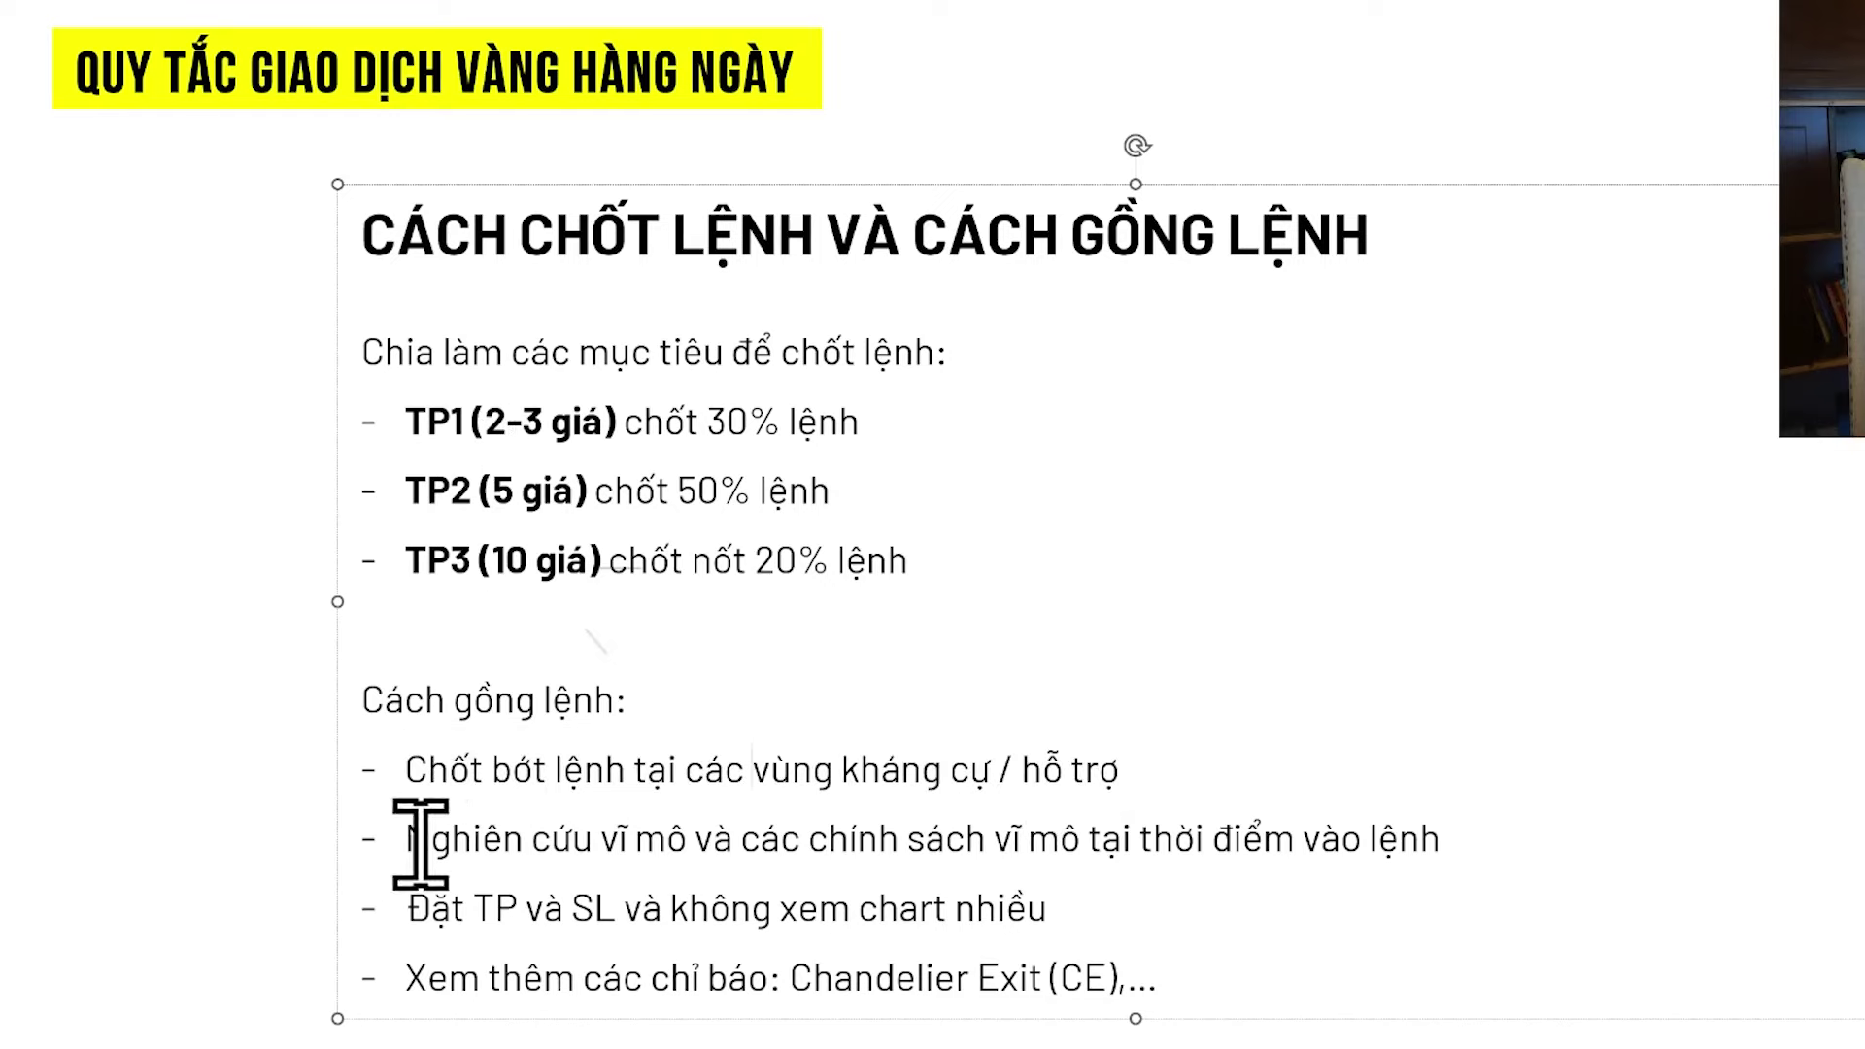
left_click_drag(416, 854, 1481, 843)
left_click(1375, 860)
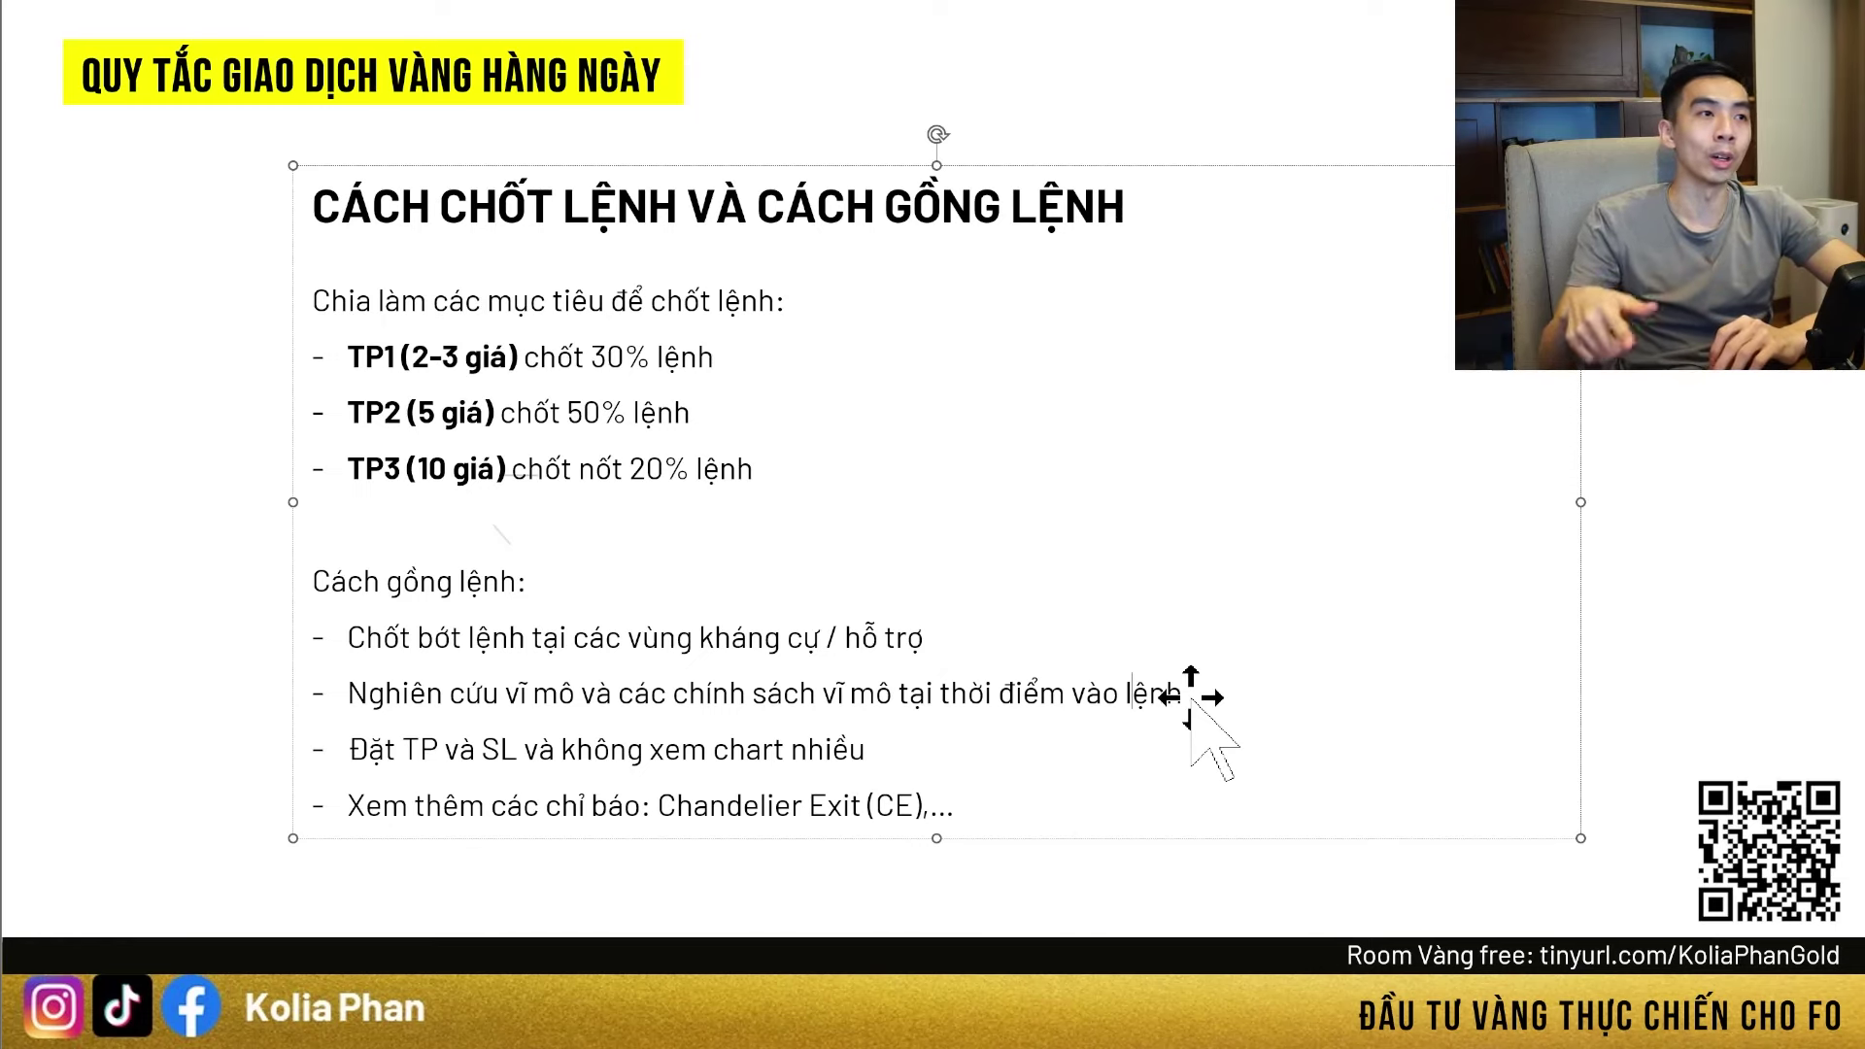
triple_click(420, 751)
left_click(372, 764)
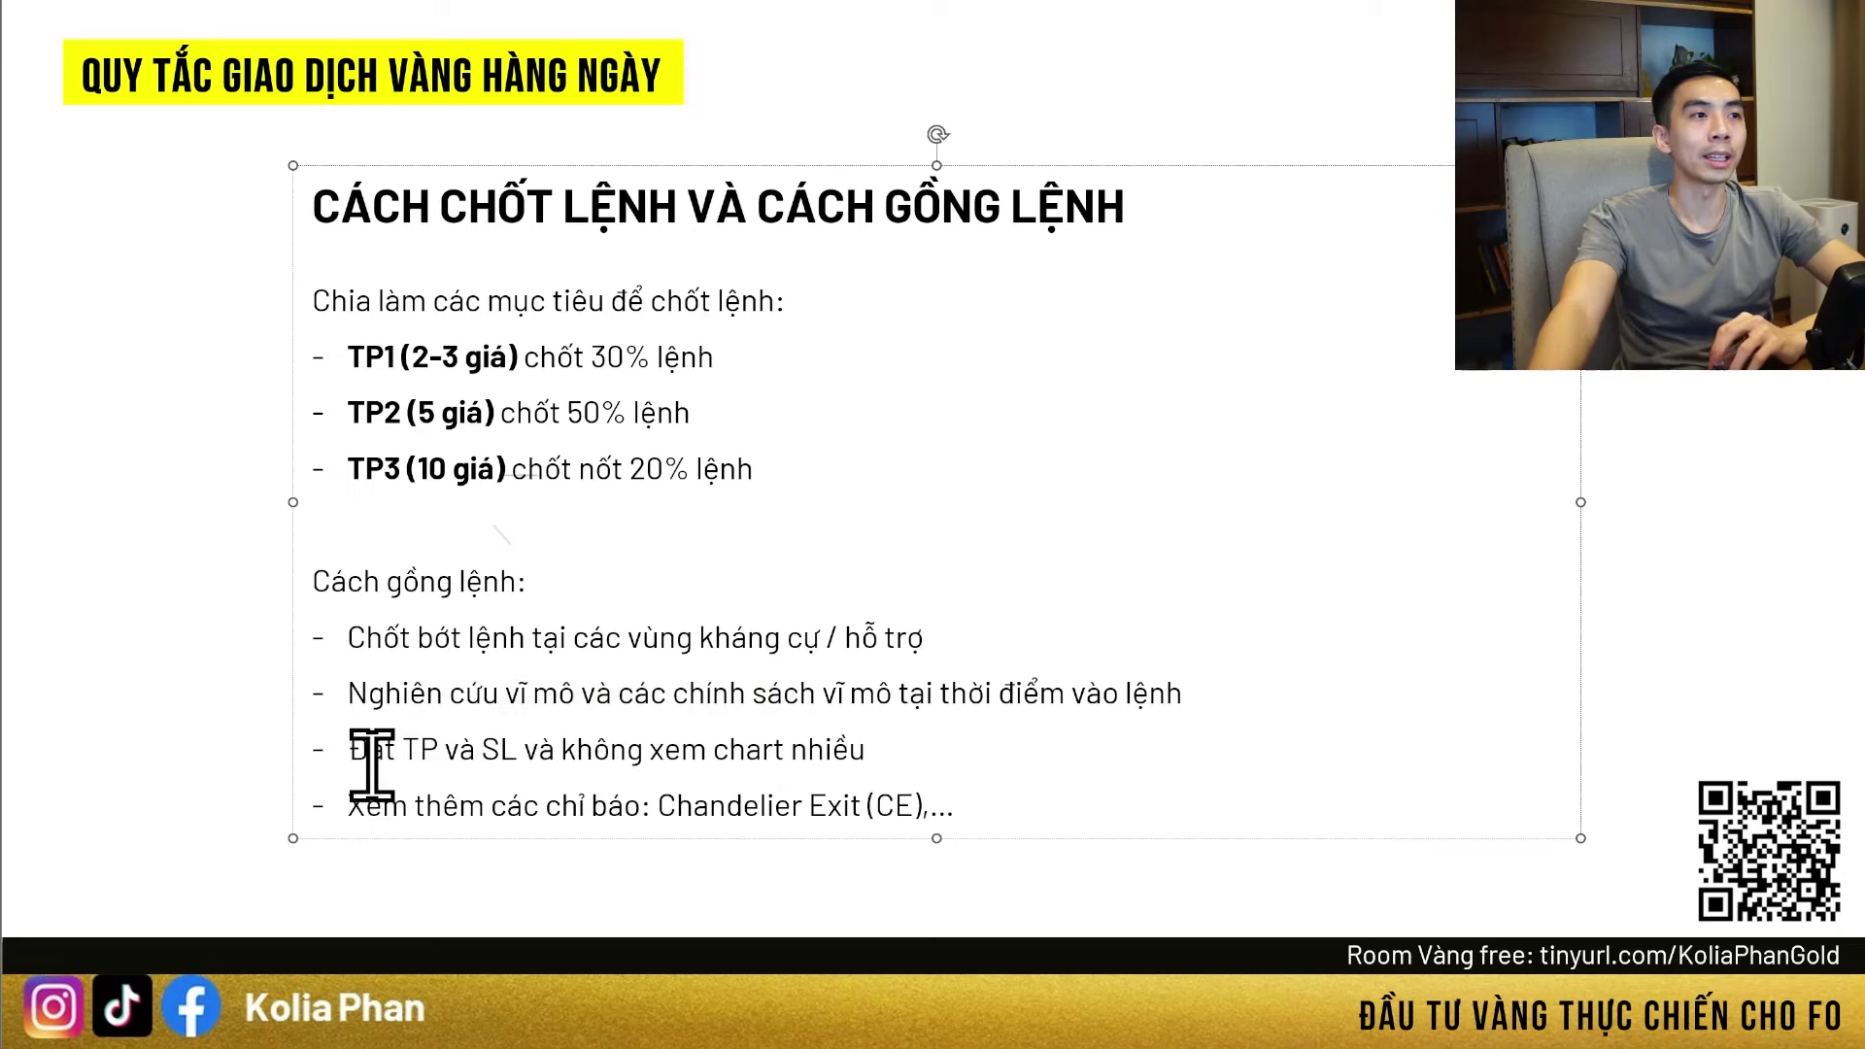